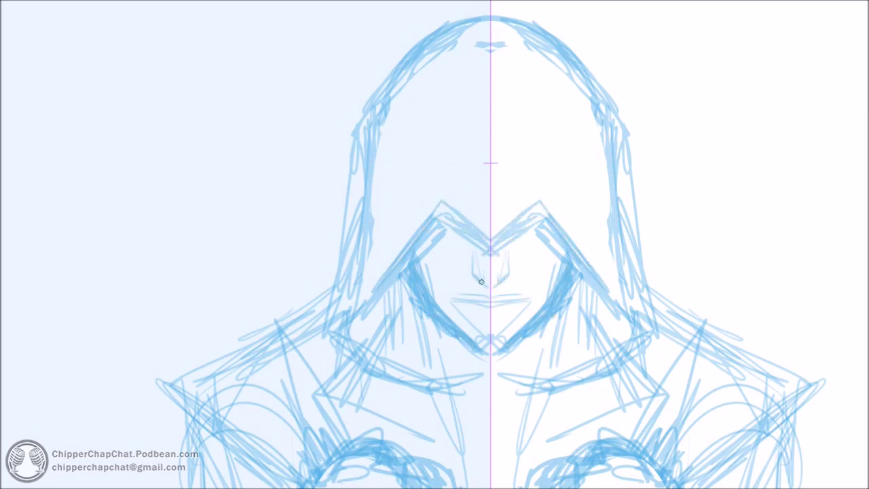
Step: Sketch the nose's lower contour and extend the shoulder and upper-arm lines with mirrored strokes
left_click_drag(419, 262, 426, 283)
scroll(490, 163, "down", 4)
scroll(444, 187, "up", 1)
left_click_drag(349, 244, 334, 276)
left_click_drag(379, 220, 330, 255)
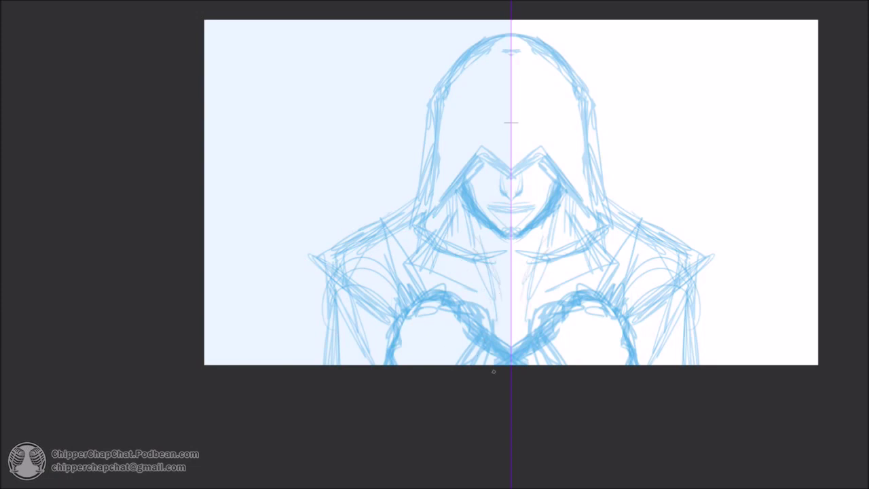
Step: Replace the curved chest shapes with mirrored rounded knuckles and straight finger and cuff lines for the raised hands
left_click_drag(495, 326, 410, 334)
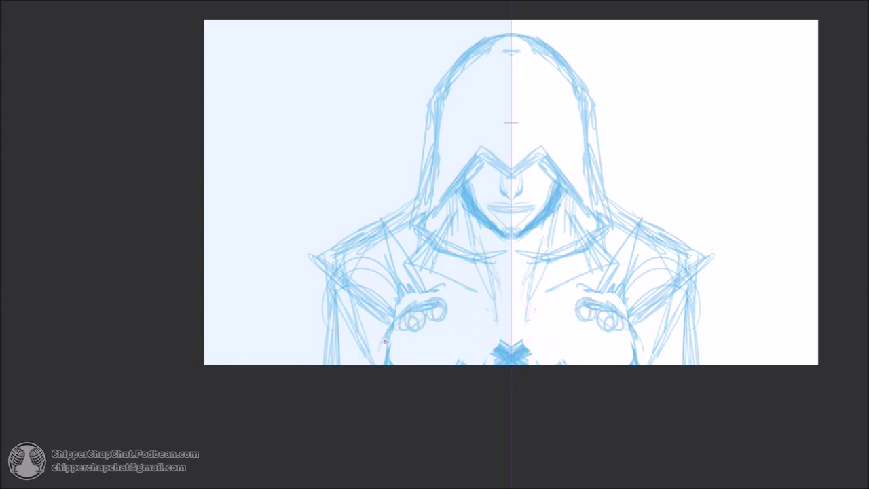
left_click_drag(448, 317, 478, 319)
left_click_drag(480, 326, 485, 364)
left_click_drag(438, 315, 477, 361)
left_click_drag(417, 328, 468, 363)
left_click_drag(505, 342, 504, 363)
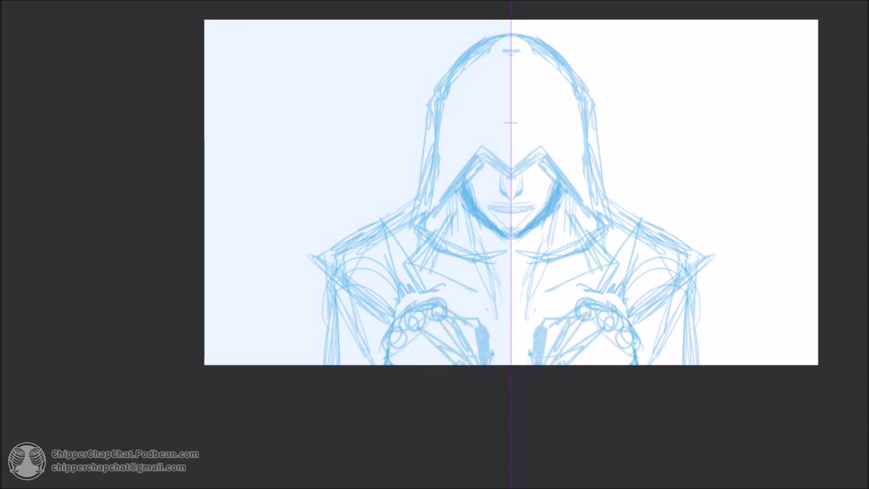
Step: Sketch mirrored collar and coat-front lines running down the chest from the neck
left_click_drag(442, 243, 470, 323)
left_click_drag(468, 261, 494, 331)
left_click_drag(477, 227, 506, 256)
mouse_move(462, 203)
left_mouse_down()
mouse_move(495, 265)
mouse_move(494, 351)
left_mouse_up()
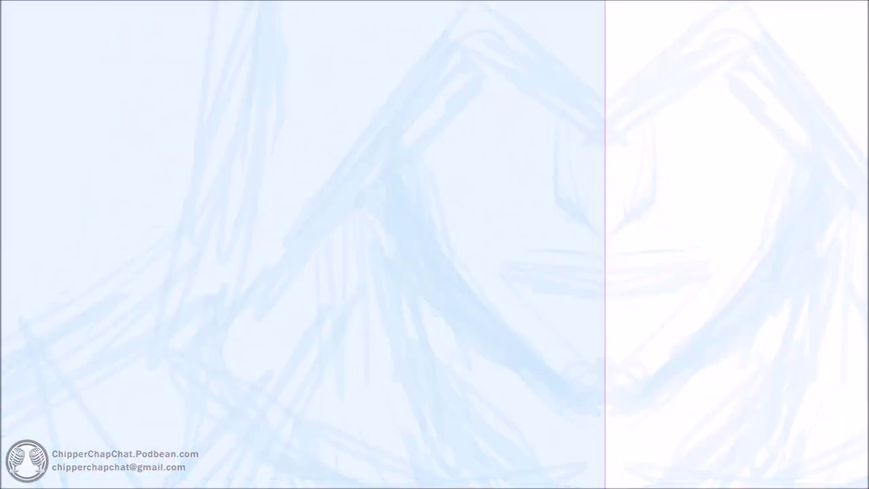
Step: Trace one half of the hood opening, nose, mouth and jaw in darker blue over the faded sketch
mouse_move(192, 349)
left_mouse_down()
mouse_move(449, 63)
mouse_move(587, 122)
left_mouse_up()
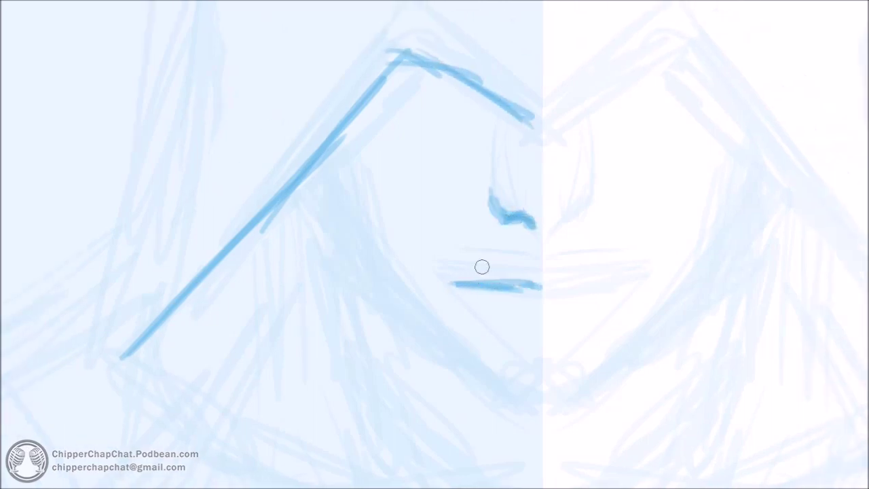
mouse_move(414, 216)
left_mouse_down()
mouse_move(446, 277)
mouse_move(483, 278)
left_mouse_up()
mouse_move(415, 217)
left_mouse_down()
mouse_move(447, 331)
mouse_move(417, 320)
mouse_move(522, 409)
mouse_move(462, 360)
left_mouse_up()
left_click_drag(429, 319, 432, 355)
left_click_drag(395, 244, 446, 319)
key("e")
key("b")
Step: Sketch a hatched beard along the jaw, erase its inner edge and add a curled moustache
mouse_move(453, 386)
left_mouse_down()
mouse_move(435, 274)
mouse_move(368, 206)
left_mouse_up()
mouse_move(372, 312)
left_mouse_down()
mouse_move(353, 198)
mouse_move(444, 403)
left_mouse_up()
mouse_move(366, 212)
left_mouse_down()
mouse_move(423, 382)
mouse_move(454, 387)
left_mouse_up()
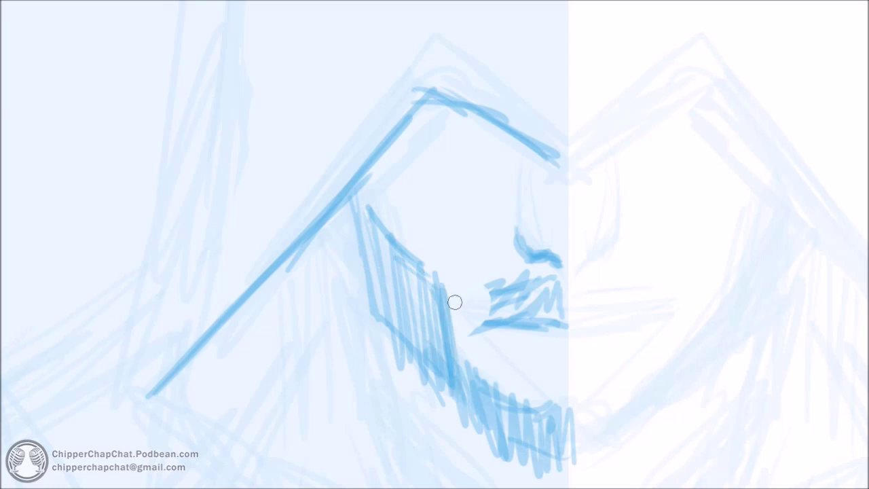
key("e")
mouse_move(451, 301)
left_mouse_down()
mouse_move(458, 339)
mouse_move(486, 370)
left_mouse_up()
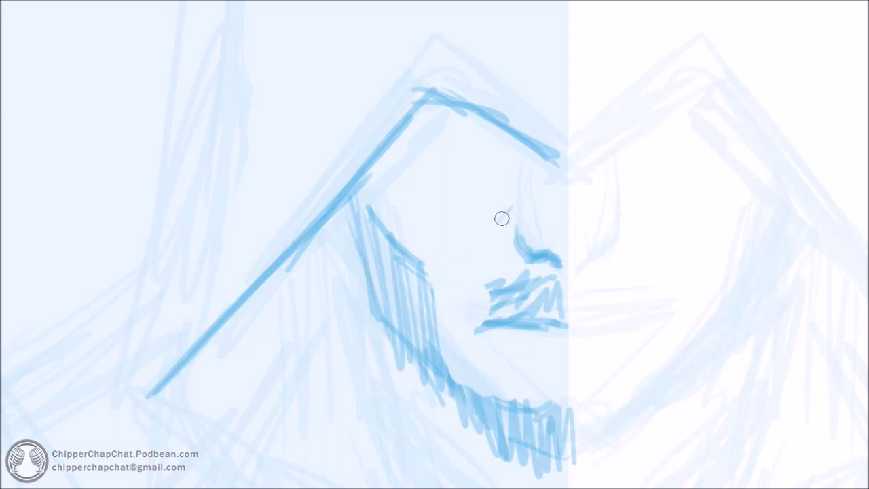
left_click_drag(479, 316, 498, 318)
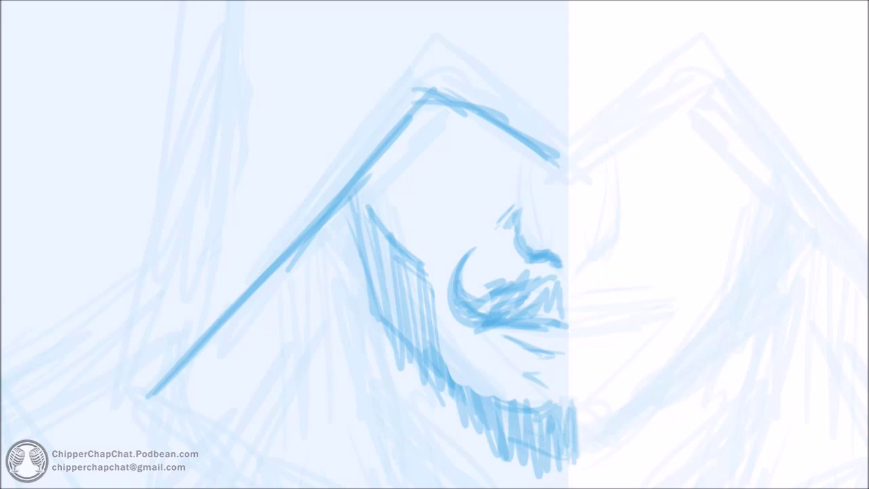
Step: Restore the half-canvas selection and delete the beard strokes that cross the face's centre line
key("ctrl+shift+d")
key("ctrl+shift+i")
key("Delete")
key("ctrl+shift+i")
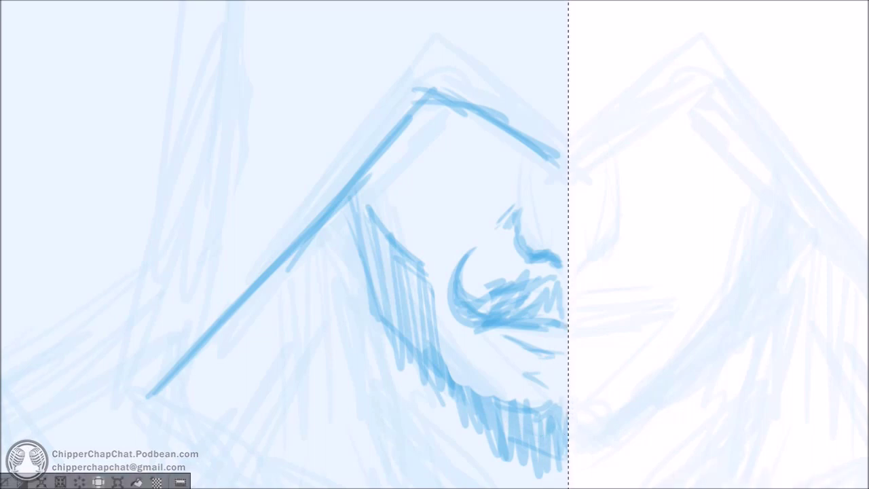
Step: Thin the moustache and beard with the eraser and add brow creases just under the hood's edge
key("e")
left_click_drag(453, 321, 471, 326)
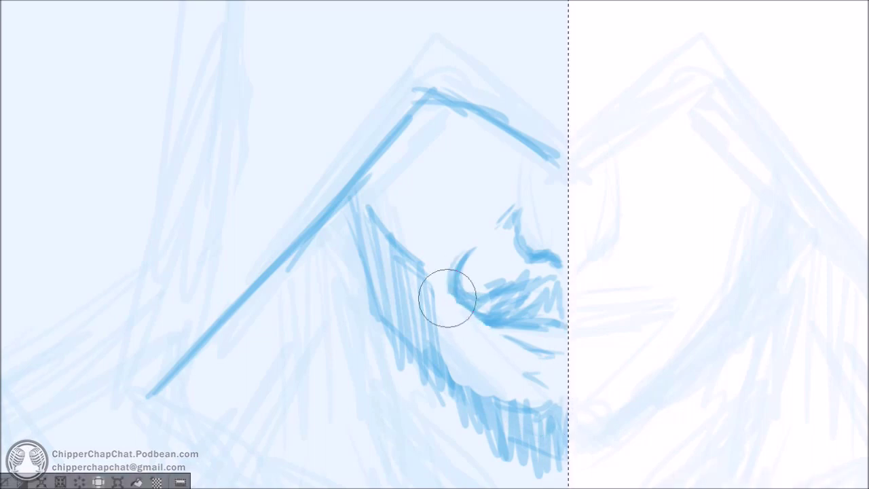
left_click_drag(455, 123, 366, 203)
scroll(422, 116, "down", 5)
scroll(408, 99, "up", 3)
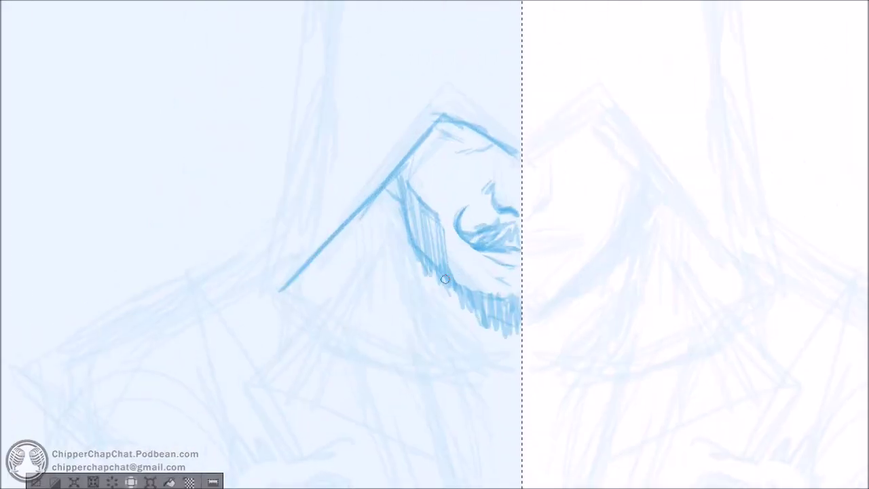
left_click_drag(513, 323, 538, 353)
mouse_move(448, 273)
left_mouse_down()
mouse_move(450, 242)
mouse_move(481, 273)
left_mouse_up()
key("e")
Step: Sketch the bow tie, the hood's lower edge and the long shirt-front lines below the beard
mouse_move(325, 318)
left_mouse_down()
mouse_move(351, 253)
mouse_move(406, 190)
left_mouse_up()
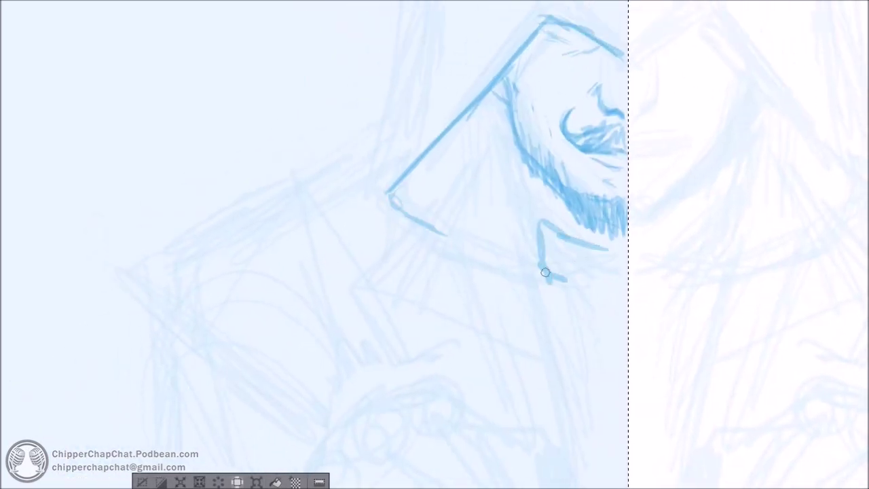
mouse_move(600, 243)
left_mouse_down()
mouse_move(555, 256)
mouse_move(584, 281)
mouse_move(616, 246)
mouse_move(616, 308)
mouse_move(562, 202)
mouse_move(513, 164)
mouse_move(501, 110)
mouse_move(492, 159)
mouse_move(497, 122)
mouse_move(523, 269)
left_mouse_up()
left_click_drag(431, 229, 478, 252)
left_click_drag(516, 262, 484, 190)
left_click_drag(510, 222, 550, 393)
left_click_drag(516, 222, 564, 419)
left_click_drag(456, 120, 487, 149)
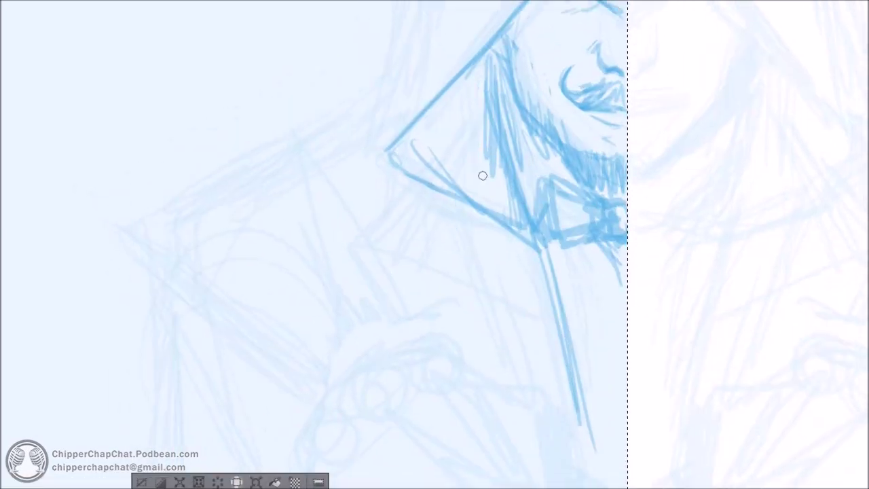
Step: Sketch the coat lapel's slanted outer edge and its angled corner beside the neck
left_click_drag(480, 189, 521, 234)
mouse_move(478, 114)
left_mouse_down()
mouse_move(439, 206)
mouse_move(390, 272)
left_mouse_up()
left_click_drag(403, 273, 441, 318)
left_click_drag(486, 97, 434, 209)
left_click_drag(407, 241, 380, 273)
Step: Sketch the vertical shirt placket and the diagonal vest neckline below the bow tie
left_click_drag(602, 244, 615, 383)
left_click_drag(615, 274, 620, 424)
left_click_drag(541, 247, 629, 355)
left_click_drag(540, 243, 645, 409)
left_click_drag(576, 295, 628, 414)
left_click_drag(554, 296, 629, 413)
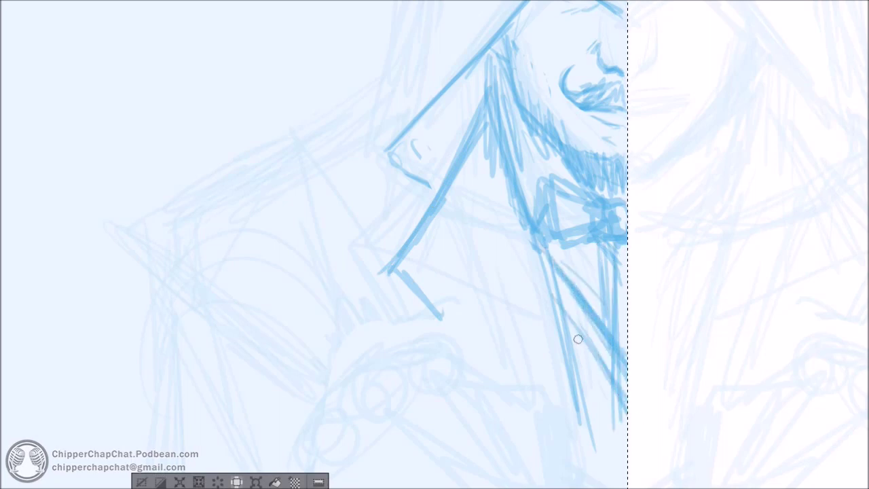
Step: Erase and redraw the nose contour above the moustache
scroll(470, 366, "down", 3)
key("ctrl+plus")
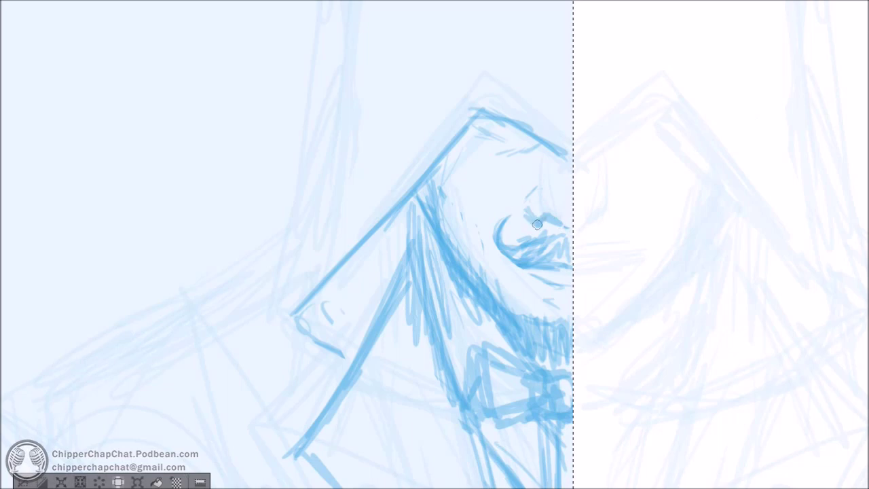
key("ctrl+minus")
key("ctrl+plus")
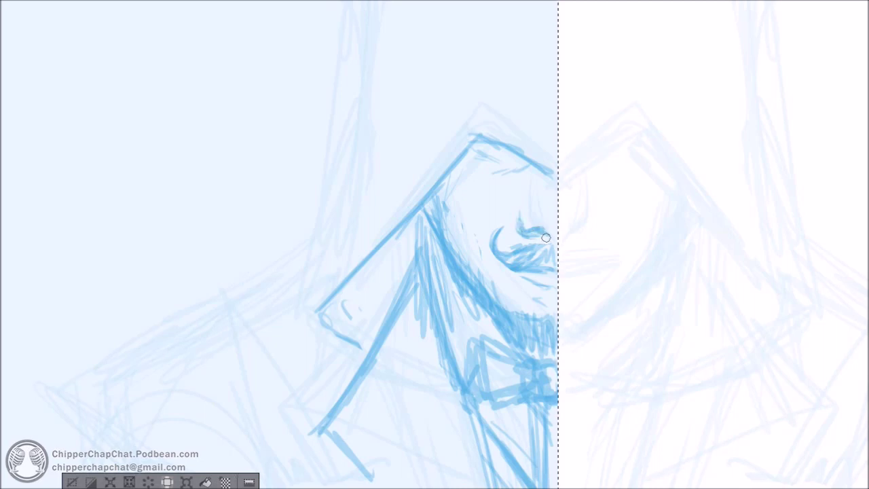
Step: Sketch the raised fist's jagged knuckle outline and its finger lines below the lapel
scroll(552, 226, "down", 4)
scroll(479, 276, "up", 4)
mouse_move(456, 282)
left_mouse_down()
mouse_move(490, 268)
mouse_move(537, 240)
mouse_move(537, 258)
mouse_move(616, 270)
left_mouse_up()
left_click_drag(640, 367, 655, 391)
left_click_drag(450, 280, 501, 345)
left_click_drag(521, 281, 564, 359)
left_click_drag(449, 281, 409, 318)
left_click_drag(405, 379, 402, 390)
Step: Strengthen the fist's contour and sketch the curved cuff around the wrist
mouse_move(501, 264)
left_mouse_down()
mouse_move(552, 260)
mouse_move(619, 312)
left_mouse_up()
left_click_drag(619, 272, 653, 401)
left_click_drag(652, 361, 597, 412)
mouse_move(533, 393)
left_mouse_down()
mouse_move(620, 338)
mouse_move(639, 315)
left_mouse_up()
left_click_drag(639, 326, 656, 403)
Step: Sketch the narrow band running from the shoulder to the fist, undoing and erasing stray strokes
mouse_move(415, 287)
left_mouse_down()
mouse_move(530, 355)
mouse_move(414, 175)
mouse_move(561, 344)
left_mouse_up()
mouse_move(485, 285)
left_mouse_down()
mouse_move(542, 355)
mouse_move(514, 285)
mouse_move(398, 176)
mouse_move(447, 247)
mouse_move(450, 224)
left_mouse_up()
key("ctrl+z")
key("ctrl+z")
key("ctrl+z")
key("e")
mouse_move(435, 192)
left_mouse_down()
mouse_move(516, 279)
mouse_move(392, 181)
left_mouse_up()
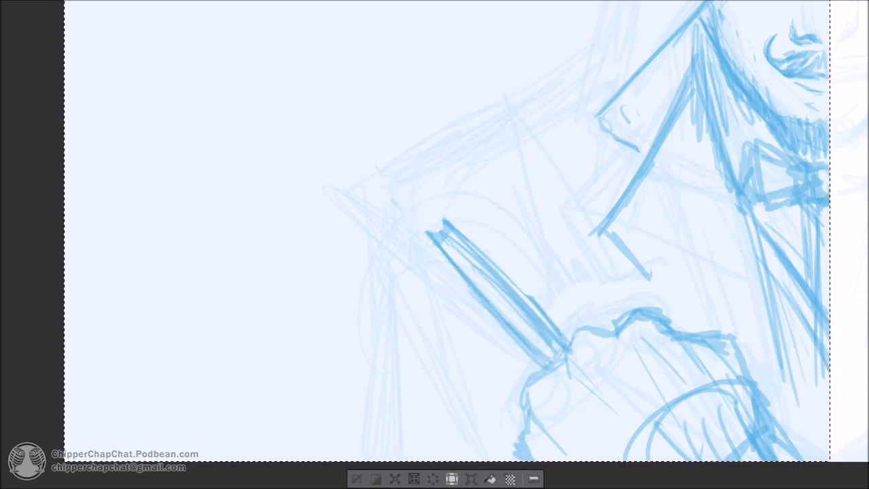
Step: Reinforce the band above the fist and build up the coat lapel's edge and notch
left_click_drag(513, 292, 572, 351)
left_click_drag(633, 255, 584, 304)
left_click_drag(585, 305, 632, 368)
left_click_drag(644, 183, 598, 268)
left_click_drag(643, 193, 600, 284)
left_click_drag(600, 285, 668, 374)
left_click_drag(590, 286, 638, 324)
left_click_drag(620, 295, 674, 370)
left_click_drag(655, 166, 595, 269)
Step: Add fold lines beside the lapel and sketch the hood's front band and creases above the face
left_click_drag(620, 227, 581, 433)
left_click_drag(558, 315, 532, 368)
left_click_drag(601, 272, 554, 378)
left_click_drag(485, 374, 569, 240)
left_click_drag(499, 363, 612, 206)
mouse_move(659, 169)
left_mouse_down()
mouse_move(584, 253)
mouse_move(633, 261)
left_mouse_up()
left_click_drag(585, 231, 658, 266)
Step: Trace the hood's outer contour from the shoulder up to the crown at the centre line
mouse_move(460, 380)
left_mouse_down()
mouse_move(564, 194)
mouse_move(650, 182)
left_mouse_up()
left_click_drag(447, 419, 492, 196)
left_click_drag(461, 376, 502, 114)
mouse_move(501, 116)
left_mouse_down()
mouse_move(489, 137)
mouse_move(587, 7)
left_mouse_up()
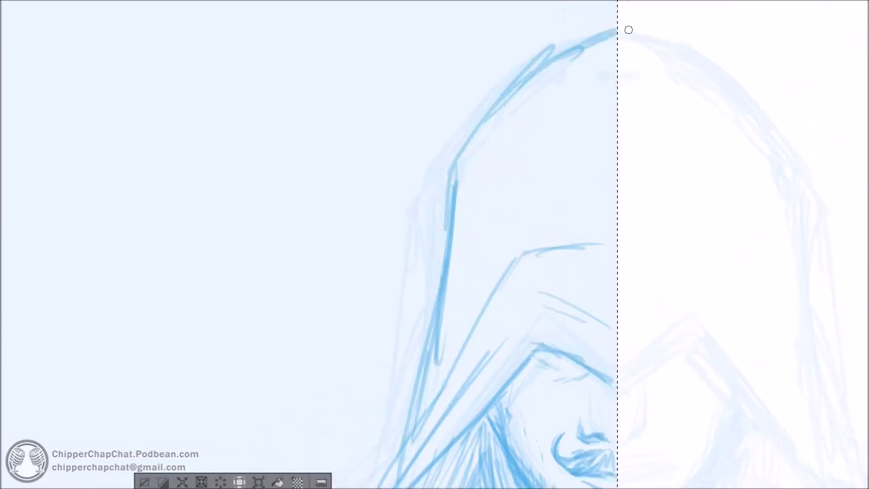
left_click_drag(558, 61, 455, 213)
left_click_drag(476, 149, 456, 374)
Step: Add the hood's centre seam and angled inner fold, and reinforce its side edge
left_click_drag(606, 64, 617, 271)
left_click_drag(478, 144, 522, 276)
scroll(543, 177, "down", 4)
scroll(435, 190, "up", 2)
left_click_drag(481, 347, 514, 176)
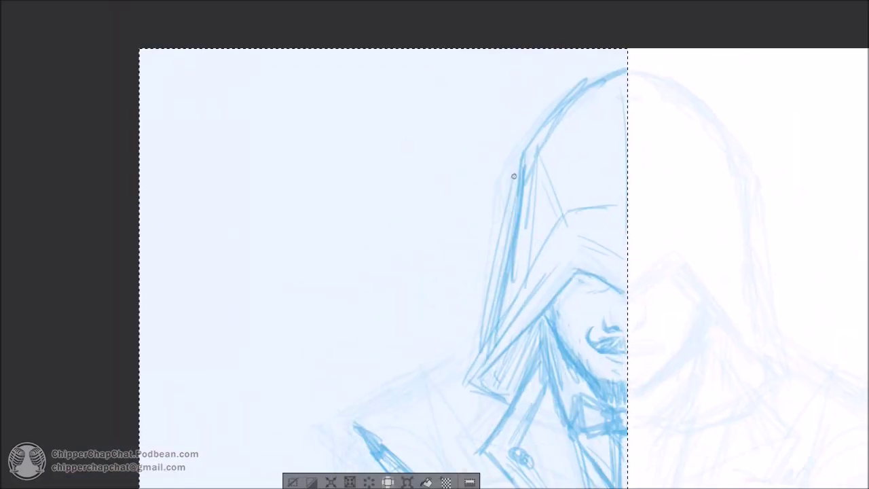
Step: Sketch the coat's shoulder from the hood down to the top of the arm, tidying it with the eraser
left_click_drag(435, 387, 554, 105)
mouse_move(551, 111)
left_mouse_down()
mouse_move(581, 91)
mouse_move(494, 140)
left_mouse_up()
mouse_move(532, 140)
left_mouse_down()
mouse_move(608, 116)
mouse_move(452, 203)
left_mouse_up()
key("e")
mouse_move(497, 183)
left_mouse_down()
mouse_move(503, 217)
mouse_move(480, 235)
mouse_move(506, 225)
left_mouse_up()
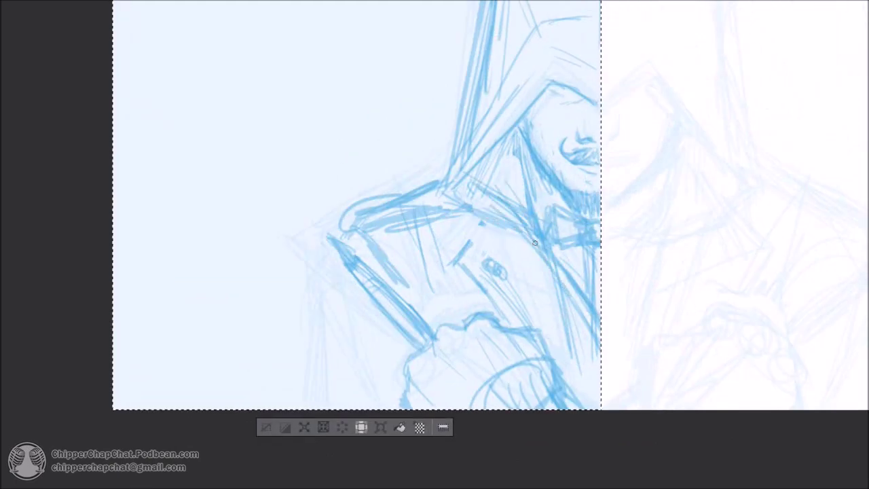
Step: Add coat-front and collar lines beside the lapel and clean up the rounded shoulder shape
left_click_drag(542, 257, 540, 335)
left_click_drag(486, 269, 505, 232)
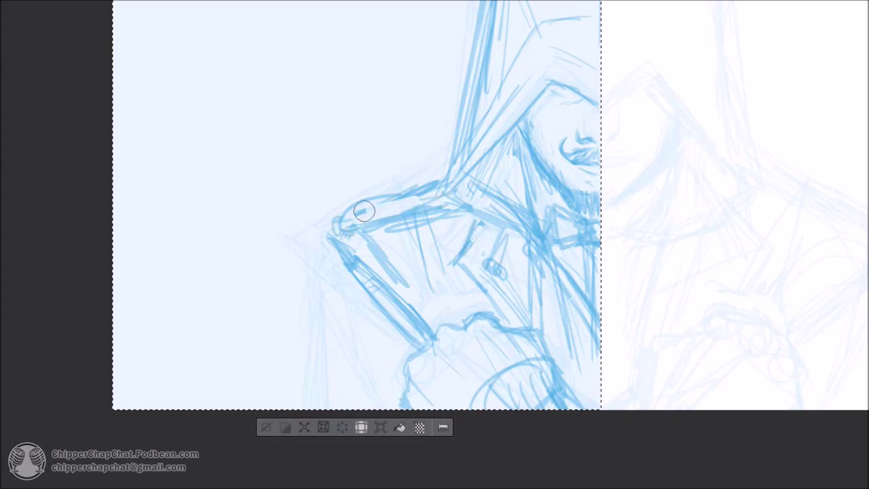
left_click_drag(437, 196, 510, 208)
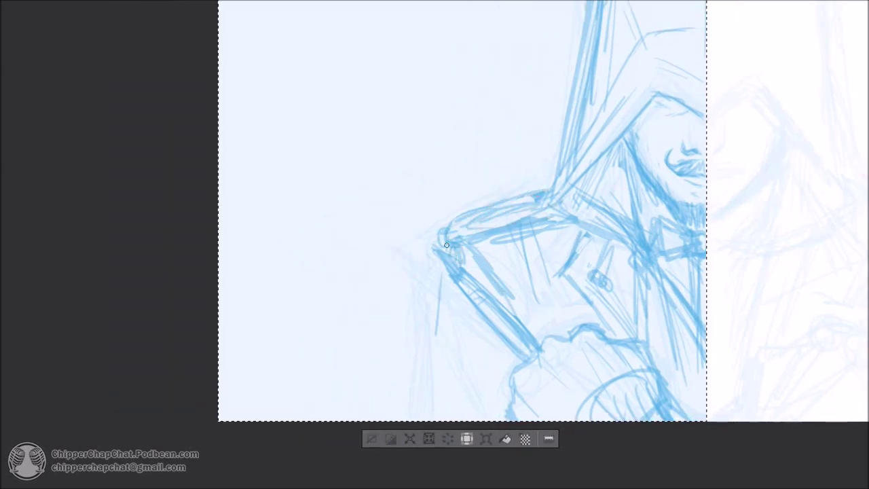
Step: Sketch the upper arm's vertical outer edge and the sleeve folds leading to the fist, and fit the whole canvas
left_click_drag(435, 384, 510, 357)
left_click_drag(460, 367, 418, 418)
left_click_drag(513, 368, 451, 418)
left_click_drag(445, 274, 441, 418)
left_click_drag(440, 301, 437, 404)
mouse_move(478, 377)
left_mouse_down()
mouse_move(514, 352)
mouse_move(500, 322)
mouse_move(457, 349)
left_mouse_up()
scroll(502, 282, "down", 2)
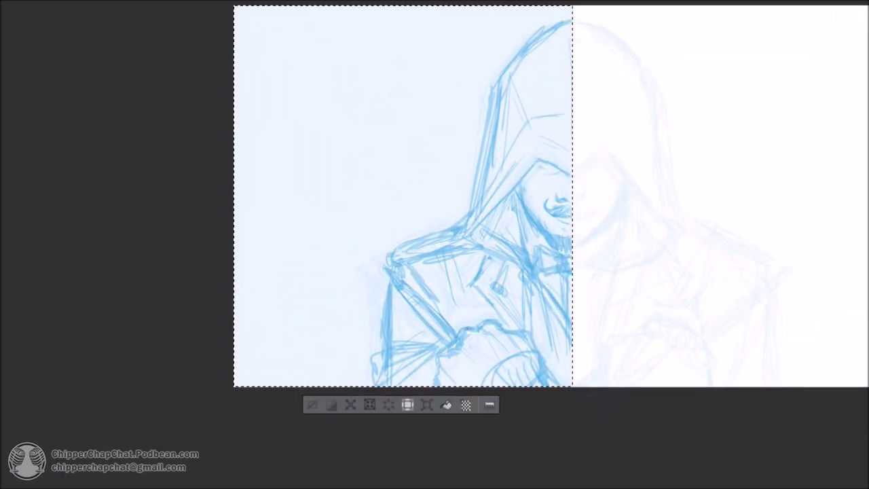
key("ctrl+0")
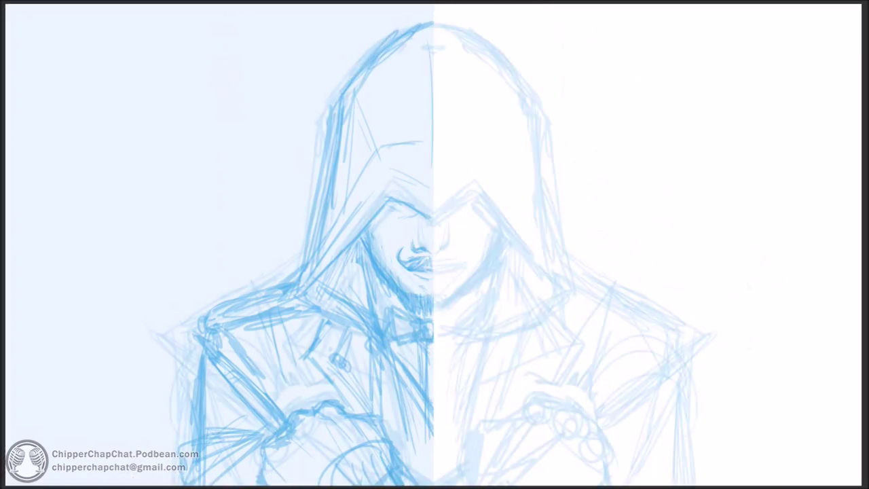
Step: Restore the half-canvas selection and ink the hood's lower inner edge in black, undoing and redrawing unsatisfactory strokes
key("ctrl+z")
scroll(326, 250, "up", 5)
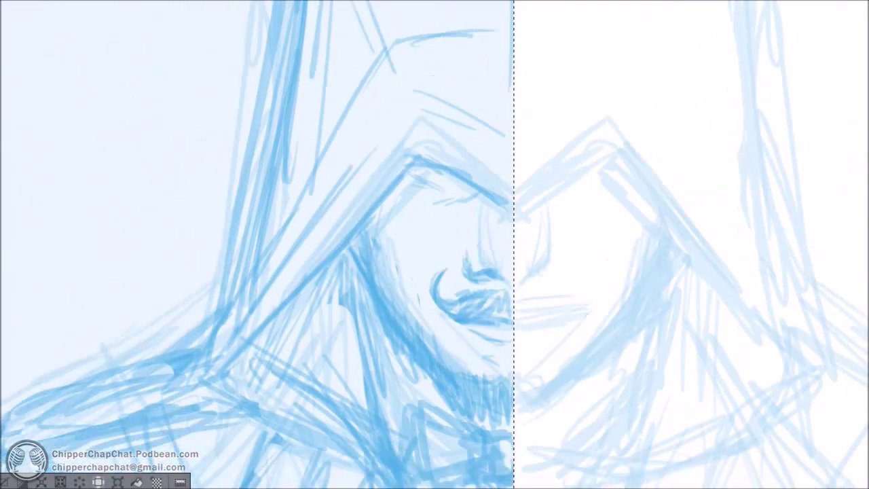
mouse_move(380, 407)
left_mouse_down()
mouse_move(449, 96)
mouse_move(434, 296)
left_mouse_up()
left_click_drag(547, 409, 353, 301)
mouse_move(533, 404)
left_mouse_down()
mouse_move(568, 441)
mouse_move(335, 331)
left_mouse_up()
key("ctrl+z")
mouse_move(370, 147)
left_mouse_down()
mouse_move(471, 393)
mouse_move(576, 440)
left_mouse_up()
key("ctrl+z")
left_click_drag(378, 149, 349, 99)
mouse_move(346, 49)
left_mouse_down()
mouse_move(424, 331)
mouse_move(548, 391)
left_mouse_up()
left_click_drag(806, 252, 801, 252)
key("ctrl+z")
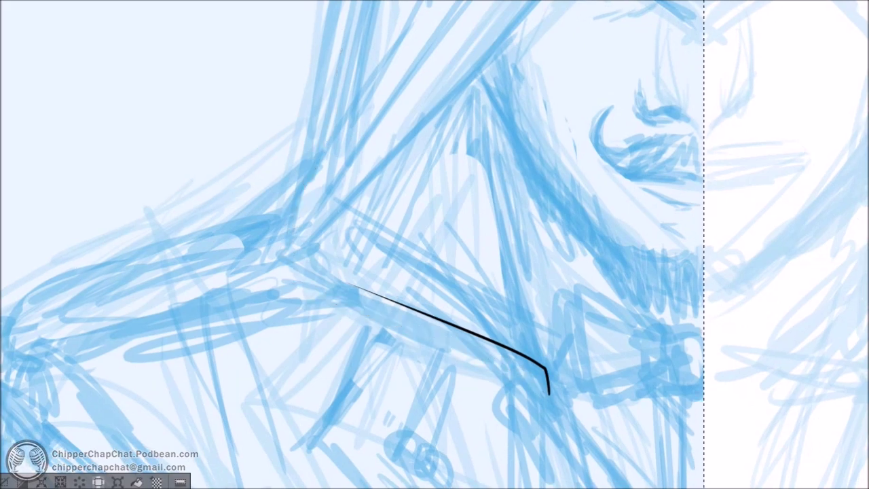
Step: Ink the hood's thick lower outer edge and the neckline fold that meets it beside the bow tie
mouse_move(351, 62)
left_mouse_down()
mouse_move(285, 277)
mouse_move(542, 403)
left_mouse_up()
mouse_move(308, 264)
left_mouse_down()
mouse_move(345, 348)
mouse_move(617, 53)
left_mouse_up()
mouse_move(617, 54)
left_mouse_down()
mouse_move(500, 155)
mouse_move(623, 211)
left_mouse_up()
left_click_drag(543, 326, 590, 173)
left_click_drag(490, 363, 516, 400)
left_click_drag(442, 119, 524, 440)
left_click_drag(521, 434, 453, 178)
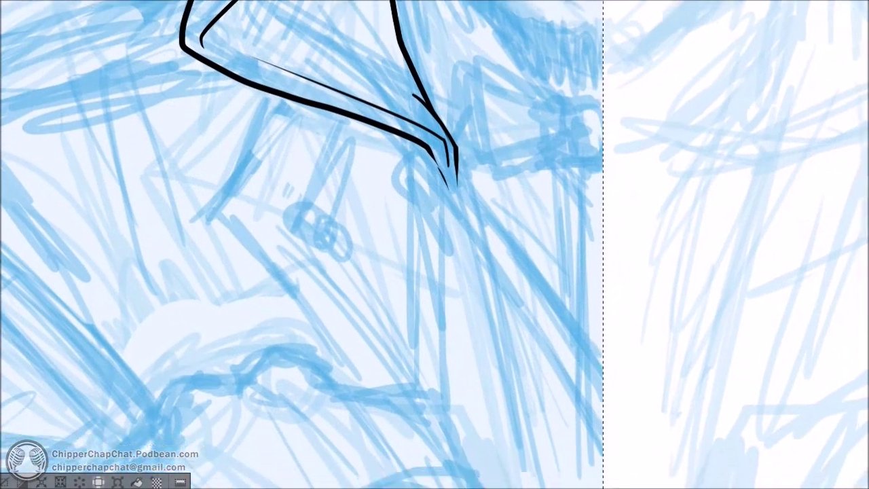
Step: Ink the hood's knotted fold and the loose strip hanging from it beside the shirt front, redrawing the first stroke
scroll(435, 244, "up", 2)
mouse_move(456, 212)
left_mouse_down()
mouse_move(458, 363)
mouse_move(462, 244)
mouse_move(455, 297)
left_mouse_up()
key("ctrl+z")
left_click_drag(452, 257, 446, 293)
mouse_move(416, 175)
left_mouse_down()
mouse_move(424, 114)
mouse_move(471, 101)
mouse_move(498, 334)
left_mouse_up()
mouse_move(510, 234)
left_mouse_down()
mouse_move(516, 394)
mouse_move(449, 393)
mouse_move(466, 417)
left_mouse_up()
scroll(480, 374, "down", 3)
scroll(354, 93, "up", 4)
left_click_drag(467, 170, 452, 327)
left_click_drag(570, 435, 382, 180)
Step: Ink the visible half of the bow tie, including its layered outer edge, centre knot and inner creases
scroll(435, 245, "up", 2)
mouse_move(643, 202)
left_mouse_down()
mouse_move(586, 223)
mouse_move(641, 320)
left_mouse_up()
left_click_drag(596, 266, 530, 268)
left_click_drag(584, 284, 517, 281)
mouse_move(587, 234)
left_mouse_down()
mouse_move(430, 145)
mouse_move(606, 310)
left_mouse_up()
left_click_drag(458, 180, 520, 201)
mouse_move(406, 181)
left_mouse_down()
mouse_move(393, 293)
mouse_move(410, 337)
left_mouse_up()
left_click_drag(601, 277, 467, 249)
left_click_drag(574, 279, 490, 299)
scroll(536, 157, "down", 5)
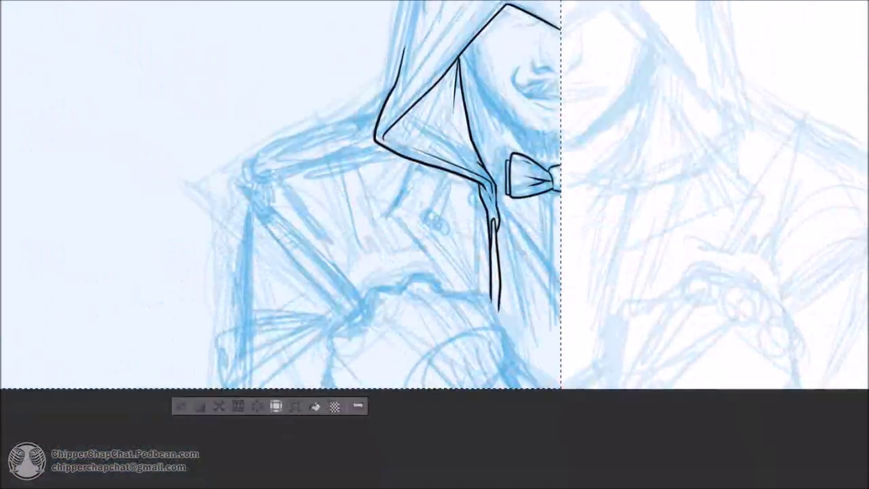
Step: Ink the shirt's vertical front line and short crease marks below the bow tie knot, undoing and redrawing weak strokes
scroll(550, 169, "up", 4)
mouse_move(550, 215)
left_mouse_down()
mouse_move(541, 189)
mouse_move(551, 263)
left_mouse_up()
scroll(541, 190, "up", 3)
key("ctrl+z")
left_click_drag(524, 163, 550, 269)
scroll(589, 136, "down", 4)
mouse_move(565, 213)
left_mouse_down()
mouse_move(532, 103)
mouse_move(536, 164)
mouse_move(490, 166)
left_mouse_up()
key("ctrl+z")
left_click_drag(528, 190, 519, 188)
left_click_drag(392, 108, 567, 333)
left_click_drag(420, 167, 563, 427)
key("ctrl+z")
key("ctrl+z")
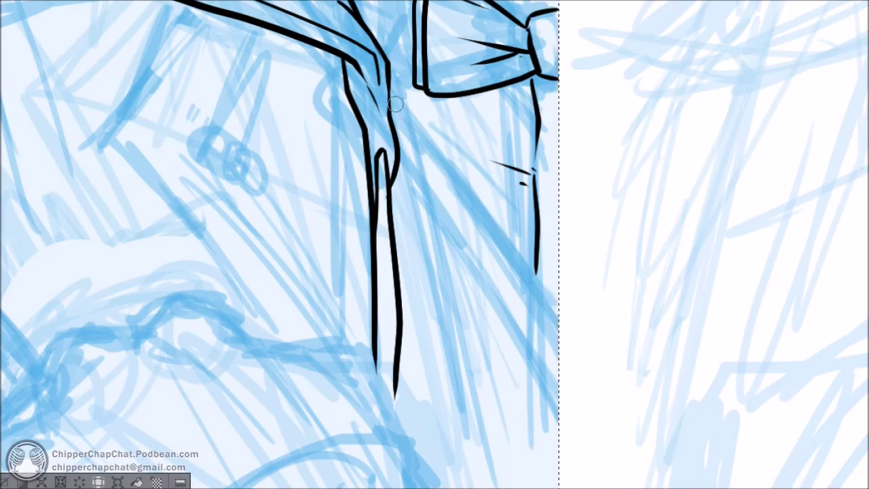
Step: Ink the doubled diagonal vest edge from the hood's knot to the centre line, plus the shirt-front details beneath the bow tie
left_click_drag(392, 109, 592, 415)
mouse_move(401, 156)
left_mouse_down()
mouse_move(548, 355)
mouse_move(531, 165)
left_mouse_up()
left_click_drag(530, 163, 542, 195)
mouse_move(541, 233)
left_mouse_down()
mouse_move(528, 266)
mouse_move(542, 273)
left_mouse_up()
left_click_drag(542, 363, 543, 401)
key("ctrl+z")
left_click_drag(531, 212, 541, 228)
left_click_drag(536, 281, 530, 298)
scroll(526, 275, "down", 5)
scroll(434, 291, "up", 4)
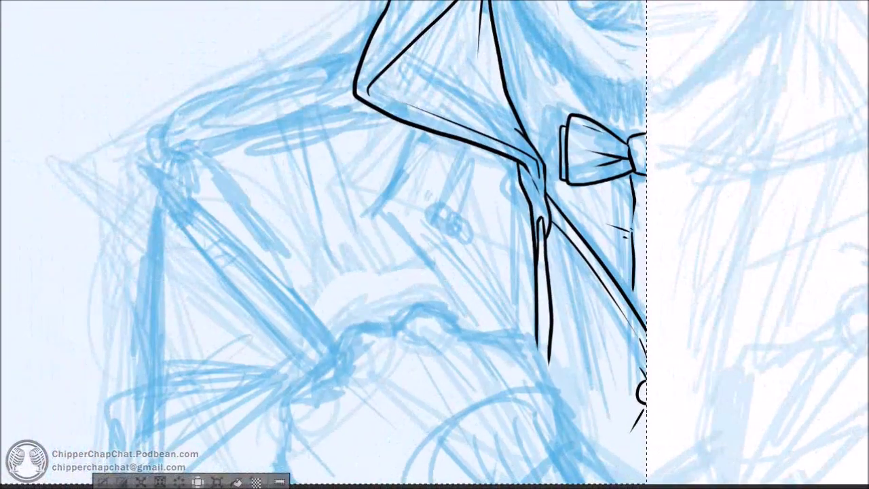
Step: Ink an extra outer edge along the strip hanging below the hood, undoing unsatisfactory strokes
left_click_drag(535, 188, 524, 363)
key("ctrl+z")
key("ctrl+z")
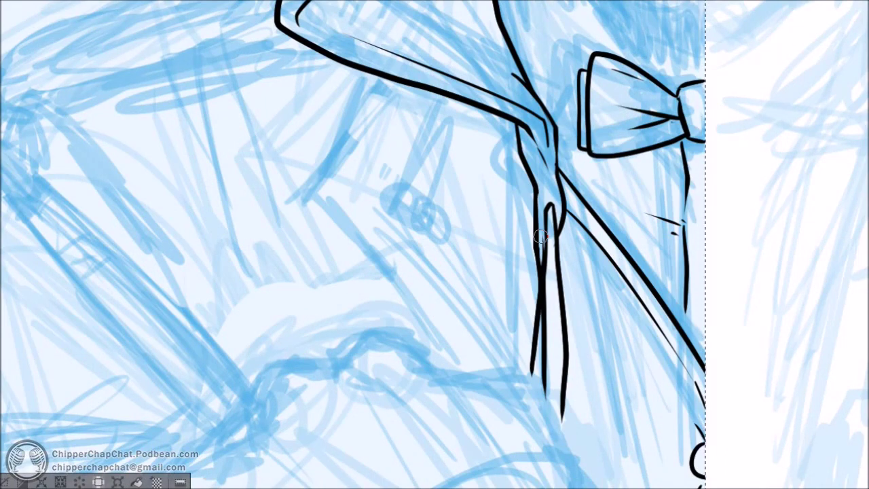
scroll(540, 236, "down", 5)
scroll(533, 204, "up", 7)
mouse_move(535, 174)
left_mouse_down()
mouse_move(455, 306)
mouse_move(550, 418)
left_mouse_up()
key("ctrl+z")
Step: Ink the coat lapel's angular outer edge, inner line and small notch marks between the shoulder and the hanging strip
left_click_drag(448, 277, 582, 442)
left_click_drag(453, 255, 465, 257)
left_click_drag(460, 249, 467, 250)
mouse_move(547, 268)
left_mouse_down()
mouse_move(502, 229)
mouse_move(488, 242)
left_mouse_up()
mouse_move(486, 218)
left_mouse_down()
mouse_move(488, 234)
mouse_move(505, 249)
left_mouse_up()
left_click_drag(497, 219, 507, 197)
left_click_drag(475, 121, 483, 112)
left_click_drag(535, 132, 508, 190)
mouse_move(499, 251)
left_mouse_down()
mouse_move(442, 154)
mouse_move(551, 294)
mouse_move(528, 287)
left_mouse_up()
scroll(532, 294, "down", 5)
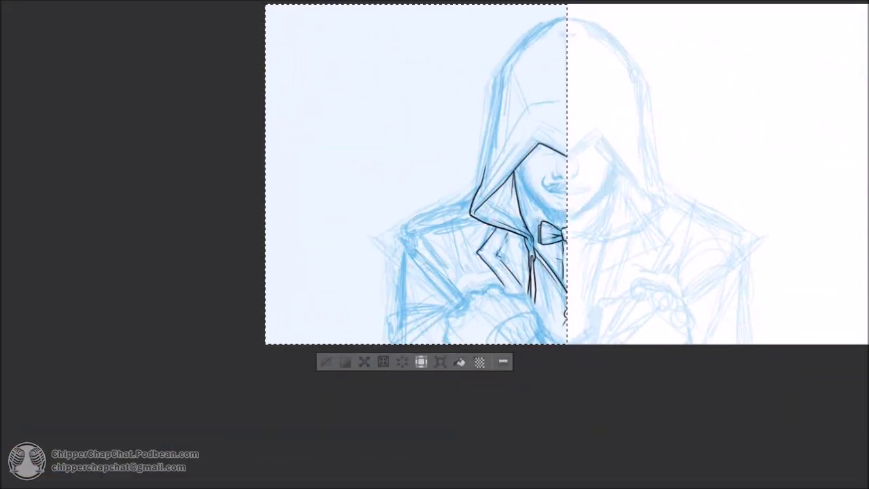
Step: Ink the long upper and lower edges of the shoulder strap running from the shoulder to the hood
scroll(412, 232, "up", 5)
left_click_drag(390, 234, 610, 154)
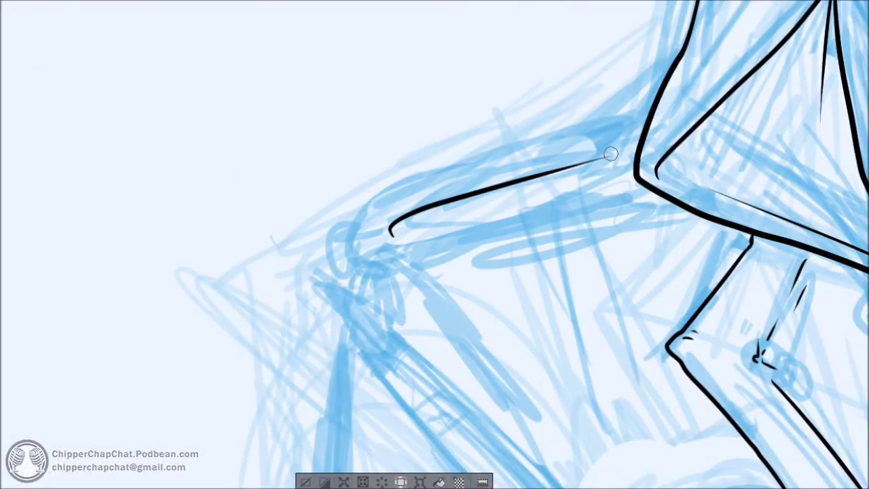
left_click_drag(392, 188, 564, 144)
key("ctrl+z")
left_click_drag(377, 216, 610, 131)
left_click_drag(462, 206, 508, 190)
scroll(493, 172, "down", 5)
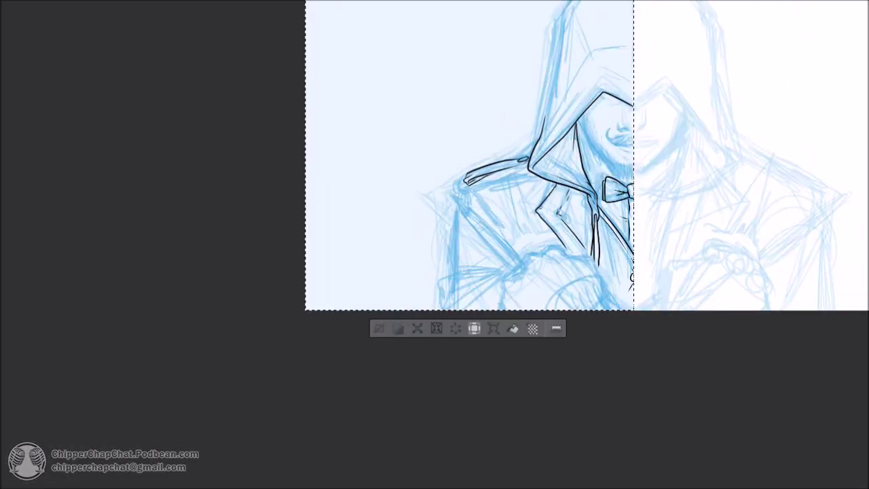
Step: Ink the shoulder strap's outer end and the shoulder contour dropping to the rounded top of the sleeve
scroll(471, 193, "up", 5)
key("ctrl+z")
mouse_move(447, 144)
left_mouse_down()
mouse_move(392, 250)
mouse_move(371, 208)
left_mouse_up()
left_click_drag(359, 191, 406, 235)
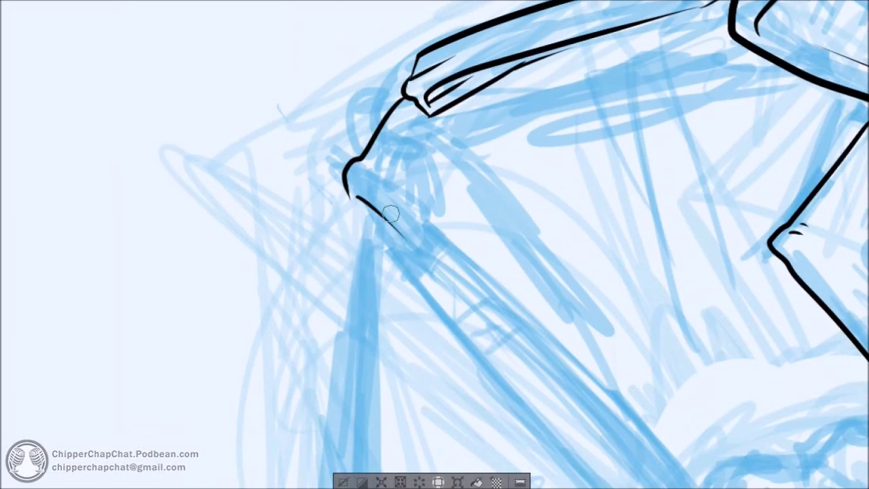
Step: Ink the diagonal sleeve seam running from the shoulder towards the forearm and the upper arm's outer edge
left_click_drag(363, 163, 475, 283)
left_click_drag(469, 310, 415, 199)
left_click_drag(355, 129, 530, 335)
left_click_drag(475, 291, 620, 293)
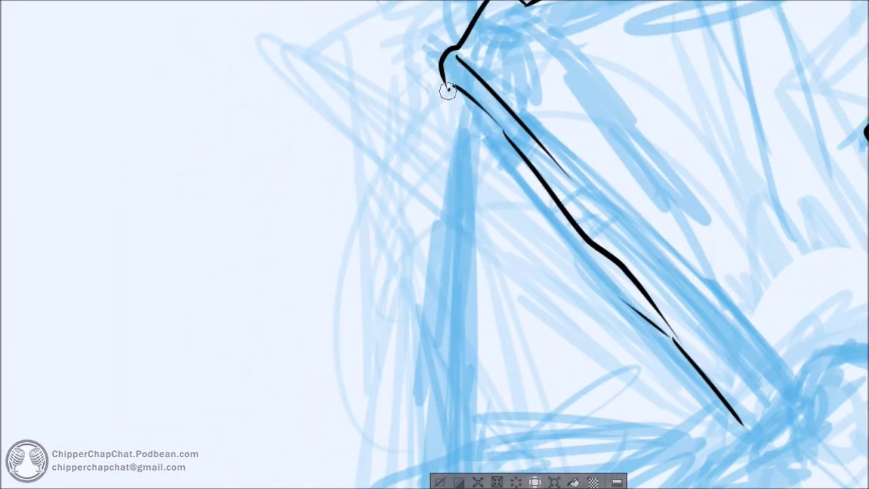
left_click_drag(449, 88, 437, 301)
Step: Erase the shoulder strap's lines between its outer end and the hood
scroll(536, 288, "down", 5)
scroll(587, 239, "up", 5)
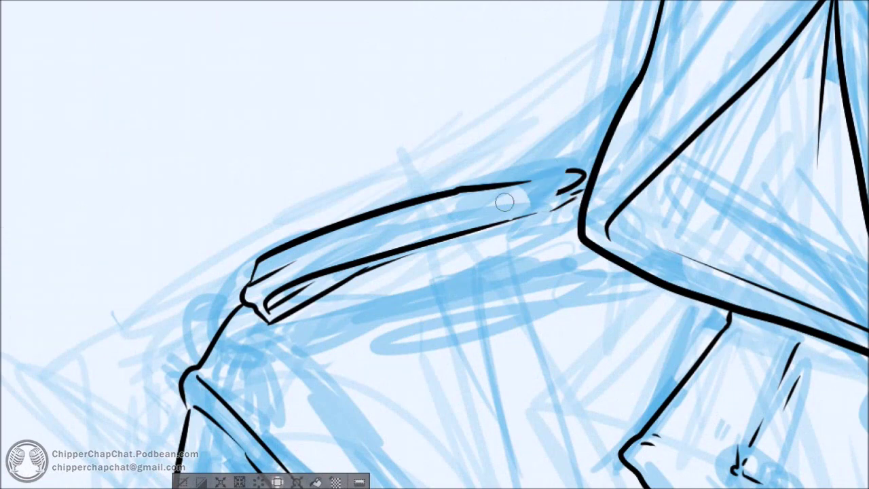
key("e")
left_click_drag(538, 176, 550, 181)
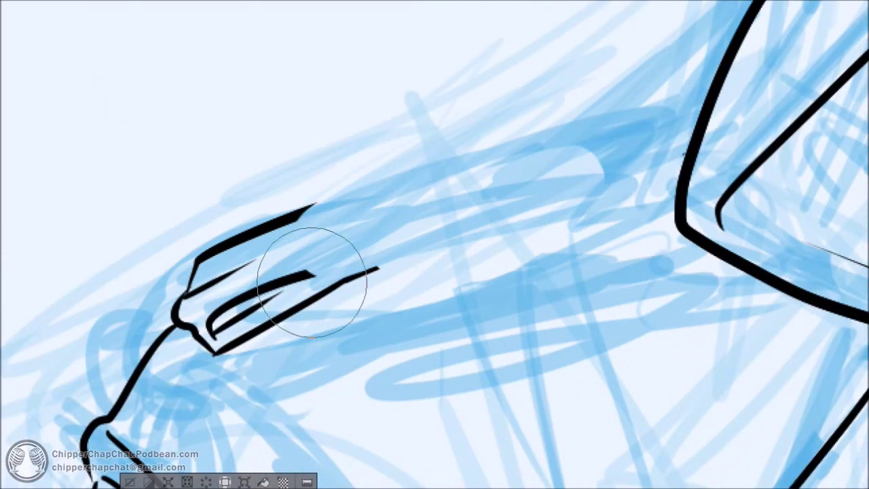
left_click_drag(298, 274, 516, 173)
Step: Redraw the shoulder strap's edges up to the hood with an oval button and a squared inner end
left_click_drag(308, 215, 242, 268)
mouse_move(232, 271)
left_mouse_down()
mouse_move(415, 171)
mouse_move(450, 181)
mouse_move(498, 165)
mouse_move(399, 205)
left_mouse_up()
key("ctrl+z")
left_click_drag(424, 188, 368, 216)
left_click_drag(407, 175, 433, 166)
mouse_move(524, 120)
left_mouse_down()
mouse_move(427, 232)
mouse_move(614, 119)
left_mouse_up()
key("ctrl+z")
left_click_drag(553, 161, 623, 130)
left_click_drag(613, 100, 696, 46)
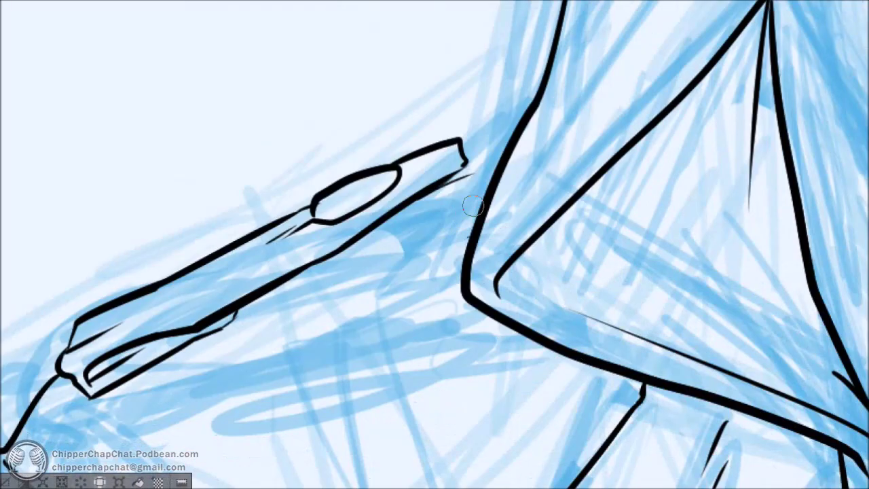
Step: Ink the coat collar's raised edge between the shoulder strap and the hood, redrawing the first stroke
left_click_drag(514, 47, 556, 26)
key("ctrl+z")
left_click_drag(491, 86, 502, 65)
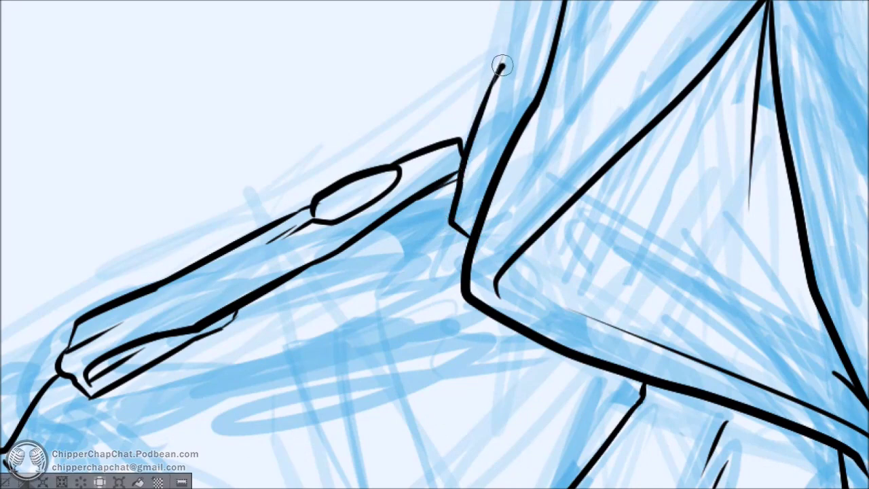
scroll(465, 135, "down", 5)
scroll(517, 249, "up", 4)
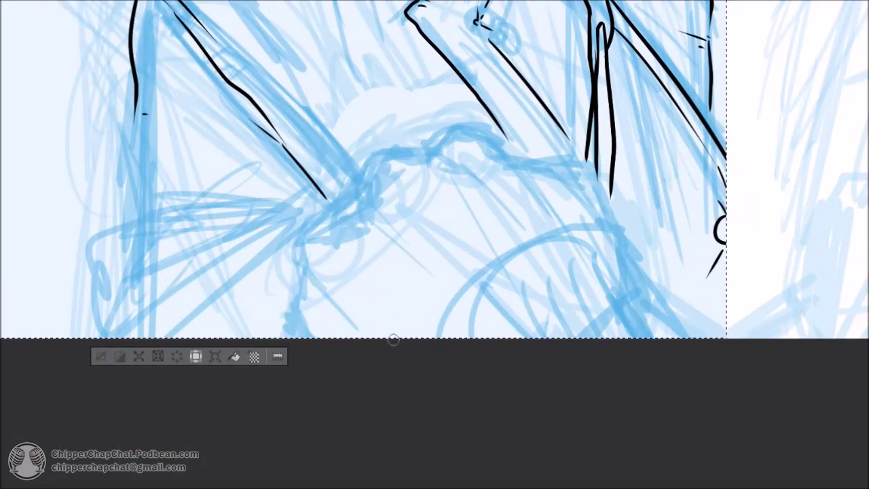
left_click_drag(353, 342, 462, 226)
left_click_drag(547, 152, 564, 160)
left_click_drag(563, 176, 523, 189)
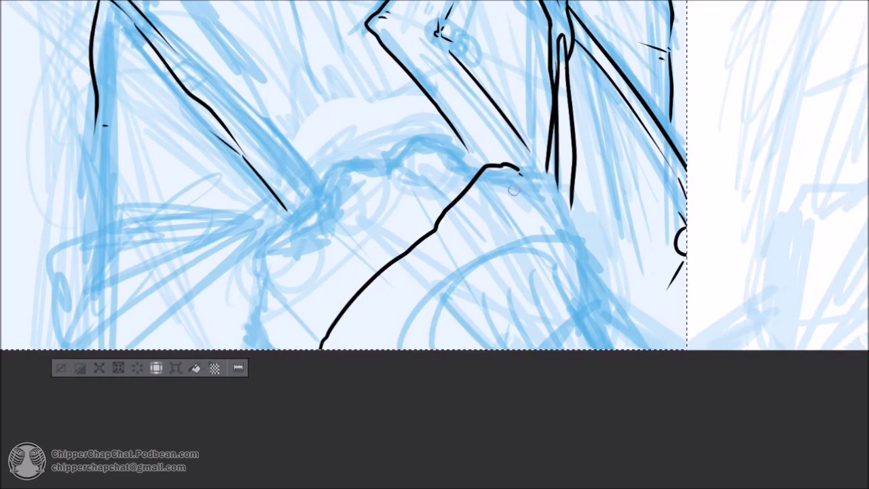
key("ctrl+z")
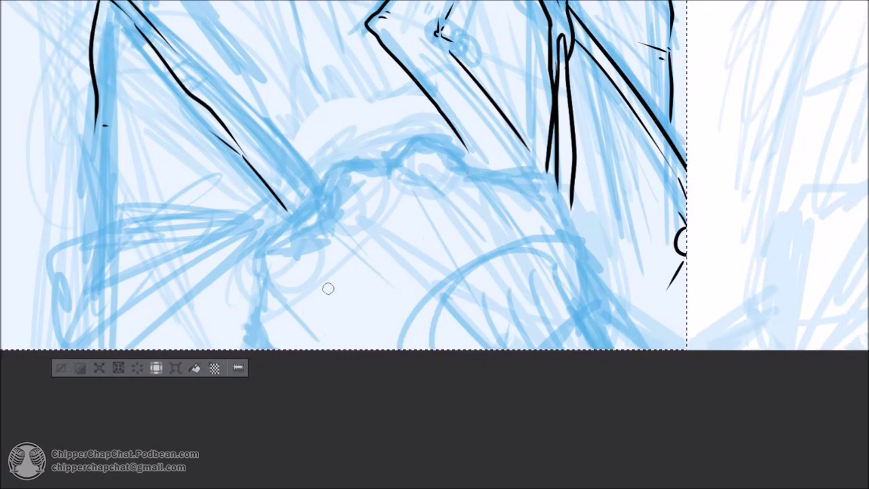
Step: Ink the forearm's curved upper contour from the canvas edge to the cuff and the cuff's folded outer edge
left_click_drag(279, 349, 445, 161)
left_click_drag(501, 175, 568, 216)
mouse_move(498, 169)
left_mouse_down()
mouse_move(540, 169)
mouse_move(508, 202)
left_mouse_up()
left_click_drag(513, 207, 518, 221)
left_click_drag(570, 216, 587, 239)
Step: Ink the cuff's lower rim and the fold lines running along its inside
left_click_drag(456, 353, 406, 363)
key("ctrl+z")
left_click_drag(534, 243, 562, 303)
left_click_drag(447, 356, 494, 326)
left_click_drag(494, 242, 528, 293)
left_click_drag(510, 314, 559, 302)
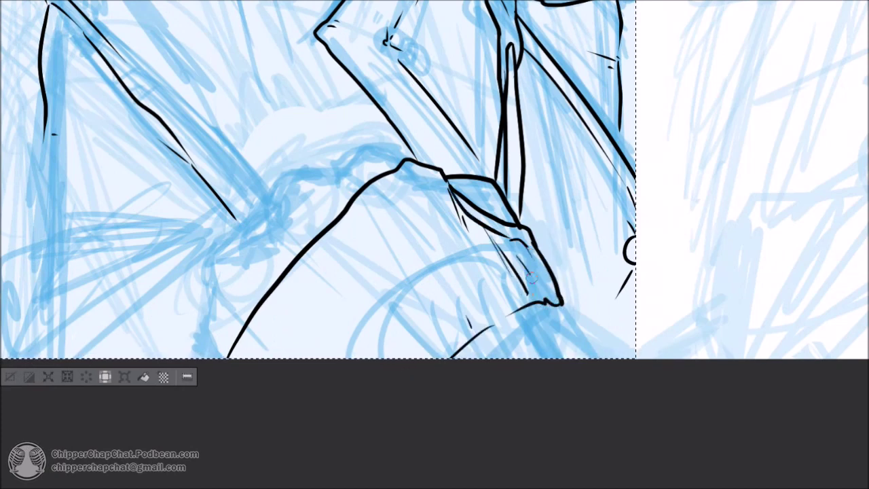
Step: Add crease lines across the forearm and ink the shape emerging beneath the cuff, undoing unsatisfactory strokes
left_click_drag(336, 238, 350, 278)
left_click_drag(353, 298, 406, 359)
left_click_drag(232, 337, 261, 359)
left_click_drag(312, 374, 292, 378)
left_click_drag(482, 362, 570, 312)
key("ctrl+z")
left_click_drag(469, 378, 577, 316)
key("ctrl+z")
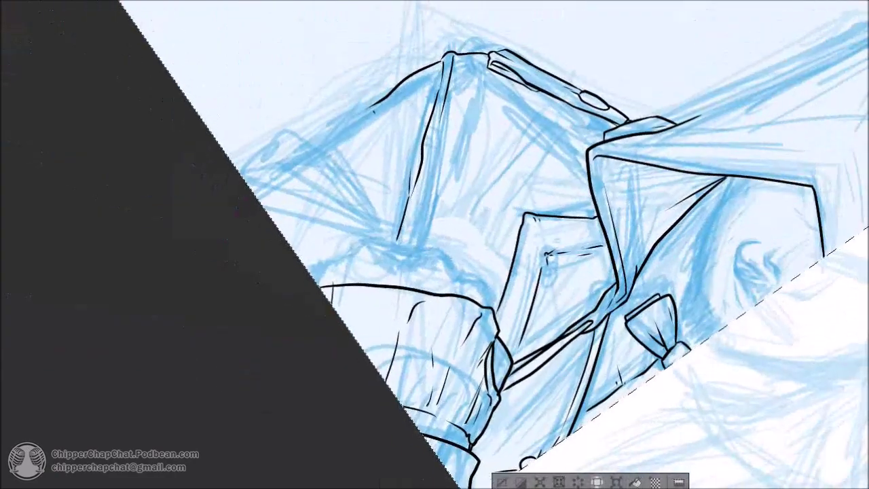
Step: Ink the wavy, bunched contour above the forearm with the canvas rotated, redrawing a misplaced stroke
scroll(409, 293, "up", 4)
scroll(502, 277, "up", 2)
mouse_move(737, 322)
left_mouse_down()
mouse_move(635, 259)
mouse_move(636, 295)
left_mouse_up()
mouse_move(642, 295)
left_mouse_down()
mouse_move(524, 228)
mouse_move(485, 257)
left_mouse_up()
left_click_drag(484, 259, 467, 277)
mouse_move(486, 280)
left_mouse_down()
mouse_move(474, 306)
mouse_move(612, 263)
left_mouse_up()
mouse_move(635, 220)
left_mouse_down()
mouse_move(558, 193)
mouse_move(474, 232)
left_mouse_up()
left_click_drag(475, 252, 457, 290)
key("ctrl+z")
left_click_drag(471, 234, 347, 285)
Step: Straighten the canvas and ink the small creases and horizontal fold where the upper sleeve meets the forearm
scroll(483, 284, "down", 5)
key("ctrl+at")
scroll(448, 163, "up", 2)
scroll(543, 194, "up", 5)
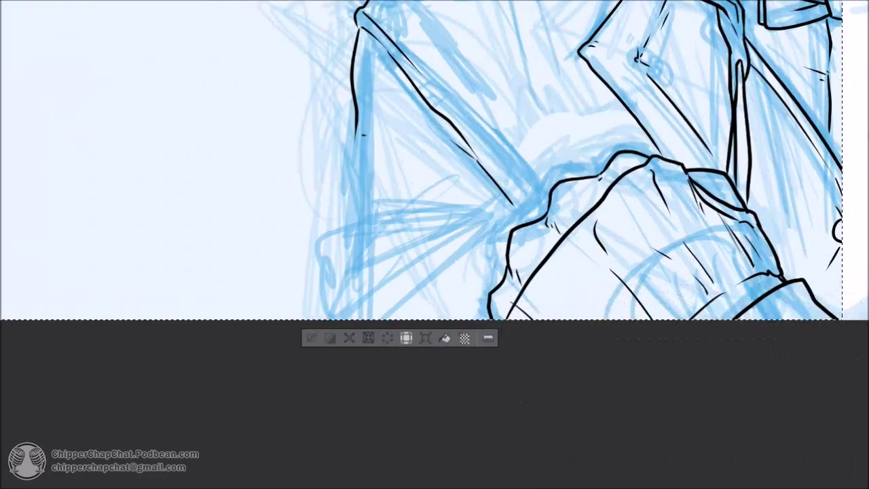
mouse_move(532, 220)
left_mouse_down()
mouse_move(570, 183)
mouse_move(521, 222)
left_mouse_up()
key("ctrl+z")
mouse_move(330, 307)
left_mouse_down()
mouse_move(564, 246)
mouse_move(582, 285)
left_mouse_up()
left_click_drag(581, 283, 480, 288)
left_click_drag(402, 273, 468, 272)
scroll(468, 273, "down", 2)
left_click_drag(468, 273, 668, 307)
Step: Extend the arm's outer edge down to the elbow and ink the bent sleeve's folds down to the canvas edge
left_click_drag(441, 144, 404, 374)
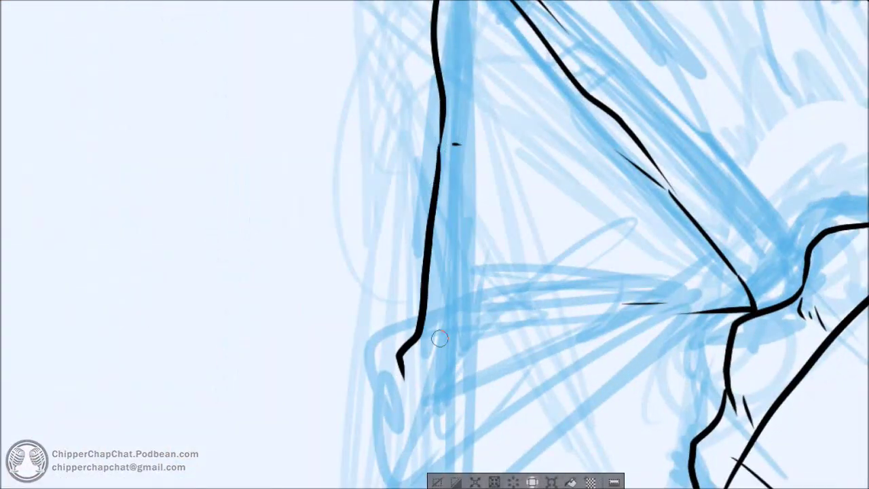
left_click_drag(441, 338, 475, 328)
left_click_drag(468, 332, 536, 217)
left_click_drag(468, 261, 469, 300)
left_click_drag(491, 246, 473, 262)
left_click_drag(469, 294, 468, 321)
left_click_drag(515, 274, 449, 374)
mouse_move(521, 272)
left_mouse_down()
mouse_move(658, 212)
mouse_move(367, 397)
left_mouse_up()
Step: Ink the hood's outer side edge upward from the coat collar
scroll(677, 205, "down", 5)
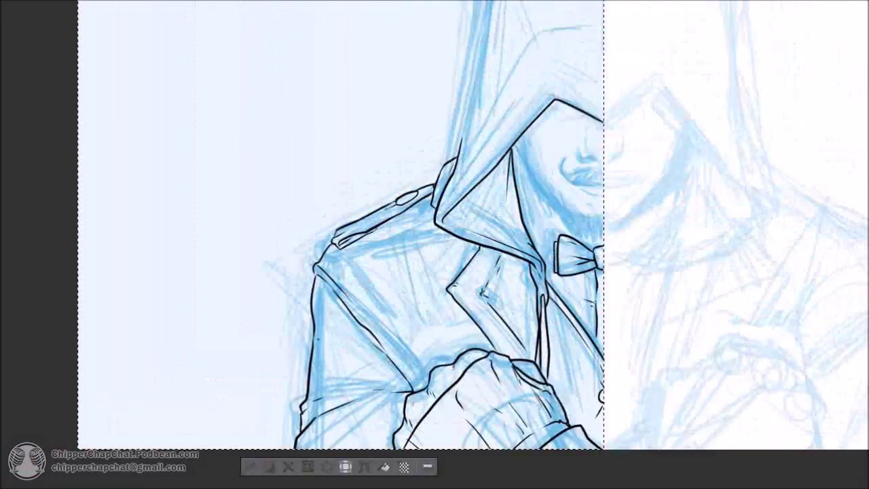
scroll(556, 97, "up", 3)
left_click_drag(556, 97, 577, 273)
mouse_move(418, 362)
left_mouse_down()
mouse_move(556, 196)
mouse_move(602, 195)
left_mouse_up()
left_click_drag(609, 203, 640, 216)
left_click_drag(641, 210, 663, 223)
left_click_drag(580, 195, 629, 203)
Step: Ink the long diagonal fold between the hood's outer edge and face opening, undoing and redrawing unsatisfactory strokes
mouse_move(553, 180)
left_mouse_down()
mouse_move(596, 347)
mouse_move(521, 206)
left_mouse_up()
mouse_move(521, 206)
left_mouse_down()
mouse_move(593, 99)
mouse_move(563, 133)
mouse_move(509, 371)
left_mouse_up()
key("ctrl+z")
mouse_move(525, 412)
left_mouse_down()
mouse_move(540, 219)
mouse_move(581, 111)
mouse_move(569, 107)
mouse_move(663, 43)
left_mouse_up()
key("ctrl+z")
mouse_move(497, 203)
left_mouse_down()
mouse_move(543, 118)
mouse_move(676, 44)
left_mouse_up()
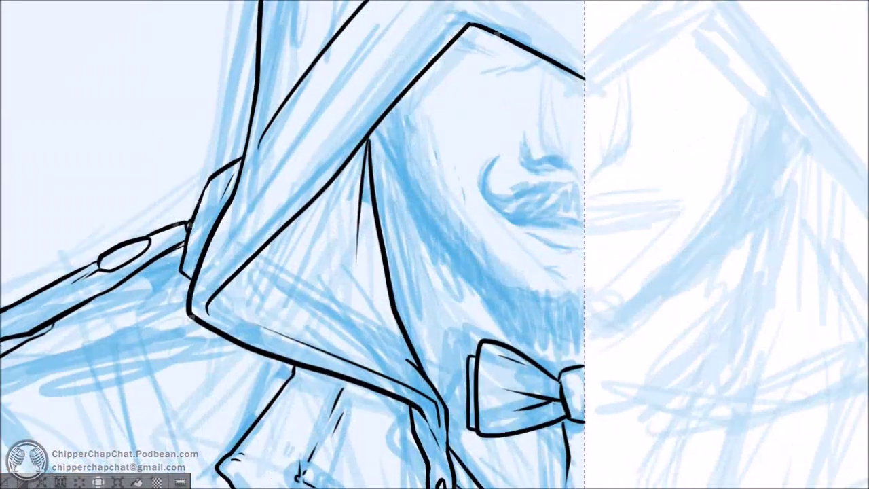
Step: Ink the ear's lower curve at the hood opening and the jawline down to the chin, undoing and redrawing unsatisfactory strokes
mouse_move(337, 145)
left_mouse_down()
mouse_move(383, 188)
mouse_move(427, 303)
left_mouse_up()
key("ctrl+z")
key("ctrl+z")
mouse_move(378, 177)
left_mouse_down()
mouse_move(591, 390)
mouse_move(320, 210)
mouse_move(555, 435)
left_mouse_up()
key("ctrl+z")
key("ctrl+z")
mouse_move(325, 225)
left_mouse_down()
mouse_move(499, 426)
mouse_move(314, 226)
mouse_move(350, 294)
mouse_move(553, 431)
left_mouse_up()
key("ctrl+z")
Step: Ink the mouth line from its outer corner to the centre and the short line beneath the lower lip
left_click_drag(522, 380, 551, 380)
scroll(542, 281, "up", 2)
left_click_drag(453, 294, 525, 290)
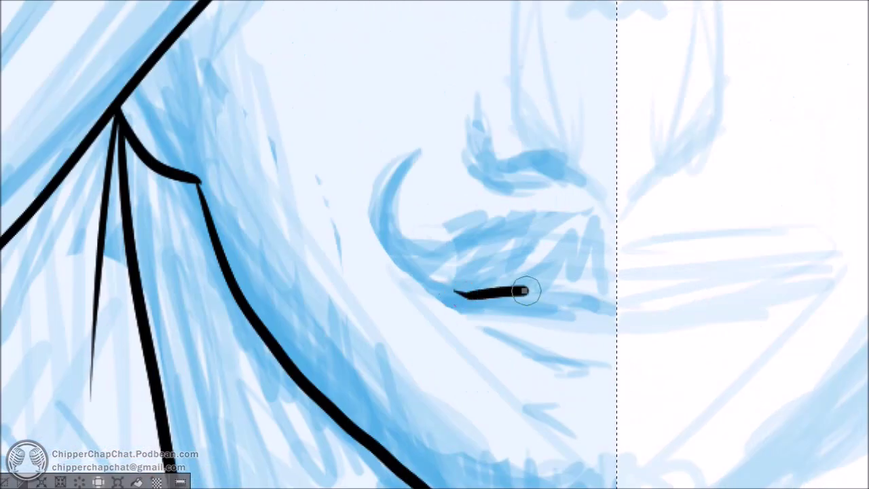
left_click_drag(551, 374, 614, 376)
Step: Ink the side curve of the nose, its dark nostril and the line under the nose tip
left_click_drag(542, 272, 474, 380)
mouse_move(402, 262)
left_mouse_down()
mouse_move(451, 284)
mouse_move(443, 281)
mouse_move(523, 273)
left_mouse_up()
key("ctrl+z")
mouse_move(468, 272)
left_mouse_down()
mouse_move(511, 283)
mouse_move(544, 307)
left_mouse_up()
scroll(547, 299, "down", 5)
scroll(570, 265, "up", 3)
scroll(580, 265, "up", 2)
mouse_move(514, 333)
left_mouse_down()
mouse_move(558, 319)
mouse_move(577, 335)
mouse_move(564, 327)
mouse_move(569, 353)
mouse_move(578, 351)
mouse_move(570, 343)
mouse_move(597, 352)
left_mouse_up()
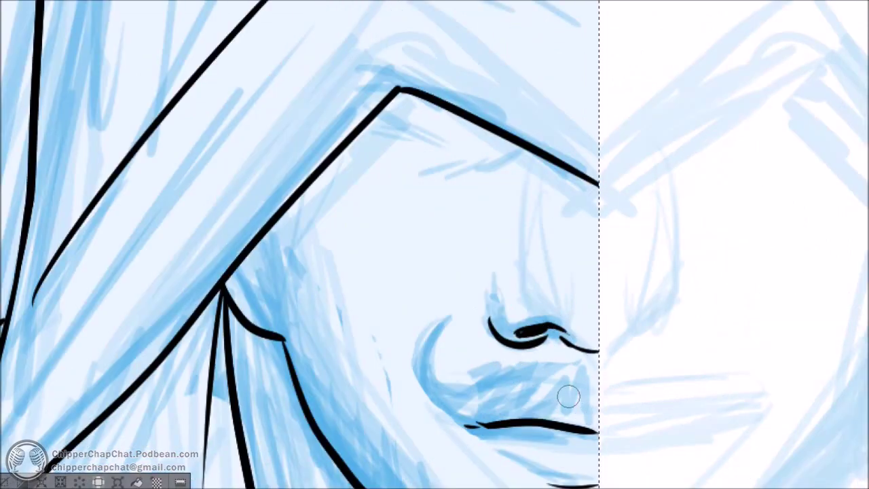
Step: Ink the small upper-lip crease at the centre line and a short brow mark beneath the hood's front edge
left_click_drag(573, 388, 582, 404)
scroll(572, 350, "down", 3)
scroll(548, 295, "up", 4)
left_click_drag(462, 162, 507, 134)
Step: Ink the shirt collar's line from the ear to the bow tie and its folded edges around the tie
scroll(483, 139, "down", 5)
scroll(476, 221, "up", 4)
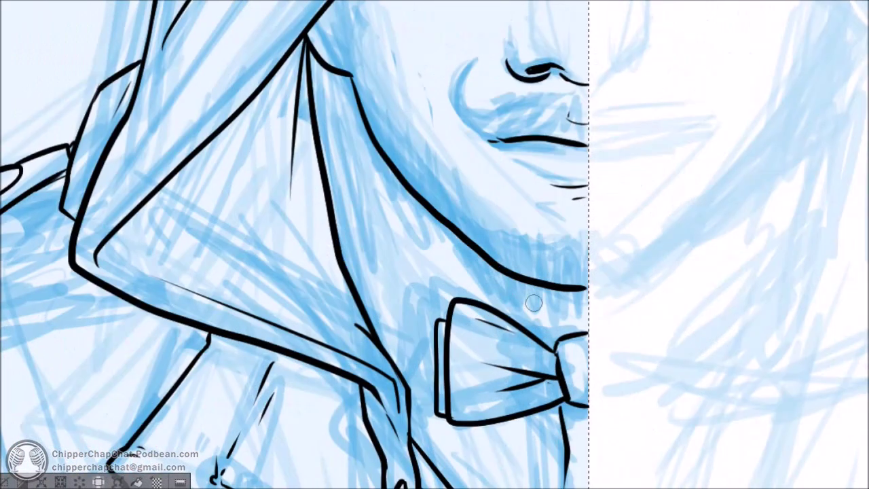
mouse_move(337, 78)
left_mouse_down()
mouse_move(522, 286)
mouse_move(410, 221)
mouse_move(554, 300)
left_mouse_up()
key("ctrl+z")
mouse_move(554, 301)
left_mouse_down()
mouse_move(576, 333)
mouse_move(548, 344)
left_mouse_up()
left_click_drag(549, 345, 562, 292)
left_click_drag(426, 358, 497, 406)
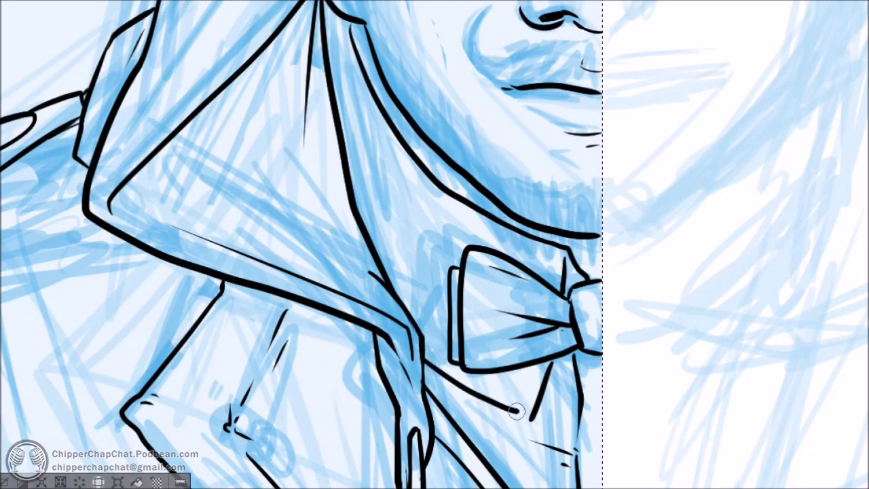
Step: Ink curved, overlapping hair locks behind the jaw, hanging from the hood opening beside the ear
scroll(567, 360, "down", 5)
scroll(485, 189, "up", 5)
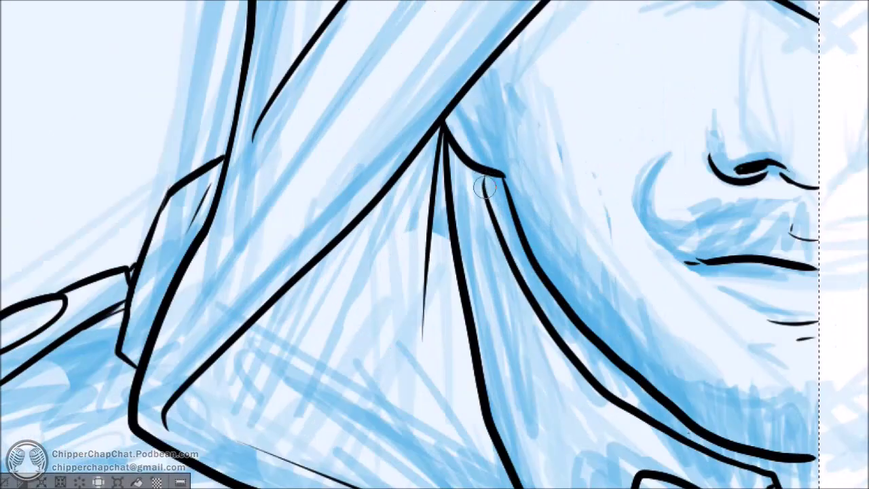
mouse_move(504, 178)
left_mouse_down()
mouse_move(509, 321)
mouse_move(483, 332)
mouse_move(496, 295)
left_mouse_up()
key("ctrl+z")
key("ctrl+z")
mouse_move(454, 194)
left_mouse_down()
mouse_move(446, 155)
mouse_move(452, 225)
left_mouse_up()
left_click_drag(444, 141, 438, 134)
mouse_move(419, 150)
left_mouse_down()
mouse_move(418, 215)
mouse_move(461, 184)
left_mouse_up()
mouse_move(386, 196)
left_mouse_down()
mouse_move(438, 187)
mouse_move(435, 227)
mouse_move(461, 321)
left_mouse_up()
left_click_drag(495, 215, 461, 321)
left_click_drag(498, 196, 477, 309)
left_click_drag(496, 231, 468, 282)
mouse_move(493, 180)
left_mouse_down()
mouse_move(486, 212)
mouse_move(452, 229)
left_mouse_up()
Step: Ink the moustache's body under the nose with short, slanted black hair strokes
scroll(400, 266, "down", 5)
scroll(468, 268, "up", 6)
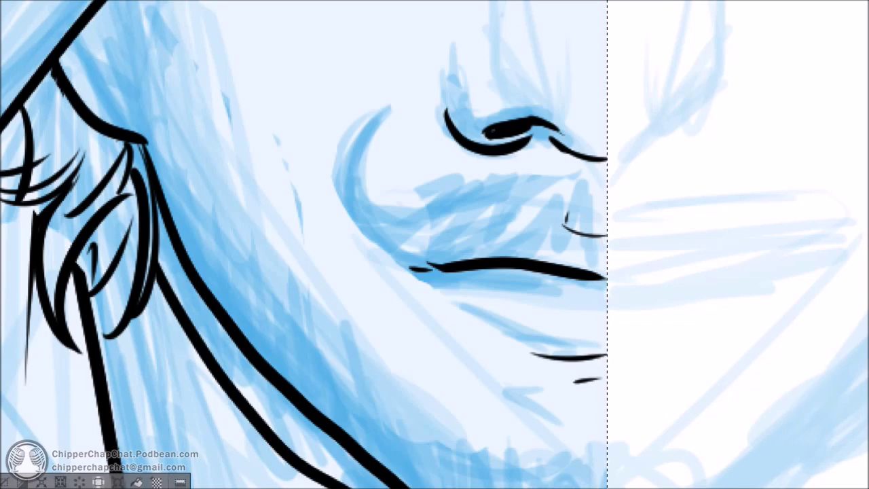
left_click_drag(407, 216, 502, 176)
left_click_drag(489, 230, 570, 180)
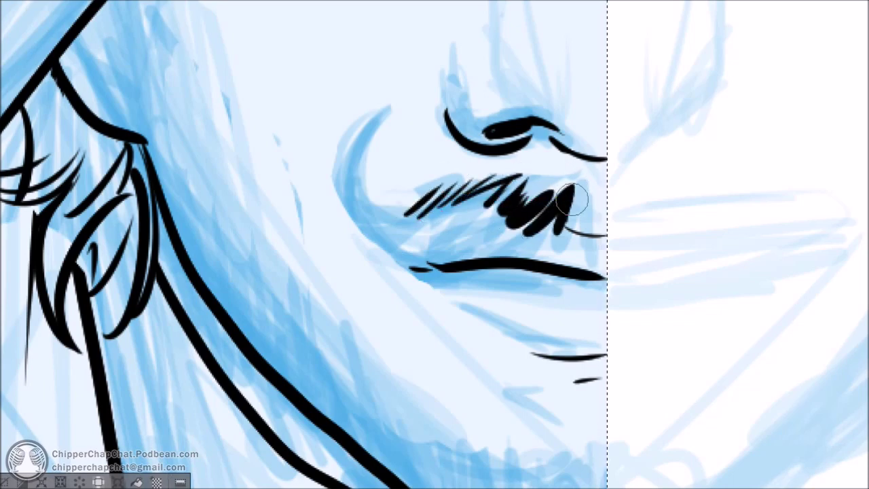
left_click_drag(554, 238, 587, 183)
left_click_drag(461, 238, 515, 186)
mouse_move(529, 246)
left_mouse_down()
mouse_move(563, 214)
mouse_move(470, 237)
left_mouse_up()
Step: Ink the moustache's upturned, curled tip and fill its body solid black up to the centre line
left_click_drag(366, 183, 436, 202)
mouse_move(418, 157)
left_mouse_down()
mouse_move(396, 205)
mouse_move(503, 239)
left_mouse_up()
left_click_drag(440, 141, 405, 197)
left_click_drag(394, 233, 506, 239)
mouse_move(434, 238)
left_mouse_down()
mouse_move(500, 201)
mouse_move(470, 254)
mouse_move(380, 219)
mouse_move(459, 249)
mouse_move(543, 254)
mouse_move(636, 244)
mouse_move(625, 232)
left_mouse_up()
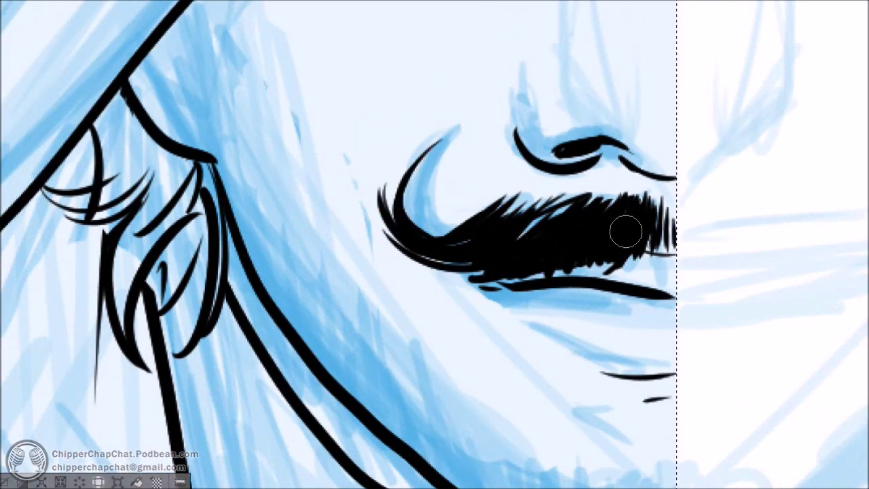
Step: Ink a dark sideburn from the hood opening past the ear and begin the beard hairs along the jaw
scroll(537, 266, "down", 5)
scroll(509, 246, "up", 4)
left_click_drag(400, 204, 420, 221)
left_click_drag(415, 170, 452, 343)
left_click_drag(421, 231, 425, 256)
left_click_drag(442, 293, 460, 354)
left_click_drag(440, 266, 465, 365)
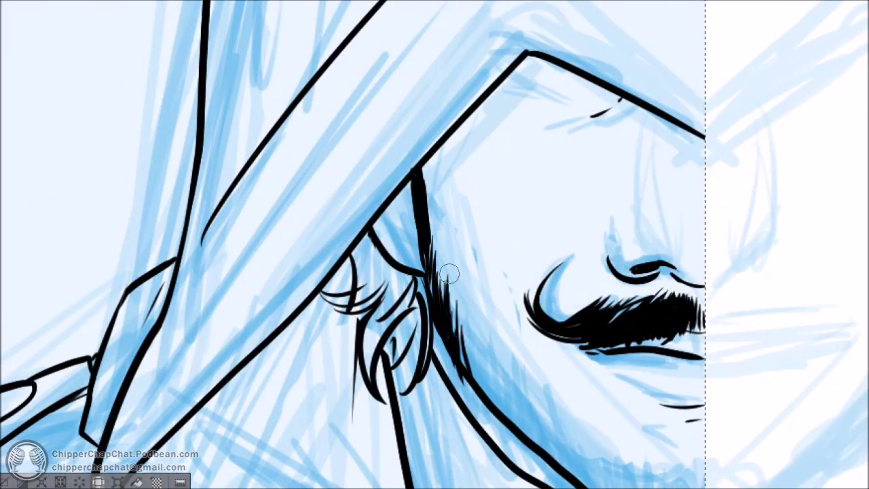
Step: Build up the beard with dense, tapered hair strokes along the cheek and jawline
left_click_drag(458, 313, 473, 374)
left_click_drag(474, 373, 391, 288)
left_click_drag(434, 311, 455, 356)
mouse_move(397, 261)
left_mouse_down()
mouse_move(431, 326)
mouse_move(469, 370)
left_mouse_up()
left_click_drag(412, 278, 431, 336)
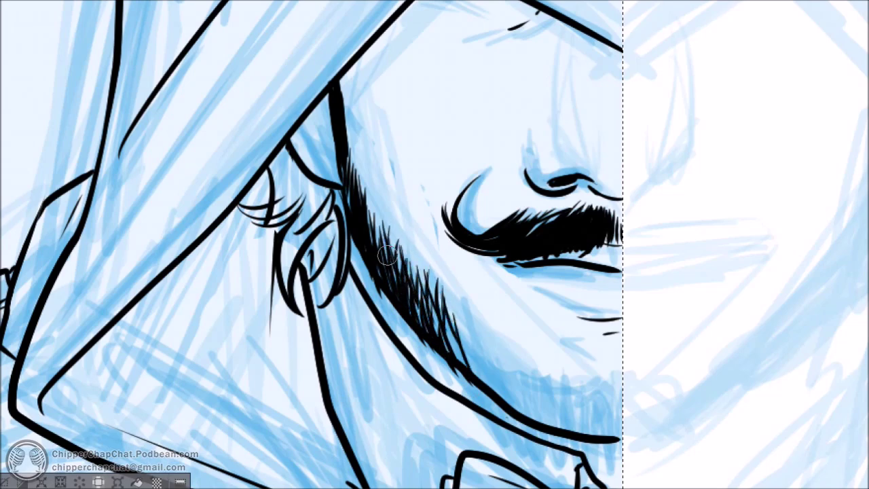
mouse_move(360, 177)
left_mouse_down()
mouse_move(382, 251)
mouse_move(428, 290)
left_mouse_up()
left_click_drag(429, 250, 447, 311)
left_click_drag(434, 268, 463, 331)
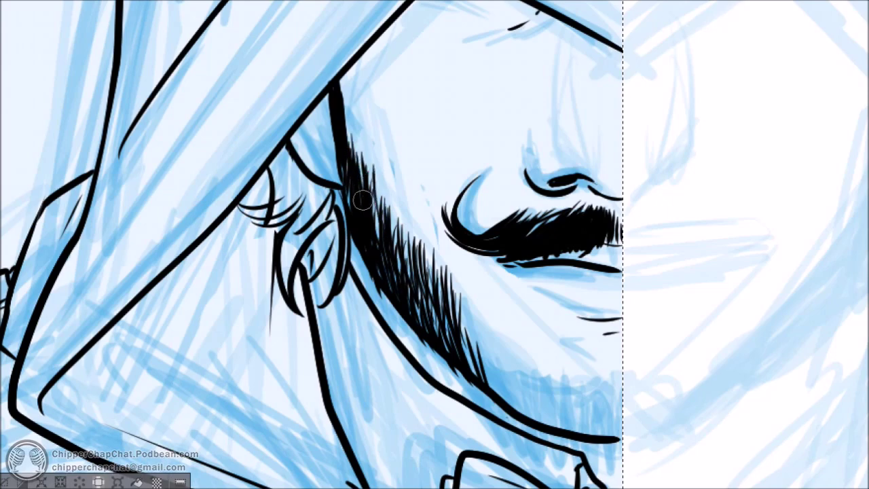
Step: Extend the beard down around the chin to the centre line and darken its mass along the jaw
mouse_move(489, 380)
left_mouse_down()
mouse_move(376, 321)
mouse_move(391, 332)
left_mouse_up()
left_click_drag(374, 334, 403, 364)
left_click_drag(377, 302, 408, 354)
left_click_drag(402, 372, 445, 399)
left_click_drag(426, 345, 448, 397)
left_click_drag(454, 352, 468, 401)
mouse_move(473, 358)
left_mouse_down()
mouse_move(481, 402)
mouse_move(502, 414)
left_mouse_up()
mouse_move(404, 319)
left_mouse_down()
mouse_move(451, 418)
mouse_move(503, 427)
left_mouse_up()
left_click_drag(341, 217, 346, 255)
left_click_drag(306, 224, 350, 265)
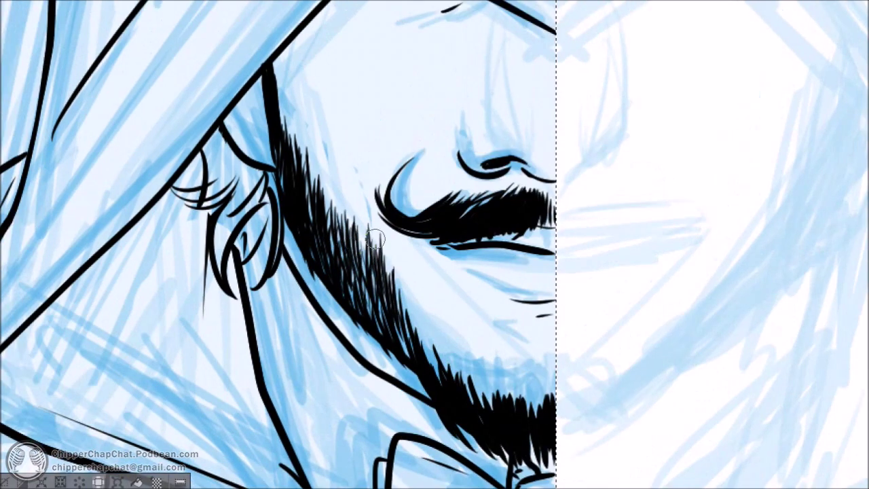
Step: Thicken the beard's inner edge and add fine hair texture to the moustache and chin beard
left_click_drag(351, 207, 361, 273)
left_click_drag(375, 245, 416, 354)
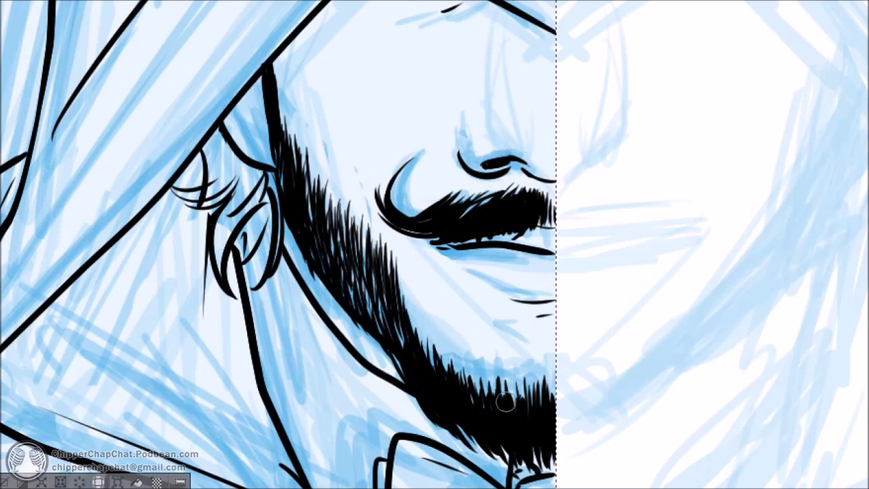
mouse_move(532, 227)
left_mouse_down()
mouse_move(556, 202)
mouse_move(550, 218)
left_mouse_up()
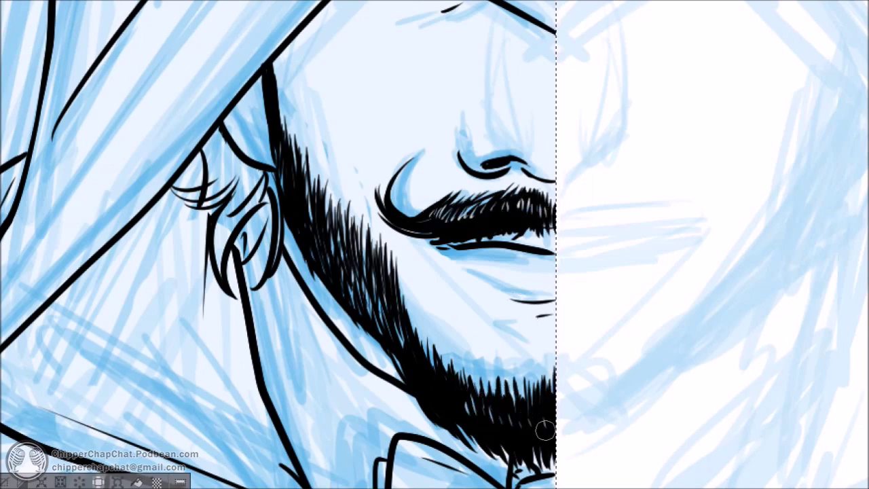
left_click_drag(547, 392, 548, 369)
Step: Fill the hair beside the ear with black and cut thin highlight strands into it
scroll(482, 435, "down", 4)
scroll(332, 356, "up", 5)
mouse_move(382, 186)
left_mouse_down()
mouse_move(401, 232)
mouse_move(365, 252)
mouse_move(384, 208)
mouse_move(407, 197)
mouse_move(380, 173)
left_mouse_up()
mouse_move(416, 207)
left_mouse_down()
mouse_move(322, 333)
mouse_move(419, 237)
mouse_move(387, 258)
mouse_move(392, 310)
left_mouse_up()
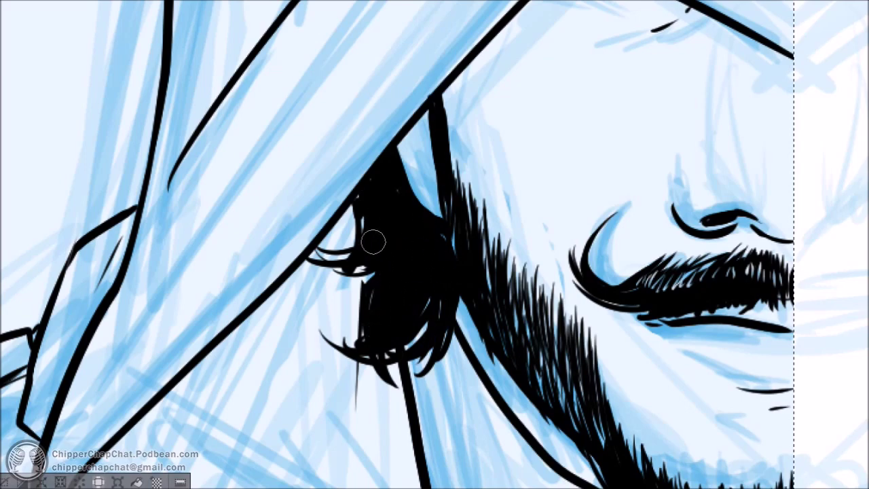
left_click_drag(403, 253, 426, 293)
left_click_drag(390, 225, 401, 242)
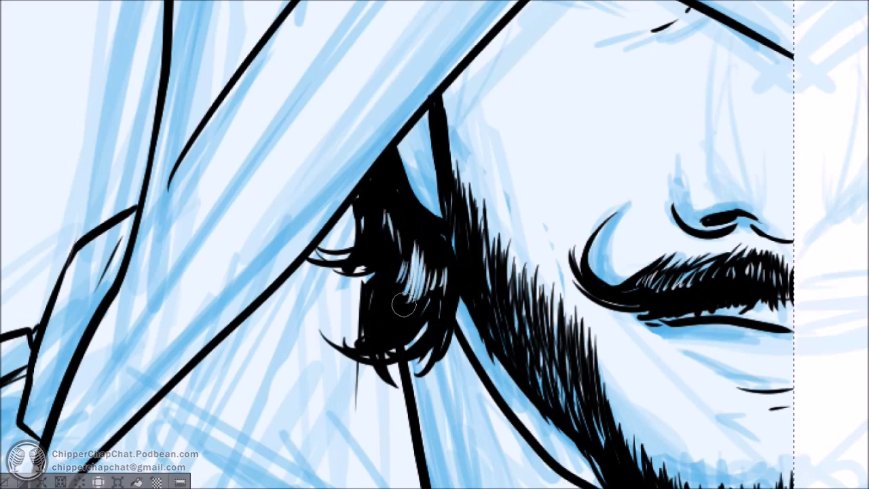
Step: Ink the long, round-ended outline of a pen over the sleeve seam, rising from the fist
key("ctrl+0")
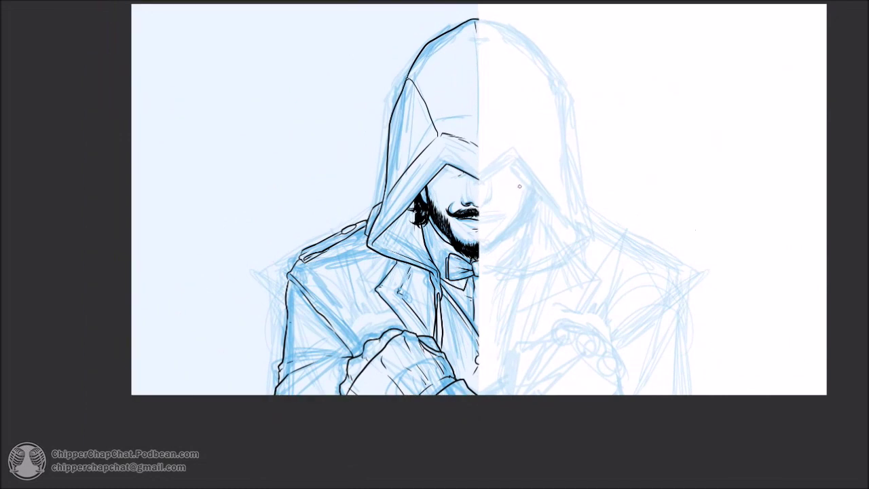
scroll(374, 303, "up", 5)
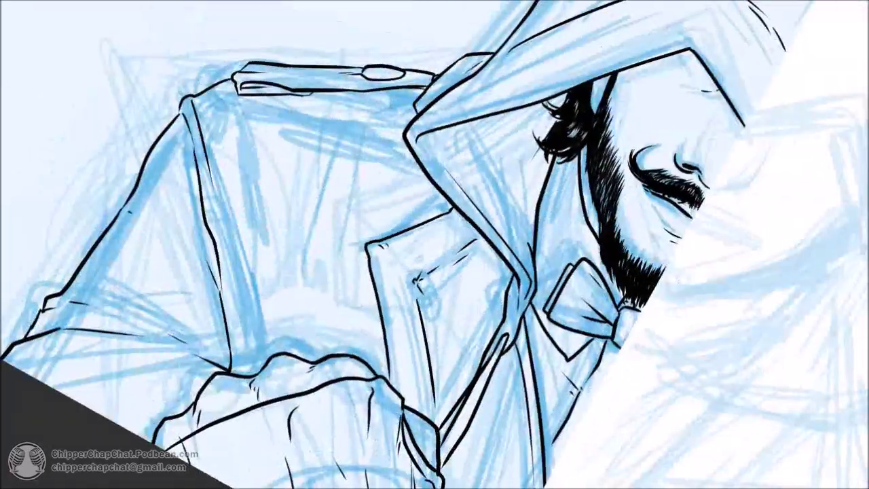
left_click_drag(383, 203, 672, 217)
scroll(521, 295, "up", 3)
scroll(468, 475, "down", 2)
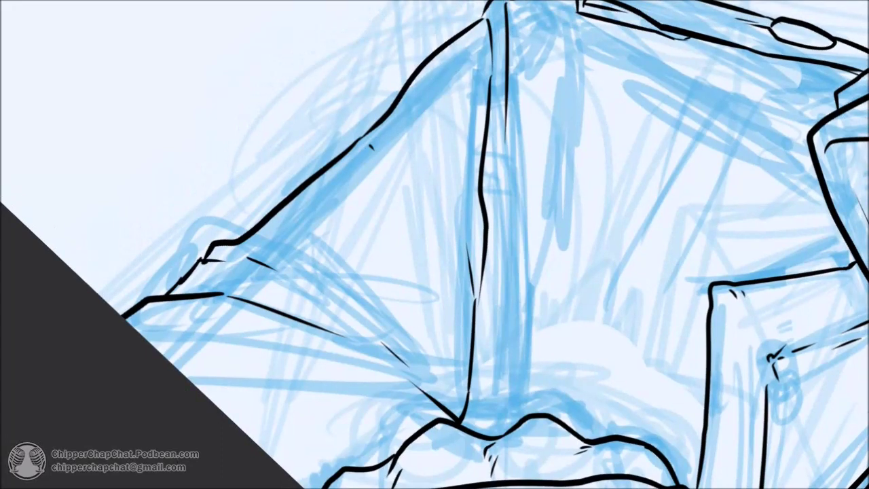
mouse_move(471, 412)
left_mouse_down()
mouse_move(485, 400)
mouse_move(478, 145)
left_mouse_up()
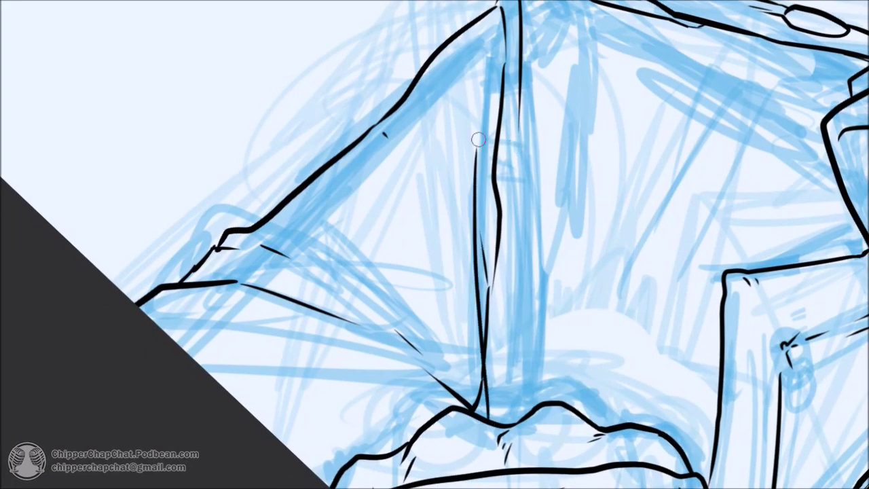
mouse_move(478, 131)
left_mouse_down()
mouse_move(534, 306)
mouse_move(535, 407)
left_mouse_up()
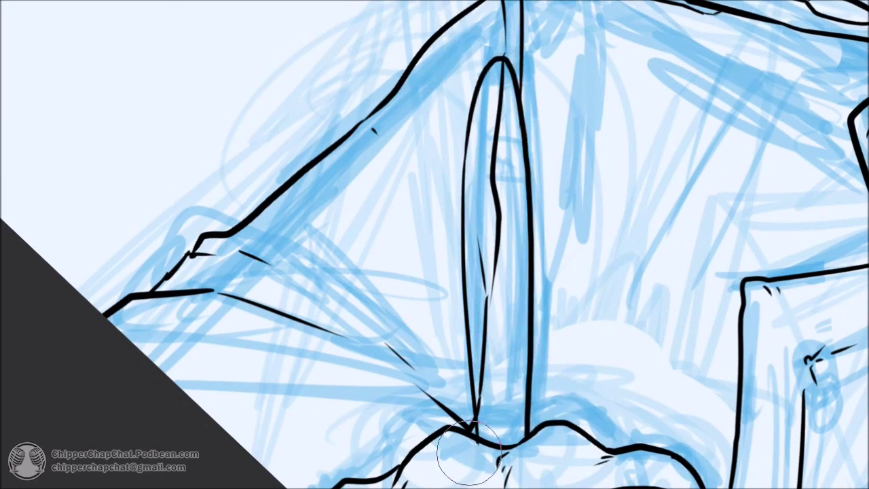
Step: Ink a band across the pen and redraw slightly narrower barrel edges from the band down to the fist
scroll(502, 245, "up", 2)
left_click_drag(450, 282, 506, 273)
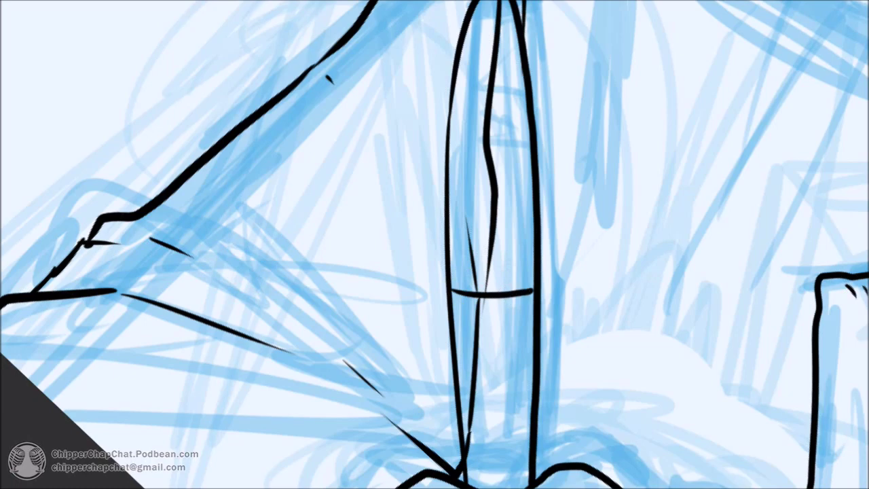
scroll(488, 286, "up", 2)
left_click_drag(562, 307, 616, 109)
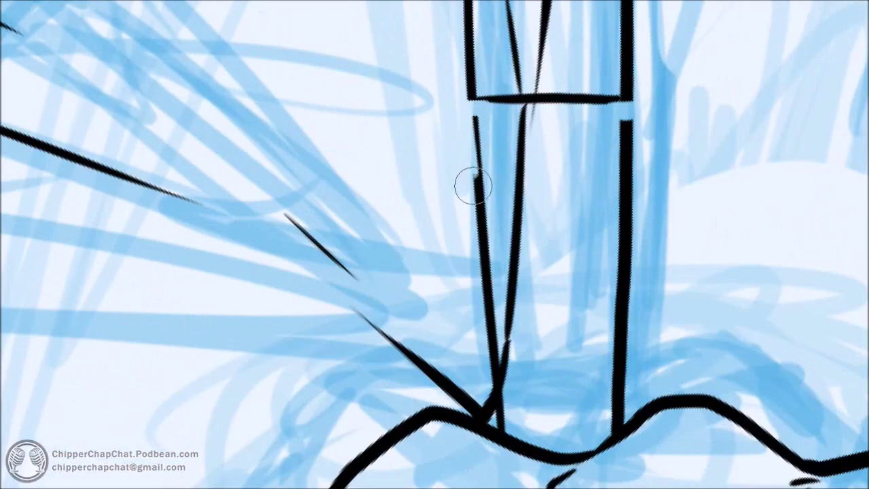
key("ctrl+z")
left_click_drag(474, 102, 483, 257)
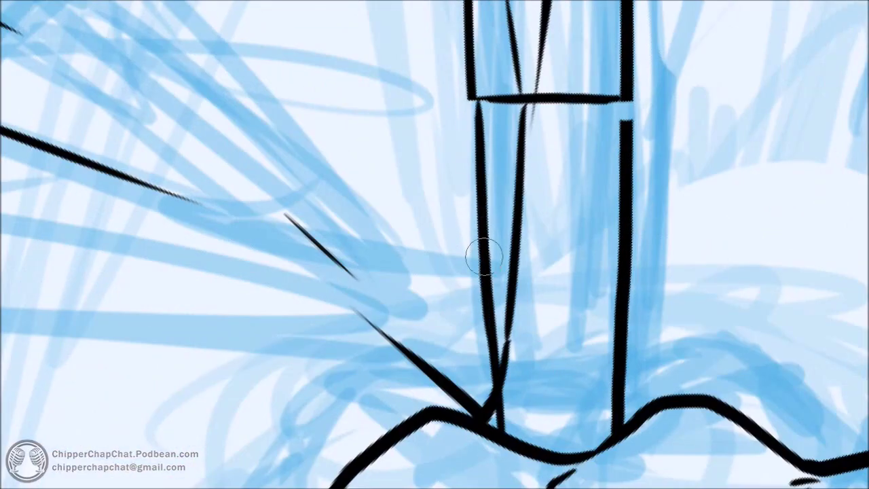
left_click_drag(628, 104, 598, 102)
left_click_drag(603, 108, 604, 234)
left_click_drag(605, 147, 606, 326)
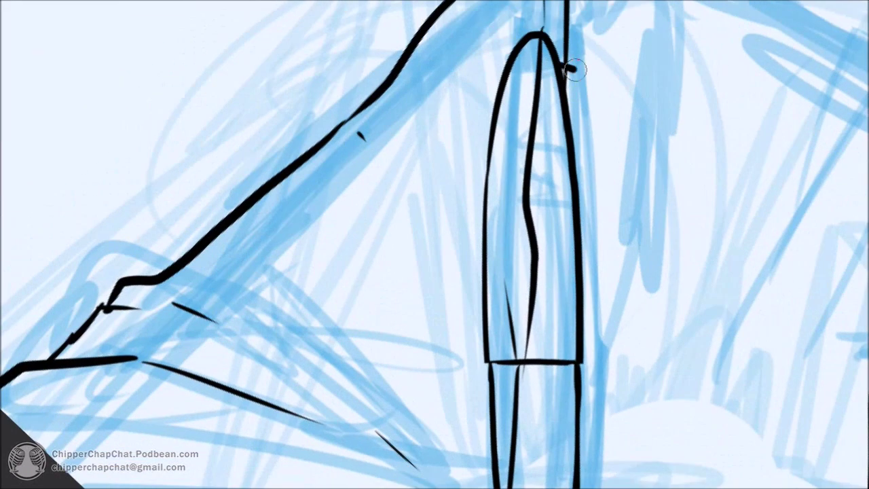
Step: Ink the clip along the pen's side and transform the pen so its rounded end sits lower on the sleeve
mouse_move(570, 61)
left_mouse_down()
mouse_move(599, 310)
mouse_move(588, 62)
mouse_move(585, 324)
left_mouse_up()
key("ctrl+z")
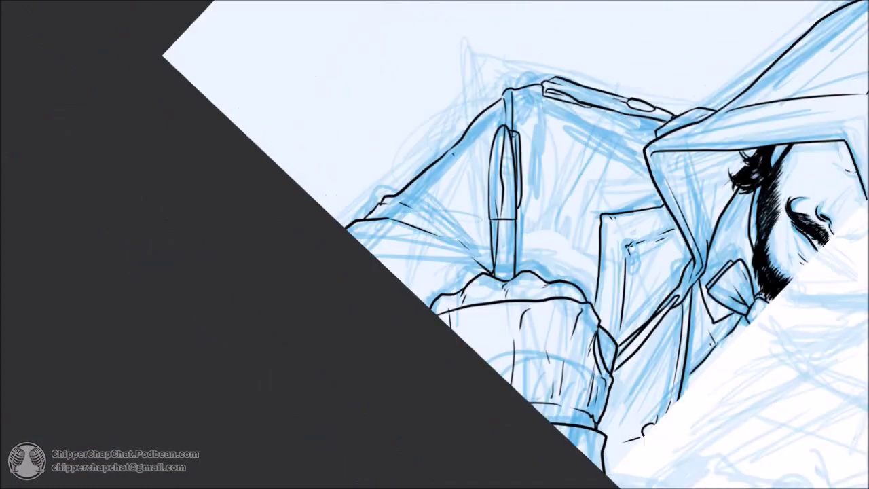
key("ctrl+t")
left_click_drag(504, 119, 505, 150)
key("Return")
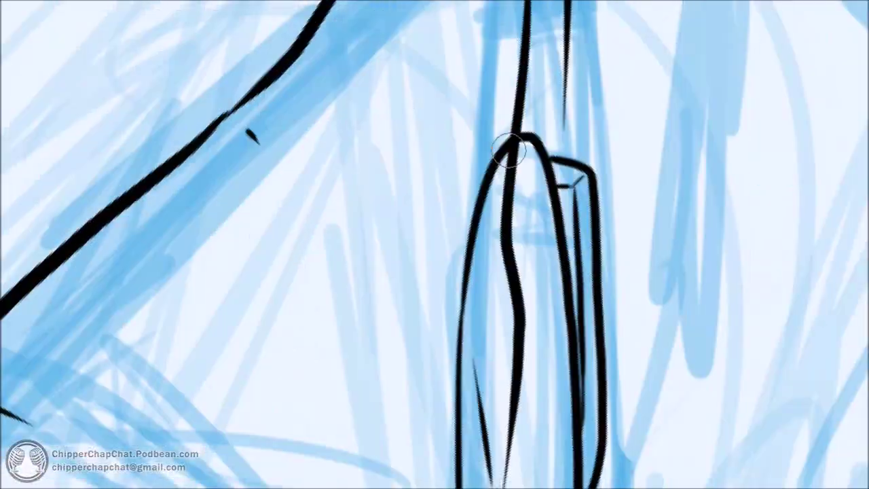
Step: Erase and redraw the pen's rounded end, then clean up the sleeve seam lines crossing the pen
left_click_drag(506, 136, 500, 271)
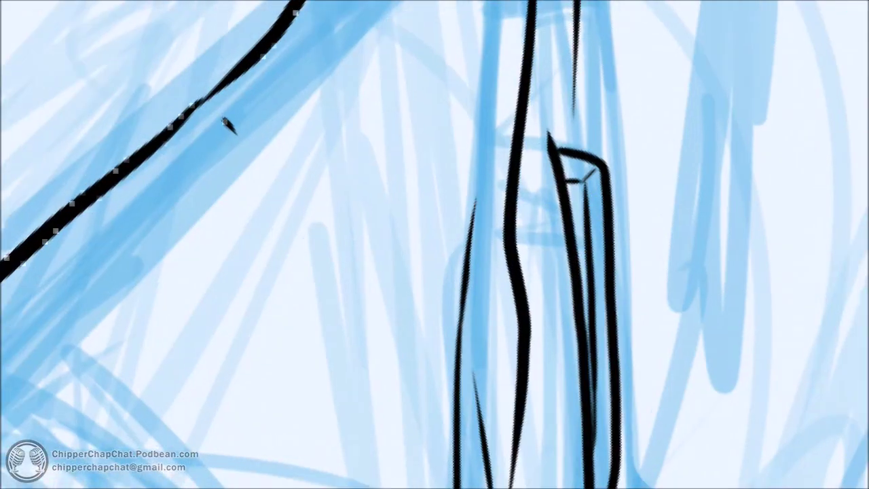
left_click_drag(458, 398, 469, 209)
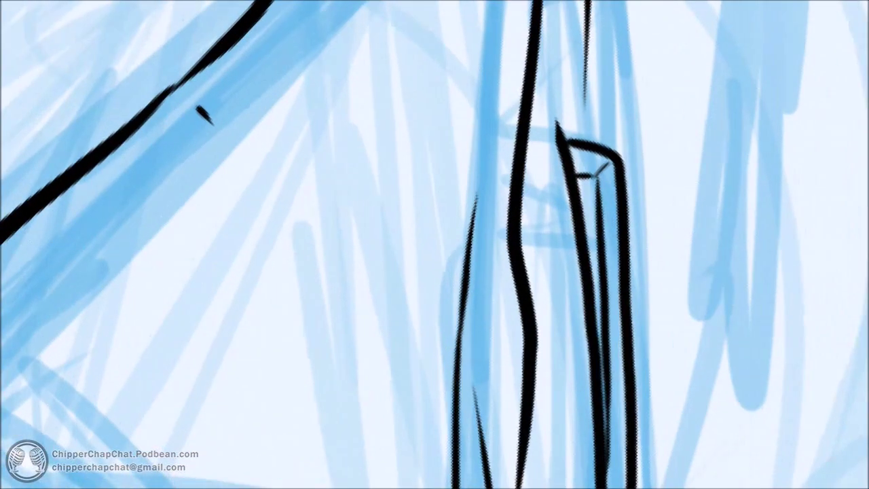
key("ctrl+z")
mouse_move(459, 398)
left_mouse_down()
mouse_move(508, 112)
mouse_move(557, 129)
left_mouse_up()
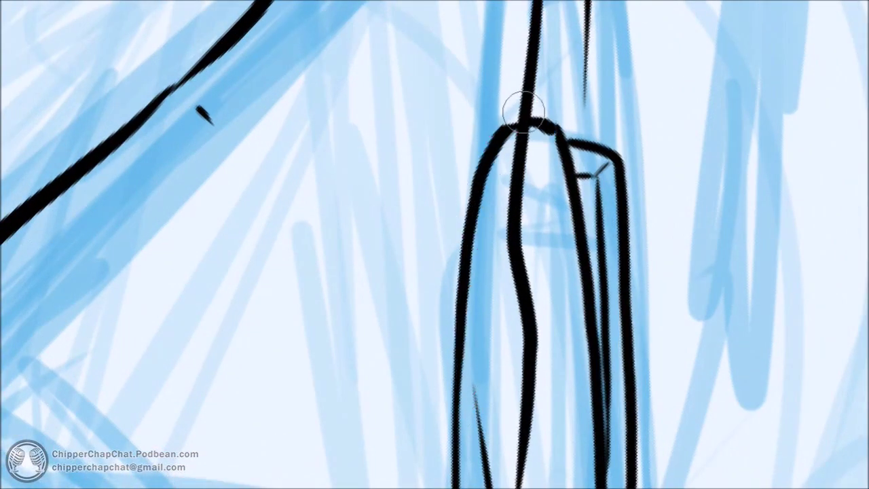
mouse_move(484, 151)
left_mouse_down()
mouse_move(553, 131)
mouse_move(591, 171)
left_mouse_up()
left_click_drag(624, 224, 576, 177)
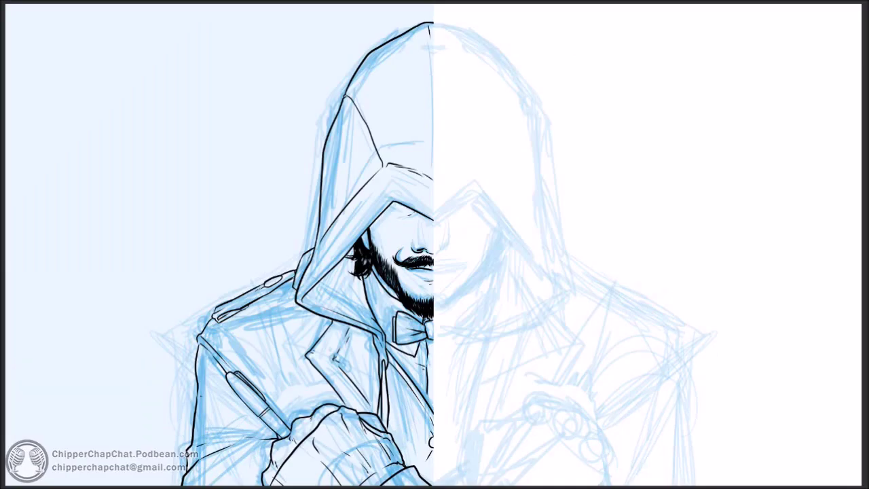
Step: Reselect the inked half of the canvas, fill it with a flat skin tone and clear the selection
key("ctrl+shift+d")
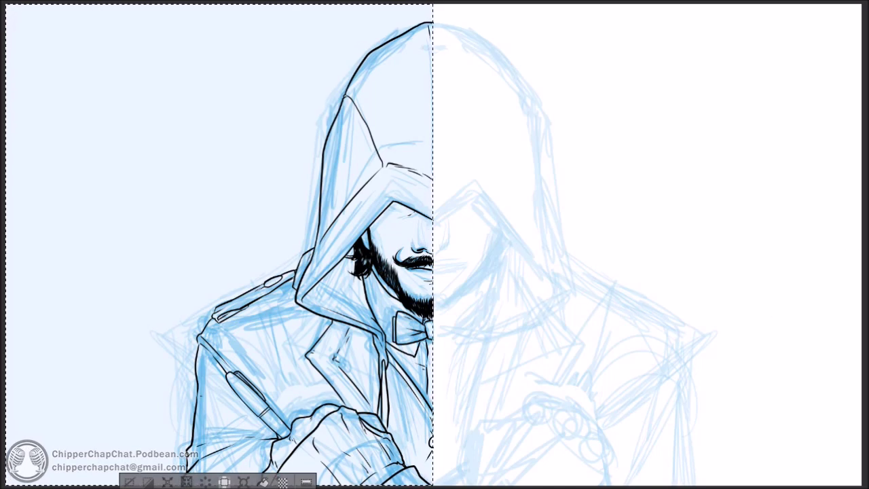
key("alt+Delete")
key("ctrl+d")
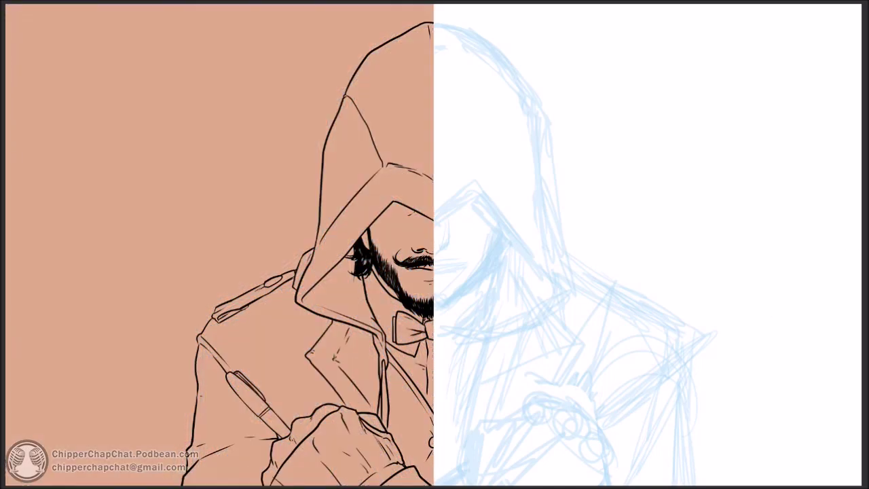
Step: Select the background outside the figure's outline and remove the skin-tone fill there, leaving only the figure coloured
left_click(163, 149)
key("ctrl+d")
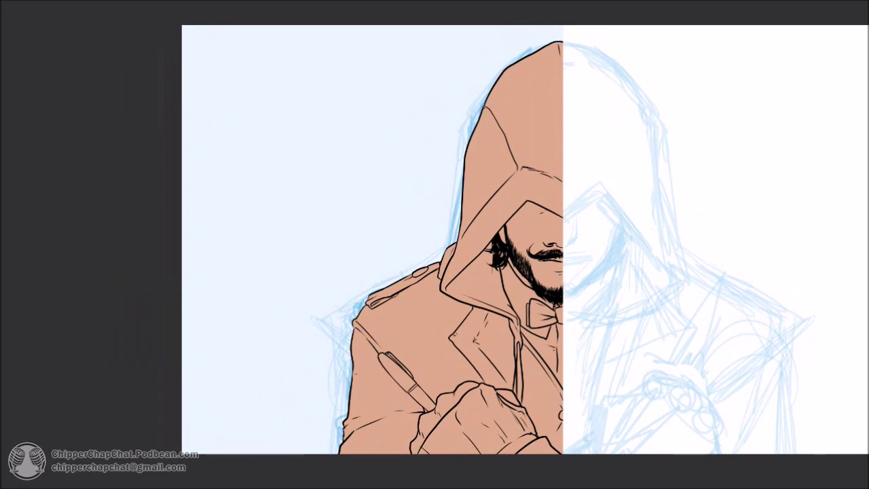
key("alt+Delete")
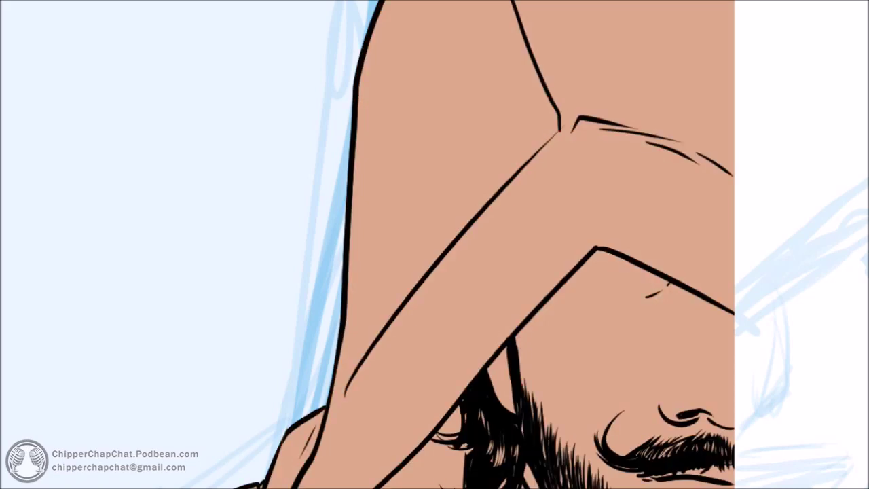
Step: Select the whole canvas and soften the figure's black line art to a brown tone over the flat skin colour
key("ctrl+a")
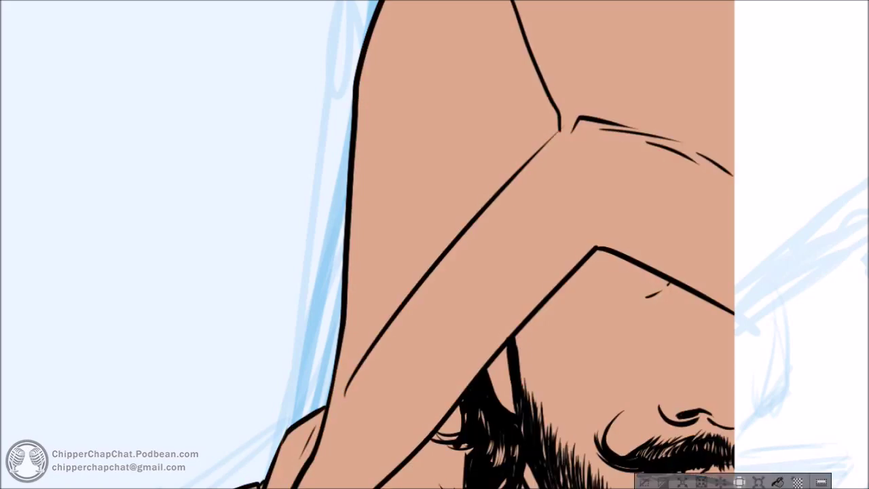
left_click(778, 481)
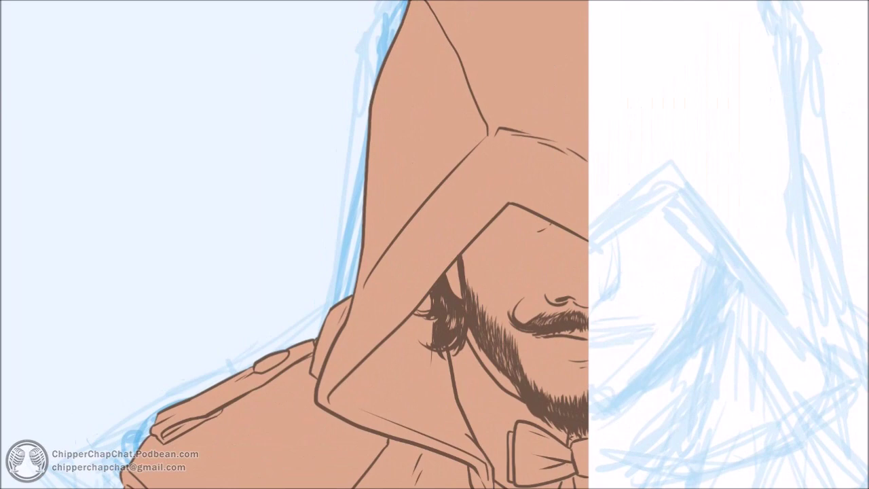
scroll(565, 210, "up", 5)
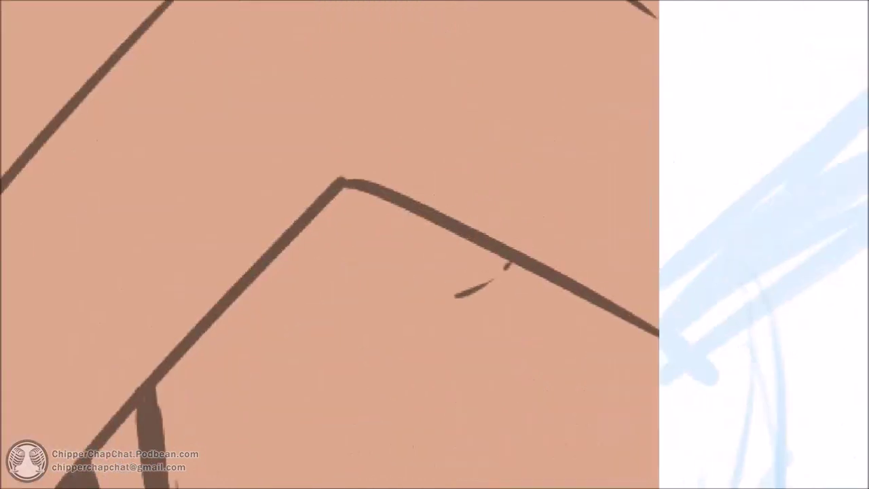
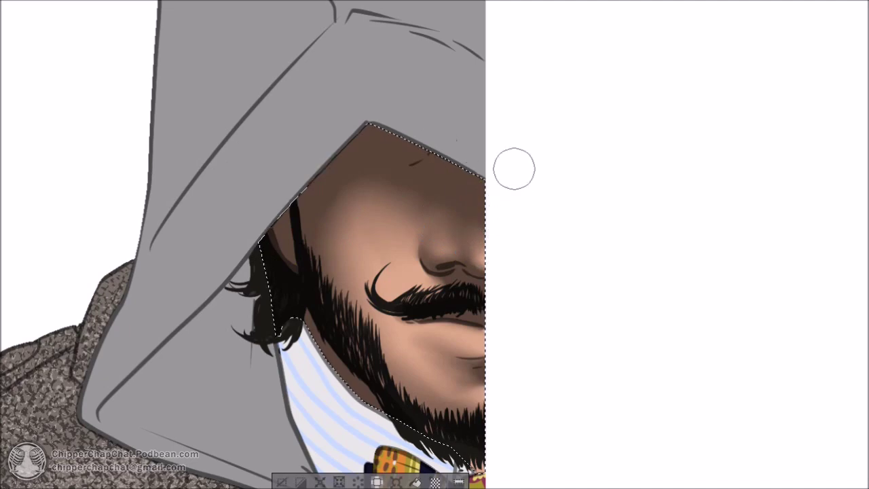
Step: Paint light skin tone on the nose with a smaller brush and blend it into the surrounding facial shadows
key("[")
left_click(515, 296)
left_click_drag(514, 297, 490, 302)
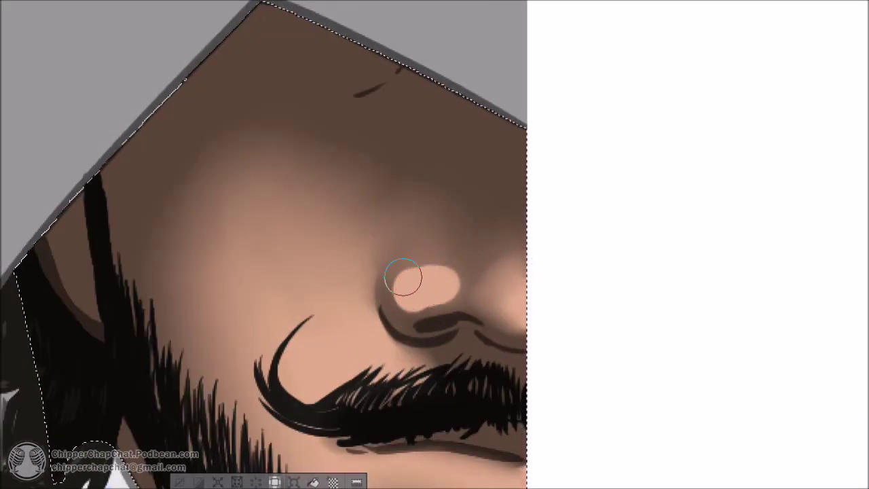
mouse_move(410, 277)
left_mouse_down()
mouse_move(427, 257)
mouse_move(464, 277)
left_mouse_up()
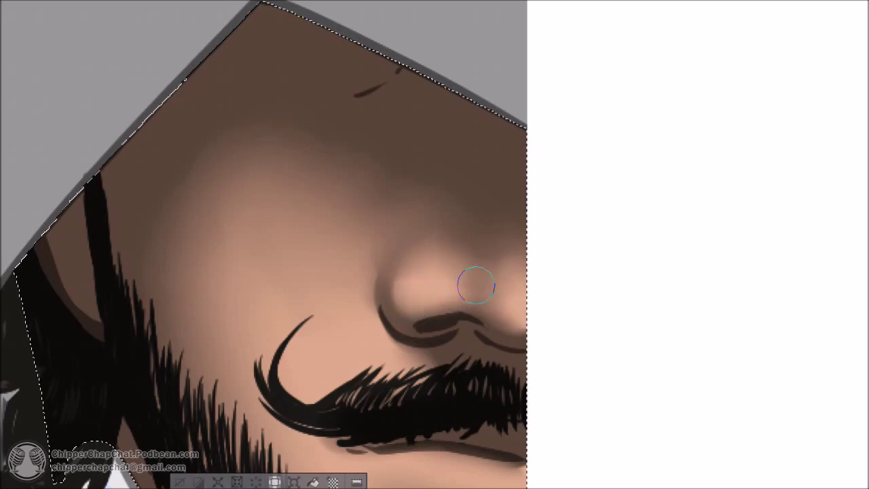
Step: Shade the selected fingers beside the pen with darker brown in the creases, leaving the knuckles lighter
scroll(458, 253, "down", 5)
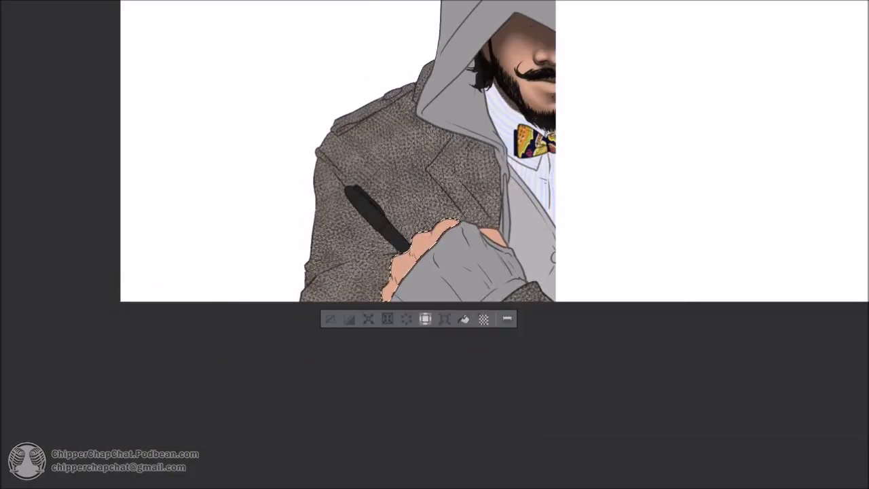
scroll(394, 230, "up", 3)
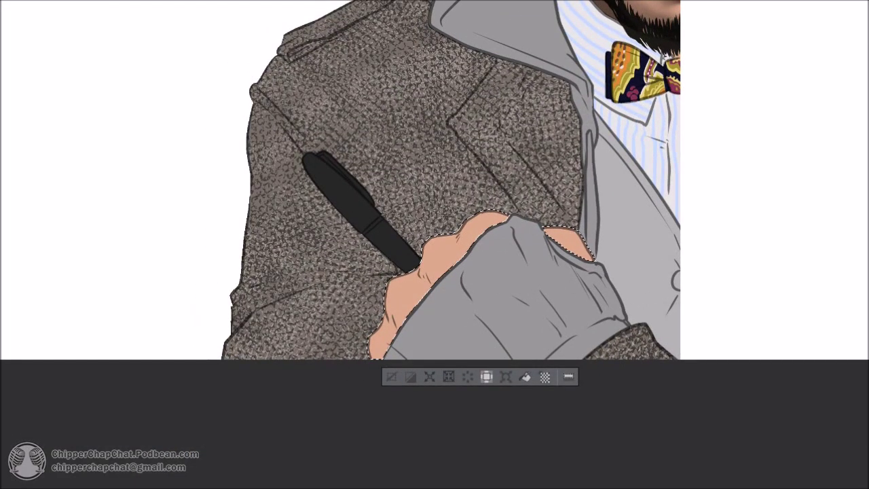
scroll(373, 315, "up", 2)
mouse_move(409, 290)
left_mouse_down()
mouse_move(441, 246)
mouse_move(513, 256)
left_mouse_up()
mouse_move(465, 211)
left_mouse_down()
mouse_move(452, 228)
mouse_move(412, 265)
left_mouse_up()
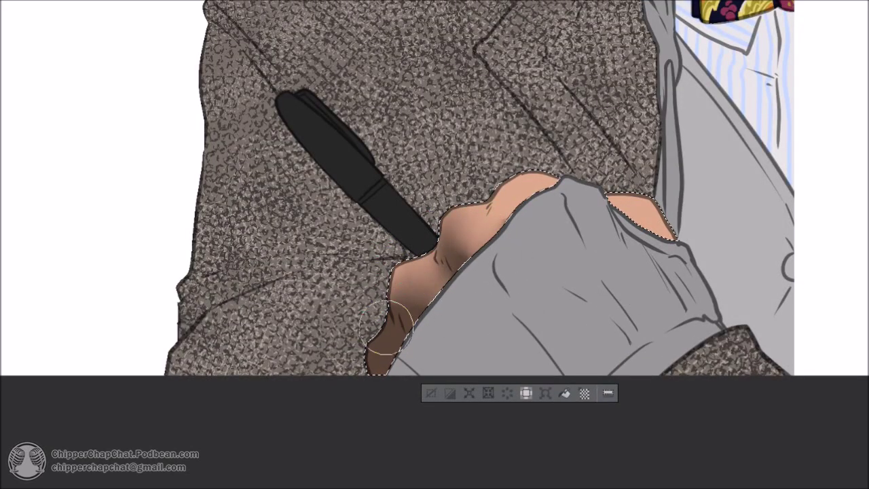
left_click_drag(401, 309, 357, 363)
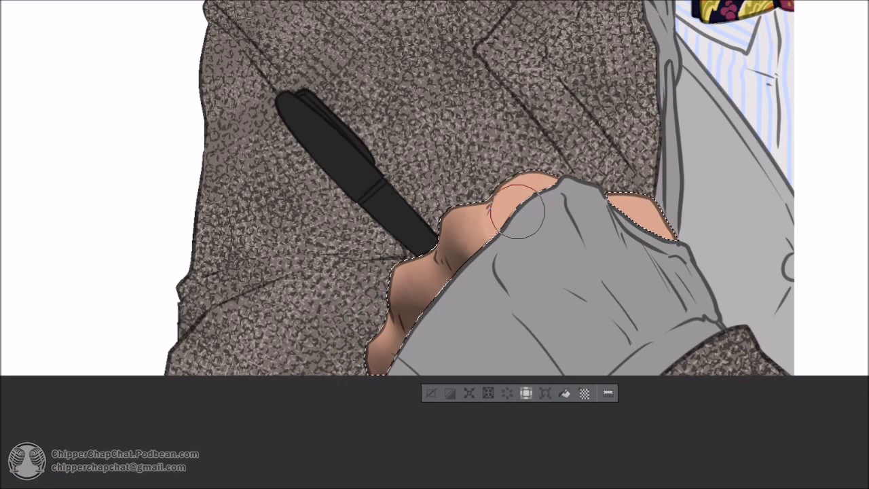
Step: Shade the remaining skin along the glove's edge and its thumb-side opening, then clear the hand selection
left_click_drag(502, 227, 674, 224)
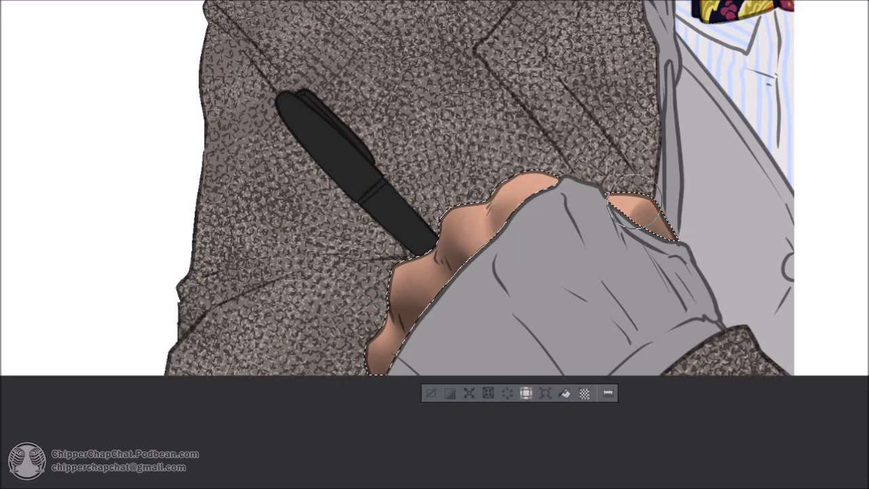
scroll(450, 357, "down", 3)
key("bracketright")
mouse_move(428, 376)
left_mouse_down()
mouse_move(437, 378)
mouse_move(427, 382)
left_mouse_up()
left_click_drag(439, 440, 475, 343)
mouse_move(844, 103)
left_mouse_down()
mouse_move(822, 163)
mouse_move(757, 262)
left_mouse_up()
key("ctrl+d")
Step: Select the striped shirt and paint dark shadow on the collar beneath the beard and around the bow tie
left_click(543, 353)
scroll(532, 275, "up", 3)
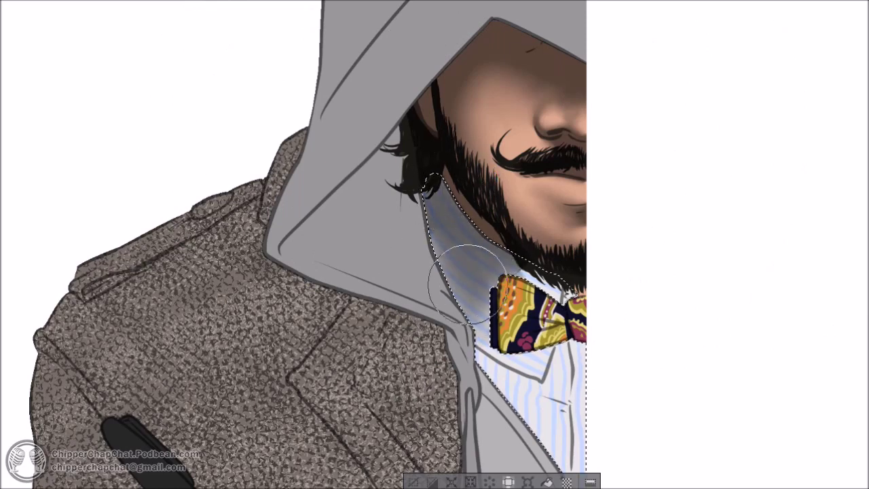
left_click_drag(440, 392, 391, 331)
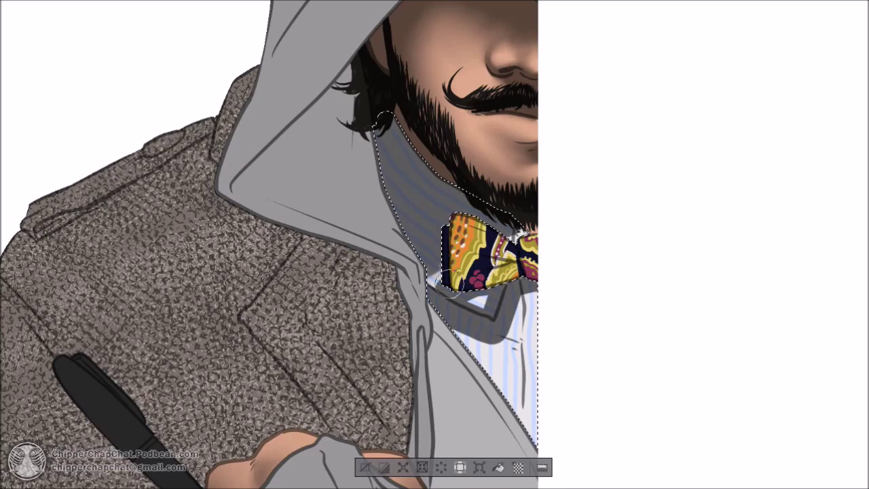
scroll(530, 299, "up", 3)
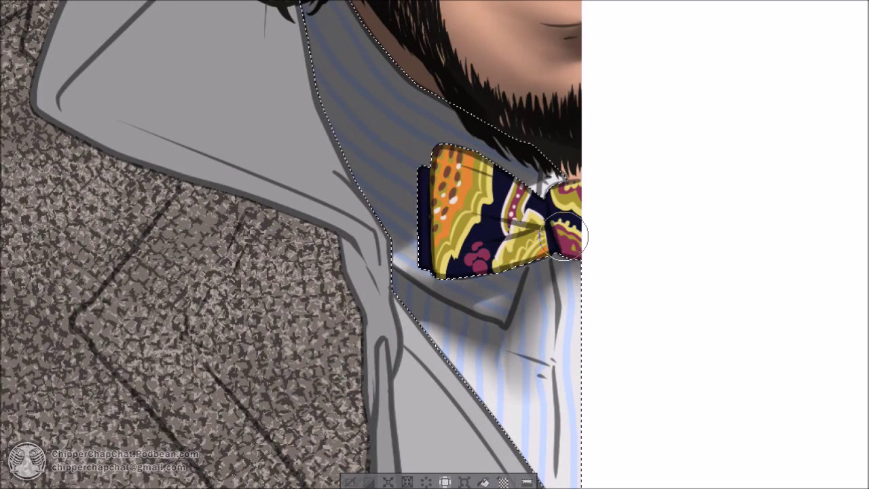
left_click_drag(546, 195, 515, 106)
Step: Shade the shirt folds below the bow tie, erase a highlight on the collar tip and clear the selection
left_click_drag(398, 279, 399, 234)
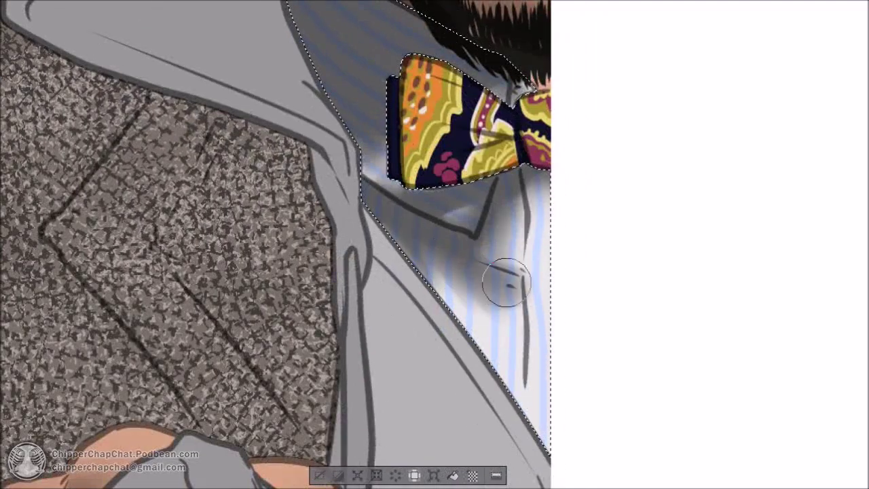
left_click_drag(516, 286, 514, 348)
key("e")
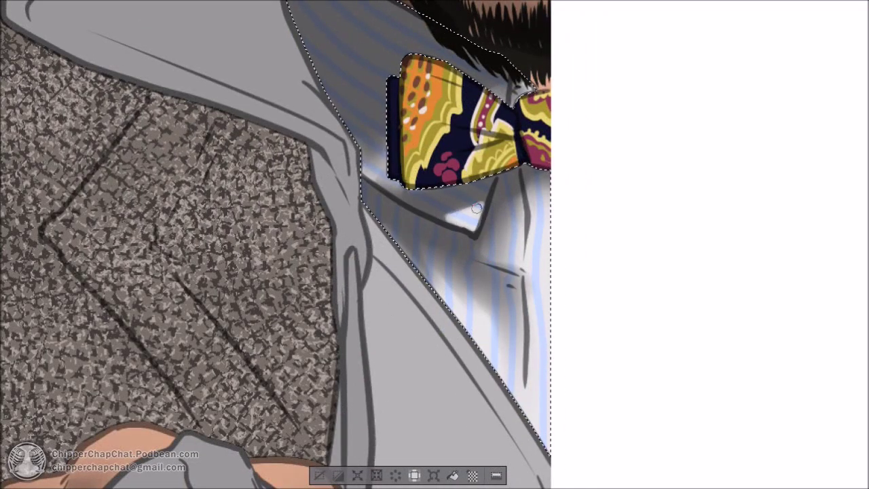
left_click_drag(452, 216, 438, 215)
scroll(476, 288, "down", 5)
scroll(445, 224, "up", 5)
scroll(416, 164, "down", 3)
key("ctrl+d")
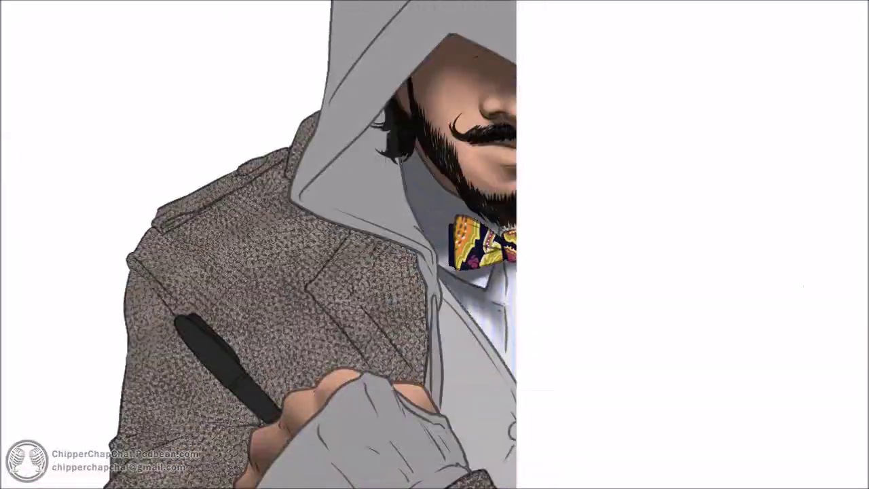
Step: Select the grey vest panel under the shirt opening and start shading its upper part beside the coat
mouse_move(468, 380)
left_mouse_down()
mouse_move(468, 356)
mouse_move(515, 228)
left_mouse_up()
left_click(523, 258)
left_click_drag(523, 257, 519, 272)
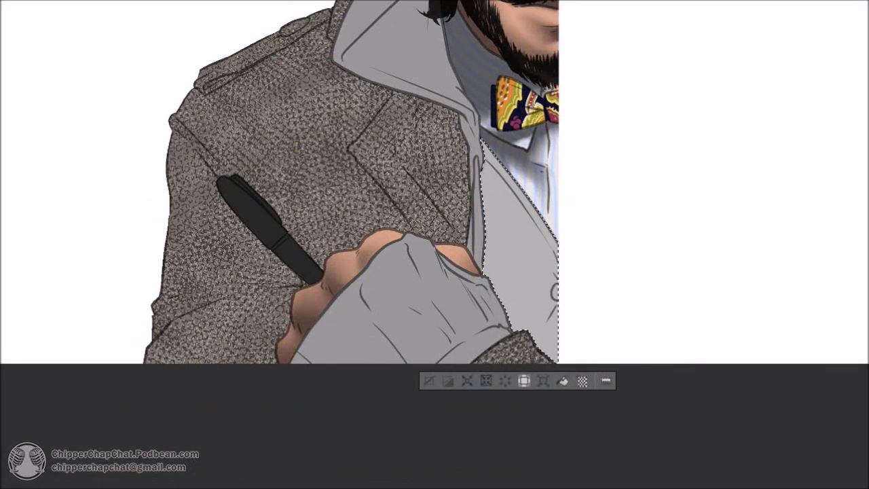
scroll(504, 224, "up", 1)
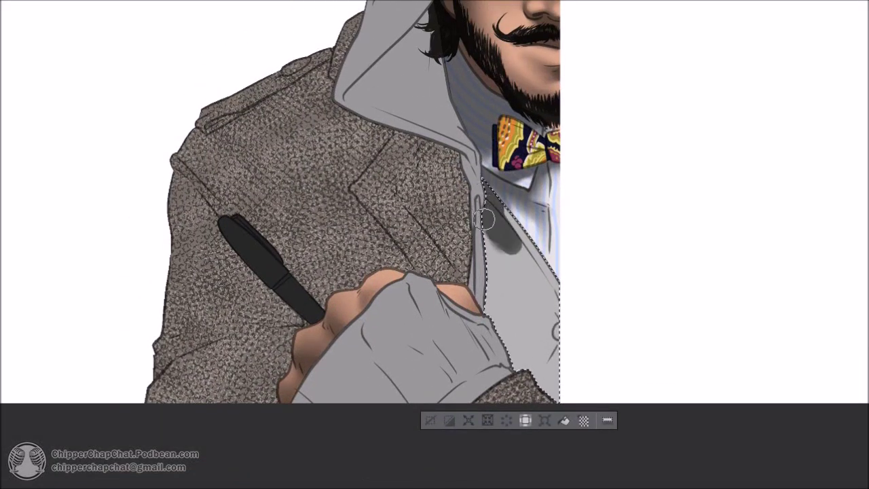
left_click_drag(501, 247, 532, 283)
mouse_move(523, 325)
left_mouse_down()
mouse_move(506, 275)
mouse_move(517, 230)
left_mouse_up()
scroll(533, 370, "down", 3)
scroll(536, 325, "up", 3)
Step: Build up the vest's shading down its length and around the button, leaving a lighter band in the middle
left_click_drag(475, 367, 464, 325)
left_click_drag(474, 231, 494, 376)
scroll(490, 300, "up", 3)
mouse_move(498, 207)
left_mouse_down()
mouse_move(505, 380)
mouse_move(536, 451)
left_mouse_up()
left_click_drag(462, 122, 422, 128)
mouse_move(565, 342)
left_mouse_down()
mouse_move(538, 269)
mouse_move(513, 236)
mouse_move(537, 301)
mouse_move(539, 348)
mouse_move(523, 368)
mouse_move(527, 336)
mouse_move(556, 397)
mouse_move(548, 378)
mouse_move(557, 387)
mouse_move(568, 370)
left_mouse_up()
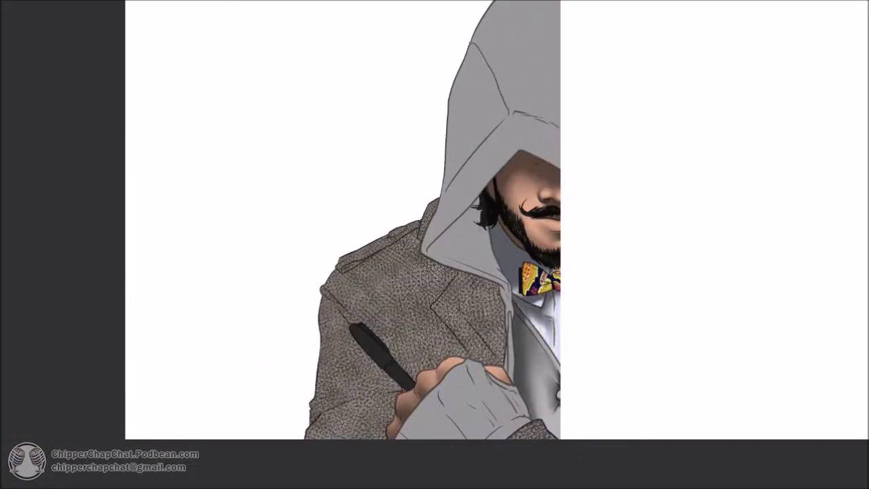
Step: Select the hood and shade its inner lining dark beside the hair and neck
left_click(483, 129)
left_click(468, 401, "shift")
key("ctrl+z")
scroll(481, 125, "up", 3)
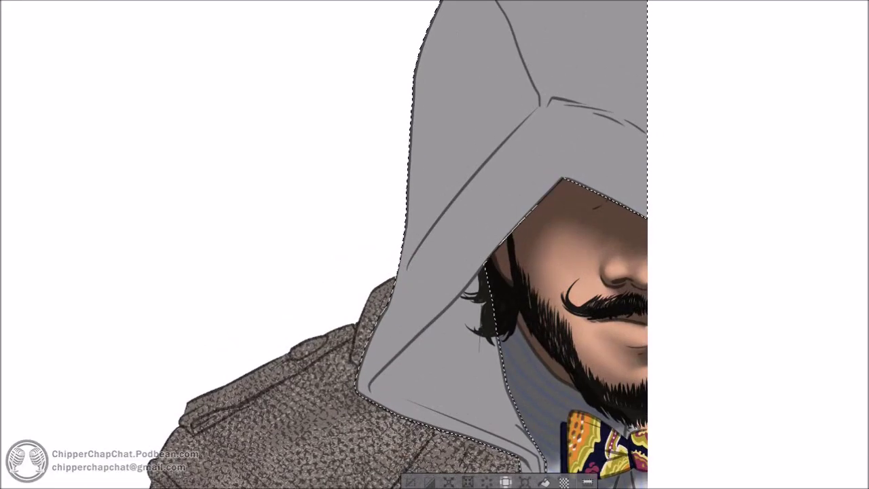
mouse_move(484, 310)
left_mouse_down()
mouse_move(480, 346)
mouse_move(458, 298)
left_mouse_up()
mouse_move(448, 305)
left_mouse_down()
mouse_move(416, 342)
mouse_move(441, 310)
mouse_move(470, 358)
mouse_move(467, 324)
left_mouse_up()
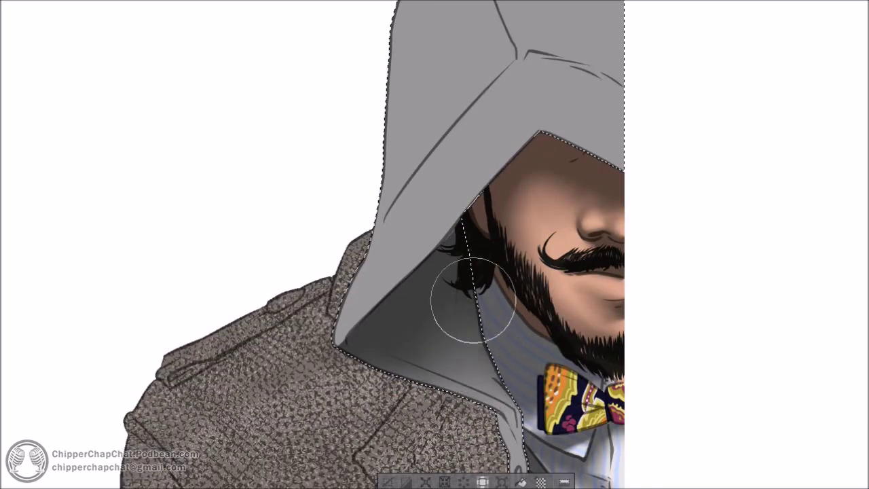
Step: Shade the hood's outer side and the folded rim around the face, keeping a lighter edge along the opening
left_click_drag(311, 317, 376, 180)
mouse_move(338, 259)
left_mouse_down()
mouse_move(317, 395)
mouse_move(407, 291)
mouse_move(403, 319)
mouse_move(465, 232)
mouse_move(448, 168)
mouse_move(457, 188)
mouse_move(468, 120)
mouse_move(411, 116)
mouse_move(446, 305)
mouse_move(426, 310)
mouse_move(294, 417)
mouse_move(343, 345)
mouse_move(342, 387)
left_mouse_up()
scroll(483, 159, "down", 3)
scroll(489, 305, "up", 3)
left_click_drag(533, 75, 554, 215)
mouse_move(555, 215)
left_mouse_down()
mouse_move(543, 145)
mouse_move(534, 194)
left_mouse_up()
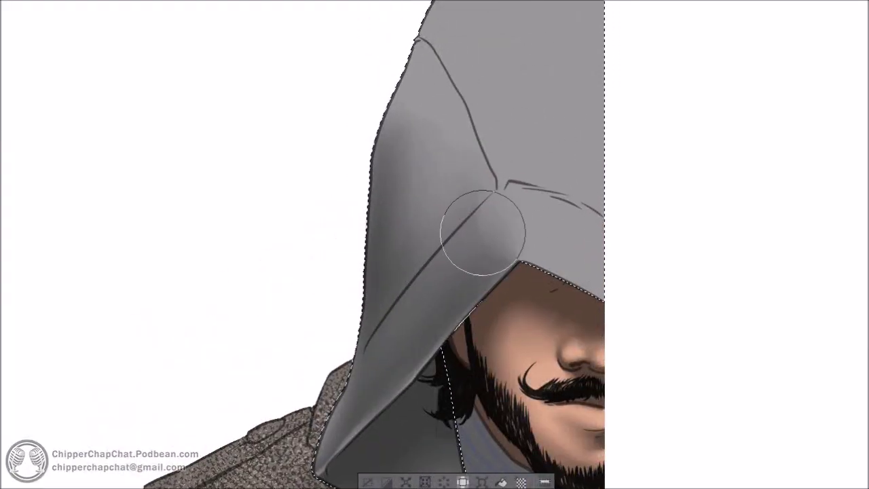
scroll(480, 209, "down", 5)
mouse_move(395, 278)
left_mouse_down()
mouse_move(353, 271)
mouse_move(420, 262)
left_mouse_up()
scroll(494, 155, "down", 3)
scroll(504, 153, "up", 3)
Step: Shade the hood's narrow front strip between the coat lapel and the vest with a smaller brush
key("[")
key("[")
key("[")
left_click_drag(501, 234, 500, 253)
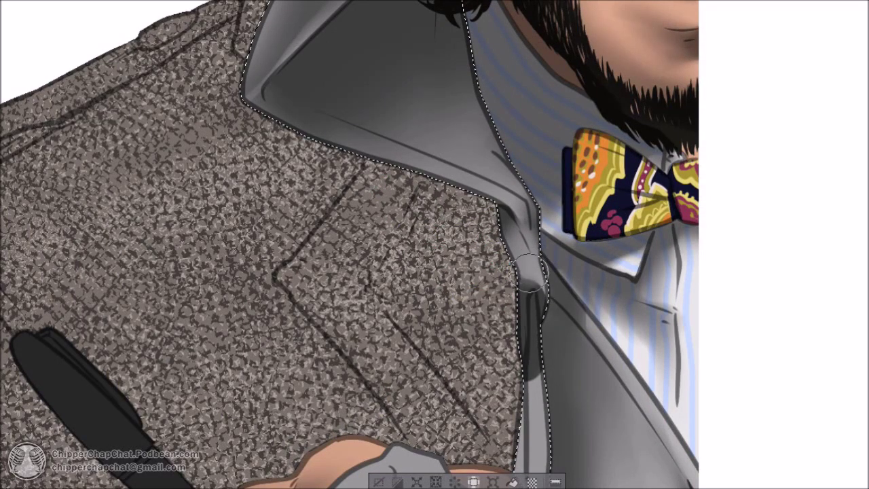
scroll(503, 280, "down", 3)
mouse_move(547, 283)
left_mouse_down()
mouse_move(562, 374)
mouse_move(550, 339)
left_mouse_up()
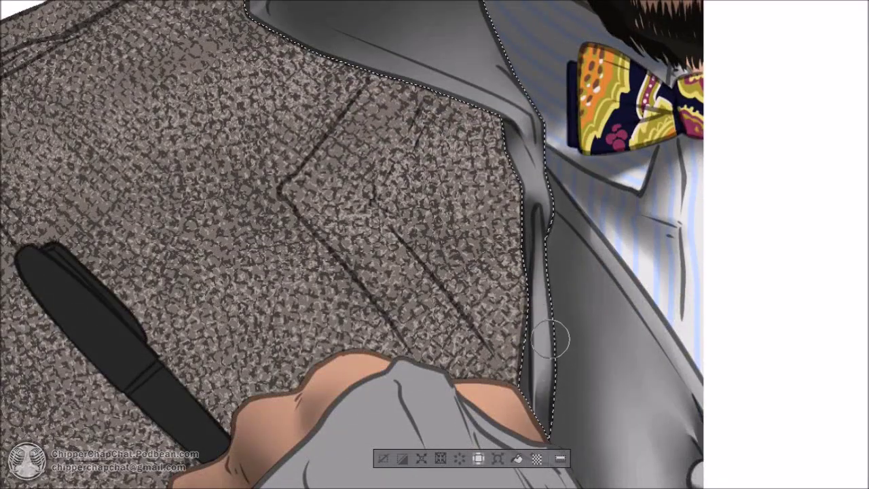
scroll(519, 275, "down", 5)
scroll(522, 266, "up", 5)
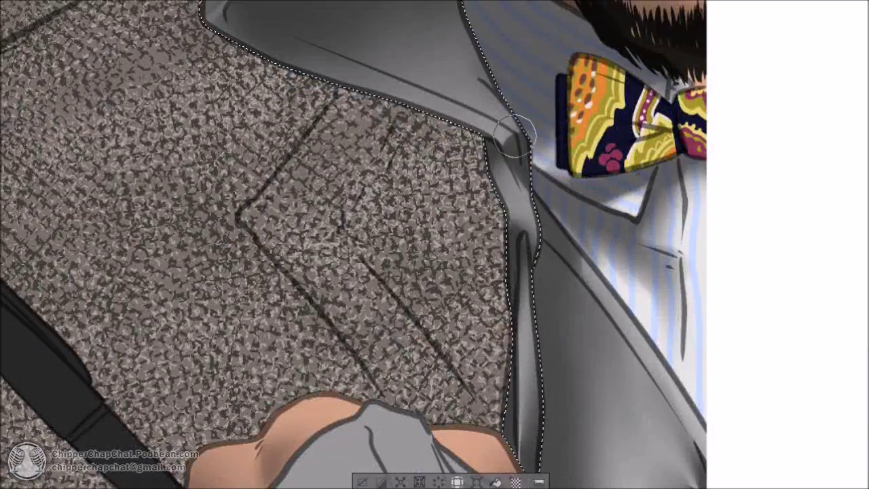
key("ctrl+0")
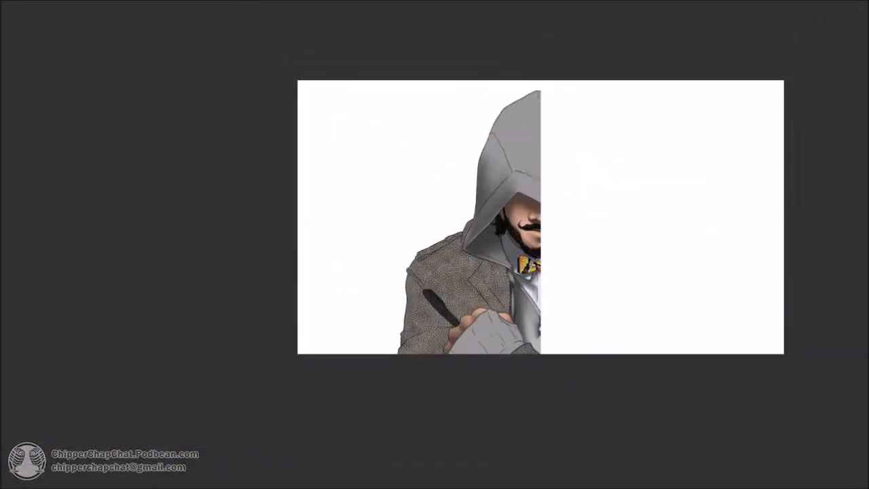
Step: Select the grey glove and shade the back of the hand and the band at its wrist
scroll(466, 336, "up", 5)
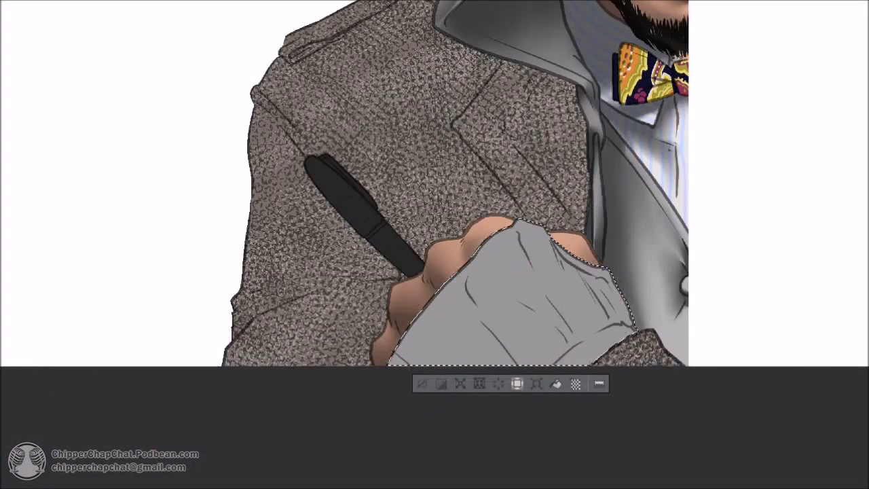
mouse_move(467, 260)
left_mouse_down()
mouse_move(494, 283)
mouse_move(505, 310)
left_mouse_up()
mouse_move(434, 298)
left_mouse_down()
mouse_move(446, 345)
mouse_move(401, 315)
mouse_move(441, 305)
mouse_move(521, 382)
left_mouse_up()
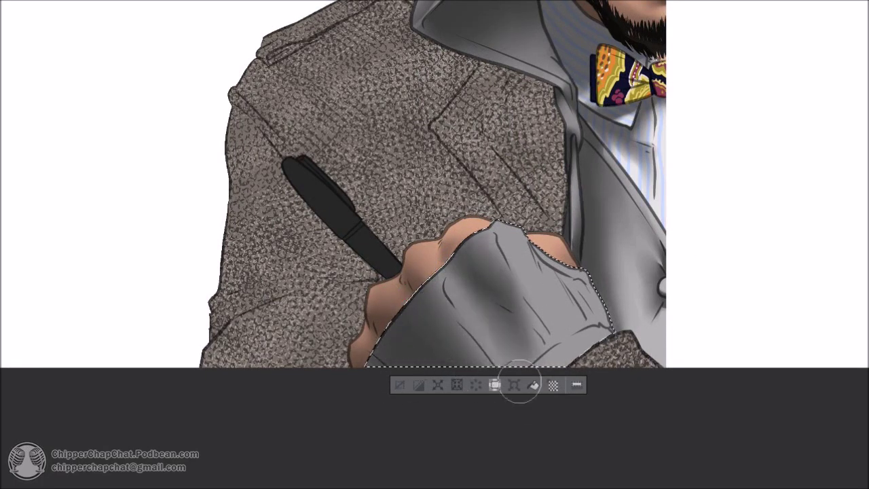
scroll(521, 382, "up", 2)
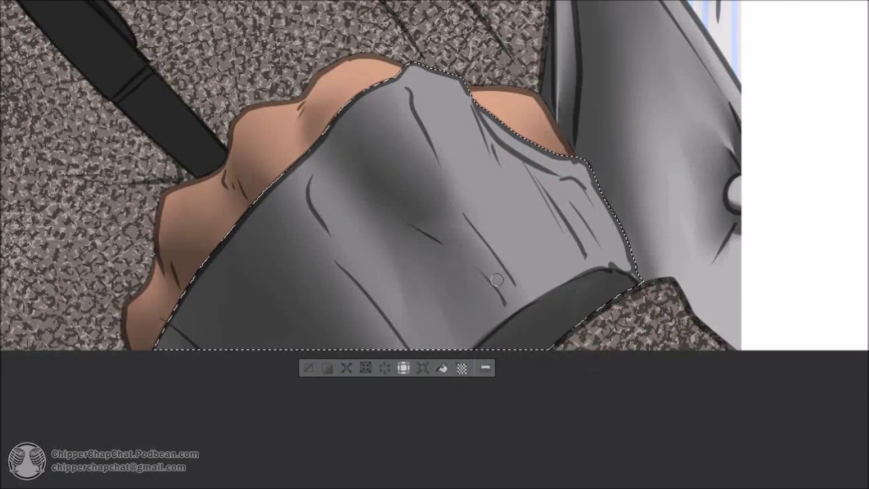
Step: Refine the glove's fold shadows near the wrist and thumb and darken its upper edge by the knuckles
left_click_drag(560, 306, 506, 343)
mouse_move(573, 196)
left_mouse_down()
mouse_move(591, 291)
mouse_move(617, 340)
mouse_move(549, 253)
mouse_move(629, 325)
mouse_move(585, 291)
left_mouse_up()
mouse_move(531, 249)
left_mouse_down()
mouse_move(524, 258)
mouse_move(539, 294)
mouse_move(536, 244)
mouse_move(512, 276)
left_mouse_up()
scroll(567, 266, "down", 4)
left_click_drag(567, 266, 520, 334)
scroll(487, 308, "up", 3)
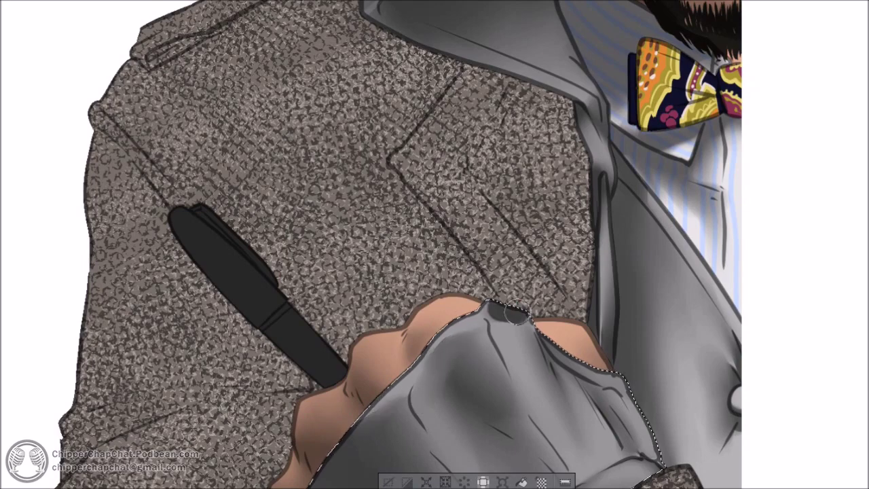
Step: Select the patterned bow tie and shade its edges and knot, keeping the centre of the wing bright
scroll(508, 318, "down", 5)
scroll(509, 318, "up", 2)
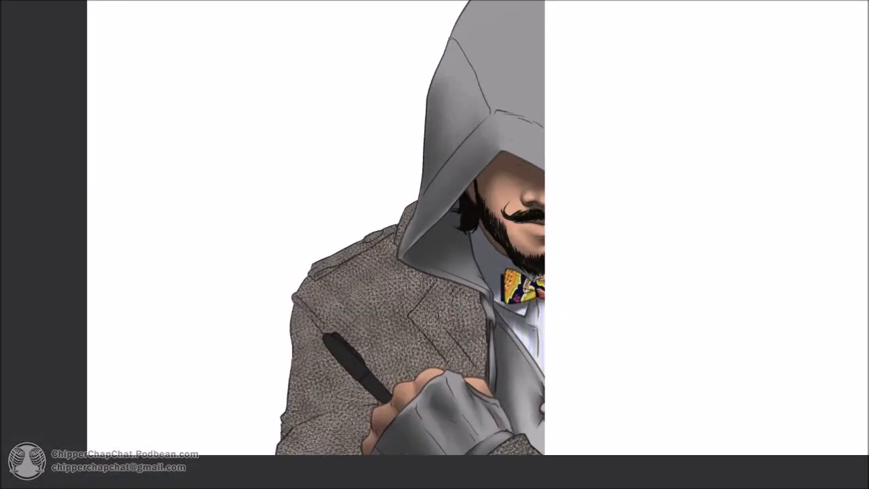
left_click(533, 271)
scroll(533, 271, "up", 3)
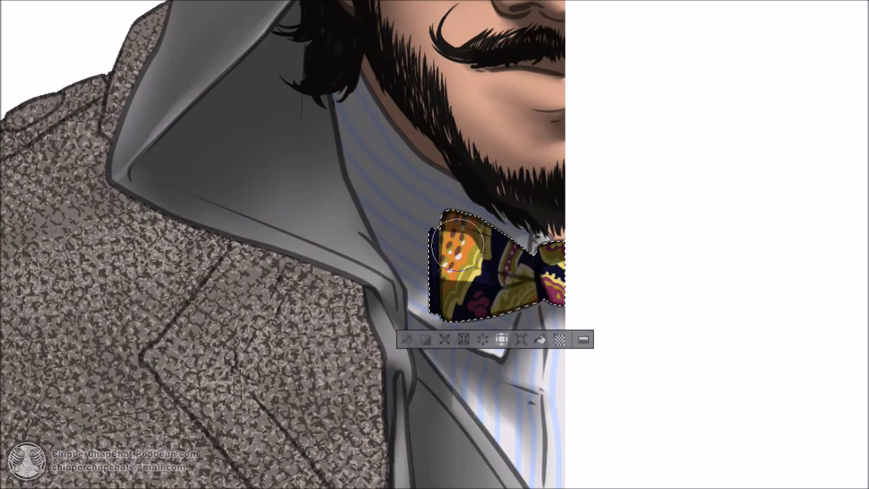
left_click_drag(464, 275, 458, 260)
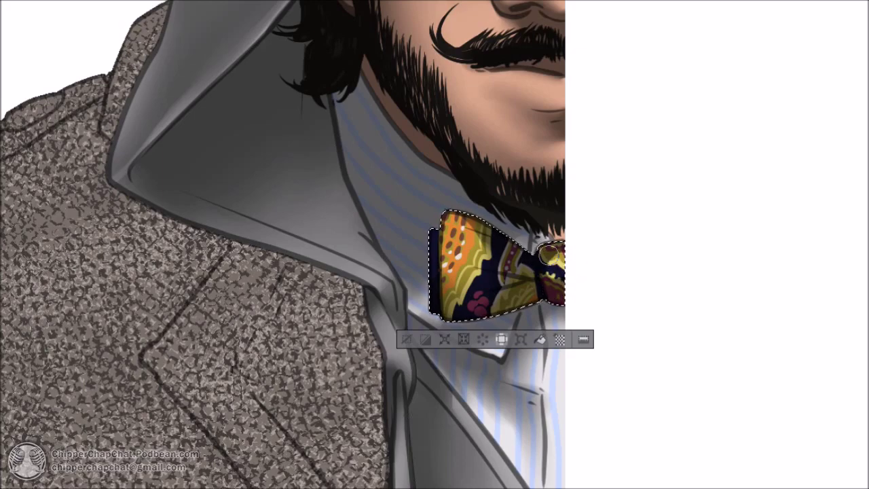
scroll(549, 255, "down", 3)
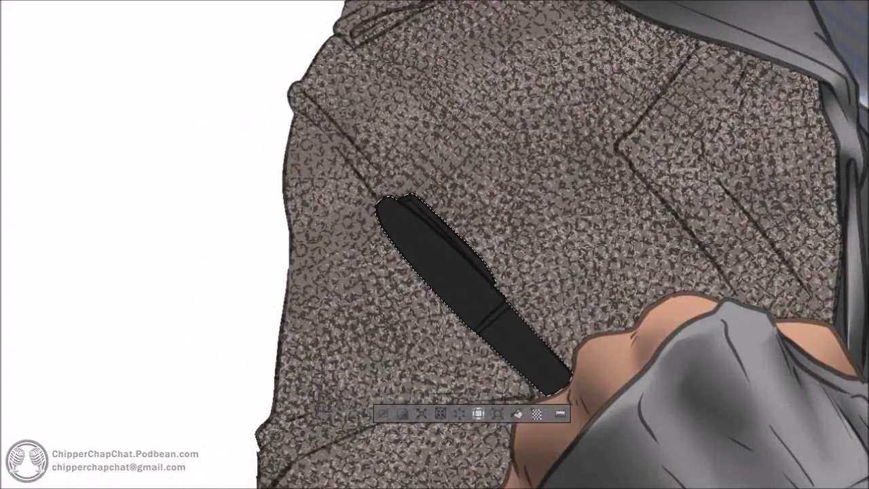
Step: Shade the black pen, then select the face and darken the forehead and upper cheek beneath the hood's edge
left_click_drag(372, 213, 571, 417)
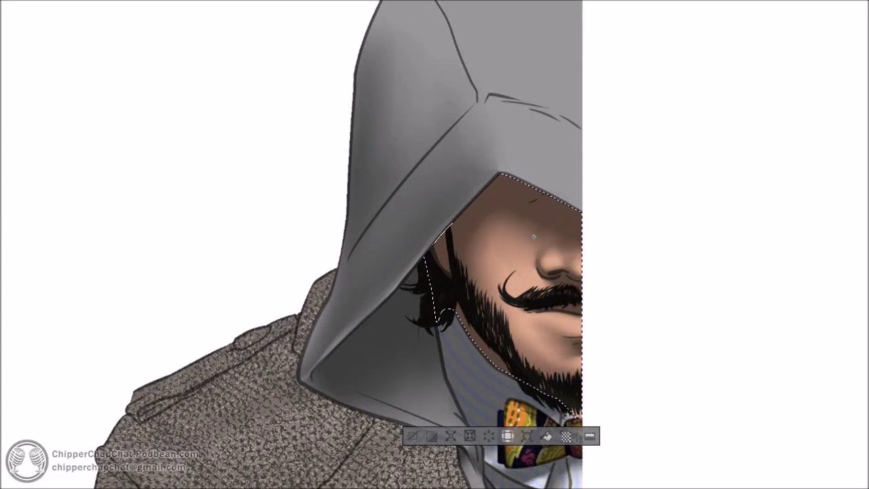
mouse_move(533, 236)
left_mouse_down()
mouse_move(465, 200)
mouse_move(523, 210)
mouse_move(514, 217)
mouse_move(503, 207)
mouse_move(537, 151)
mouse_move(579, 166)
left_mouse_up()
key("[")
key("[")
key("[")
key("[")
key("[")
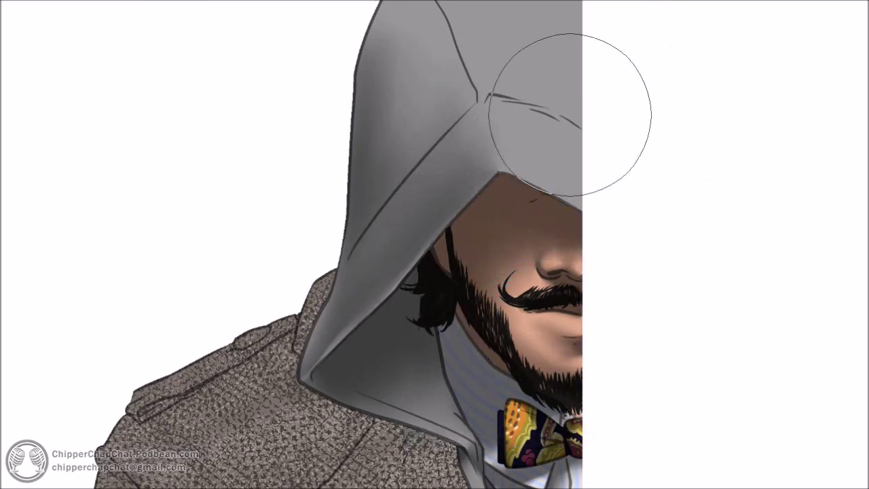
scroll(526, 237, "down", 4)
scroll(529, 251, "up", 3)
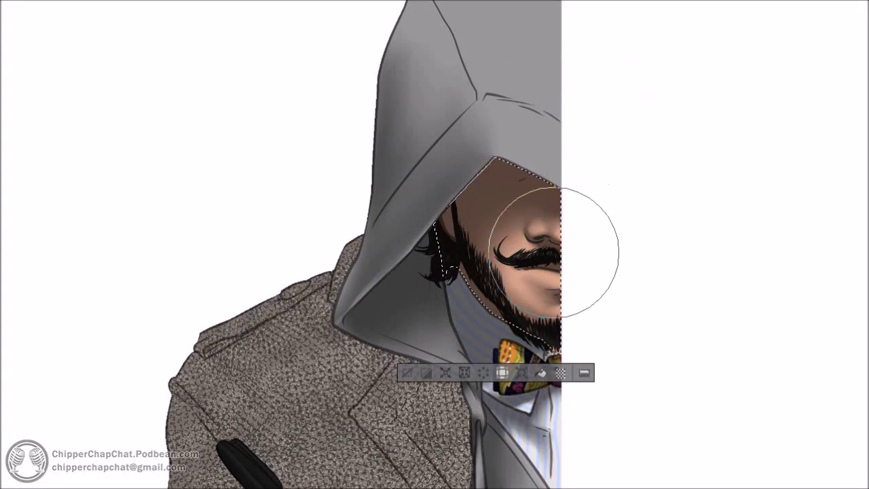
Step: Shade the cheek, the sides of the nose and the skin around the moustache tip with a smaller brush
scroll(552, 203, "up", 4)
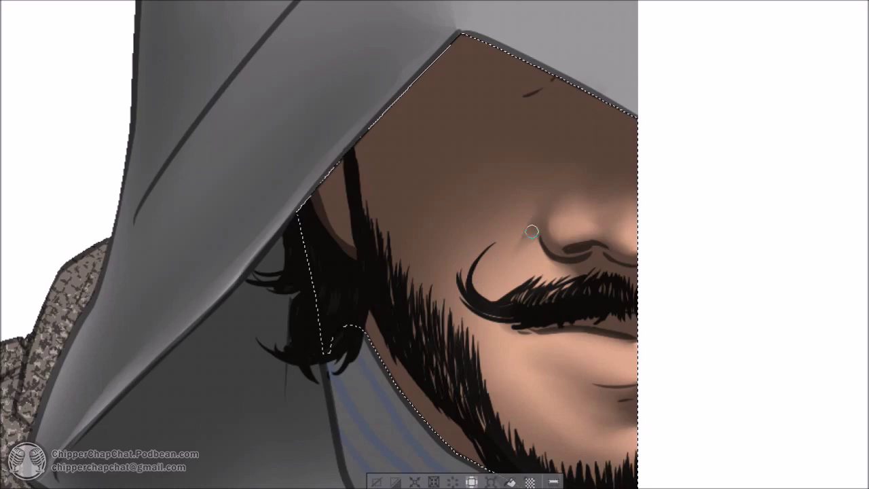
key("bracketright")
key("bracketright")
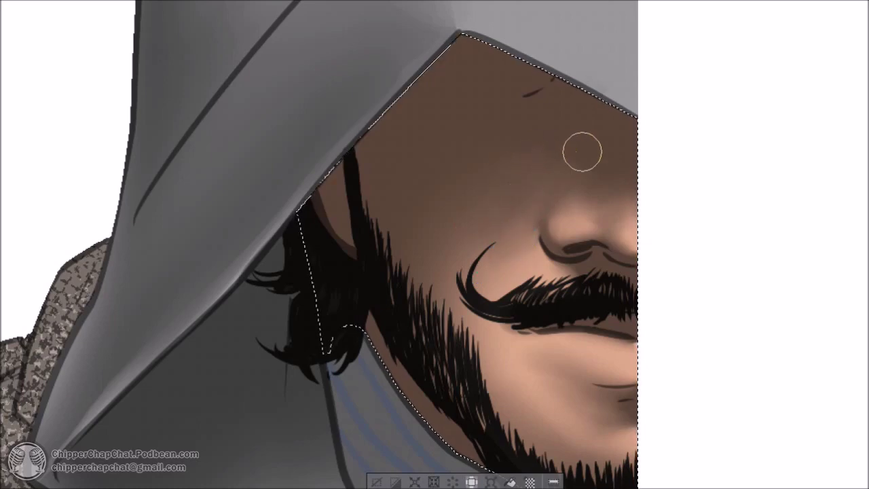
scroll(556, 150, "down", 4)
scroll(515, 241, "up", 4)
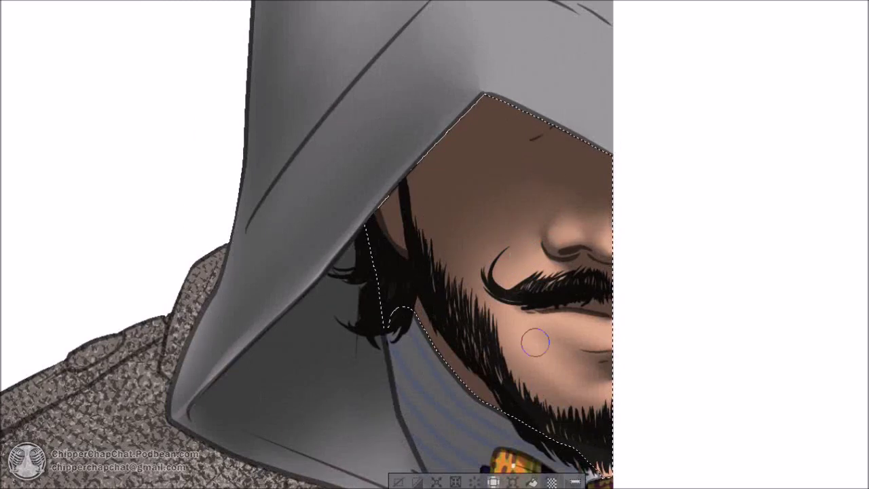
scroll(529, 336, "up", 3)
mouse_move(491, 214)
left_mouse_down()
mouse_move(475, 239)
mouse_move(496, 271)
left_mouse_up()
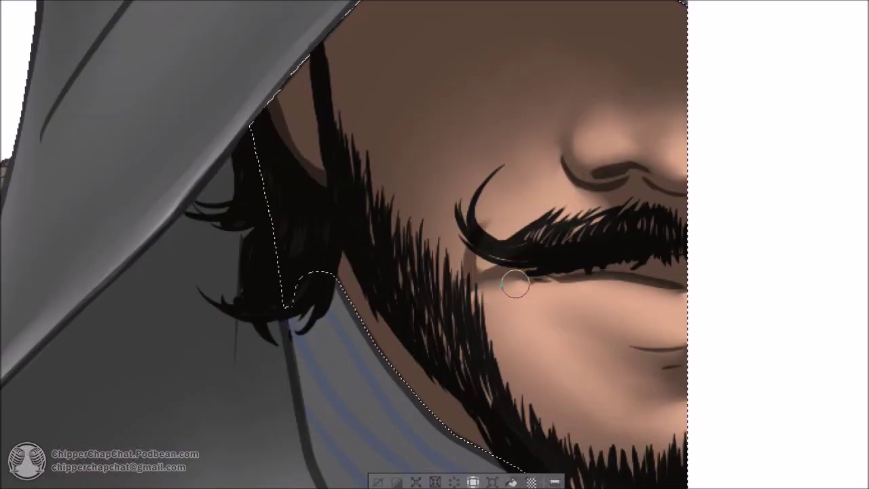
Step: Select the tweed coat and paint soft dark shadows along the lapel, chest, armhole seam and sleeve
scroll(475, 243, "down", 4)
scroll(548, 230, "down", 1)
key("ctrl+d")
scroll(299, 312, "up", 1)
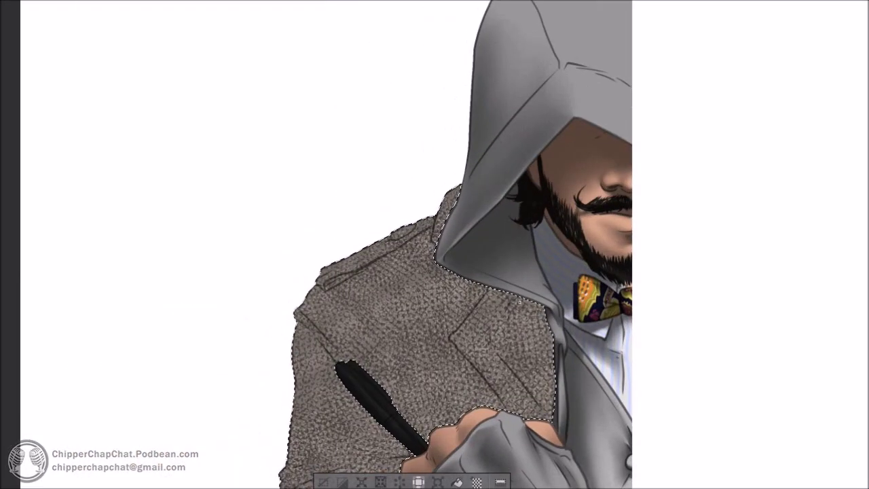
left_click_drag(517, 299, 543, 332)
mouse_move(550, 365)
left_mouse_down()
mouse_move(467, 298)
mouse_move(462, 327)
mouse_move(458, 271)
mouse_move(506, 361)
mouse_move(467, 369)
left_mouse_up()
mouse_move(510, 416)
left_mouse_down()
mouse_move(451, 345)
mouse_move(543, 308)
left_mouse_up()
left_click_drag(400, 306, 387, 444)
mouse_move(442, 346)
left_mouse_down()
mouse_move(421, 402)
mouse_move(410, 395)
mouse_move(461, 292)
mouse_move(421, 229)
left_mouse_up()
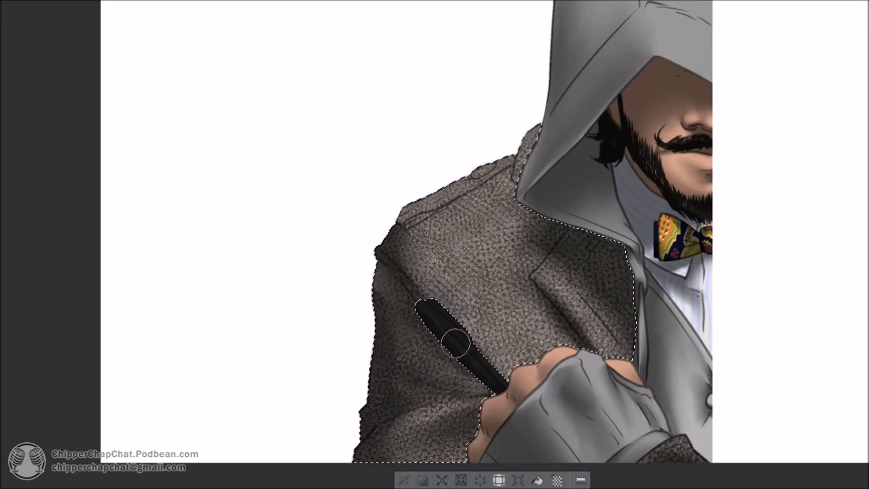
Step: Refine the coat's shadows at the shoulder seam, beneath the hood's edge, on the collar and around the epaulette
scroll(410, 231, "up", 2)
scroll(406, 247, "down", 4)
scroll(406, 248, "up", 5)
mouse_move(359, 292)
left_mouse_down()
mouse_move(345, 303)
mouse_move(343, 265)
left_mouse_up()
mouse_move(509, 237)
left_mouse_down()
mouse_move(513, 217)
mouse_move(476, 264)
mouse_move(499, 329)
mouse_move(469, 323)
left_mouse_up()
scroll(506, 205, "up", 2)
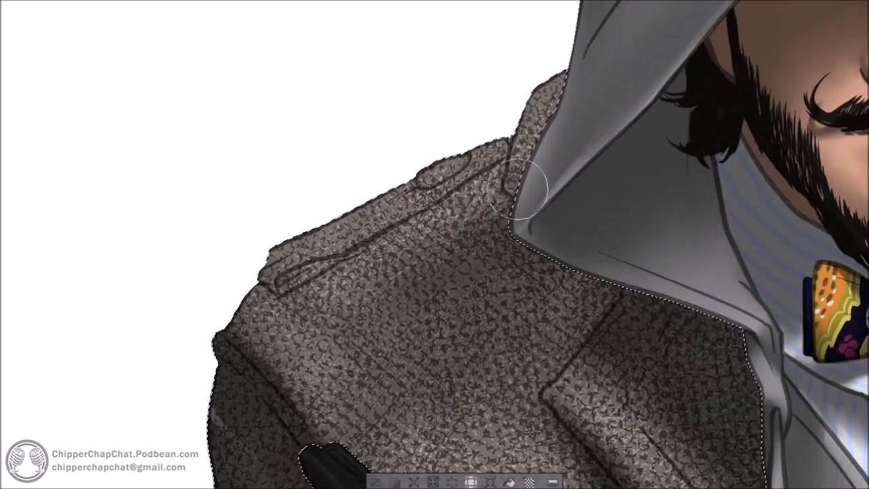
mouse_move(517, 201)
left_mouse_down()
mouse_move(549, 273)
mouse_move(604, 297)
left_mouse_up()
mouse_move(534, 132)
left_mouse_down()
mouse_move(499, 196)
mouse_move(456, 223)
mouse_move(482, 281)
mouse_move(475, 248)
mouse_move(525, 262)
left_mouse_up()
mouse_move(331, 300)
left_mouse_down()
mouse_move(478, 215)
mouse_move(502, 171)
left_mouse_up()
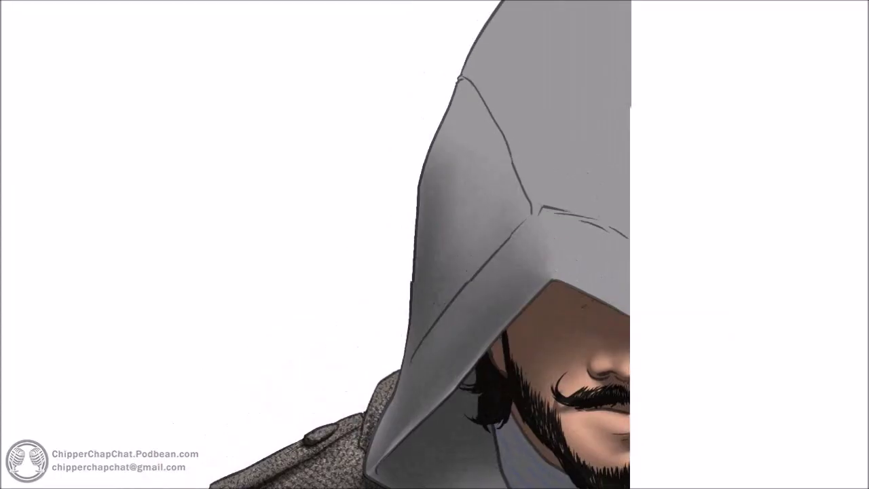
left_click_drag(515, 187, 471, 283)
scroll(462, 85, "down", 3)
scroll(485, 188, "up", 2)
key("ctrl+z")
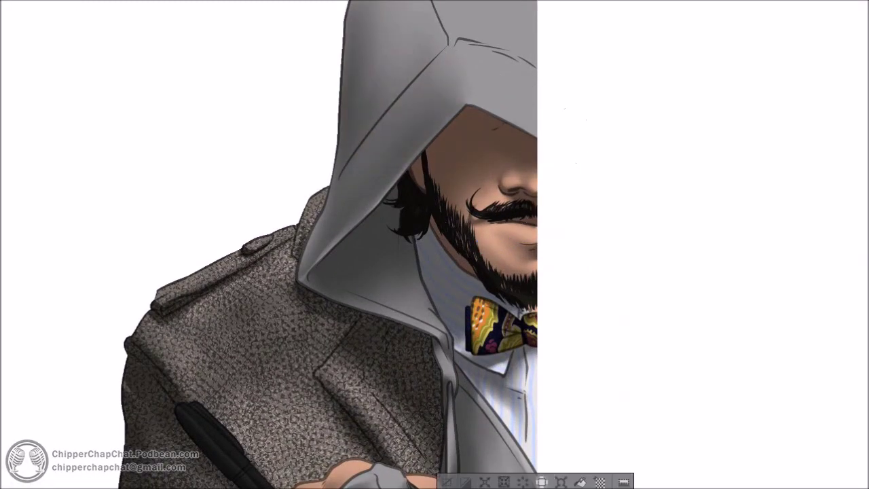
Step: Add soft reddish-brown tints to the hood, glove and vest inside their selections
key("ctrl+d")
key("ctrl+d")
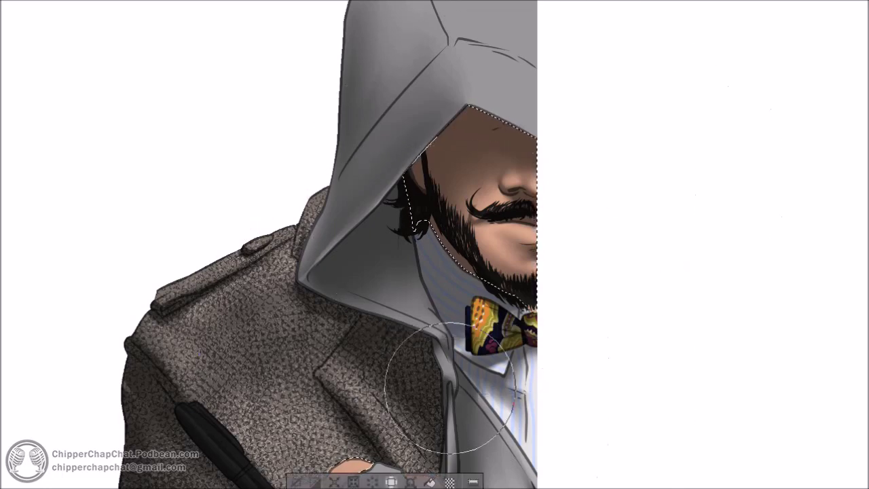
mouse_move(504, 189)
left_mouse_down()
mouse_move(513, 212)
mouse_move(473, 228)
left_mouse_up()
key("bracketleft")
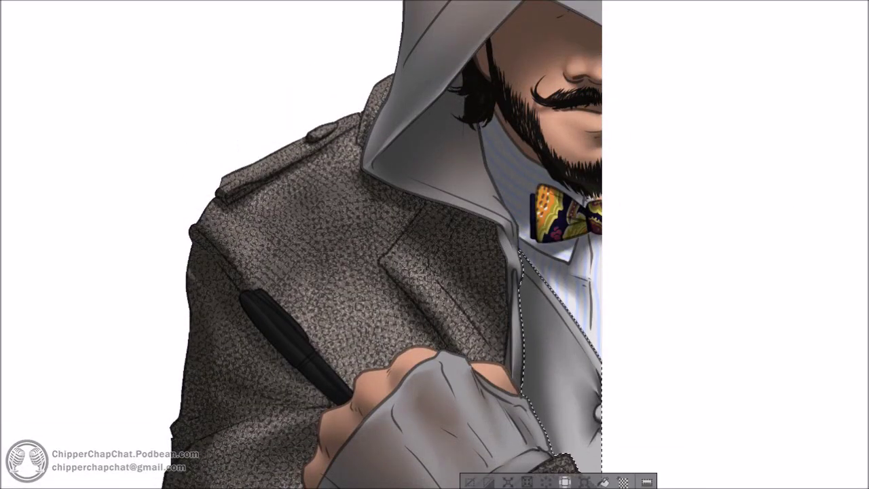
key("ctrl+d")
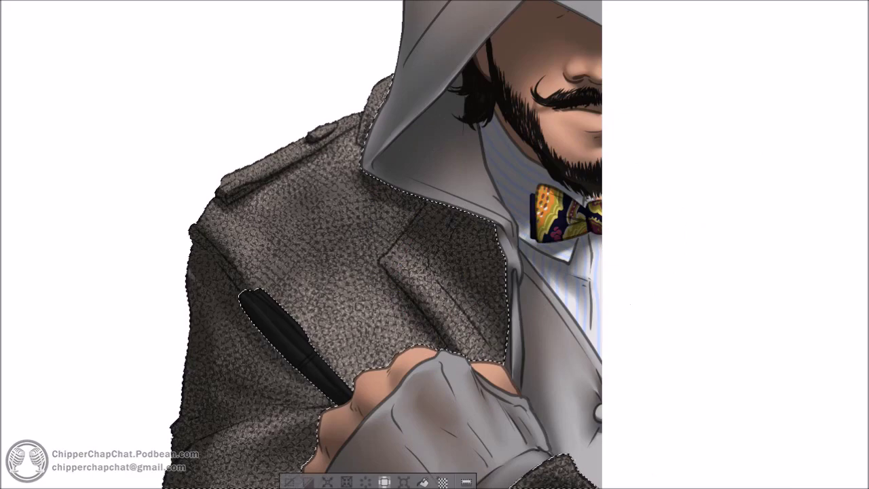
Step: Select the tweed coat and tint its shoulder, chest and sleeve with a warm brown using a large soft brush
key("[")
mouse_move(230, 140)
left_mouse_down()
mouse_move(357, 177)
mouse_move(345, 173)
left_mouse_up()
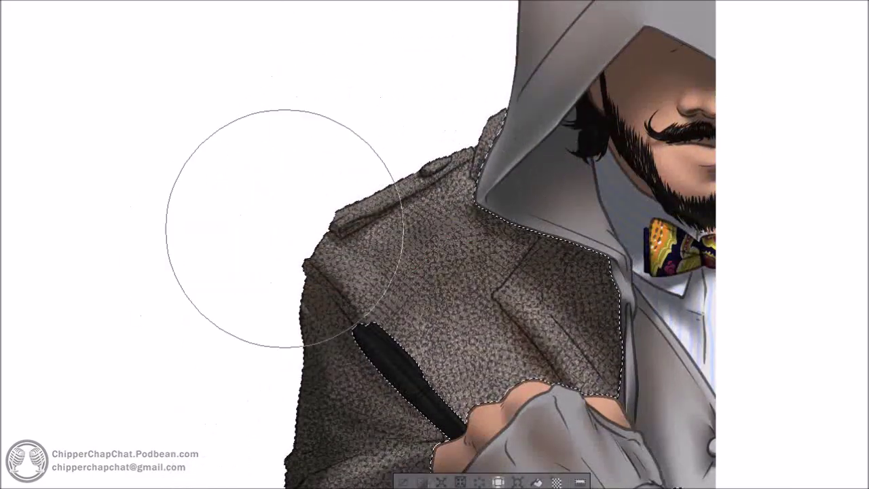
left_click_drag(234, 369, 258, 294)
scroll(208, 411, "down", 2)
key("ctrl+d")
scroll(421, 385, "down", 2)
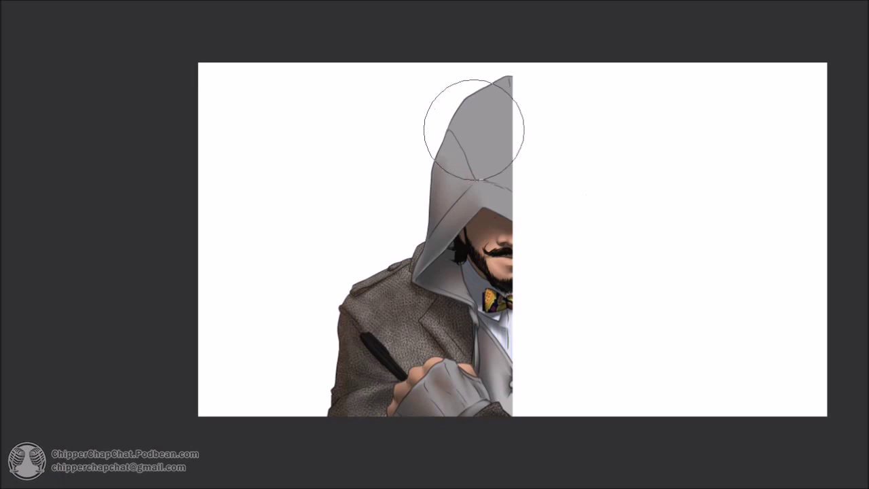
scroll(396, 319, "up", 2)
left_click_drag(396, 319, 529, 218)
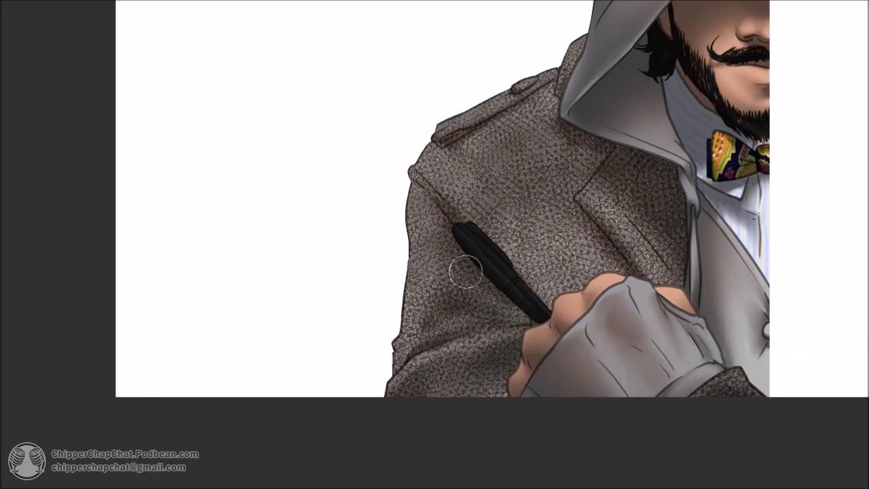
Step: Select the coat again and darken its chest, lapel and inner sleeve with broad soft shadows
key("ctrl+shift+d")
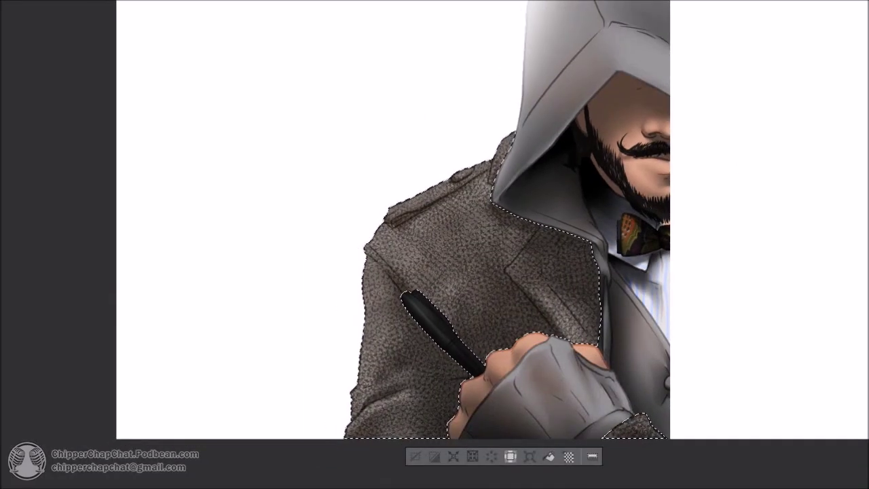
mouse_move(577, 251)
left_mouse_down()
mouse_move(615, 325)
mouse_move(475, 312)
mouse_move(524, 245)
mouse_move(573, 237)
mouse_move(501, 264)
mouse_move(495, 290)
mouse_move(521, 235)
mouse_move(403, 294)
mouse_move(384, 459)
left_mouse_up()
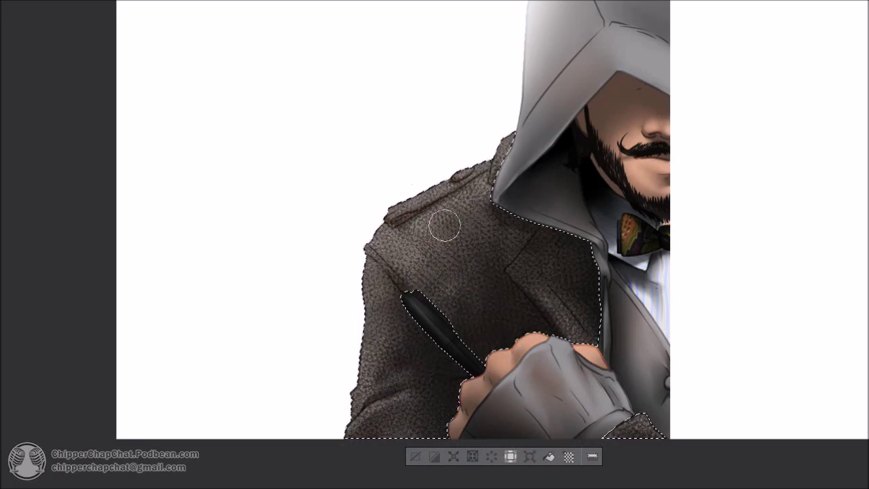
left_click_drag(415, 212, 417, 408)
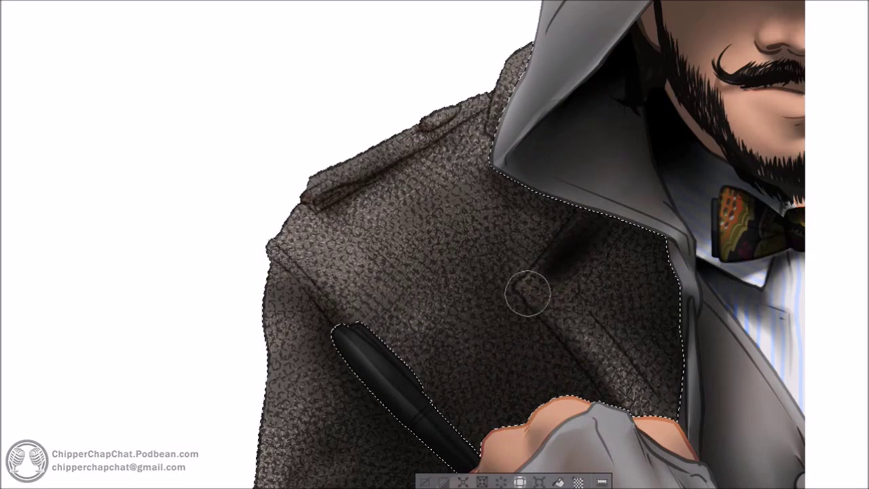
Step: Shade around the lapel notch and darken the lapel's lower edge with a smaller brush
left_click_drag(528, 293, 580, 282)
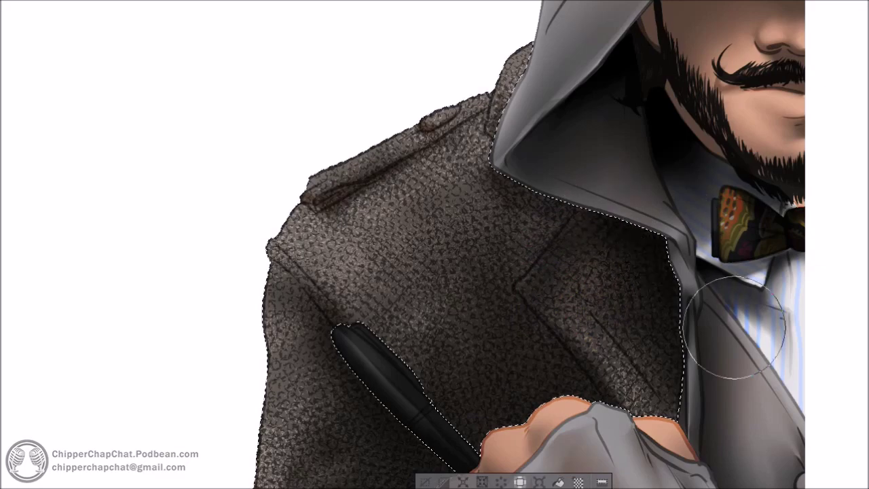
key("[")
key("[")
key("[")
key("[")
key("[")
key("]")
key("]")
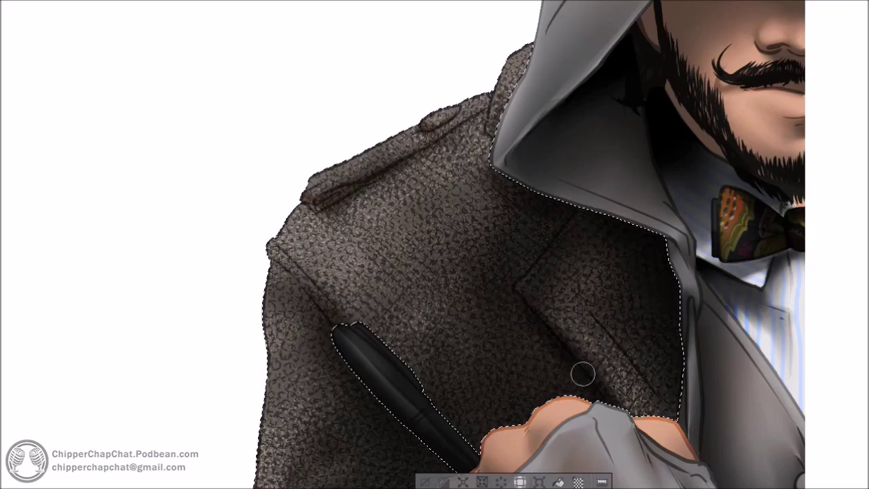
Step: Deepen the coat's shadows along the lapel fold, under the epaulette and beside the hood's edge
scroll(469, 208, "down", 5)
scroll(485, 253, "up", 5)
scroll(468, 271, "down", 3)
left_click_drag(435, 269, 399, 285)
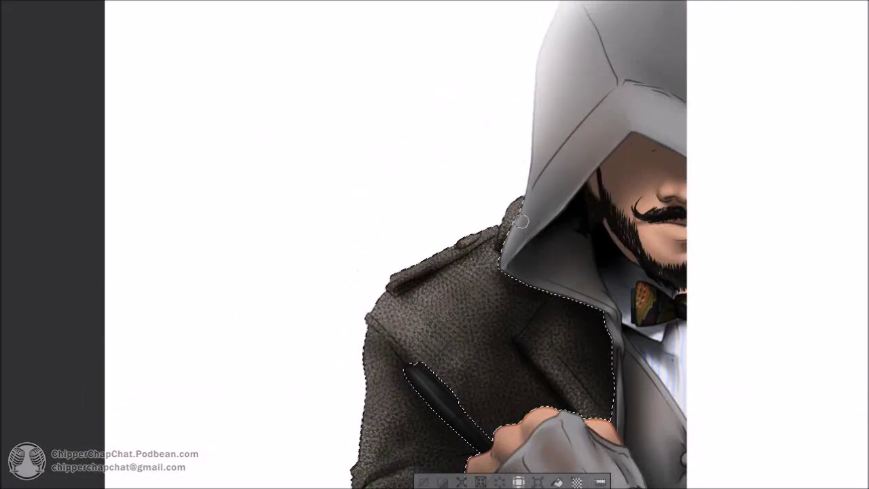
left_click_drag(496, 248, 390, 163)
scroll(407, 190, "down", 1)
left_click_drag(482, 220, 523, 224)
scroll(469, 246, "up", 5)
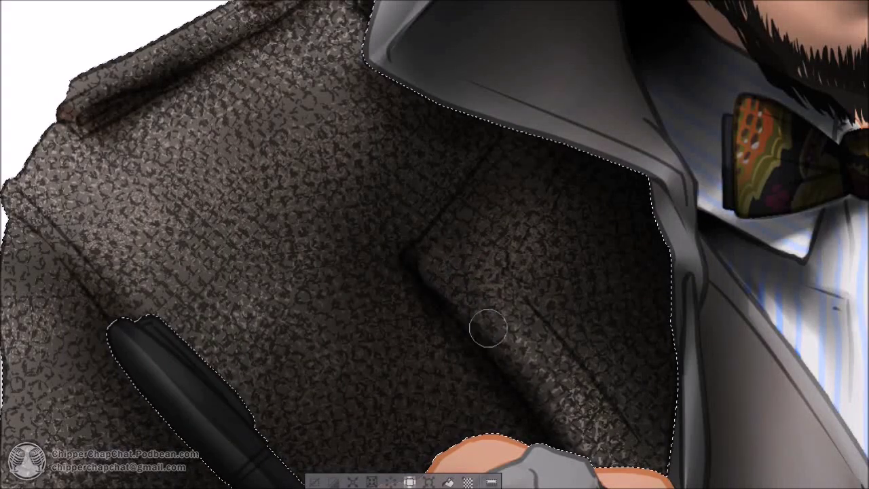
Step: Brighten the coat's collar, epaulette, shoulder and outer sleeve edge with light highlights
key("ctrl+minus")
key("ctrl+minus")
key("ctrl+minus")
key("ctrl+minus")
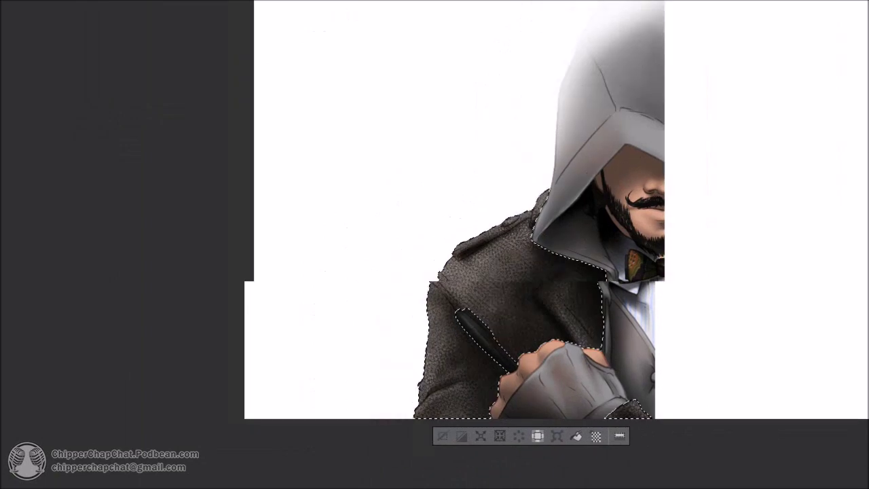
key("ctrl+plus")
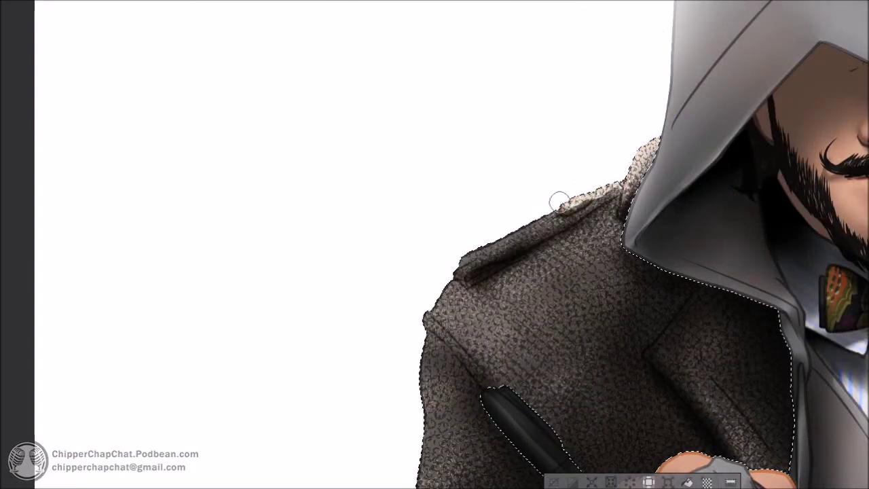
mouse_move(444, 320)
left_mouse_down()
mouse_move(528, 240)
mouse_move(521, 354)
left_mouse_up()
left_click_drag(516, 353, 530, 231)
left_click_drag(529, 308, 509, 367)
mouse_move(536, 326)
left_mouse_down()
mouse_move(499, 371)
mouse_move(587, 346)
left_mouse_up()
mouse_move(528, 333)
left_mouse_down()
mouse_move(544, 217)
mouse_move(537, 144)
mouse_move(471, 341)
mouse_move(506, 305)
left_mouse_up()
mouse_move(655, 192)
left_mouse_down()
mouse_move(547, 248)
mouse_move(568, 213)
left_mouse_up()
scroll(521, 141, "down", 4)
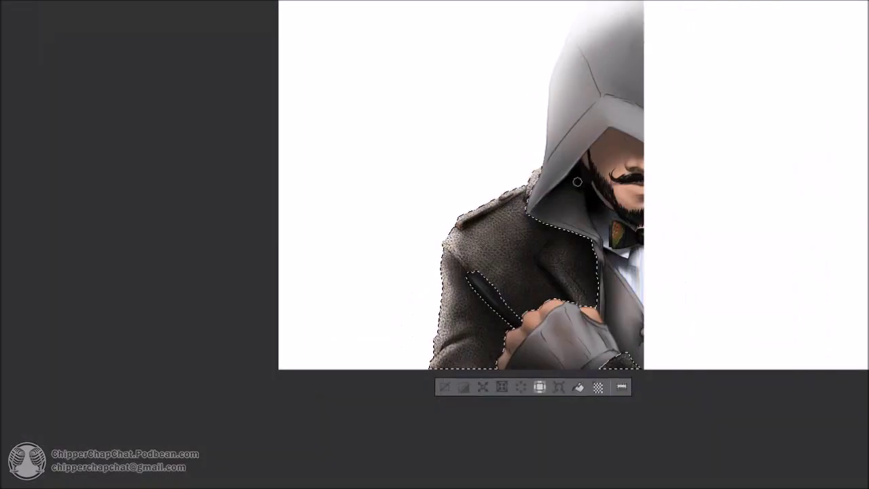
Step: Add a light highlight to the coat cuff beside the glove and clear the selection
scroll(626, 360, "up", 4)
mouse_move(609, 357)
left_mouse_down()
mouse_move(638, 345)
mouse_move(625, 365)
left_mouse_up()
key("ctrl+d")
scroll(520, 285, "down", 3)
left_click_drag(519, 285, 520, 407)
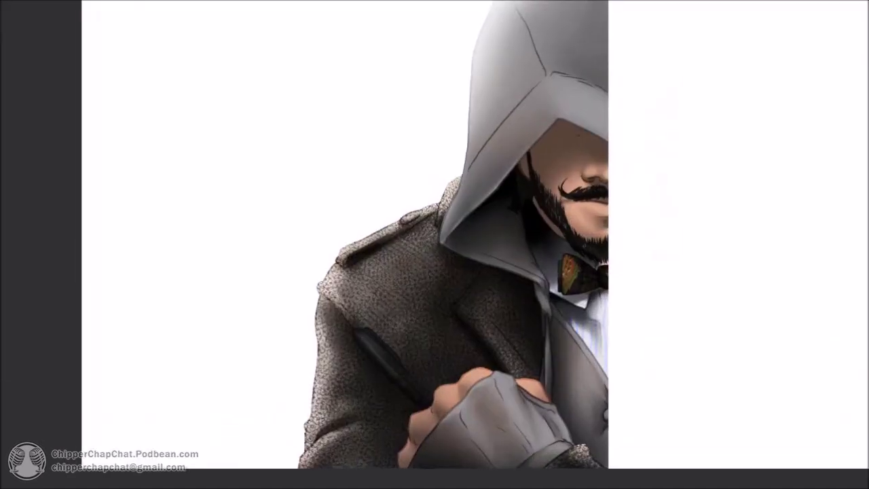
Step: Select the face and deepen the shadows under the hood, across the forehead and cheek, and below the lower lip
scroll(575, 147, "up", 4)
left_click_drag(516, 319, 663, 209)
mouse_move(223, 430)
left_mouse_down()
mouse_move(262, 261)
mouse_move(297, 193)
left_mouse_up()
key("[")
key("[")
mouse_move(469, 402)
left_mouse_down()
mouse_move(560, 355)
mouse_move(566, 281)
left_mouse_up()
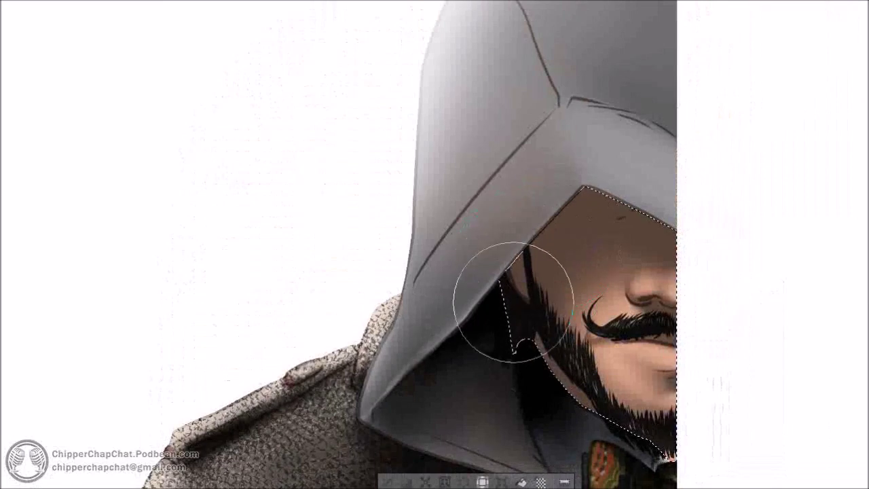
mouse_move(489, 287)
left_mouse_down()
mouse_move(508, 287)
mouse_move(685, 174)
left_mouse_up()
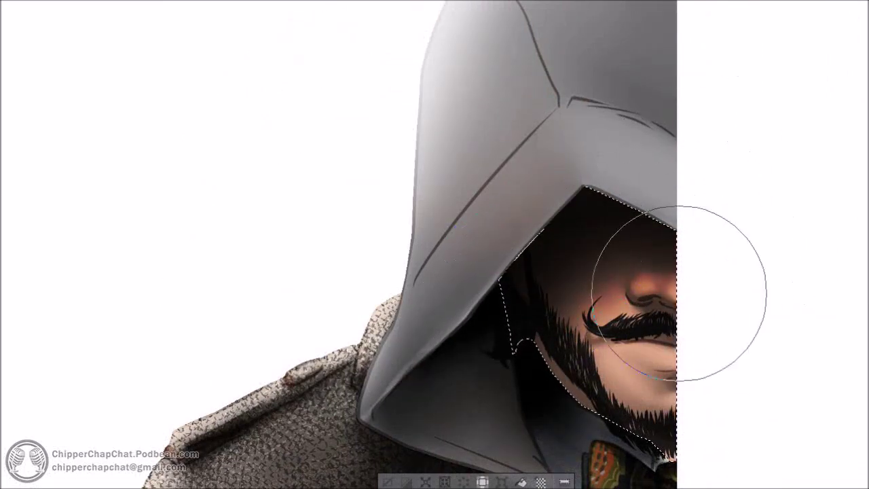
left_click_drag(500, 368, 446, 319)
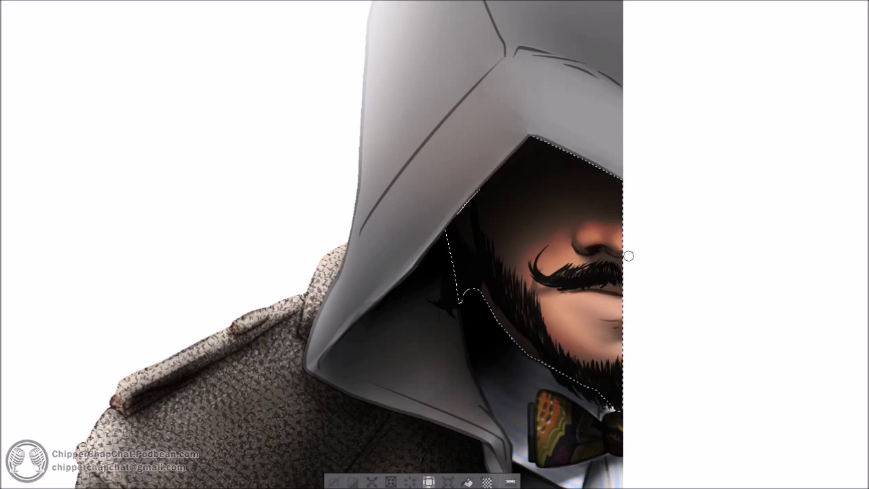
key("ctrl+z")
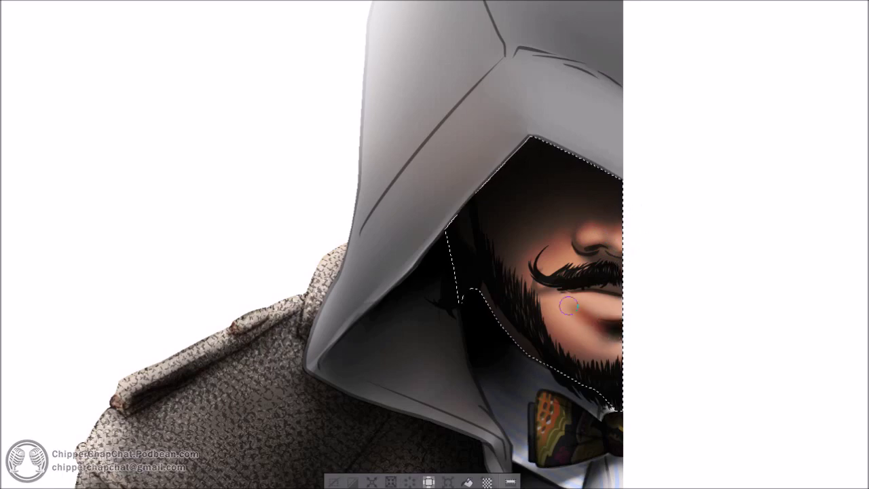
Step: Deepen the shadows on the selected fingers between the glove and the coat
scroll(577, 309, "down", 5)
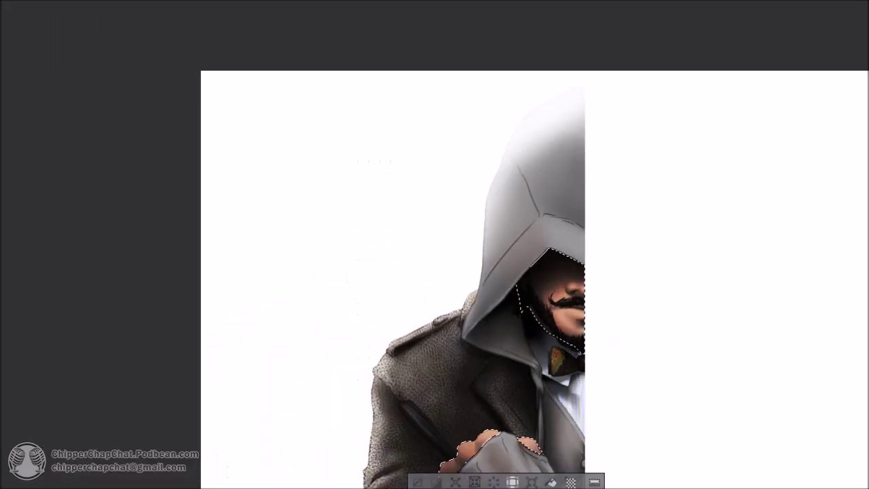
scroll(572, 272, "up", 5)
scroll(502, 271, "down", 4)
scroll(492, 313, "up", 2)
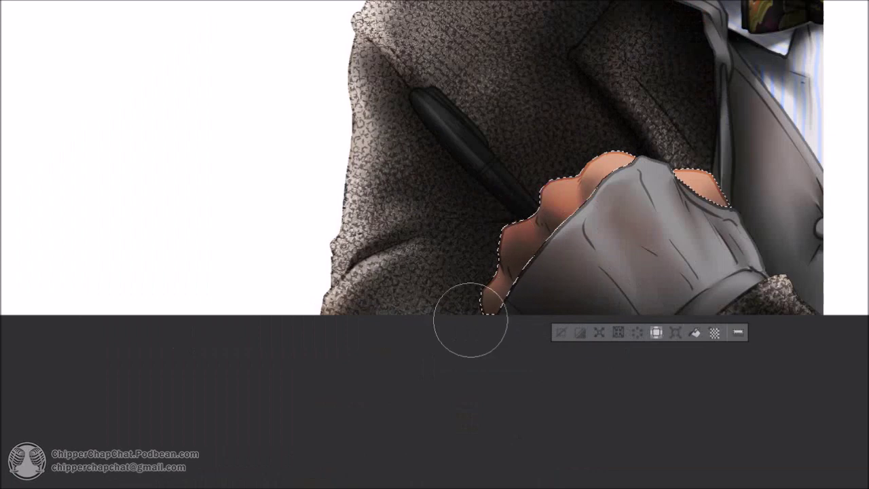
left_click_drag(525, 219, 391, 409)
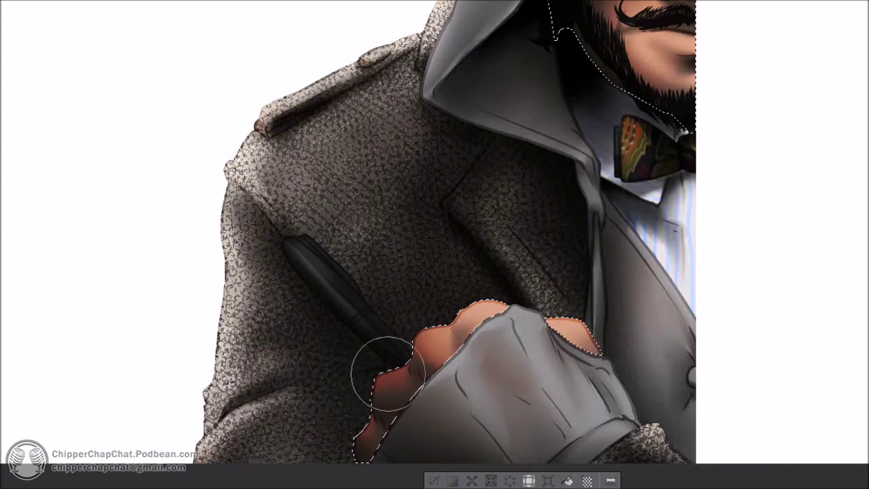
key("bracketleft")
key("bracketleft")
key("bracketleft")
key("bracketleft")
key("bracketleft")
key("bracketleft")
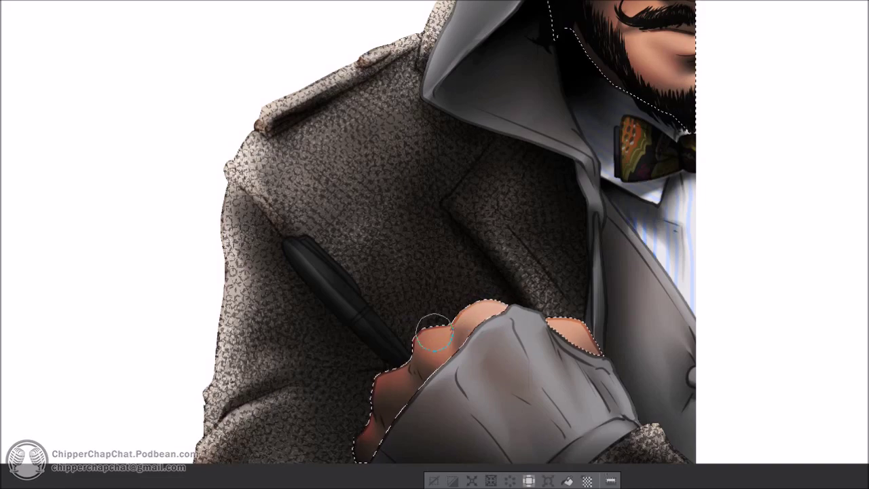
Step: Add bright highlights to the lower lip and soft light to the nose and cheek, and clear the selection
mouse_move(674, 32)
left_mouse_down()
mouse_move(537, 291)
mouse_move(599, 308)
mouse_move(592, 359)
left_mouse_up()
scroll(547, 279, "up", 4)
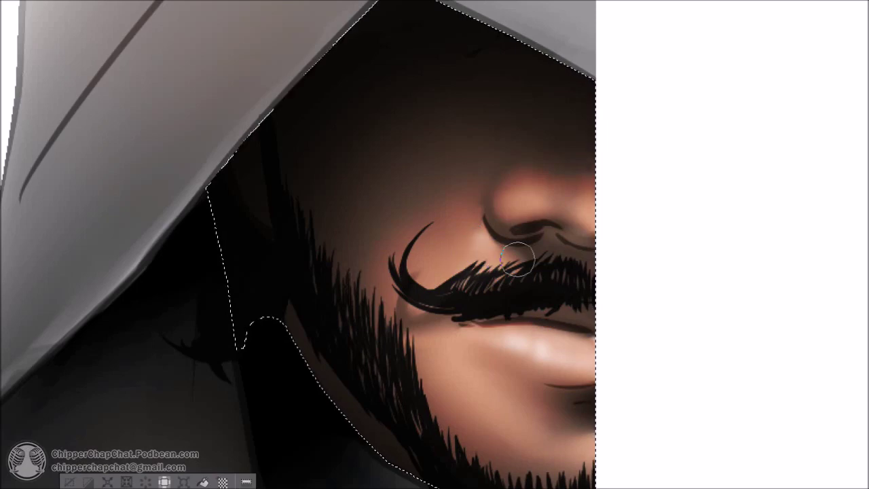
scroll(518, 258, "down", 5)
scroll(566, 132, "up", 3)
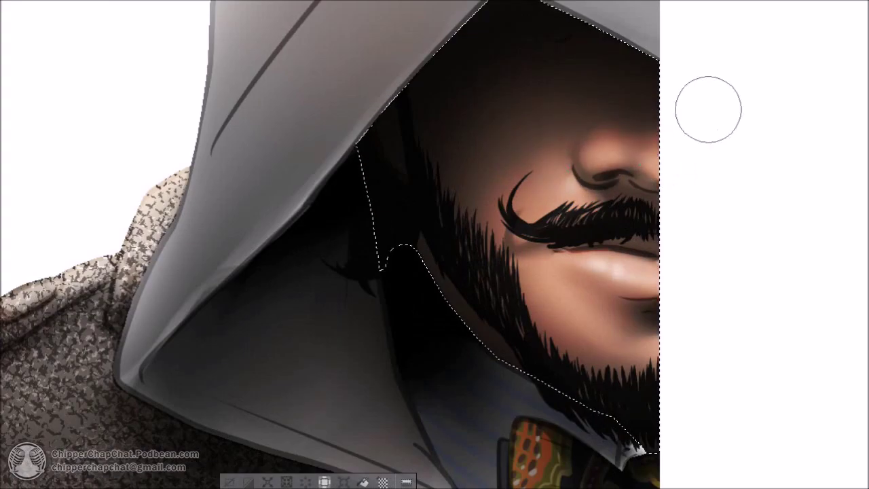
key("[")
key("[")
key("[")
key("[")
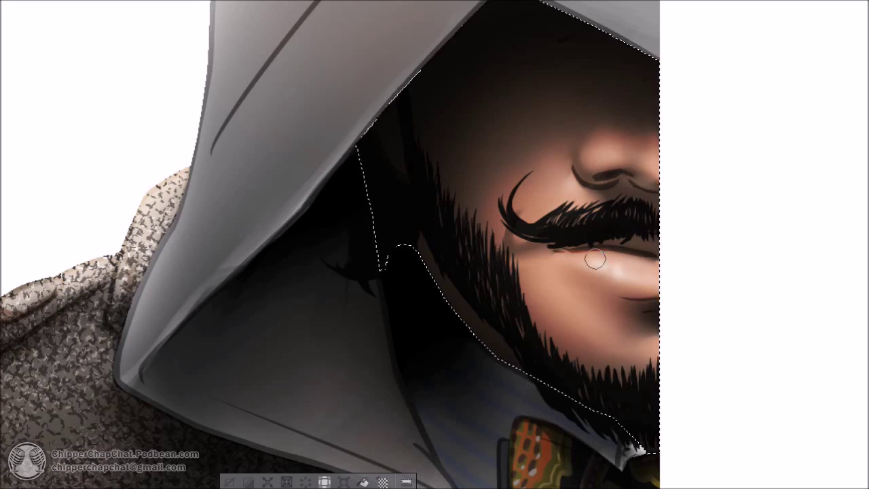
scroll(675, 286, "down", 5)
left_click_drag(675, 286, 563, 307)
key("ctrl+d")
scroll(365, 255, "down", 2)
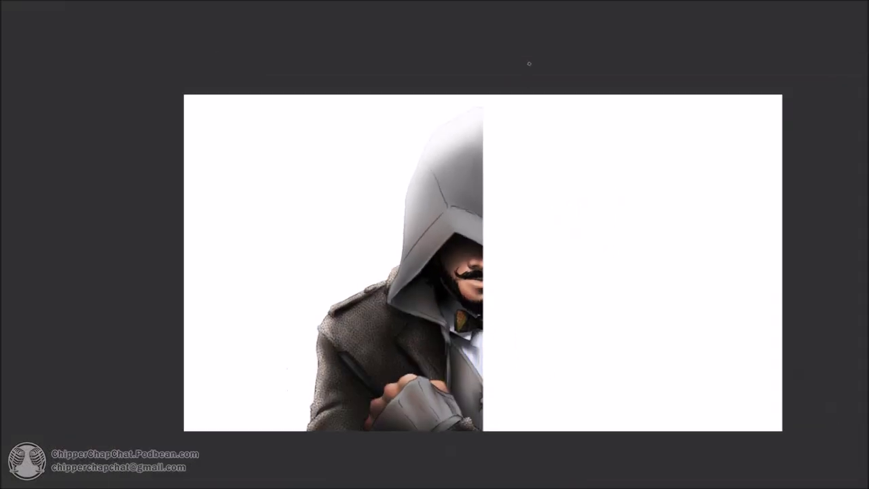
Step: Brighten the knuckles, and select the dark stylus held in the fist to refine its shading
scroll(379, 378, "up", 5)
mouse_move(379, 378)
left_mouse_down()
mouse_move(490, 340)
mouse_move(577, 285)
left_mouse_up()
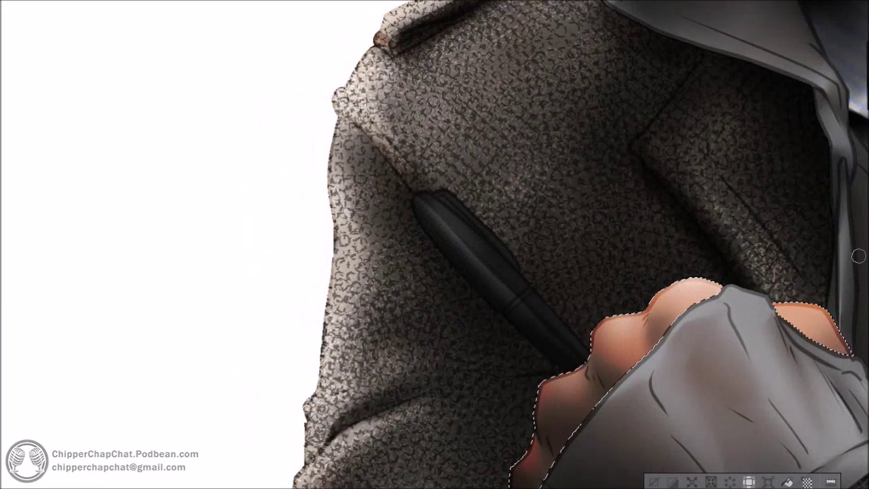
scroll(451, 268, "up", 2)
left_click_drag(536, 259, 434, 164)
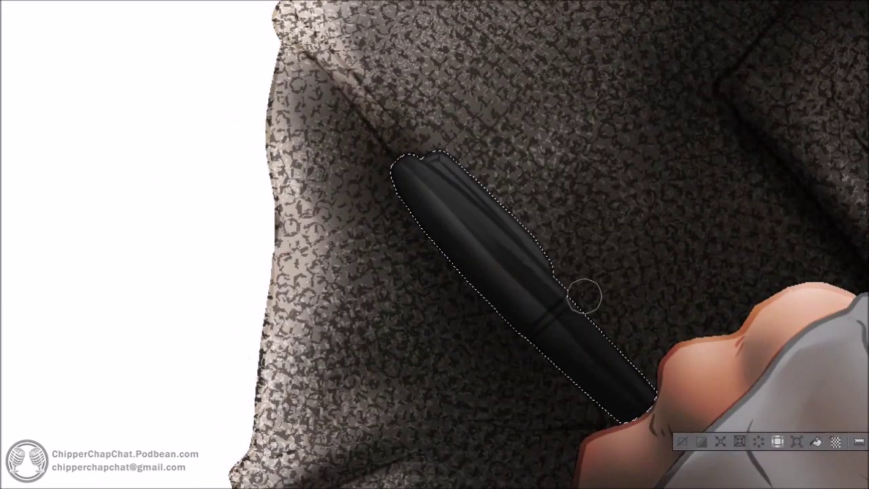
scroll(505, 236, "down", 6)
scroll(435, 316, "up", 5)
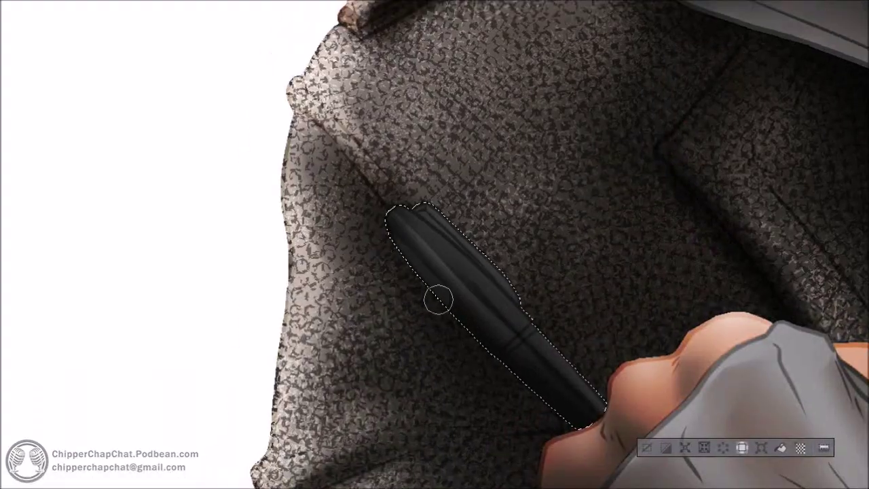
scroll(445, 317, "down", 5)
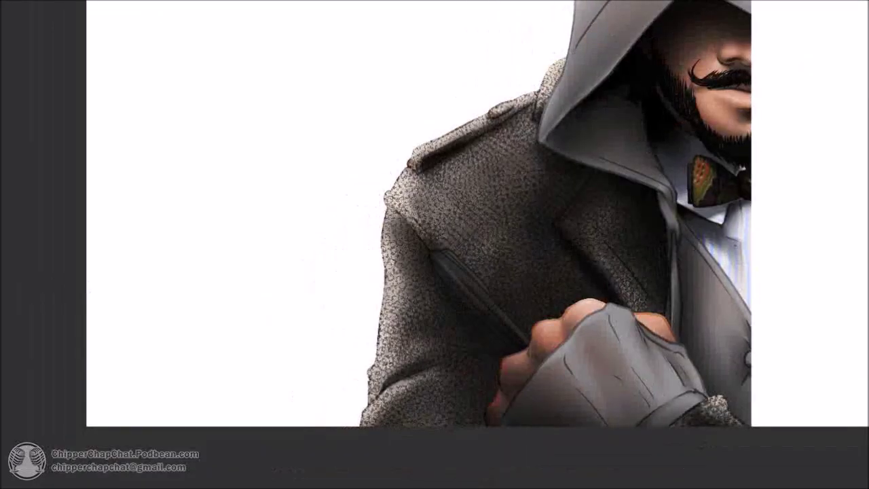
Step: Select the coat and deepen its shadows around the stylus and the fist, and clear the selection
left_click_drag(446, 271, 468, 262)
key("ctrl+shift+d")
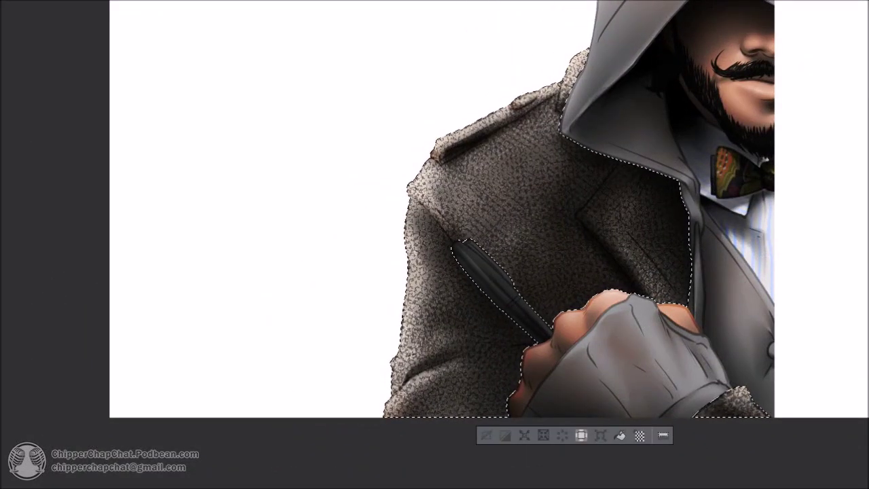
key("[")
key("[")
key("[")
key("[")
key("[")
key("[")
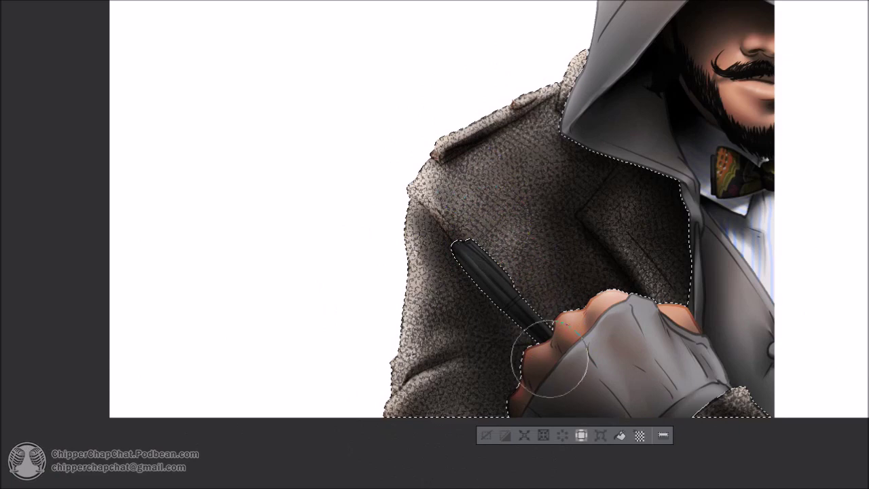
key("ctrl+d")
scroll(528, 170, "down", 2)
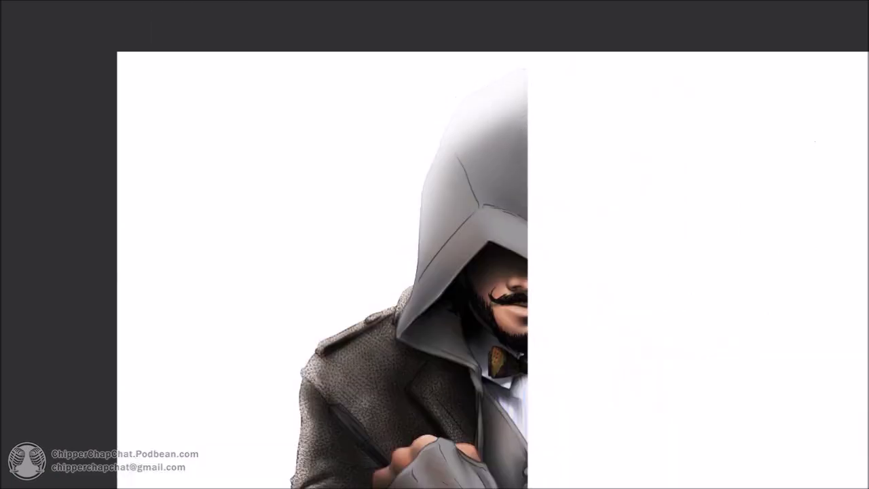
Step: Select the stylus and lighten it with soft grey highlights along its barrel
key("ctrl+shift+d")
key("[")
key("[")
key("[")
key("[")
key("[")
key("[")
left_click_drag(491, 155, 471, 179)
mouse_move(549, 111)
left_mouse_down()
mouse_move(462, 223)
mouse_move(415, 220)
left_mouse_up()
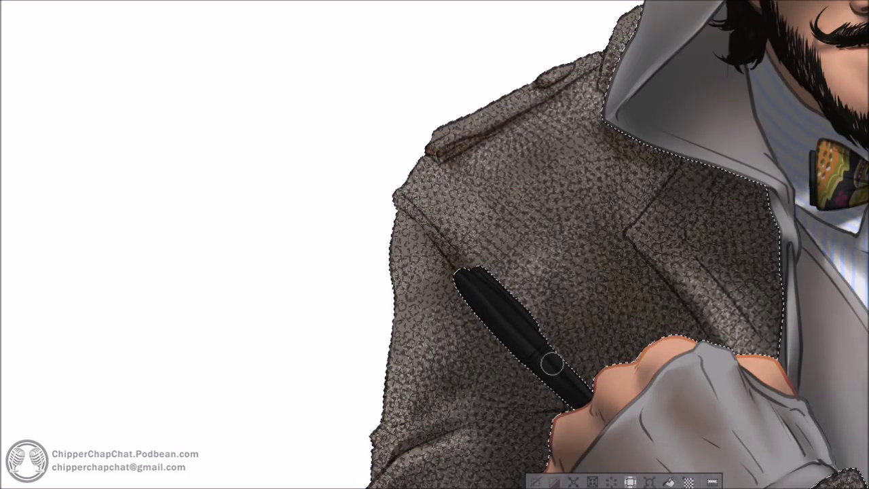
scroll(517, 323, "up", 3)
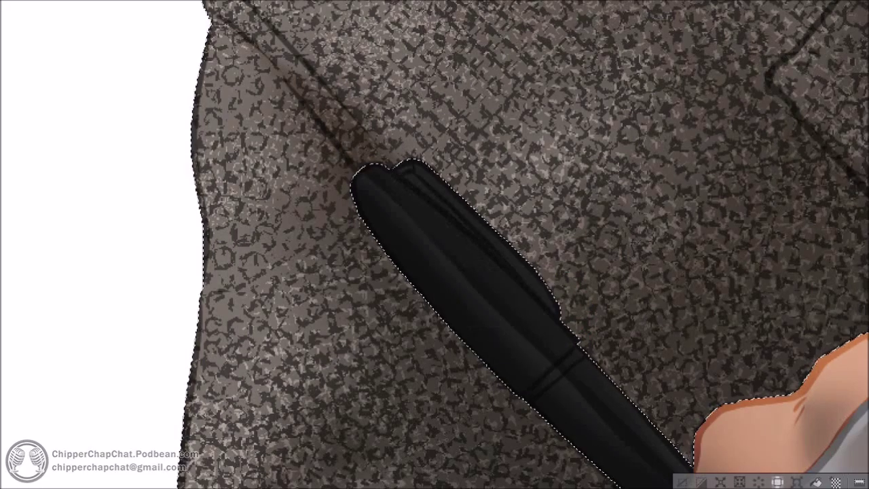
scroll(536, 275, "down", 2)
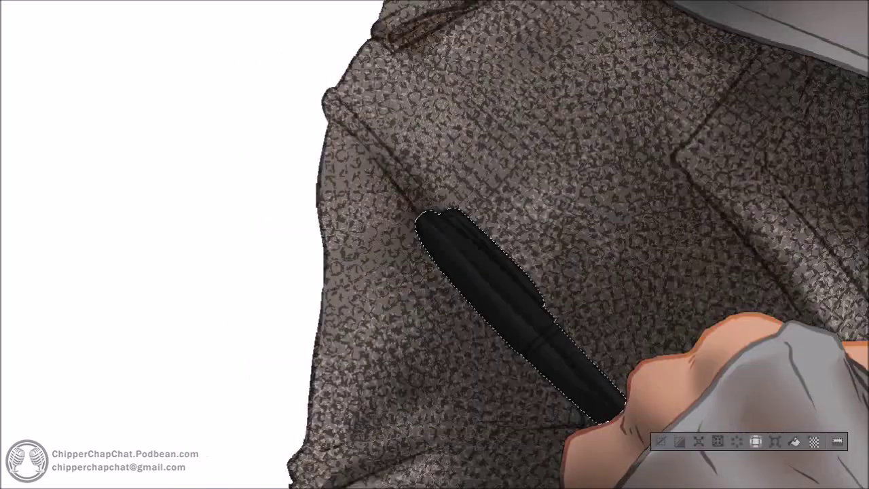
left_click_drag(528, 97, 214, 97)
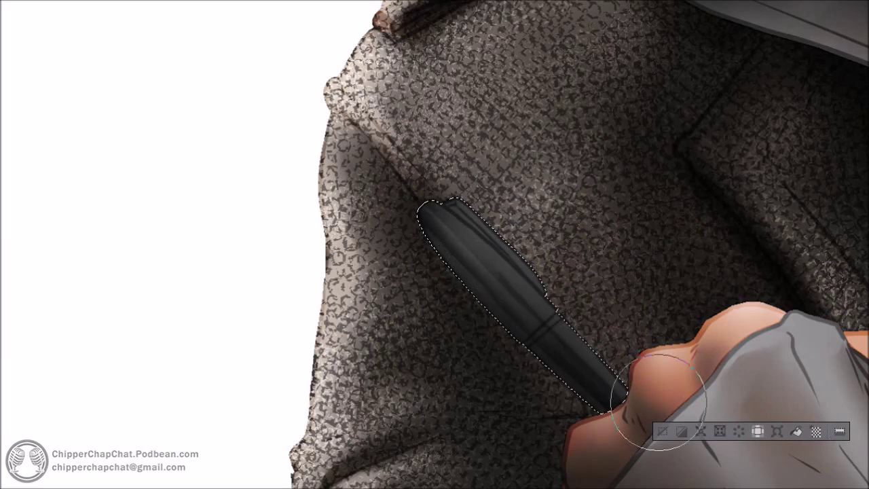
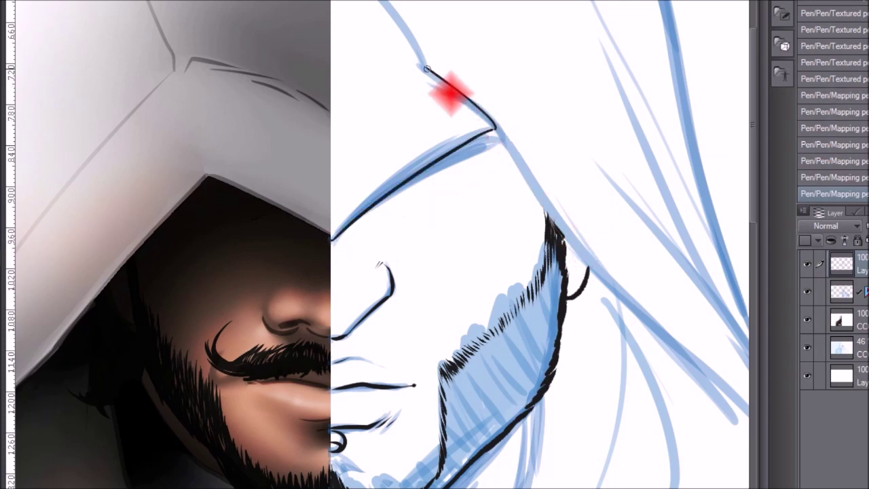
Step: Ink the uncoloured half's hood opening from the brow past the beard to its lower bend, redoing the last stroke
left_click_drag(495, 128, 614, 279)
mouse_move(545, 207)
left_mouse_down()
mouse_move(546, 248)
mouse_move(548, 210)
left_mouse_up()
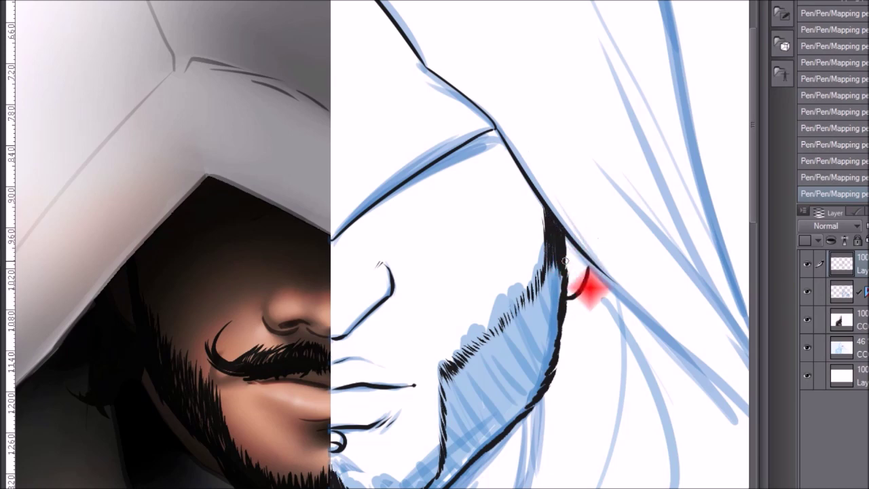
mouse_move(566, 243)
left_mouse_down()
mouse_move(560, 296)
mouse_move(546, 303)
mouse_move(429, 266)
left_mouse_up()
mouse_move(461, 209)
left_mouse_down()
mouse_move(553, 294)
mouse_move(629, 421)
left_mouse_up()
left_click_drag(654, 340, 659, 244)
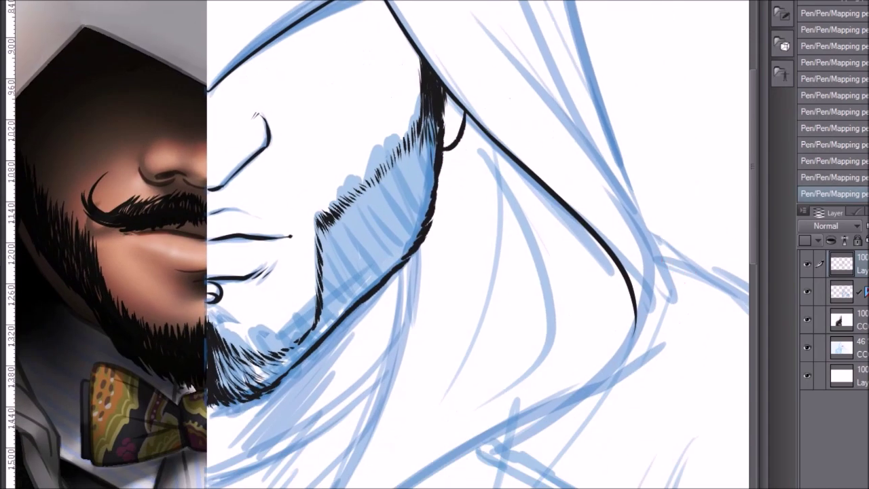
key("ctrl+z")
mouse_move(466, 112)
left_mouse_down()
mouse_move(644, 310)
mouse_move(609, 386)
left_mouse_up()
Step: Ink the long fold and outer edge of the hood running down to the shoulder
mouse_move(651, 259)
left_mouse_down()
mouse_move(621, 194)
mouse_move(489, 2)
mouse_move(607, 107)
left_mouse_up()
left_click_drag(631, 163, 653, 401)
left_click_drag(629, 369, 536, 1)
mouse_move(543, 3)
left_mouse_down()
mouse_move(613, 103)
mouse_move(659, 282)
left_mouse_up()
mouse_move(580, 196)
left_mouse_down()
mouse_move(481, 99)
mouse_move(344, 36)
left_mouse_up()
scroll(592, 41, "down", 11)
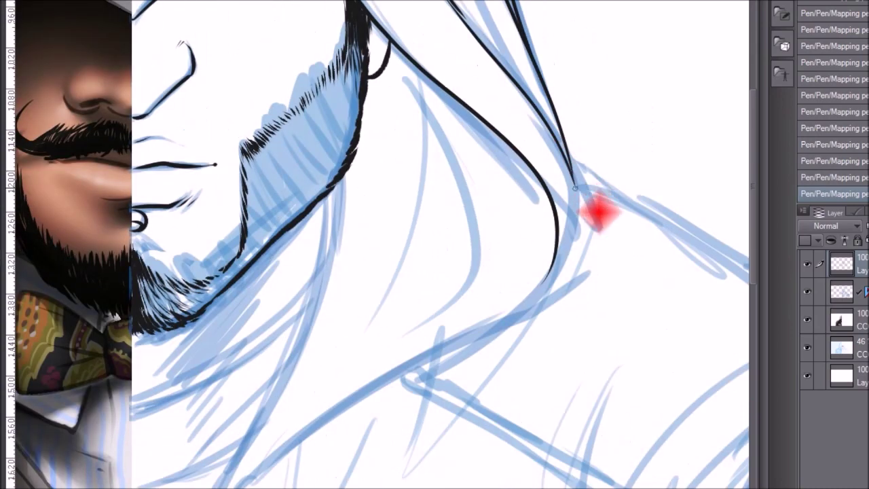
Step: Ink the hood's lower edge and the jacket's open front down to the canvas edge
left_click_drag(573, 182, 405, 369)
left_click_drag(603, 345, 777, 155)
mouse_move(636, 155)
left_mouse_down()
mouse_move(454, 262)
mouse_move(408, 309)
mouse_move(429, 392)
mouse_move(519, 195)
mouse_move(490, 205)
mouse_move(446, 301)
mouse_move(445, 349)
left_mouse_up()
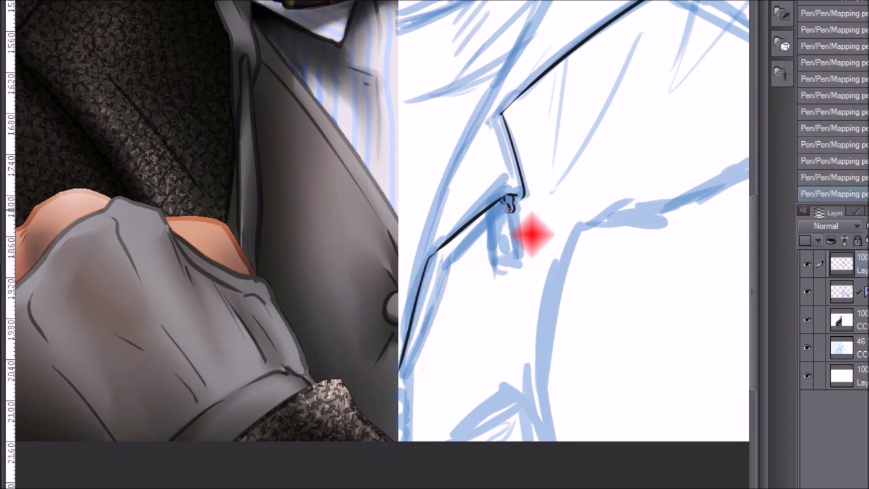
Step: Ink the zipper slider and its rectangular pull tab at the jacket's opening, erasing and redrawing where needed
mouse_move(525, 238)
left_mouse_down()
mouse_move(537, 232)
mouse_move(549, 287)
mouse_move(521, 293)
mouse_move(495, 266)
mouse_move(509, 267)
left_mouse_up()
key("e")
key("p")
mouse_move(503, 207)
left_mouse_down()
mouse_move(503, 246)
mouse_move(520, 264)
mouse_move(500, 263)
mouse_move(511, 265)
left_mouse_up()
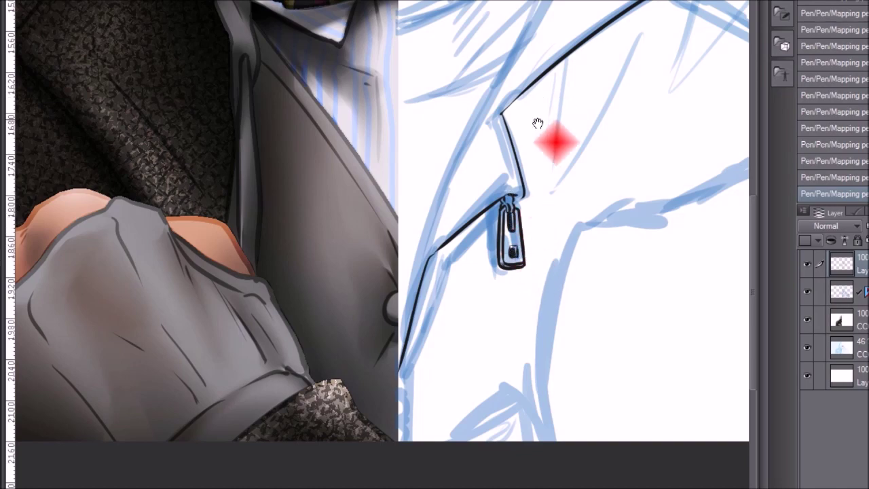
Step: Ink the zipper's second edge and fill the track with teeth down to the centre line
left_click_drag(541, 98, 512, 147)
left_click_drag(506, 246, 616, 200)
mouse_move(576, 219)
left_mouse_down()
mouse_move(521, 268)
mouse_move(490, 367)
mouse_move(572, 212)
left_mouse_up()
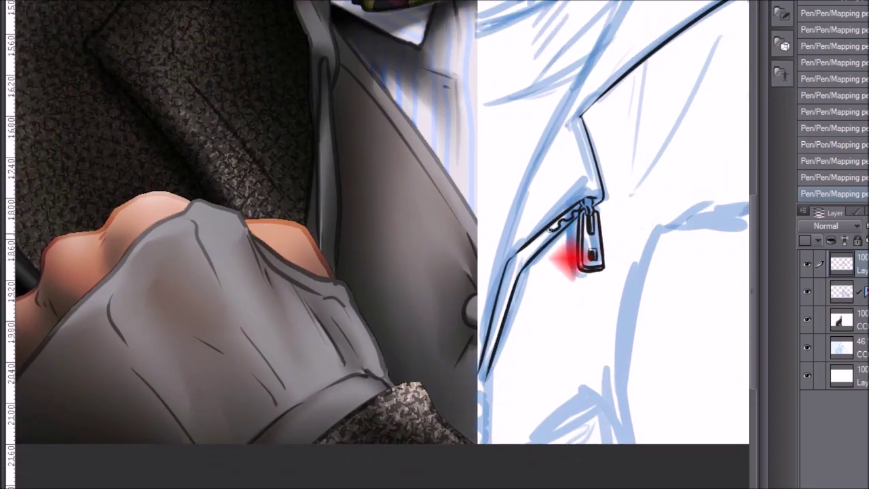
left_click_drag(539, 301, 528, 332)
left_click_drag(518, 372, 512, 370)
scroll(540, 297, "down", 3)
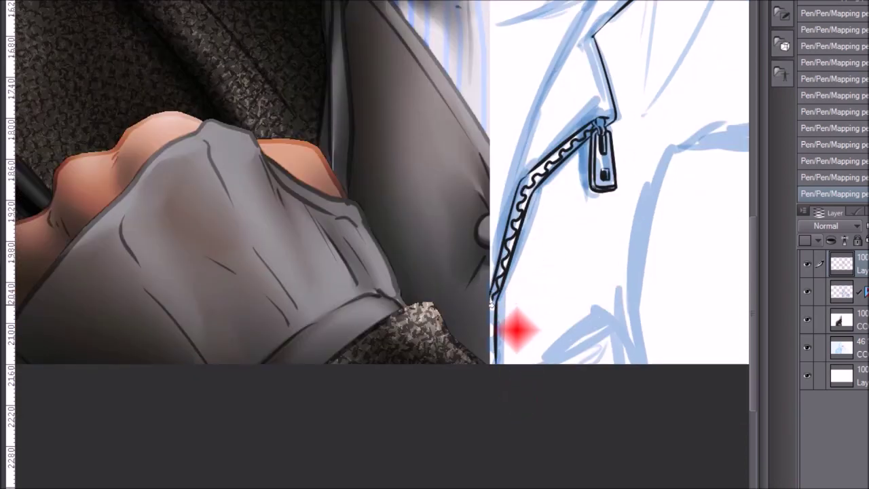
mouse_move(659, 147)
left_mouse_down()
mouse_move(568, 423)
mouse_move(611, 297)
mouse_move(636, 279)
left_mouse_up()
Step: Ink the hood's inner folds beside the neck and the double line of the shirt's neckline
left_click_drag(472, 415, 568, 166)
left_click_drag(623, 105, 537, 308)
left_click_drag(468, 377, 615, 95)
left_click_drag(496, 326, 589, 60)
left_click_drag(677, 27, 603, 212)
left_click_drag(679, 135, 513, 261)
left_click_drag(567, 112, 465, 339)
left_click_drag(516, 321, 667, 186)
left_click_drag(618, 198, 537, 265)
left_click_drag(597, 176, 462, 292)
left_click_drag(449, 263, 689, 147)
mouse_move(678, 31)
left_mouse_down()
mouse_move(664, 113)
mouse_move(605, 171)
mouse_move(456, 247)
mouse_move(453, 210)
left_mouse_up()
Step: Clean up the neckline strokes and add short crease lines to the fabric below the collar
key("e")
key("p")
mouse_move(470, 256)
left_mouse_down()
mouse_move(656, 143)
mouse_move(619, 171)
left_mouse_up()
left_click_drag(557, 217, 545, 253)
left_click_drag(548, 237, 542, 258)
left_click_drag(545, 252, 539, 270)
mouse_move(589, 279)
left_mouse_down()
mouse_move(571, 304)
mouse_move(624, 230)
left_mouse_up()
mouse_move(512, 286)
left_mouse_down()
mouse_move(625, 243)
mouse_move(569, 267)
left_mouse_up()
left_click_drag(567, 254, 554, 277)
left_click_drag(587, 290, 551, 351)
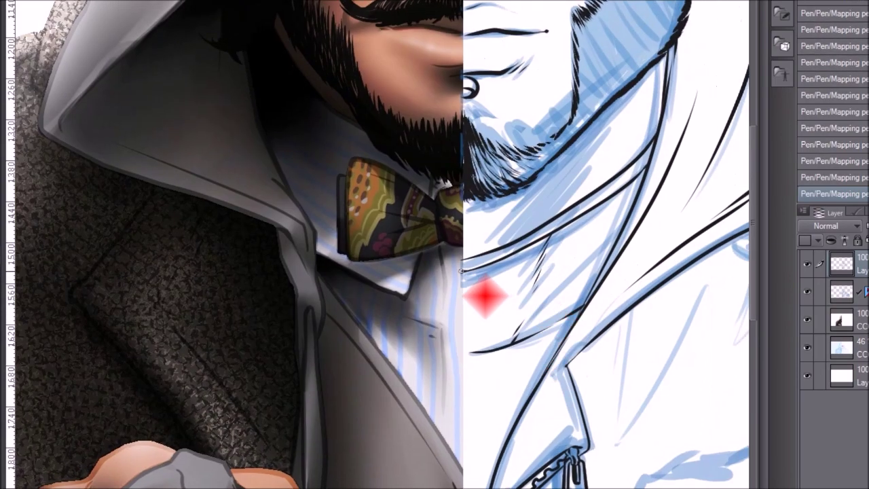
Step: Ink the sleeve cuff at the canvas edge and the wrist's curved outline up to the hand
mouse_move(490, 362)
left_mouse_down()
mouse_move(503, 149)
mouse_move(503, 473)
left_mouse_up()
left_click_drag(646, 398, 623, 392)
mouse_move(668, 230)
left_mouse_down()
mouse_move(575, 213)
mouse_move(663, 113)
mouse_move(541, 180)
left_mouse_up()
mouse_move(468, 302)
left_mouse_down()
mouse_move(567, 250)
mouse_move(567, 279)
mouse_move(602, 104)
mouse_move(662, 70)
left_mouse_up()
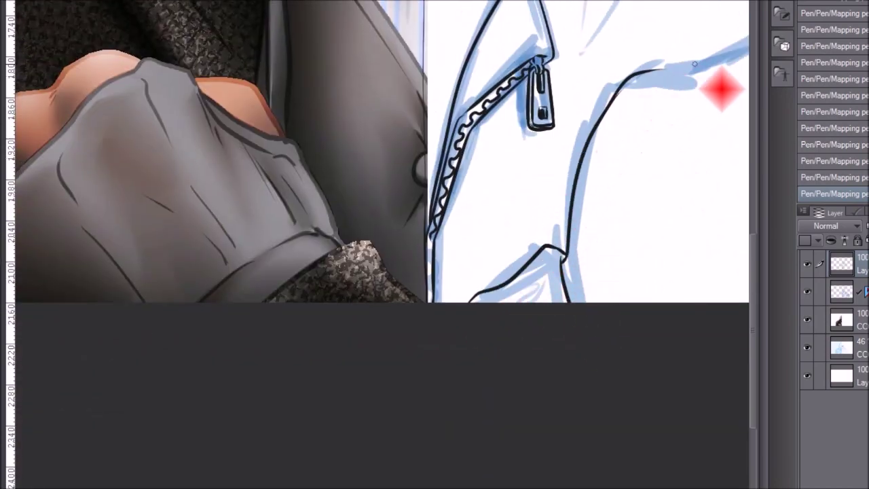
left_click_drag(736, 74, 534, 228)
Step: Ink the outline of the fist with its thumb edge and four rounded knuckles
mouse_move(622, 178)
left_mouse_down()
mouse_move(679, 156)
mouse_move(609, 240)
left_mouse_up()
left_click_drag(689, 299, 297, 349)
left_click_drag(415, 196, 523, 162)
mouse_move(615, 172)
left_mouse_down()
mouse_move(530, 169)
mouse_move(452, 201)
left_mouse_up()
left_click_drag(518, 162, 533, 167)
left_click_drag(614, 169, 592, 220)
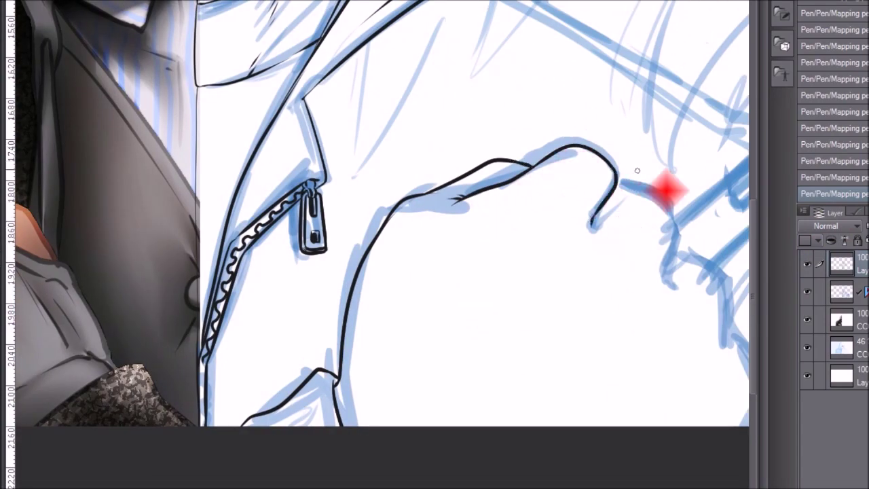
mouse_move(616, 183)
left_mouse_down()
mouse_move(657, 268)
mouse_move(531, 210)
mouse_move(575, 286)
mouse_move(604, 382)
mouse_move(609, 330)
left_mouse_up()
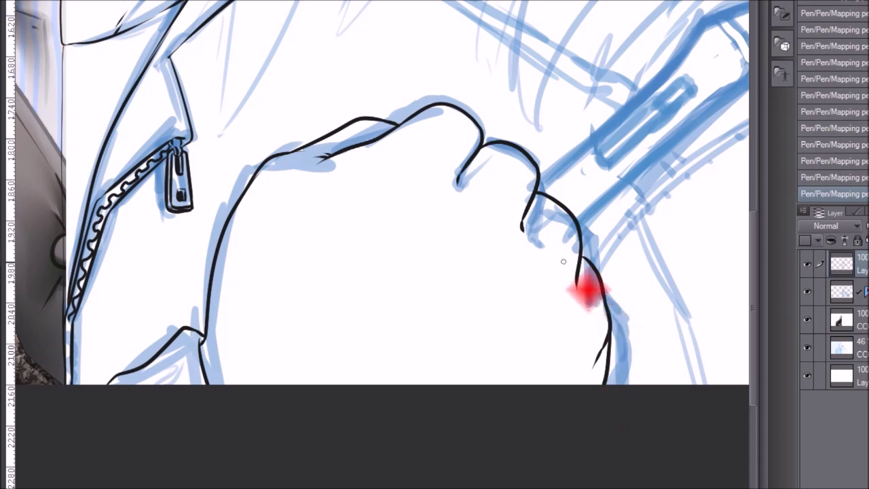
Step: Add crease lines below the knuckles on the back of the hand
left_click_drag(563, 264, 526, 352)
left_click_drag(506, 213, 471, 288)
left_click_drag(440, 181, 410, 212)
left_click_drag(400, 166, 388, 190)
left_click_drag(382, 188, 379, 197)
left_click_drag(375, 200, 370, 212)
mouse_move(473, 365)
left_mouse_down()
mouse_move(566, 354)
mouse_move(640, 383)
left_mouse_up()
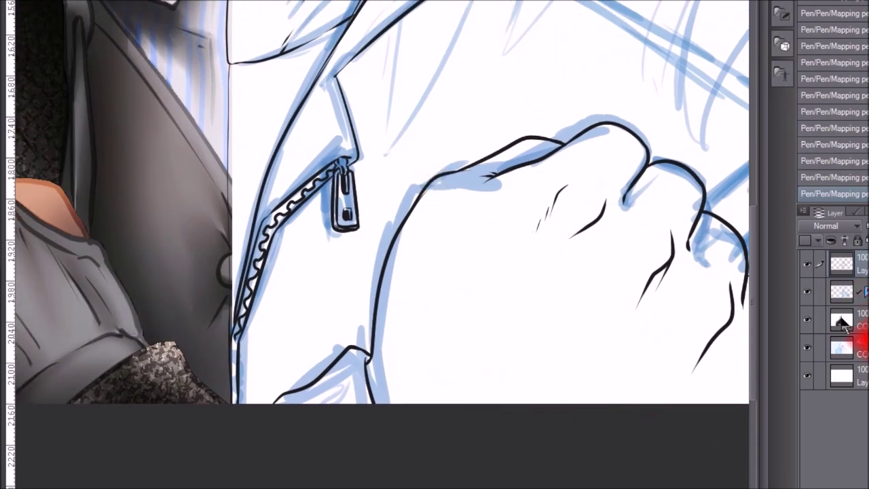
Step: Sketch the fingerless glove's edges in blue across the hand on a new raster layer, and return to the ink layer
key("ctrl+shift+n")
mouse_move(458, 169)
left_mouse_down()
mouse_move(497, 176)
mouse_move(640, 406)
left_mouse_up()
left_click_drag(490, 178, 631, 408)
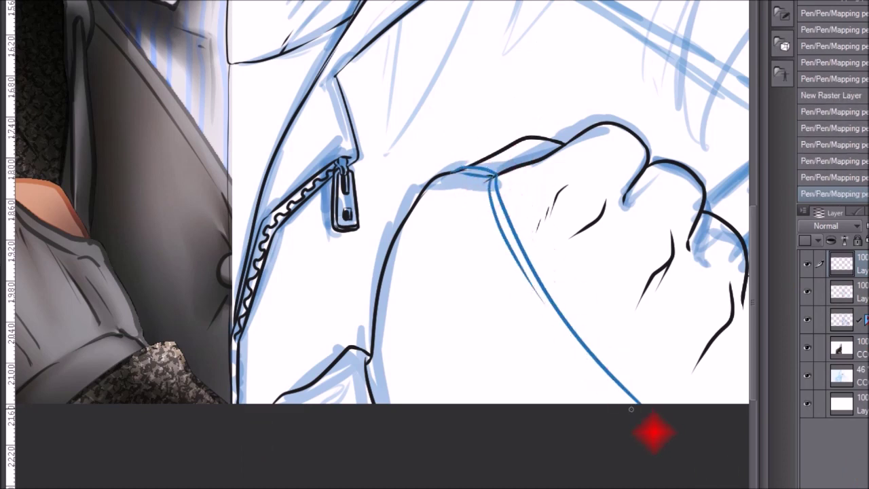
key("p")
mouse_move(479, 165)
left_mouse_down()
mouse_move(435, 220)
mouse_move(404, 222)
left_mouse_up()
mouse_move(384, 251)
left_mouse_down()
mouse_move(411, 207)
mouse_move(373, 311)
mouse_move(411, 211)
left_mouse_up()
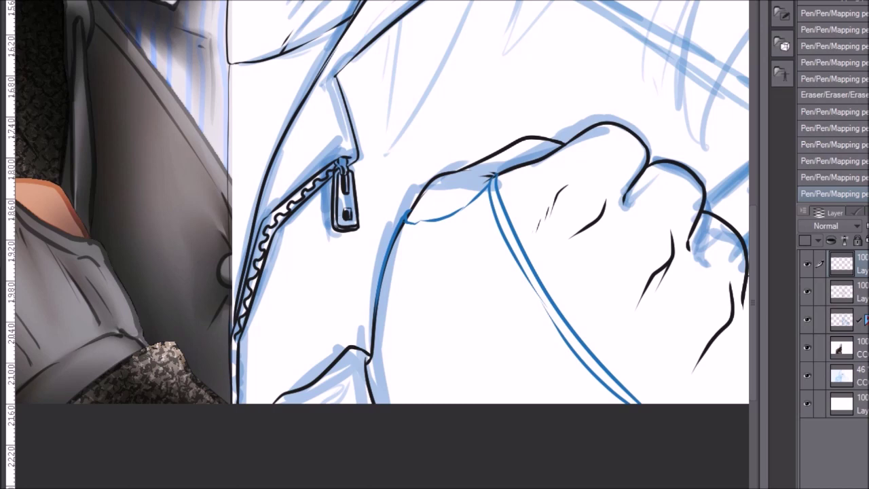
left_click(858, 290)
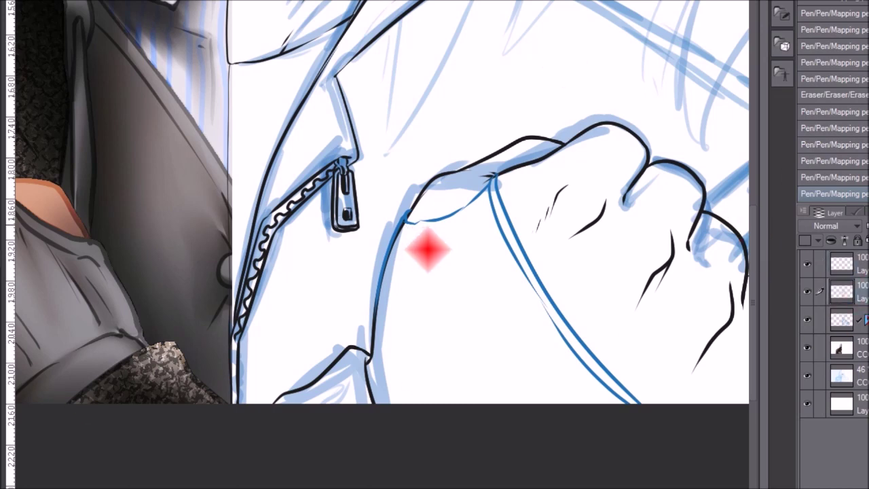
Step: Clean up the ink around the fingerless glove's opening and add short gather marks where its blue edge lines meet
key("e")
left_click_drag(404, 219, 382, 326)
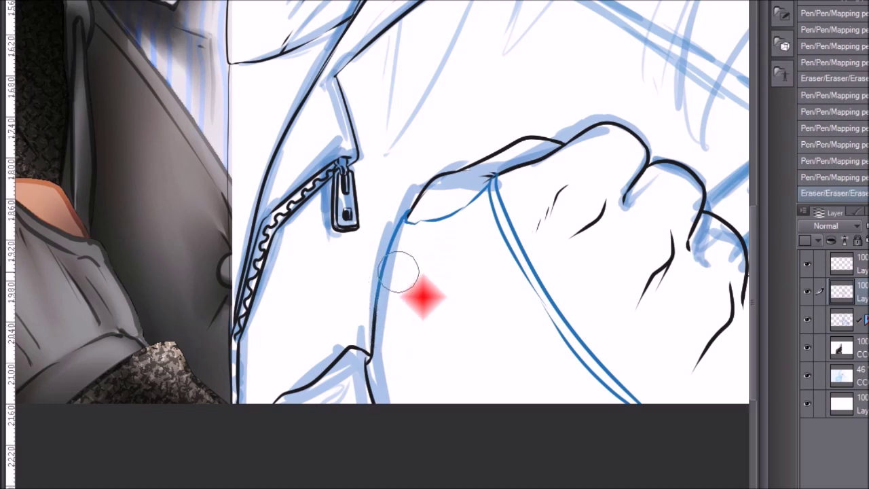
left_click_drag(503, 174, 483, 176)
key("p")
left_click_drag(495, 175, 483, 174)
left_click_drag(494, 176, 484, 173)
left_click_drag(495, 175, 487, 174)
left_click_drag(497, 175, 489, 175)
Step: Try laying a rectangular figure ruler over the sketched stylus barrel and adjusting its corners to the sketch
left_click_drag(614, 1, 444, 10)
left_click_drag(736, 101, 608, 125)
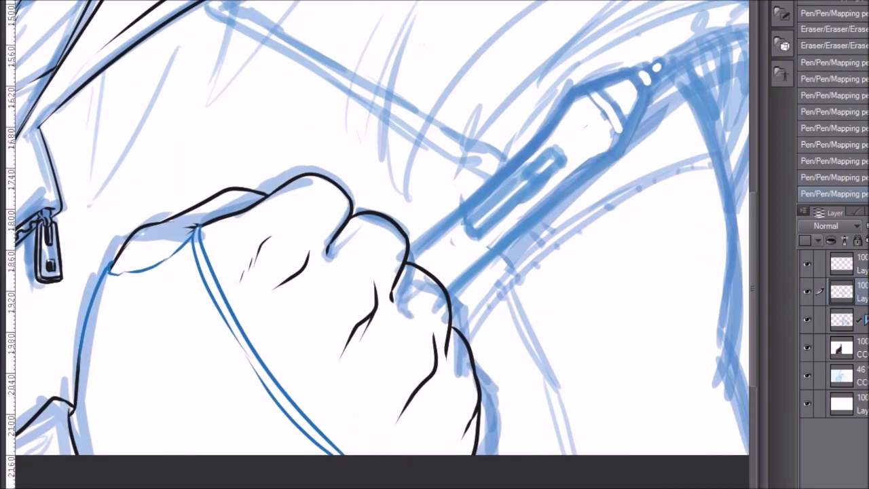
left_click_drag(411, 247, 527, 148)
left_click(840, 174)
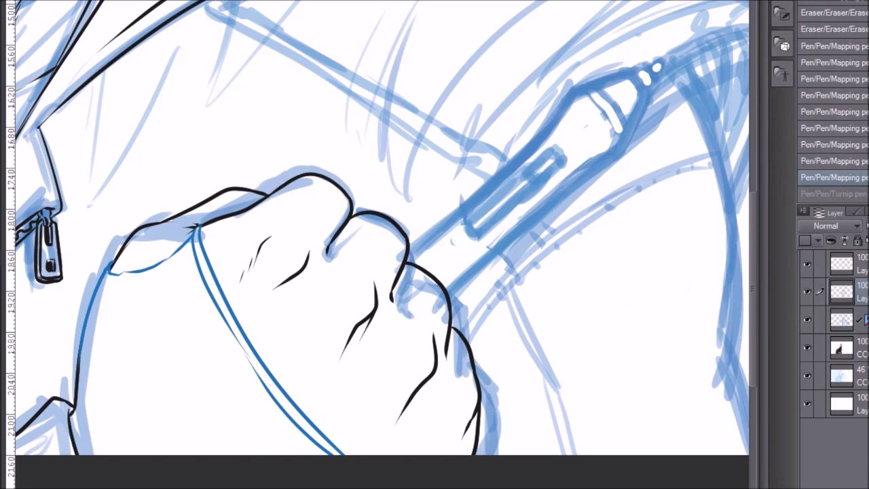
mouse_move(438, 254)
left_mouse_down()
mouse_move(687, 190)
mouse_move(655, 84)
mouse_move(608, 130)
left_mouse_up()
left_click(656, 83)
left_click(838, 178)
left_click_drag(650, 107, 590, 94)
left_click_drag(502, 73, 502, 72)
left_click(574, 107)
left_click_drag(596, 89, 594, 93)
left_click_drag(500, 79, 498, 78)
Step: Ink the two parallel edges of the stylus barrel along the ruler, starting at the knuckles
key("p")
left_click_drag(433, 281, 561, 167)
mouse_move(477, 321)
left_mouse_down()
mouse_move(605, 206)
mouse_move(600, 214)
left_mouse_up()
Step: Reshape the ruler's far end by adding and moving control points so it flares towards the stylus tip
key("o")
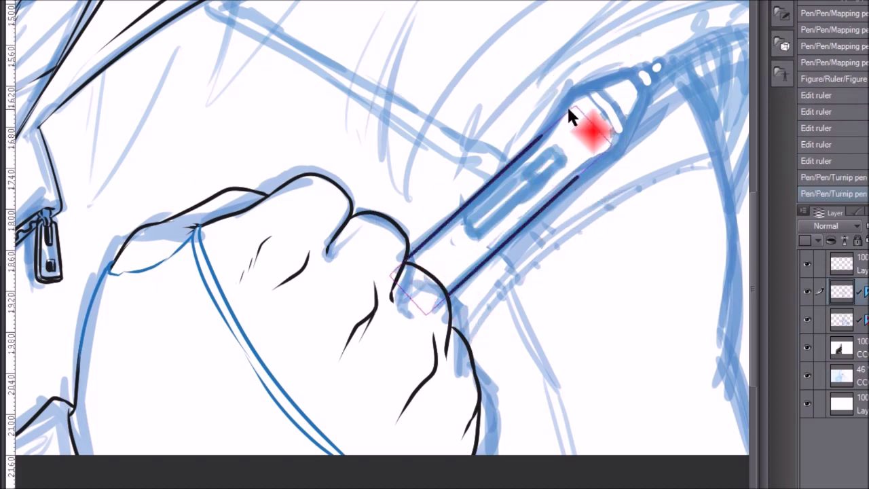
left_click(569, 111)
left_click_drag(570, 109, 541, 136)
left_click_drag(574, 97, 624, 149)
left_click_drag(607, 149, 579, 175)
mouse_move(611, 144)
left_mouse_down()
mouse_move(626, 151)
mouse_move(617, 155)
left_mouse_up()
left_click_drag(592, 167, 604, 157)
left_click_drag(574, 105, 567, 106)
left_click_drag(571, 95, 560, 114)
left_click_drag(617, 156, 623, 151)
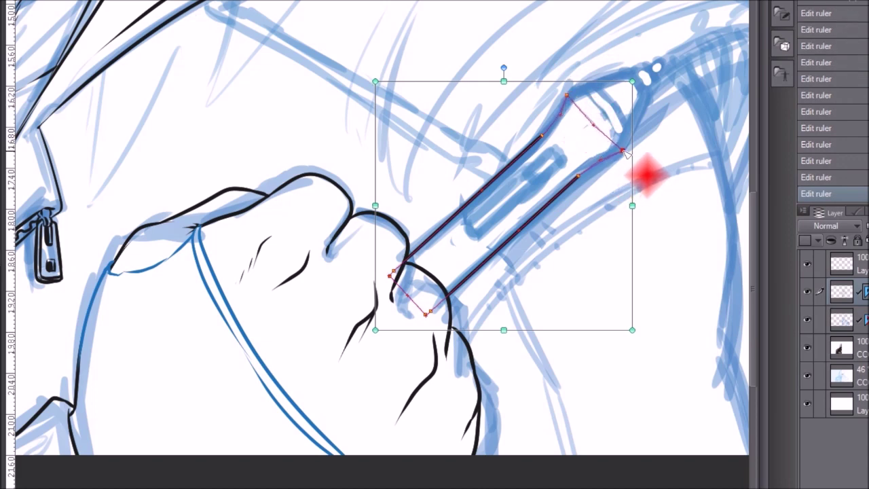
Step: Ink both flared edges of the stylus barrel along the reshaped ruler and delete the ruler
key("p")
mouse_move(542, 136)
left_mouse_down()
mouse_move(567, 95)
mouse_move(619, 151)
left_mouse_up()
mouse_move(619, 150)
left_mouse_down()
mouse_move(580, 173)
mouse_move(618, 151)
left_mouse_up()
left_click(834, 177)
left_click(834, 163)
left_click_drag(601, 161, 619, 150)
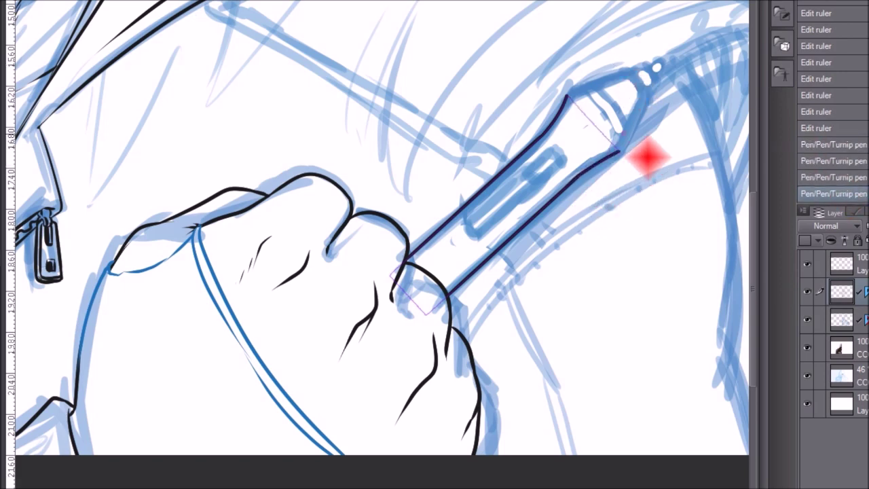
key("o")
left_click(577, 98)
key("Delete")
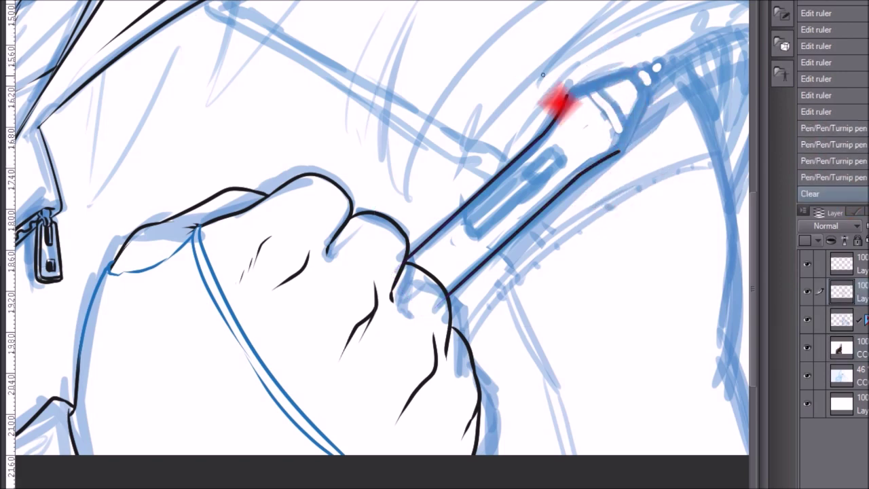
Step: Lay a symmetry ruler along the stylus's centre axis and erase the flared lines near its tip
left_click_drag(430, 273, 664, 59)
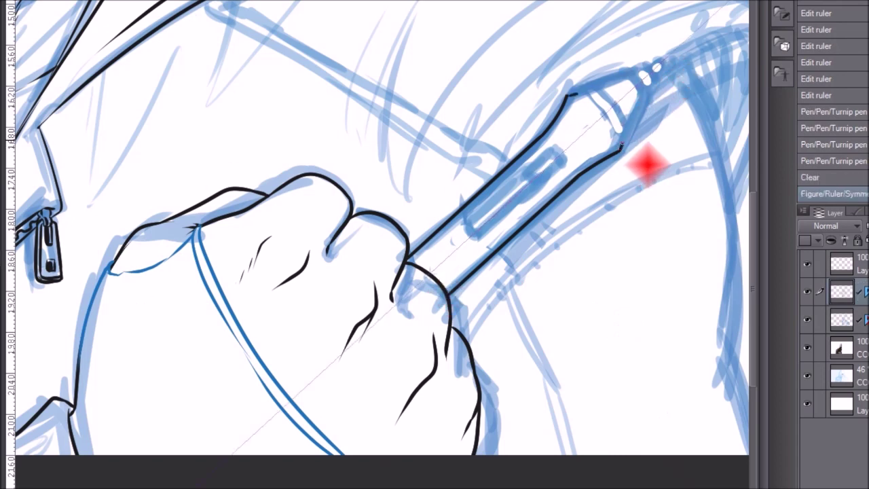
left_click_drag(620, 149, 624, 143)
key("e")
left_click_drag(580, 112, 558, 113)
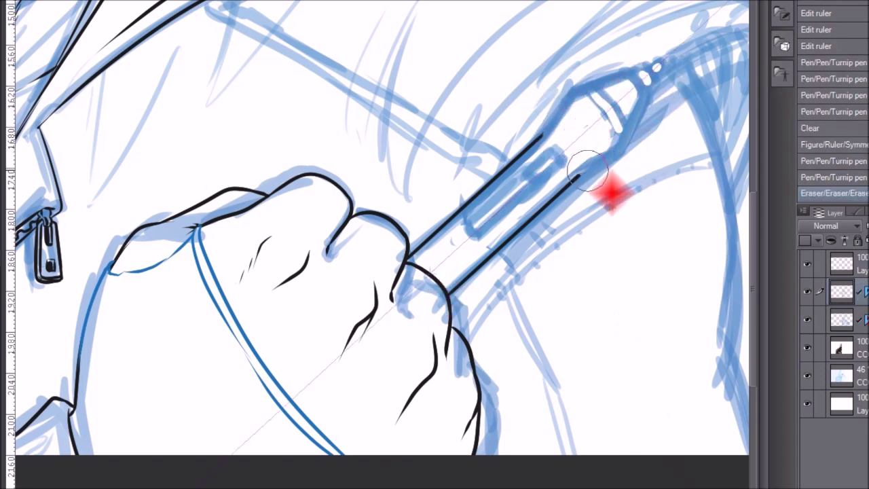
left_click_drag(584, 164, 589, 139)
key("o")
left_click(659, 68)
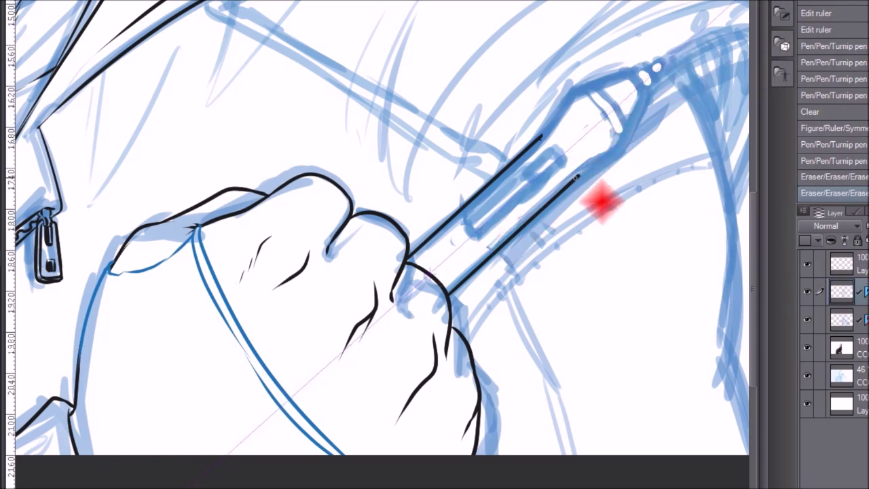
Step: Erase the remaining barrel lines, hiding the symmetry ruler to clean their ends at the knuckles and showing it again
left_click_drag(645, 174, 481, 305)
left_click_drag(422, 249, 416, 249)
right_click(866, 291)
left_click(807, 333)
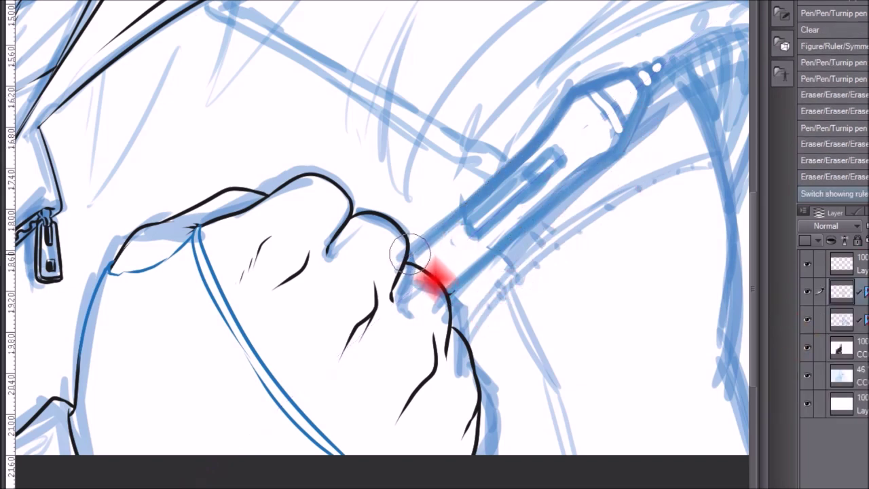
left_click_drag(410, 254, 413, 255)
left_click_drag(453, 293, 446, 286)
left_click(867, 292)
Step: Ink the stylus barrel's mirrored edges with the symmetry ruler, from the knuckles to the flared collar
left_click_drag(408, 254, 521, 157)
mouse_move(407, 255)
left_mouse_down()
mouse_move(551, 126)
mouse_move(573, 91)
mouse_move(593, 85)
mouse_move(626, 122)
left_mouse_up()
key("ctrl+z")
key("e")
left_click_drag(589, 80, 618, 114)
key("p")
key("ctrl+z")
key("ctrl+z")
key("p")
Step: Ink the stylus's collar bands, tapered cone and small nib symmetrically about its axis
left_click_drag(589, 86, 631, 147)
mouse_move(587, 86)
left_mouse_down()
mouse_move(597, 83)
mouse_move(624, 109)
mouse_move(623, 68)
mouse_move(642, 85)
left_mouse_up()
left_click(832, 164)
left_click(832, 176)
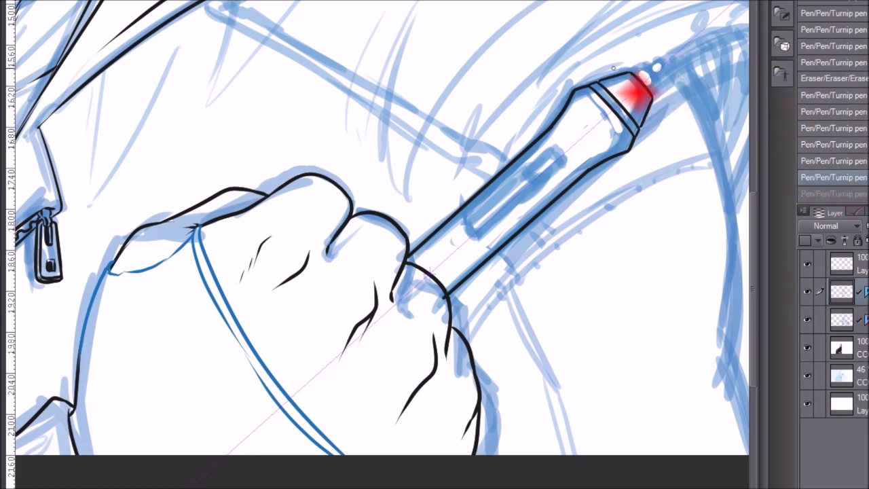
left_click_drag(645, 80, 668, 62)
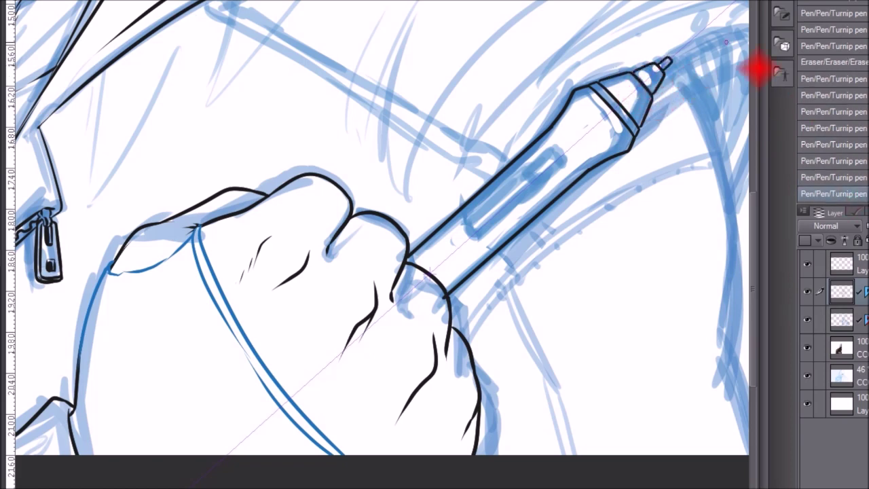
Step: Hide the symmetry ruler and ink the rectangular side button with its divider on the stylus barrel
right_click(867, 292)
left_click(841, 299)
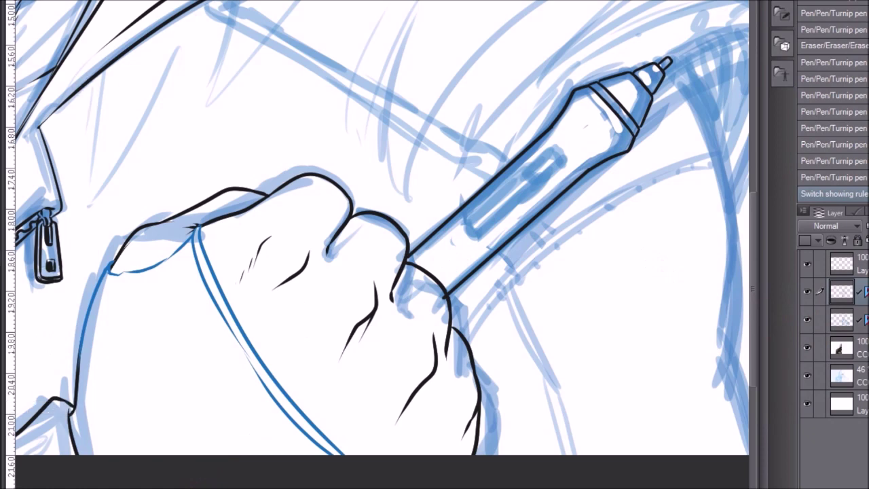
mouse_move(464, 230)
left_mouse_down()
mouse_move(577, 215)
mouse_move(571, 160)
mouse_move(524, 105)
mouse_move(559, 141)
mouse_move(490, 202)
mouse_move(553, 155)
mouse_move(532, 181)
left_mouse_up()
left_click(569, 158)
key("o")
key("p")
key("o")
left_click(538, 176)
key("Delete")
Step: Ink the sleeve's curved inner fold from the stylus tip and the outer contour around the shoulder's end
key("p")
mouse_move(715, 327)
left_mouse_down()
mouse_move(632, 355)
mouse_move(656, 305)
left_mouse_up()
key("e")
mouse_move(377, 279)
left_mouse_down()
mouse_move(369, 246)
mouse_move(392, 274)
left_mouse_up()
key("p")
left_click_drag(383, 261, 391, 272)
left_click_drag(691, 190, 655, 260)
Step: Ink the fold lines above the stylus tip and the sloping shoulder line up to the hood
left_click_drag(580, 103, 641, 81)
mouse_move(639, 81)
left_mouse_down()
mouse_move(671, 83)
mouse_move(635, 223)
mouse_move(694, 66)
mouse_move(590, 67)
mouse_move(508, 122)
left_mouse_up()
mouse_move(675, 45)
left_mouse_down()
mouse_move(555, 57)
mouse_move(413, 174)
left_mouse_up()
left_click_drag(488, 128, 552, 89)
mouse_move(619, 6)
left_mouse_down()
mouse_move(577, 178)
mouse_move(508, 178)
mouse_move(311, 55)
left_mouse_up()
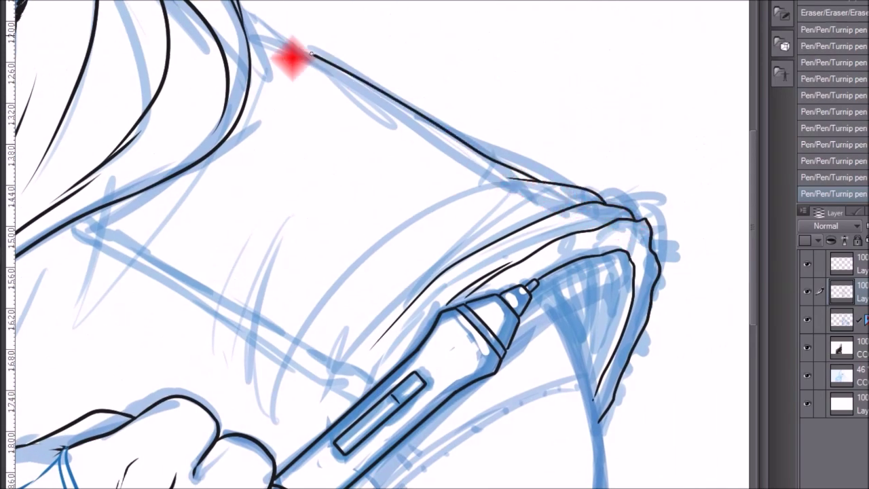
scroll(536, 219, "up", 6)
scroll(421, 258, "down", 8)
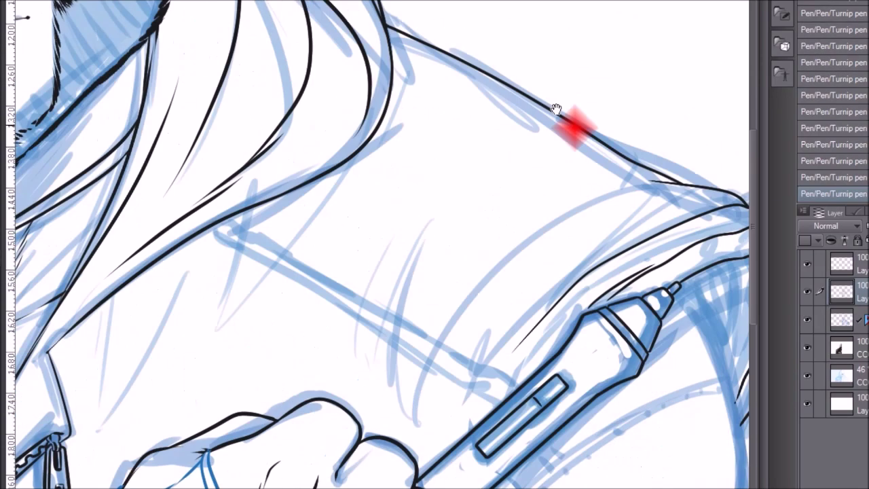
Step: Ink the long sleeve crease and the double seam running across the chest from the hood to the stylus
left_click_drag(413, 328, 525, 152)
mouse_move(538, 229)
left_mouse_down()
mouse_move(572, 267)
mouse_move(642, 291)
left_mouse_up()
left_click_drag(317, 196, 530, 333)
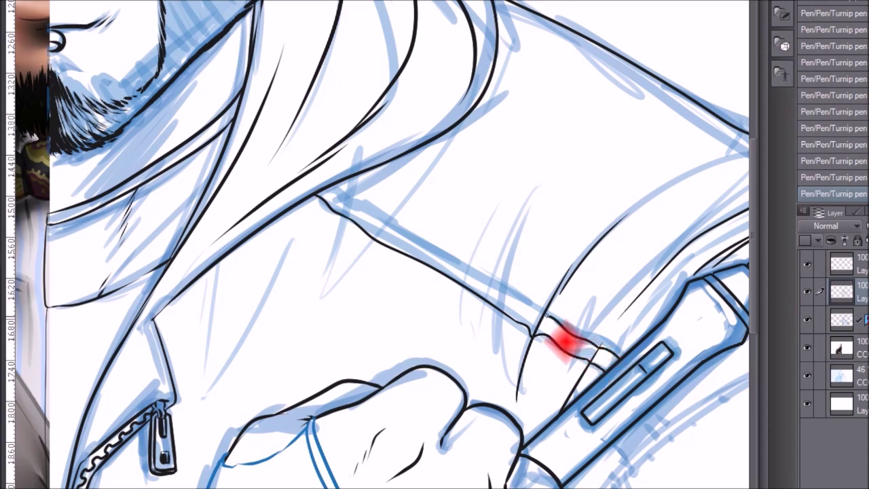
left_click_drag(523, 307, 369, 213)
scroll(339, 173, "down", 1)
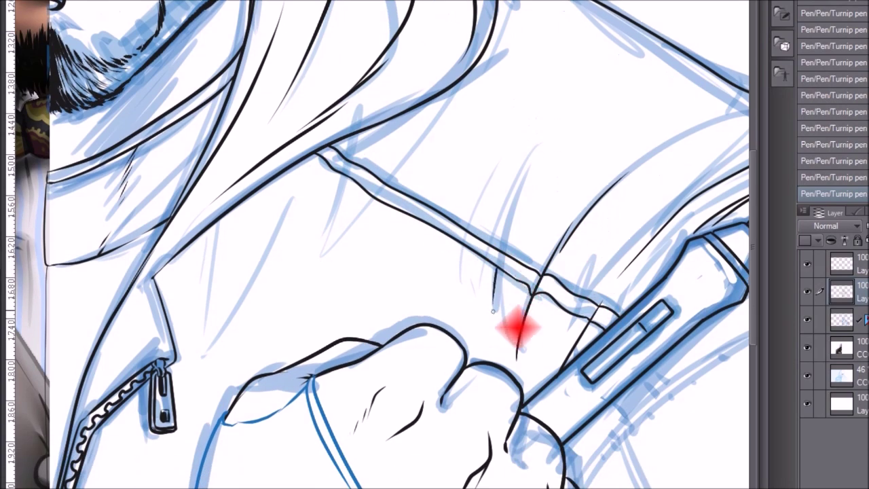
Step: Ink tapered fabric creases on the jacket's chest below the seam and beside the hood
scroll(522, 176, "down", 1)
scroll(523, 176, "left", 3)
left_click_drag(427, 134, 370, 228)
left_click_drag(399, 192, 320, 295)
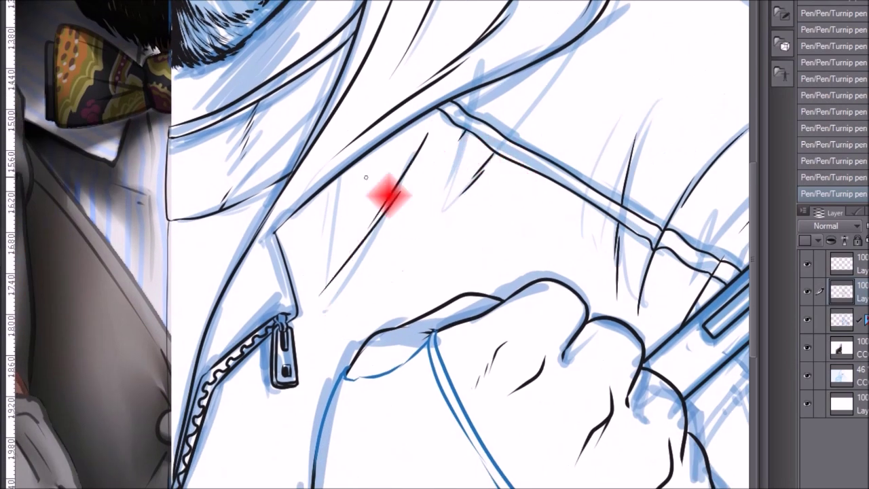
left_click_drag(353, 165, 328, 205)
left_click_drag(406, 121, 386, 164)
left_click_drag(534, 98, 484, 181)
left_click_drag(465, 137, 454, 158)
Step: Ink the arm's contour from the stylus tip down to the canvas's lower edge
left_click_drag(465, 355, 606, 89)
left_click_drag(402, 116, 477, 234)
mouse_move(692, 133)
left_mouse_down()
mouse_move(638, 462)
mouse_move(213, 85)
left_mouse_up()
left_click_drag(635, 211, 622, 244)
left_click_drag(606, 50, 699, 437)
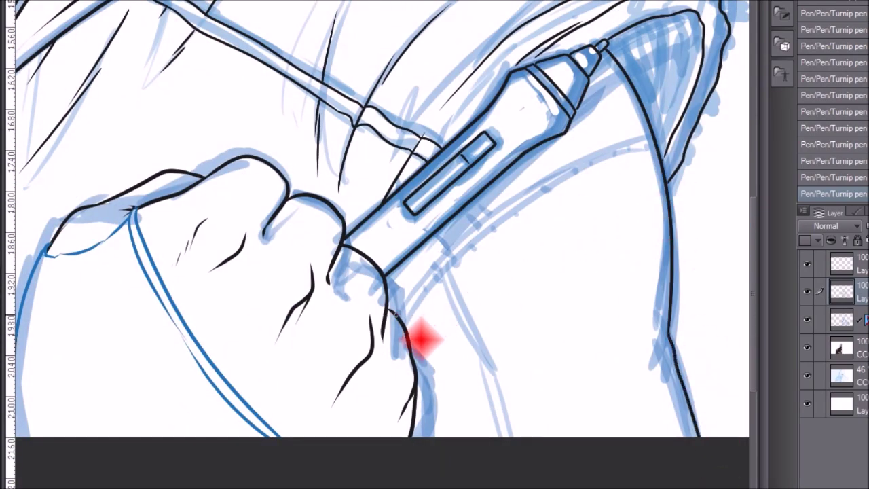
Step: Ink the curved double seam beside the stylus and the double seam descending from it to the canvas edge
left_click_drag(399, 307, 650, 137)
left_click_drag(404, 317, 650, 139)
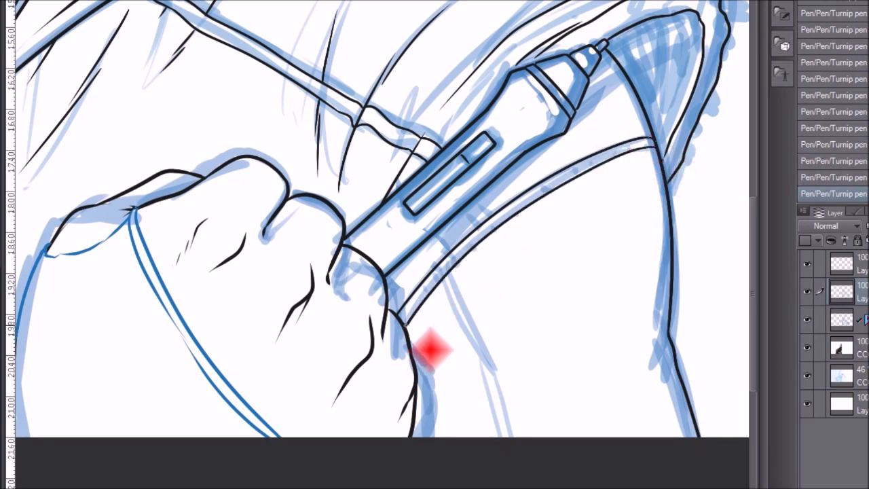
left_click_drag(442, 280, 499, 438)
left_click_drag(509, 438, 451, 272)
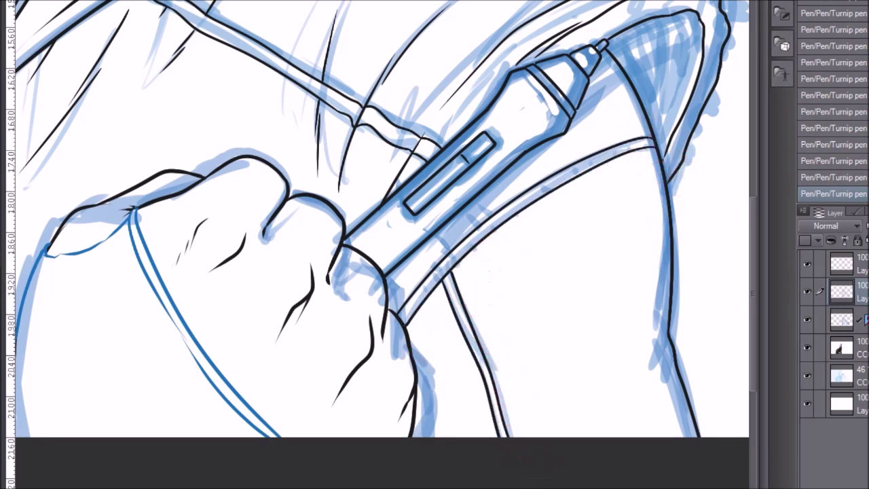
Step: Add dashed stitching along the curved jacket seam beside the stylus with the ruled line decoration brush
mouse_move(419, 333)
left_mouse_down()
mouse_move(477, 261)
mouse_move(608, 176)
left_mouse_up()
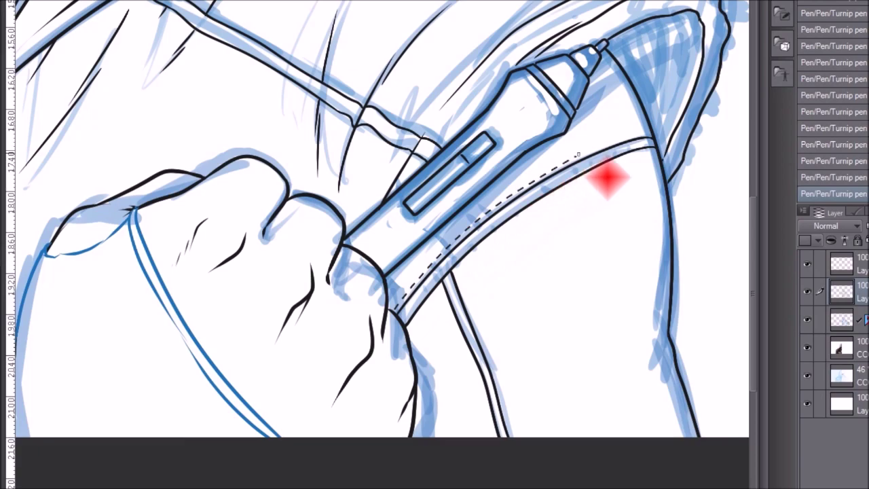
left_click_drag(272, 198, 603, 361)
mouse_move(379, 87)
left_mouse_down()
mouse_move(281, 150)
mouse_move(202, 184)
left_mouse_up()
left_click_drag(410, 257, 251, 294)
left_click_drag(608, 5, 349, 80)
left_click_drag(210, 482, 384, 471)
Step: Add dashed stitching along the edges of the angular panel above the hair inside the hood
mouse_move(238, 255)
left_mouse_down()
mouse_move(273, 264)
mouse_move(522, 134)
left_mouse_up()
left_click_drag(619, 150, 638, 472)
mouse_move(445, 55)
left_mouse_down()
mouse_move(494, 205)
mouse_move(507, 198)
left_mouse_up()
left_click_drag(321, 233, 402, 161)
key("ctrl+z")
left_click_drag(471, 129, 321, 233)
left_click_drag(542, 120, 369, 296)
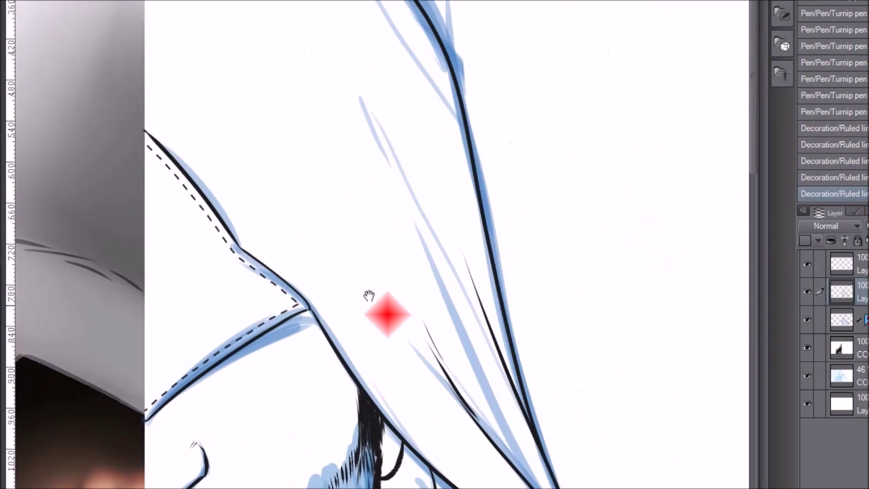
Step: Add dashed stitching along the hood's front edge down around its lower curve and erase the stray end
mouse_move(149, 122)
left_mouse_down()
mouse_move(309, 292)
mouse_move(389, 405)
left_mouse_up()
left_click_drag(462, 435, 264, 116)
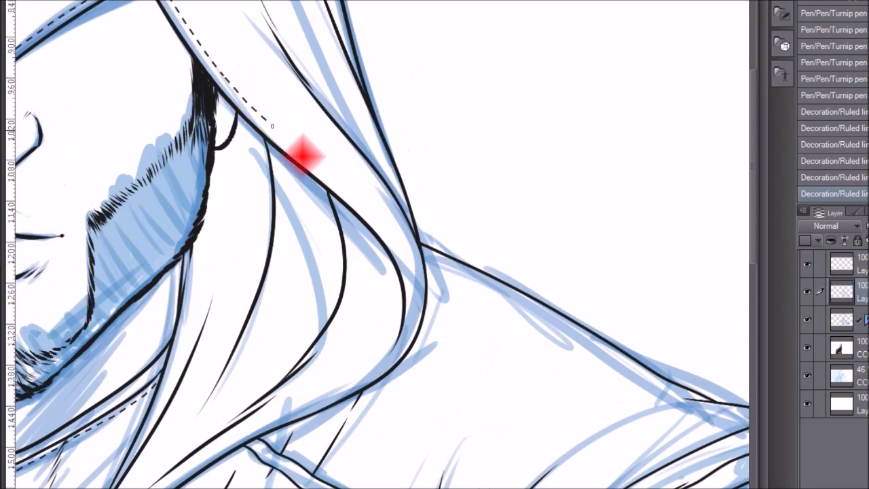
mouse_move(419, 271)
left_mouse_down()
mouse_move(387, 401)
mouse_move(374, 346)
left_mouse_up()
key("e")
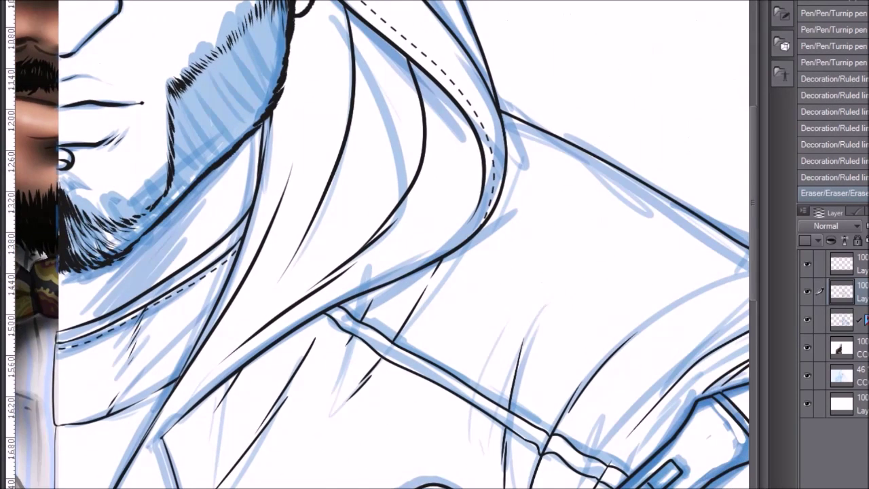
left_click_drag(480, 198, 437, 246)
left_click_drag(472, 125, 439, 235)
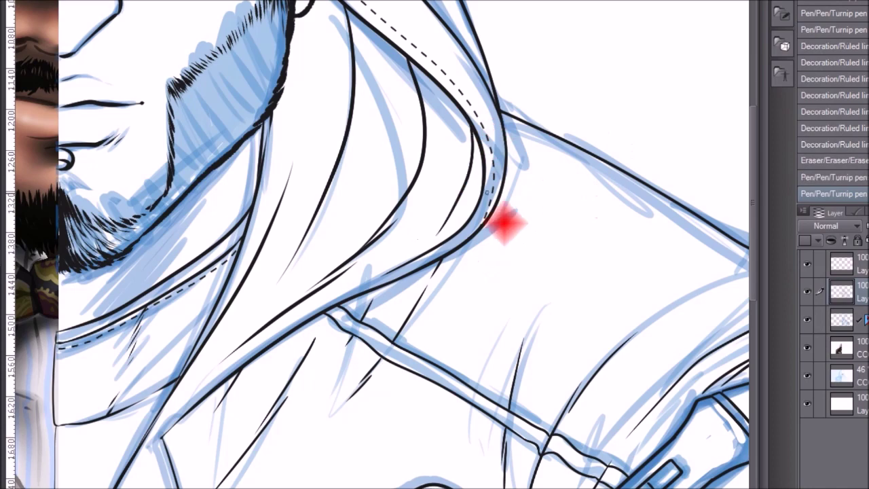
key("ctrl+z")
key("ctrl+z")
Step: Ink thin fold lines inside the hood's lower curve and in the fabric below the ear
left_click_drag(478, 139, 434, 232)
left_click_drag(480, 198, 421, 255)
left_click_drag(468, 224, 418, 256)
key("ctrl+z")
key("ctrl+z")
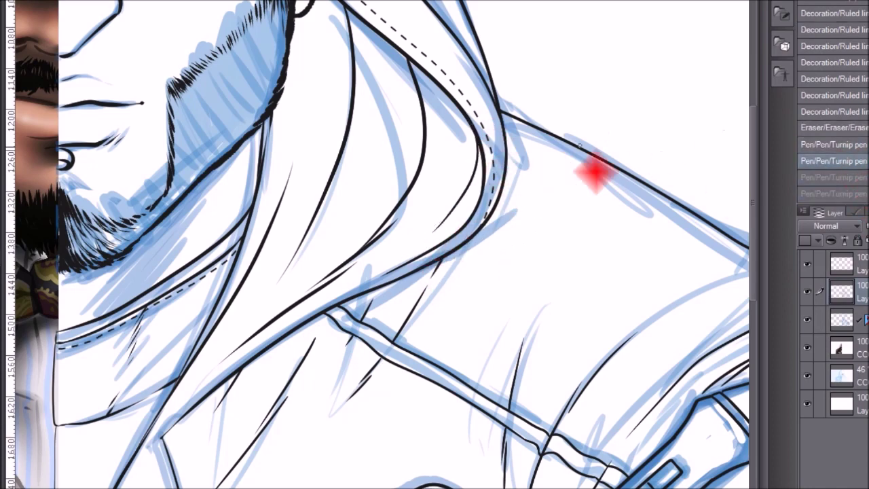
left_click_drag(389, 191, 349, 55)
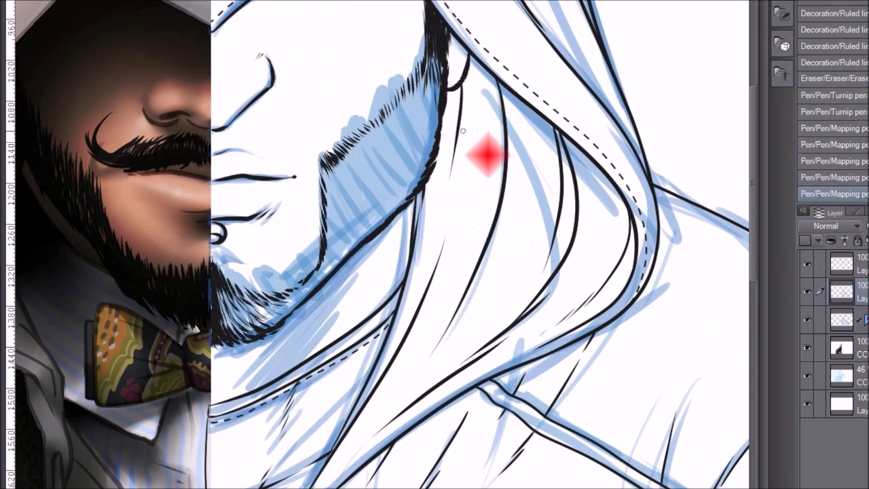
Step: Add a raster layer, fit a narrow ellipse ruler over the earlobe, and trace the earring's outline with the Mapping pen
key("ctrl+shift+n")
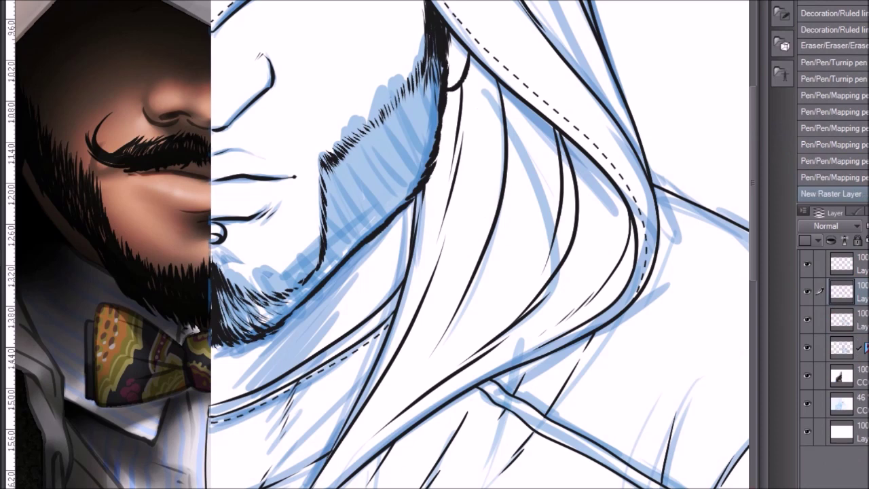
left_click(474, 127)
left_click_drag(474, 88, 469, 82)
left_click_drag(441, 108, 440, 111)
left_click_drag(468, 83, 478, 49)
key("p")
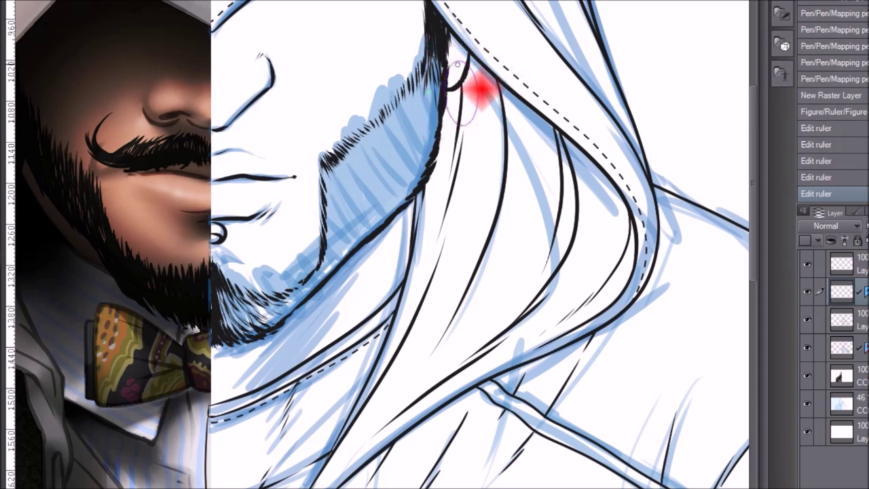
left_click_drag(460, 123, 452, 122)
mouse_move(453, 123)
left_mouse_down()
mouse_move(468, 63)
mouse_move(482, 62)
mouse_move(480, 55)
left_mouse_up()
Step: Adjust the ellipse ruler to a narrower ring inside the earring, trace the second edge, and delete the ruler
key("o")
left_click_drag(488, 93, 480, 92)
left_click_drag(462, 53, 465, 53)
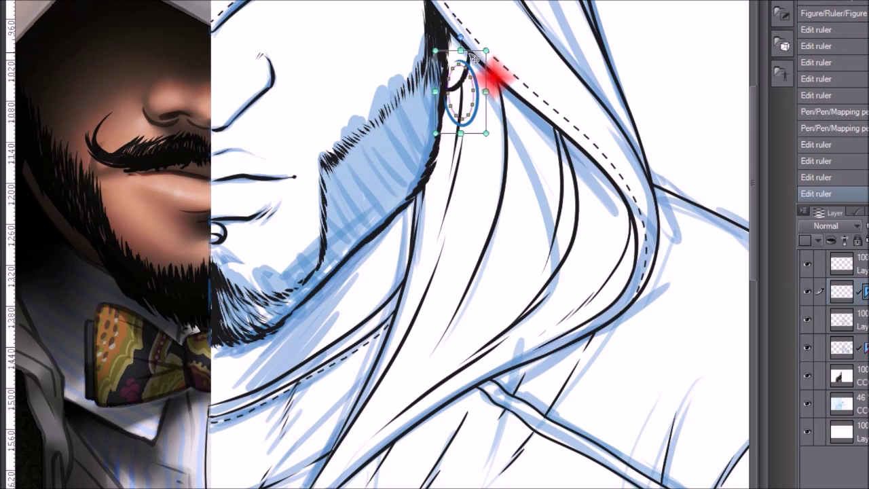
left_click_drag(483, 91, 481, 91)
left_click_drag(460, 37, 458, 40)
left_click_drag(476, 54, 479, 55)
left_click_drag(436, 91, 438, 91)
left_click_drag(471, 53, 468, 80)
left_click_drag(504, 110, 479, 91)
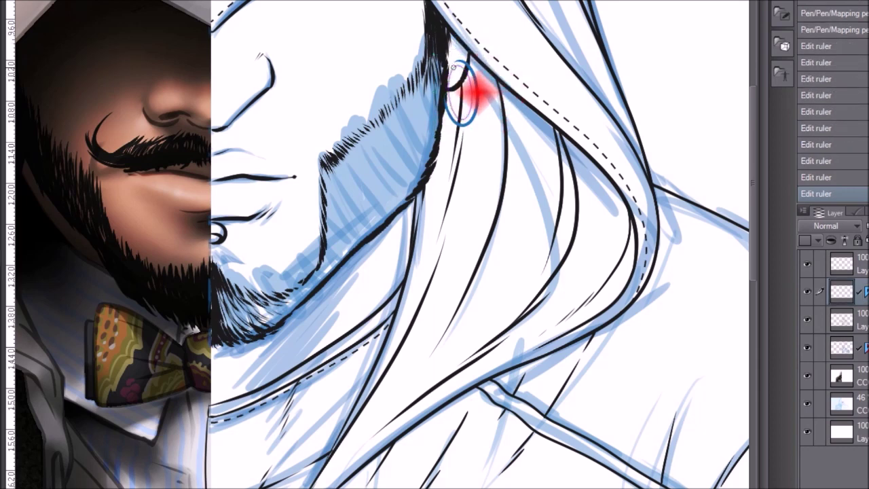
left_click_drag(478, 122, 486, 61)
key("Delete")
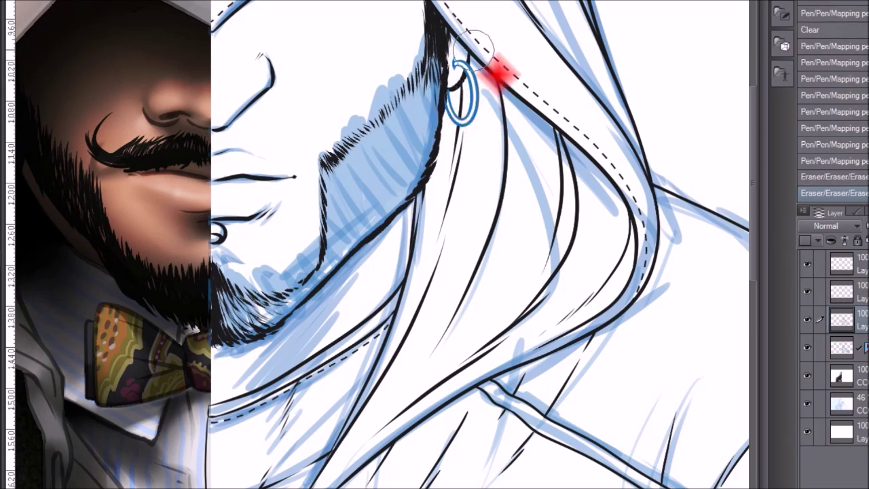
Step: Change the line colour of the earring layer to black
left_click(840, 293)
left_click(14, 1)
left_click(40, 1)
Step: Draw a straight vertical black line down the centre divide between the painted half and the inked half
left_click(532, 143, "alt")
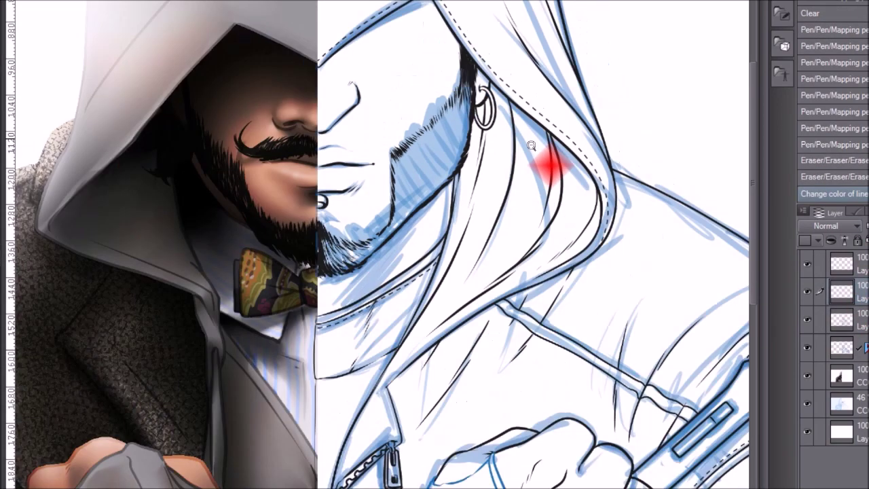
left_click(532, 143, "alt")
left_click_drag(598, 175, 570, 224)
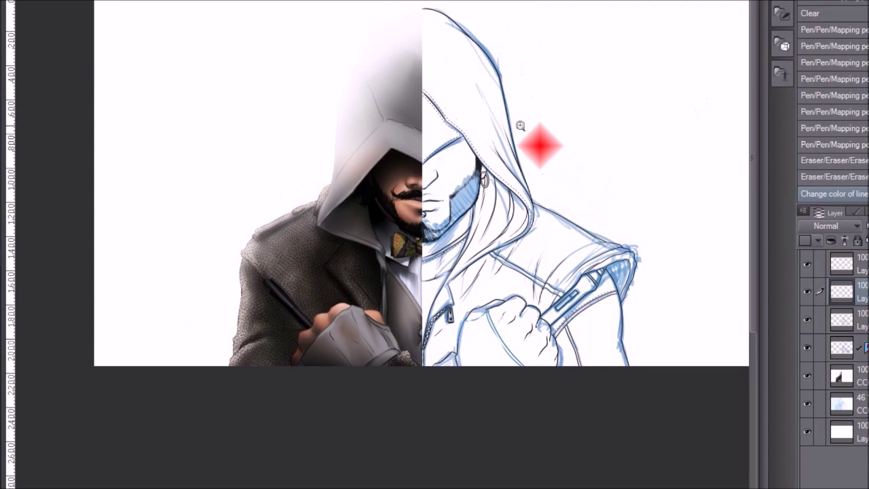
left_click(451, 106)
left_click(403, 82)
key("p")
left_click(385, 88)
left_click(385, 308, "shift")
key("ctrl+z")
left_click_drag(390, 88, 384, 487)
left_click_drag(442, 437, 493, 86)
left_click_drag(437, 150, 435, 422)
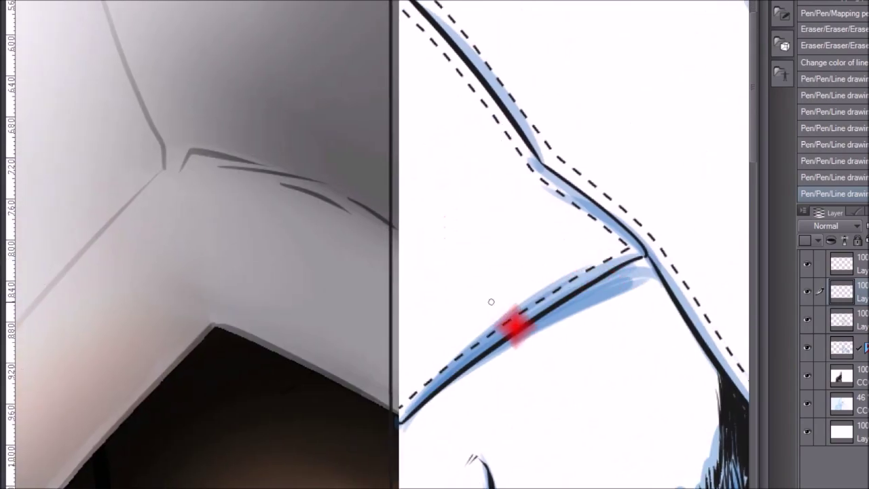
mouse_move(496, 304)
left_mouse_down()
mouse_move(461, 324)
mouse_move(428, 366)
left_mouse_up()
left_click_drag(496, 304, 426, 369)
left_click(841, 179)
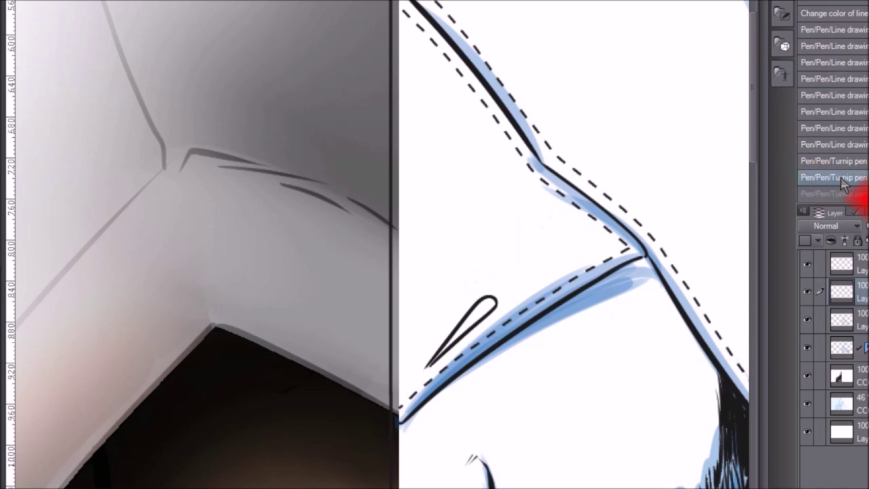
left_click(840, 147)
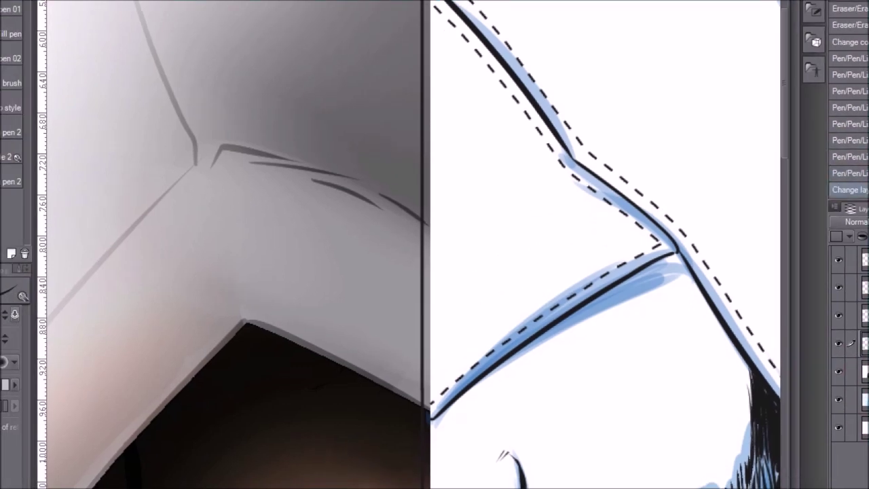
Step: Hide the painted layer and ink the flame-shaped emblem on the hood's forehead with the Turnip pen, following the rough sketch
left_click(806, 375)
left_click(806, 319)
left_click(839, 316)
left_click(541, 275)
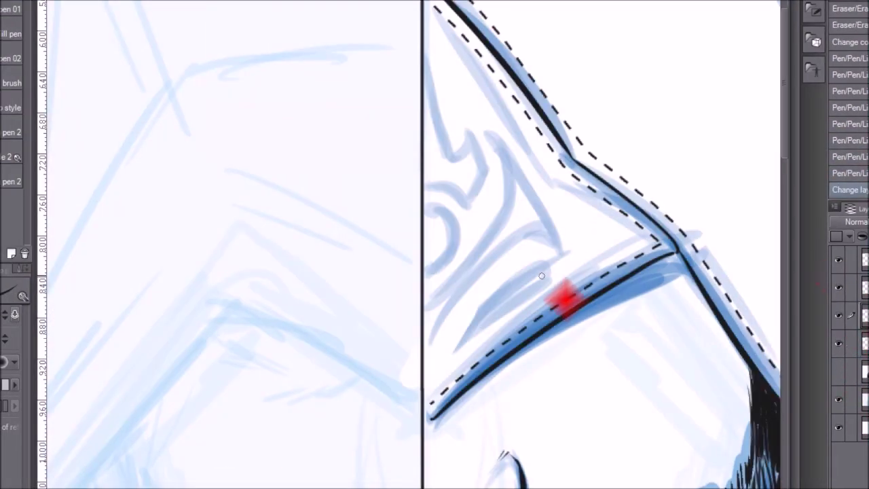
mouse_move(545, 271)
left_mouse_down()
mouse_move(452, 350)
mouse_move(563, 257)
mouse_move(490, 142)
mouse_move(430, 284)
left_mouse_up()
mouse_move(425, 180)
left_mouse_down()
mouse_move(464, 209)
mouse_move(468, 132)
mouse_move(424, 54)
left_mouse_up()
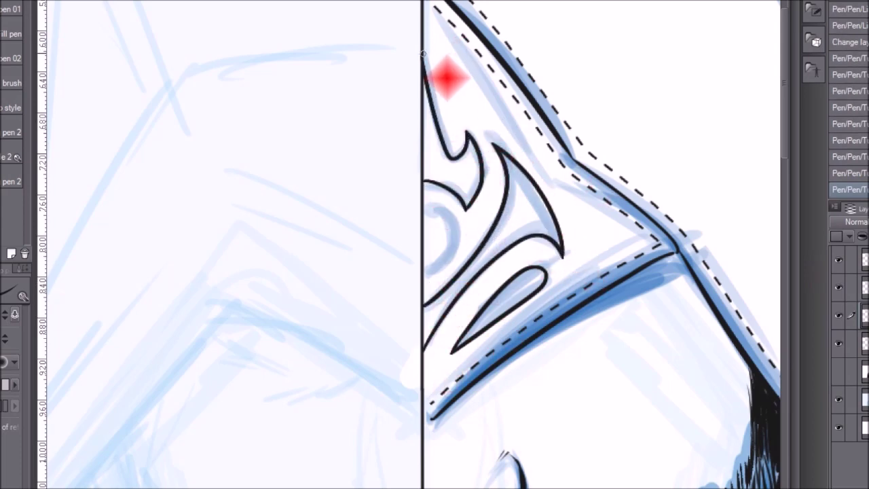
Step: Place an ellipse ruler at the emblem's centre, trace the half circle against the centre line, and delete the ruler
key("u")
left_click_drag(450, 268, 449, 269)
left_click_drag(452, 191, 425, 274)
key("p")
key("Delete")
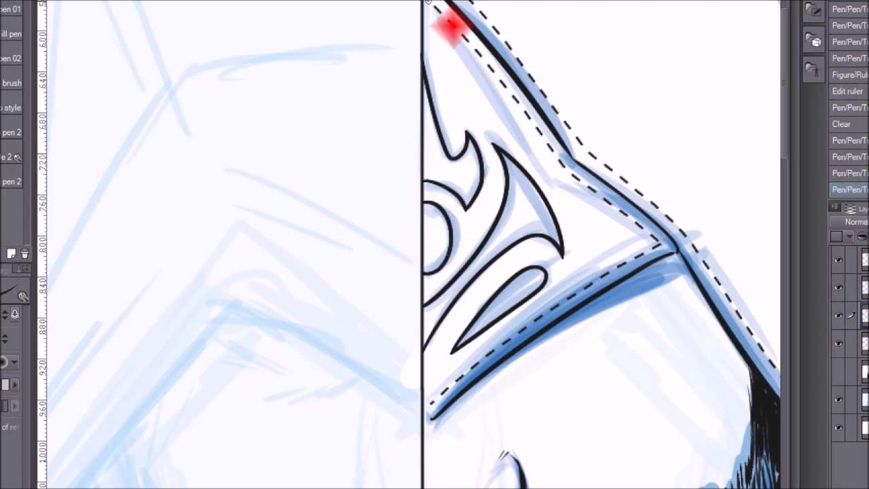
Step: Thicken the nose outline and extend its lower end to the centre line
scroll(604, 223, "down", 4)
scroll(577, 276, "up", 5)
mouse_move(521, 206)
left_mouse_down()
mouse_move(507, 200)
mouse_move(499, 154)
mouse_move(515, 207)
mouse_move(509, 215)
mouse_move(509, 191)
left_mouse_up()
key("e")
key("p")
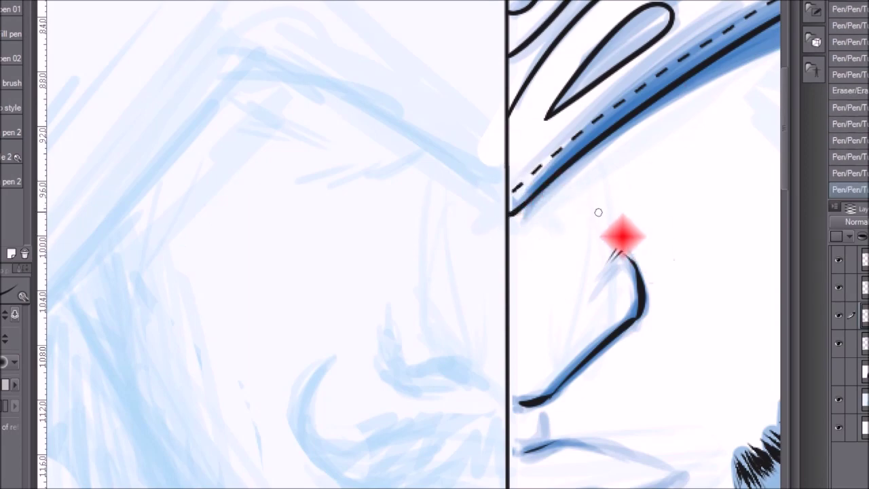
scroll(630, 192, "down", 3)
scroll(613, 250, "up", 5)
mouse_move(498, 307)
left_mouse_down()
mouse_move(467, 298)
mouse_move(529, 298)
mouse_move(718, 124)
left_mouse_up()
left_click_drag(668, 187, 733, 118)
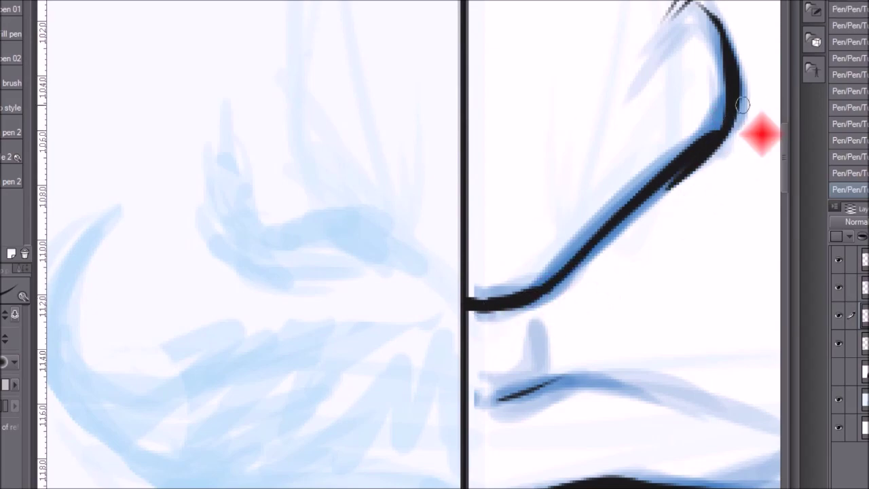
Step: Hide the darker blue sketch layer and merge the three line art layers into one
scroll(634, 240, "down", 6)
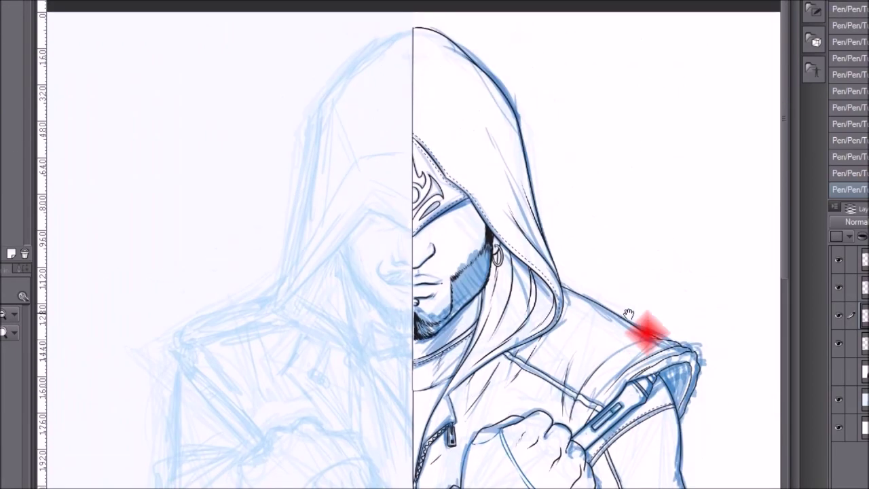
left_click(838, 287)
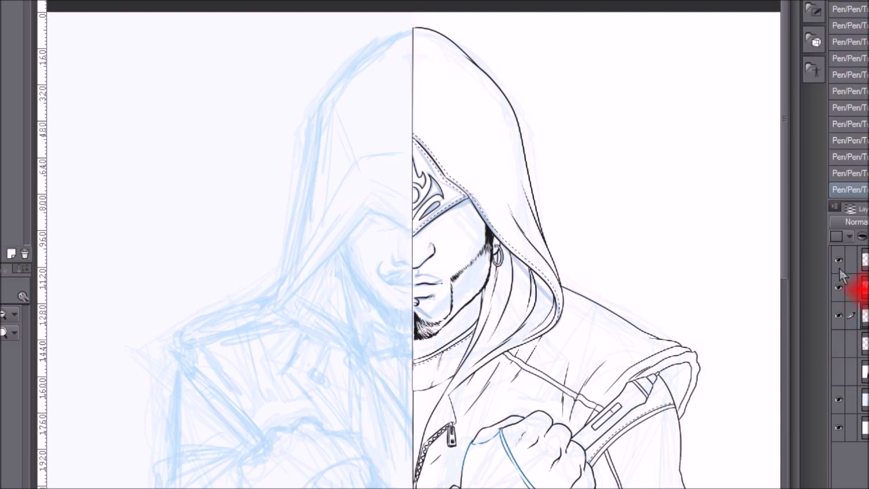
right_click(864, 264)
left_click(836, 202)
left_click(3, 1)
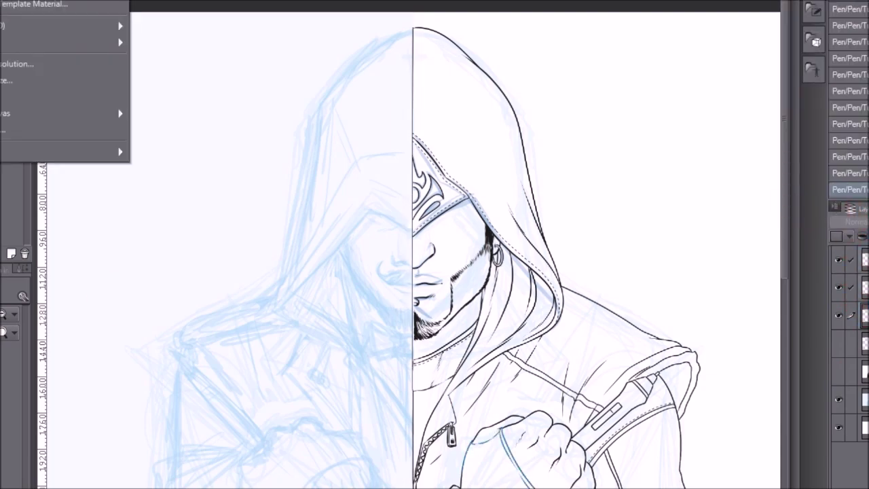
Step: Select the areas outside the inked half figure with Auto select and invert the selection
scroll(413, 244, "down", 1)
key("w")
left_click(640, 126)
left_click(209, 201)
left_click(595, 63, "shift")
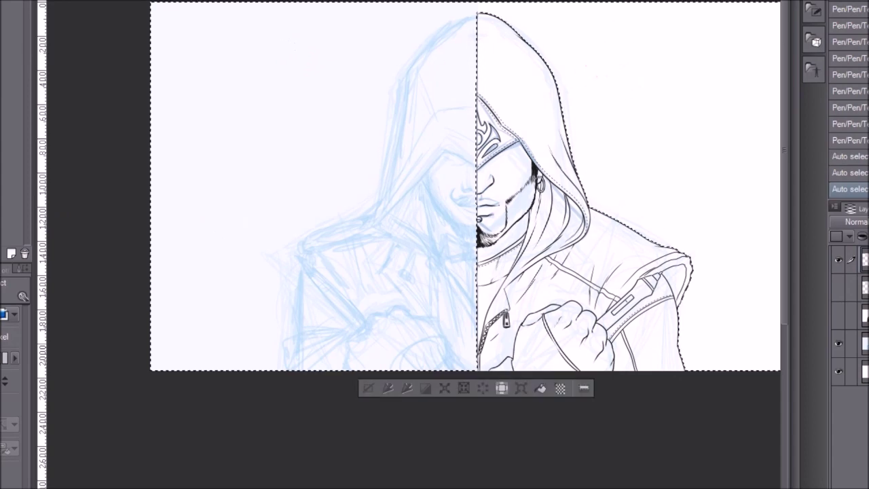
left_click(33, 2)
left_click(61, 4)
Step: Outline the selection around the inked half figure
left_click(2, 2)
left_click(41, 1)
left_click(498, 10)
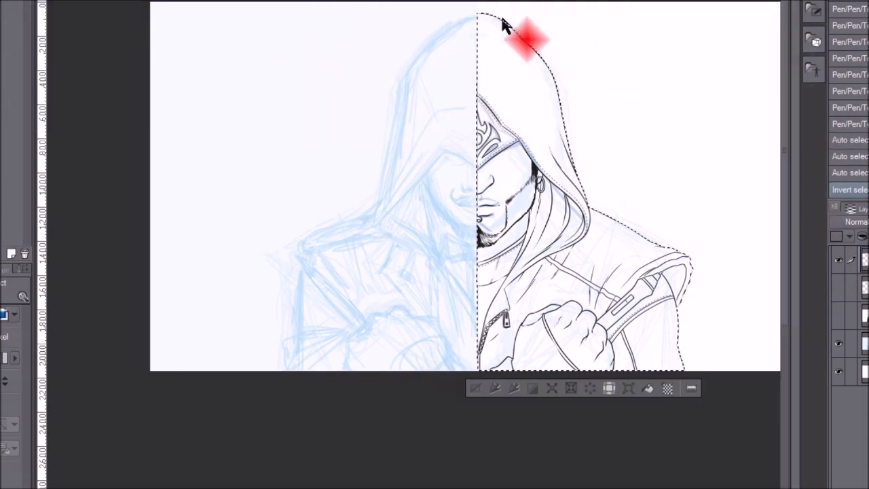
Step: Add a raster layer for the flat colours and choose a light peach skin tone as the drawing colour
key("ctrl+shift+n")
double_click(4, 254)
left_click_drag(566, 156, 565, 137)
left_click(435, 59)
left_click_drag(435, 60, 437, 59)
left_click(563, 122)
left_click(435, 45)
left_click_drag(561, 124, 563, 119)
left_click_drag(435, 70, 433, 97)
left_click(565, 100)
left_click_drag(567, 105, 566, 81)
left_click(293, 231)
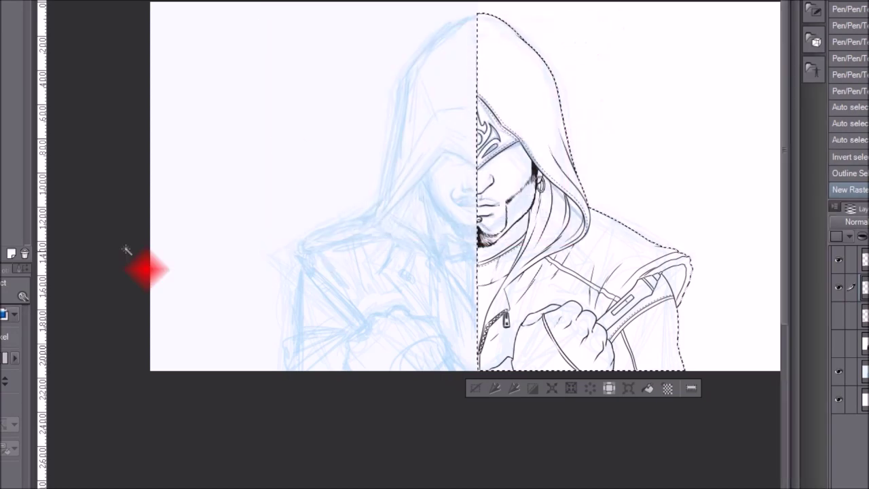
Step: Fill the selected half figure with the peach skin tone and clear the selection
left_click(648, 387)
key("ctrl+d")
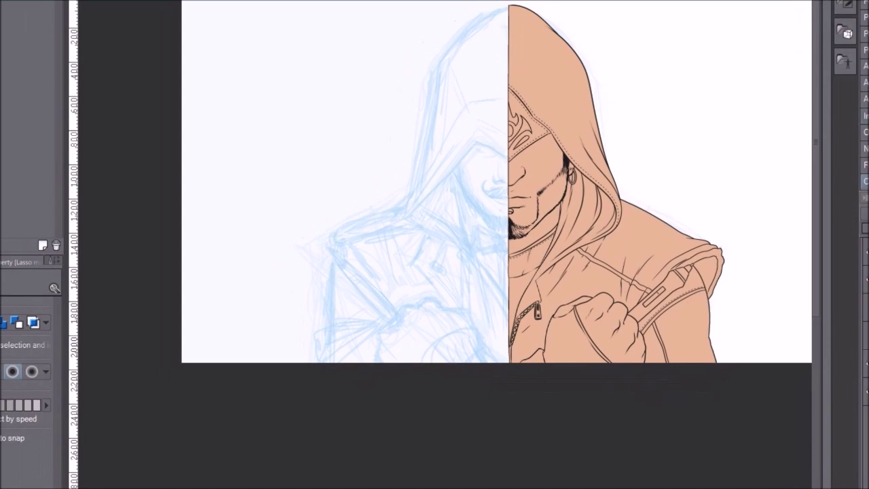
Step: Select the blank half of the canvas beside the painted figure with the Rectangle marquee, starting at the centre divide
left_click(866, 219)
left_click(865, 259)
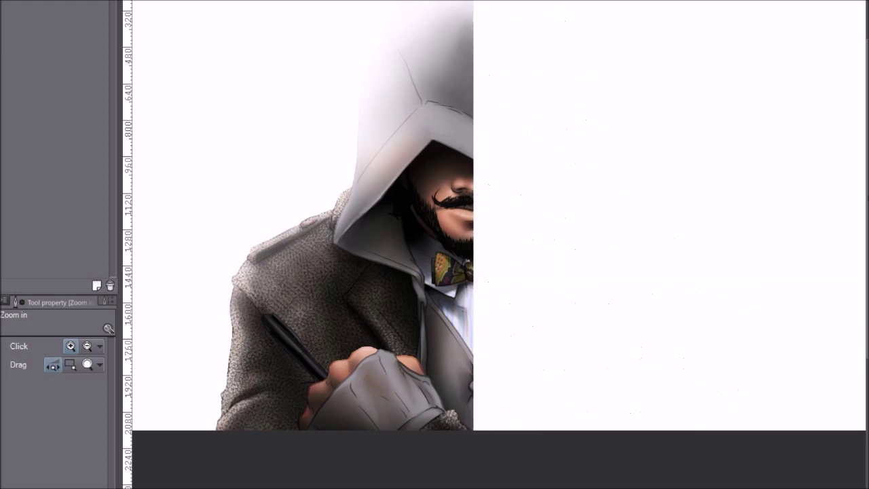
key("m")
left_click_drag(473, 431, 868, 0)
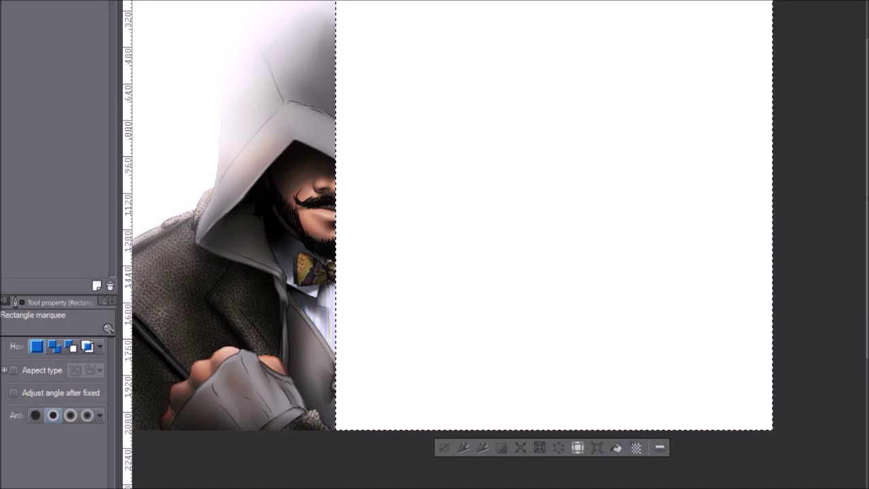
left_click(691, 113)
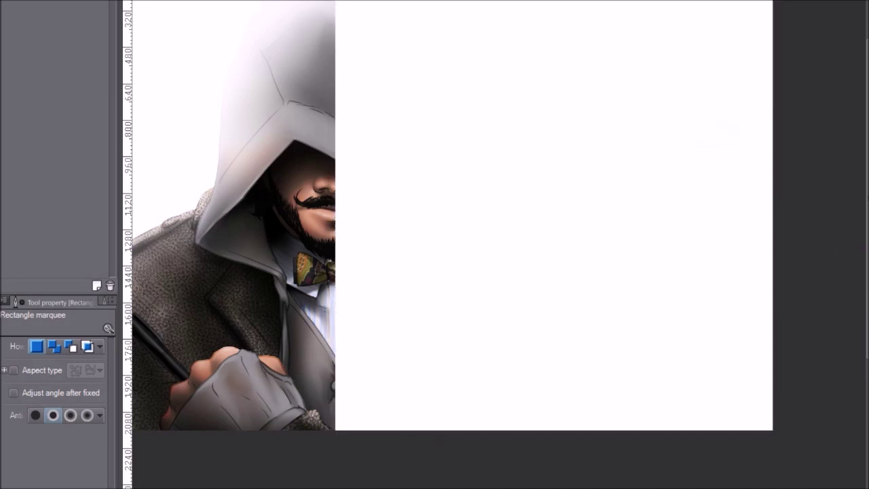
key("ctrl+z")
Step: Examine the selection's edge along the centre divide and the flat-coloured half of the face up close
key("ctrl+space")
left_click(338, 239)
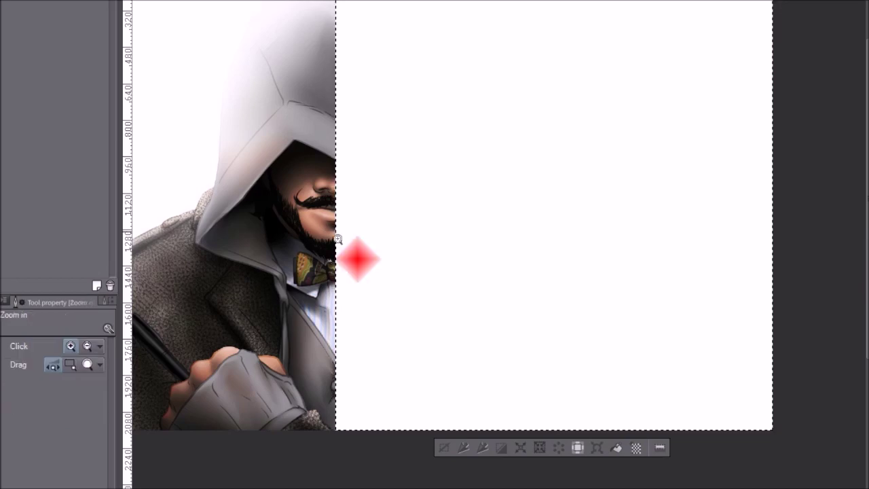
left_click(337, 238)
left_click(333, 217)
left_click_drag(333, 197, 496, 316)
left_click(477, 184, "alt")
left_click(486, 194, "alt")
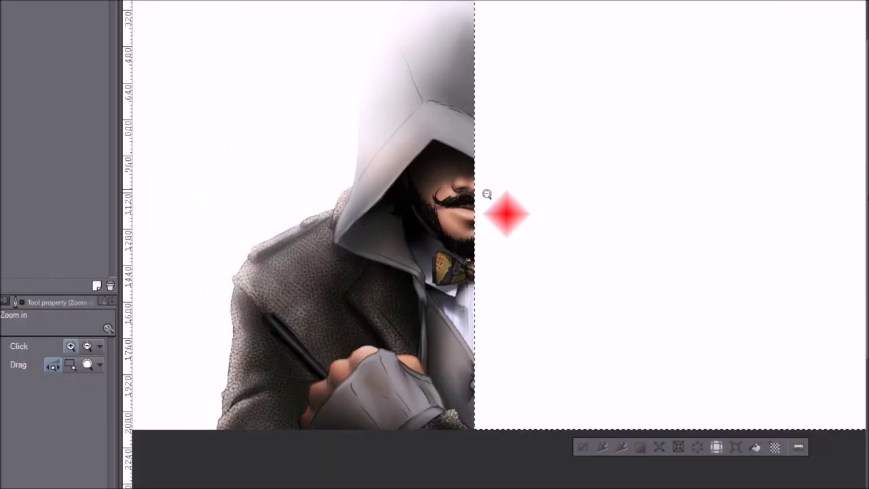
left_click(487, 194, "alt")
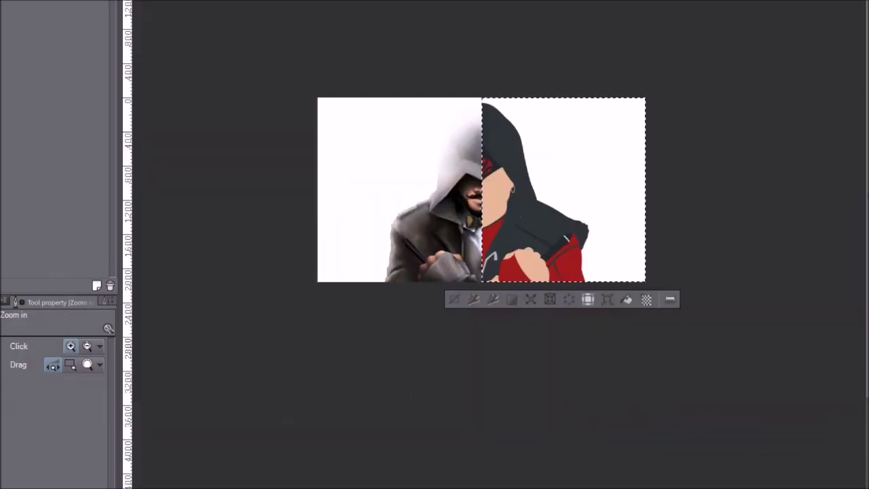
left_click(495, 204)
left_click(493, 206)
left_click_drag(546, 306, 568, 349)
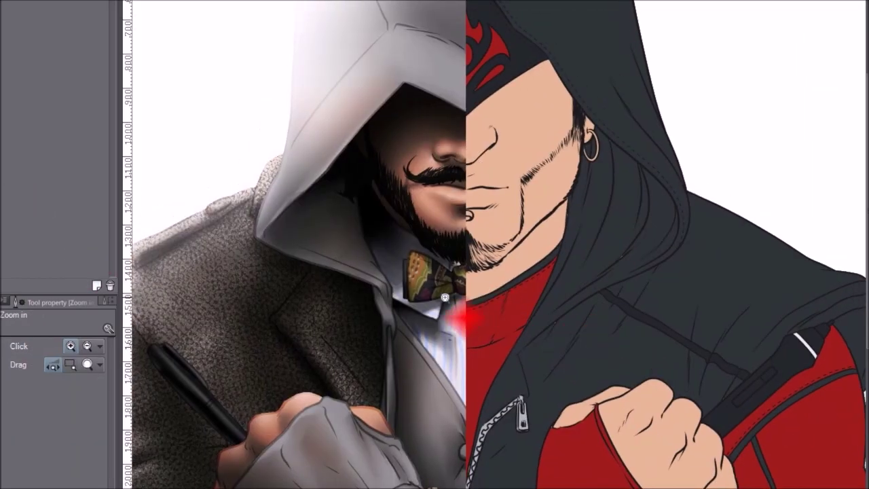
left_click(510, 139)
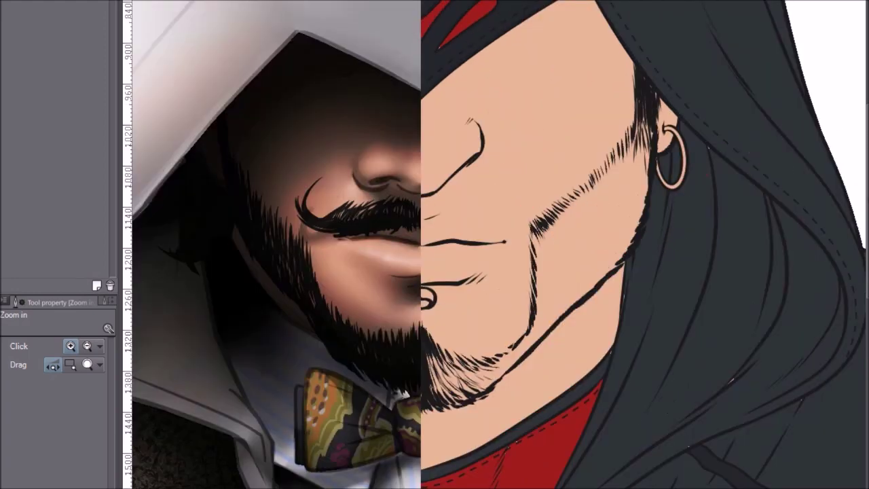
Step: Touch up the unfilled specks along the hoodie and shirt lines with the G-pen at size 15, using the sampled surrounding colours
key("p")
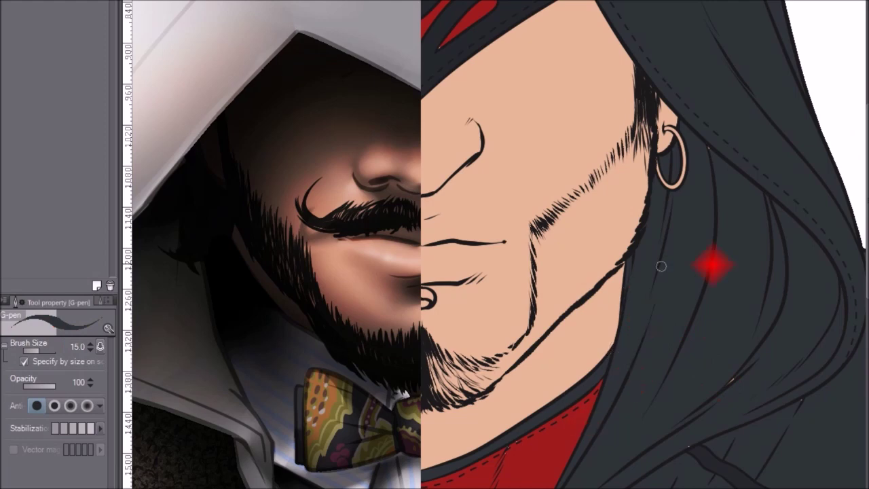
scroll(775, 265, "down", 5)
left_click(597, 274)
left_click(531, 260, "alt")
left_click(536, 279)
left_click(471, 312)
left_click(506, 209)
left_click(545, 276, "alt")
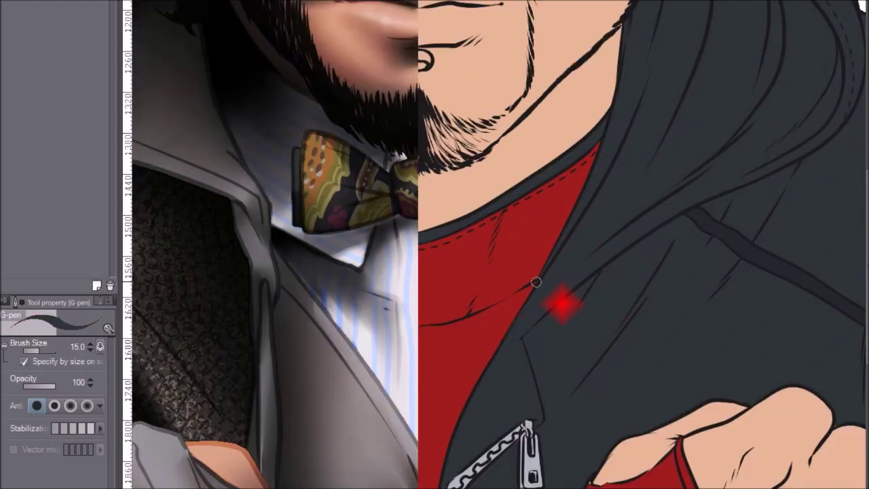
Step: Clean up the flat colour along the zipper and its lower edge with the G-pen, using the sampled zipper and hoodie colours
left_click_drag(546, 285, 609, 41)
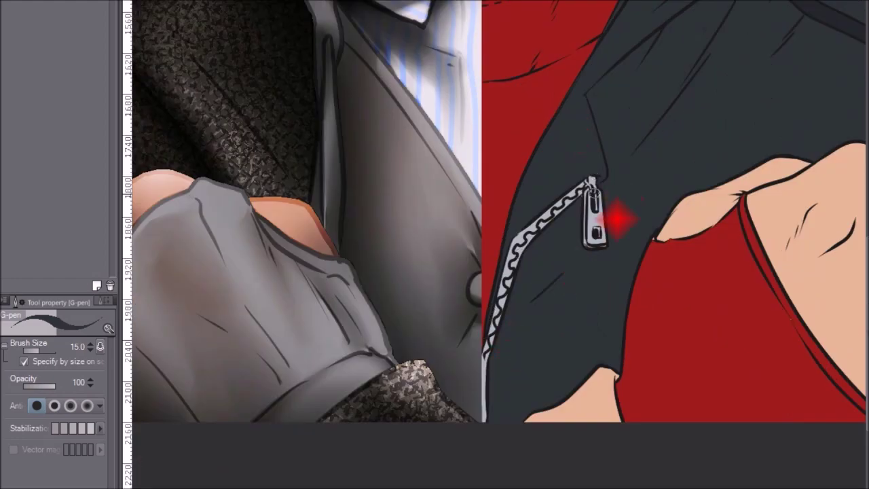
left_click(587, 201, "alt")
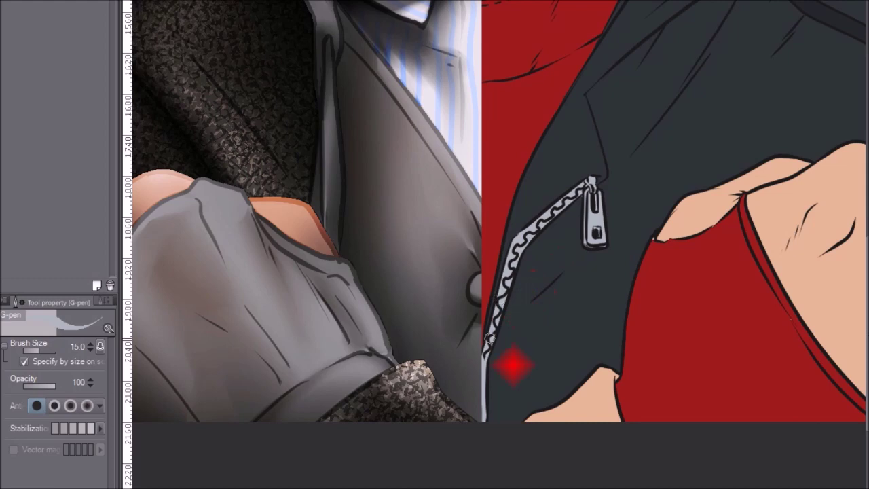
left_click(486, 353, "alt")
left_click_drag(506, 240, 493, 294)
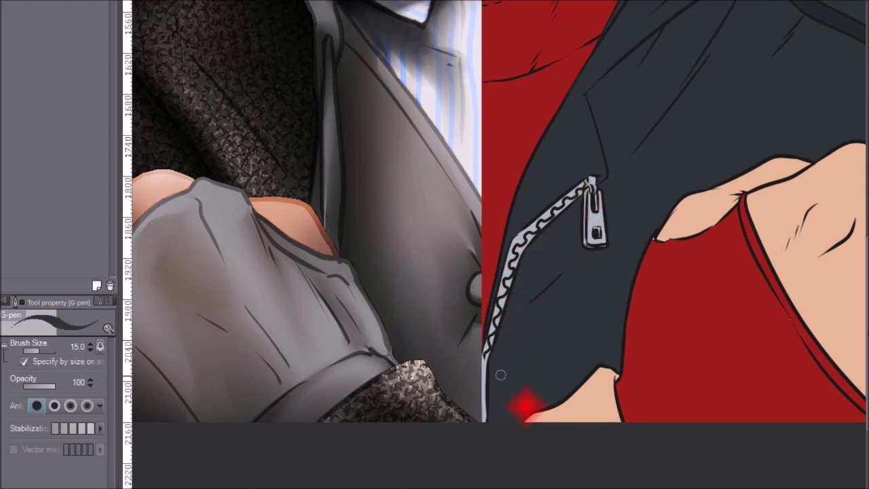
Step: Cover the unfilled specks along the sleeve cuff with the sampled red
left_click(679, 262, "alt")
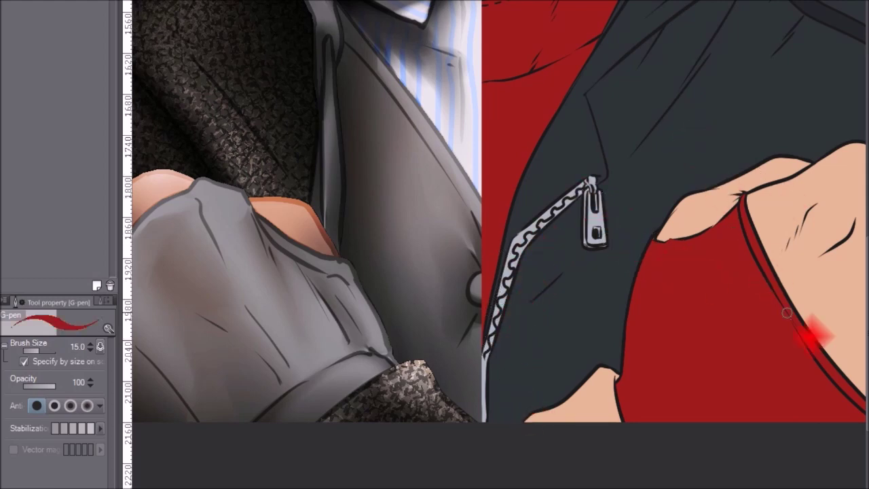
mouse_move(755, 330)
left_mouse_down()
mouse_move(681, 338)
mouse_move(655, 356)
left_mouse_up()
left_click_drag(779, 412, 758, 287)
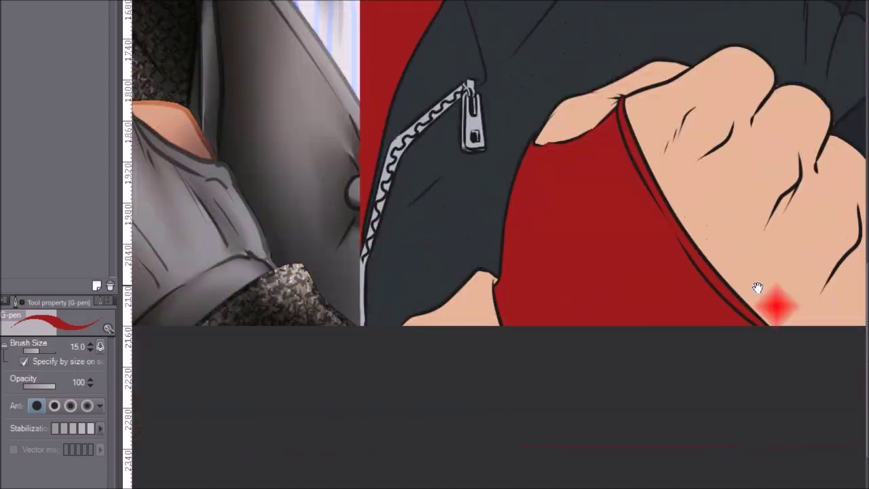
Step: Sample the hoodie's dark colour and fill a remaining spot near the zipper with the Refer other layers fill
left_click_drag(721, 10, 730, 384)
left_click_drag(634, 451, 704, 238)
left_click_drag(763, 57, 630, 247)
left_click(627, 251, "alt")
key("g")
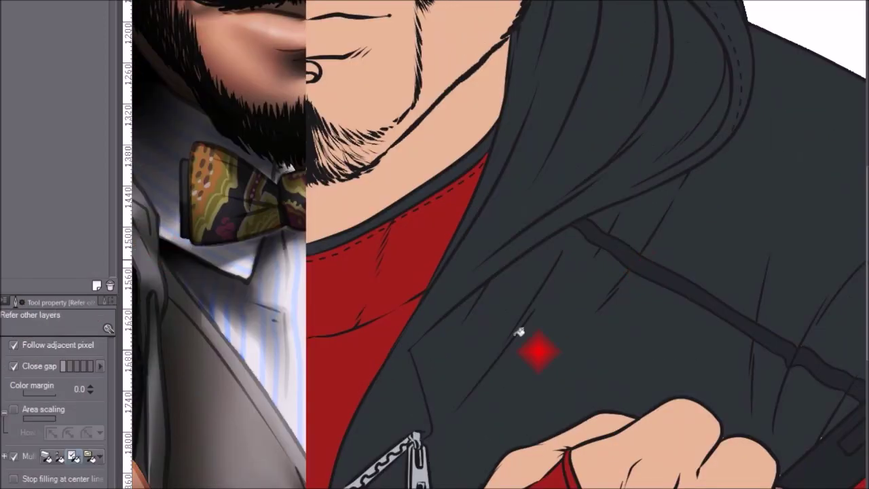
left_click_drag(496, 475, 552, 91)
left_click(493, 247)
Step: Outline the beard on the comic half with the Lasso marquee and choose the rope brush, undoing the trial stroke
left_click_drag(478, 75, 470, 404)
left_click_drag(551, 77, 547, 373)
left_click_drag(410, 234, 536, 223)
scroll(536, 224, "up", 2)
key("m")
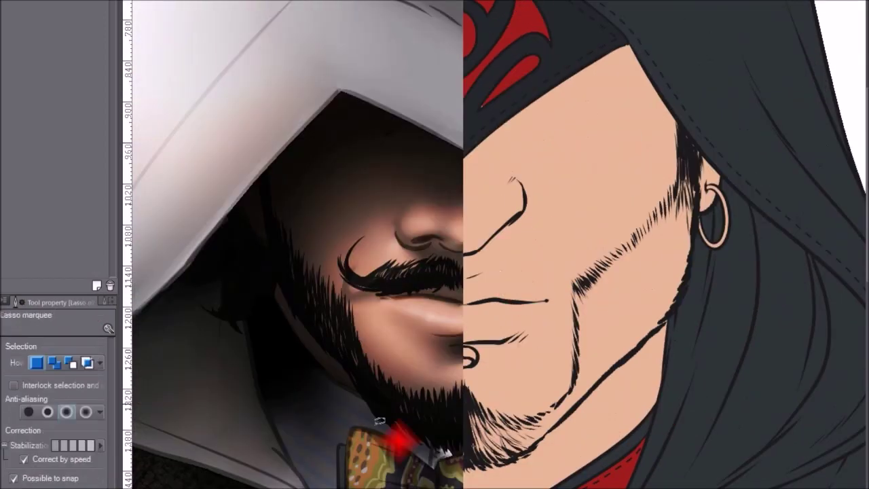
mouse_move(693, 213)
left_mouse_down()
mouse_move(667, 229)
mouse_move(597, 307)
mouse_move(599, 360)
mouse_move(581, 416)
mouse_move(557, 438)
mouse_move(518, 426)
mouse_move(490, 398)
mouse_move(485, 465)
mouse_move(514, 477)
mouse_move(549, 465)
mouse_move(699, 319)
mouse_move(722, 236)
mouse_move(717, 178)
mouse_move(707, 132)
mouse_move(682, 126)
left_mouse_up()
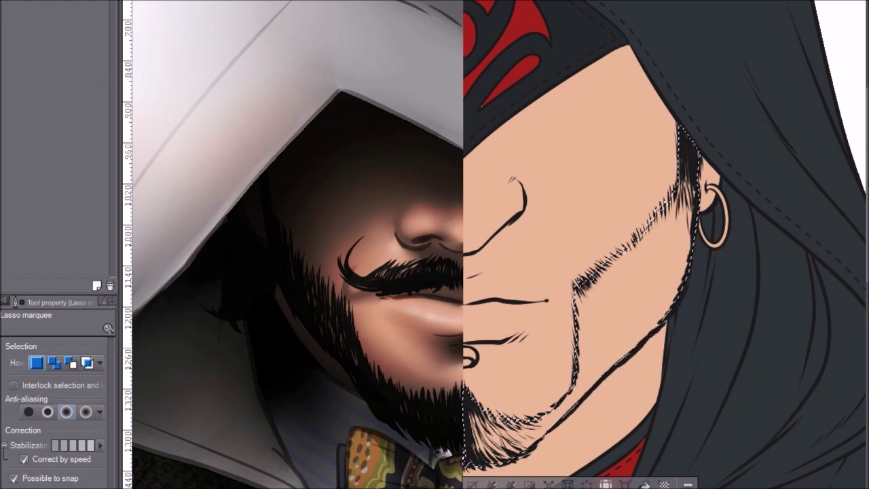
left_click(2, 17)
left_click(3, 17)
left_click(54, 158)
left_click_drag(668, 221, 662, 271)
left_click(55, 134)
key("ctrl+z")
Step: Paint short hair texture across the selected beard, from the sideburn to the chin, with the rope brush at size 100
key("bracketleft")
key("bracketleft")
key("bracketleft")
key("bracketleft")
key("bracketleft")
key("bracketleft")
mouse_move(669, 217)
left_mouse_down()
mouse_move(650, 340)
mouse_move(548, 357)
left_mouse_up()
key("bracketleft")
key("bracketleft")
key("bracketleft")
mouse_move(604, 291)
left_mouse_down()
mouse_move(678, 251)
mouse_move(599, 282)
mouse_move(600, 341)
mouse_move(635, 282)
mouse_move(657, 365)
left_mouse_up()
left_click_drag(539, 423, 760, 272)
mouse_move(760, 272)
left_mouse_down()
mouse_move(711, 271)
mouse_move(826, 234)
mouse_move(793, 231)
mouse_move(614, 369)
mouse_move(710, 291)
left_mouse_up()
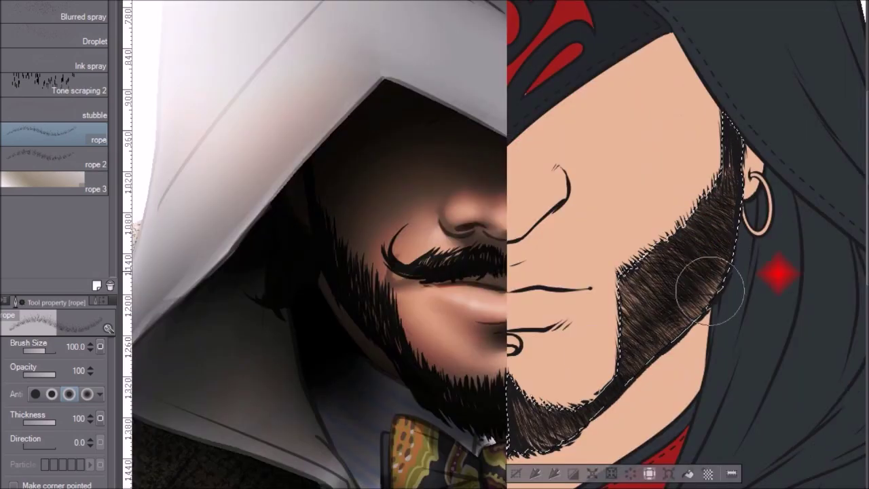
Step: Clear the selection around the beard
left_click(513, 184)
left_click_drag(650, 184, 650, 176)
left_click(380, 263)
left_click(14, 0)
left_click(115, 0)
key("m")
key("ctrl+d")
left_click_drag(649, 176, 650, 188)
left_click(379, 264)
left_click(13, 0)
left_click(116, 0)
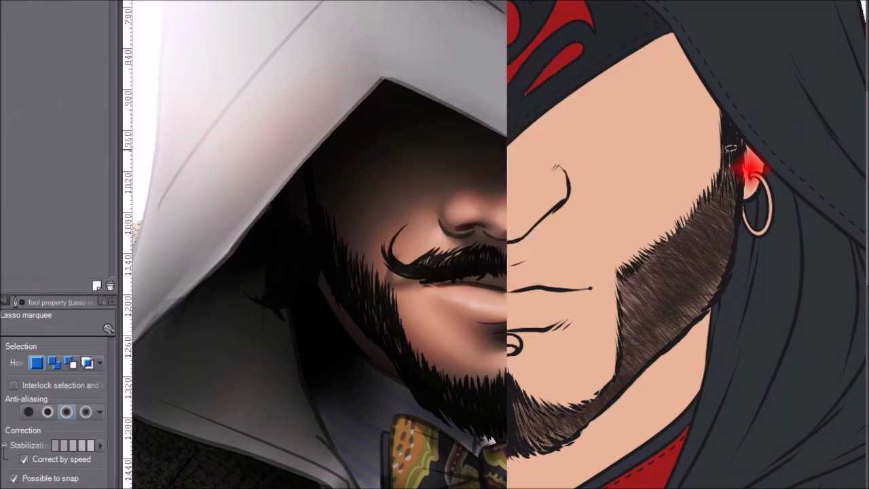
Step: Select the whole comic-style half of the figure up to its outer outline
left_click(640, 259, "alt")
left_click(650, 267, "alt")
left_click(668, 288, "alt")
left_click(713, 328, "alt")
left_click_drag(766, 306, 680, 237)
left_click(619, 244)
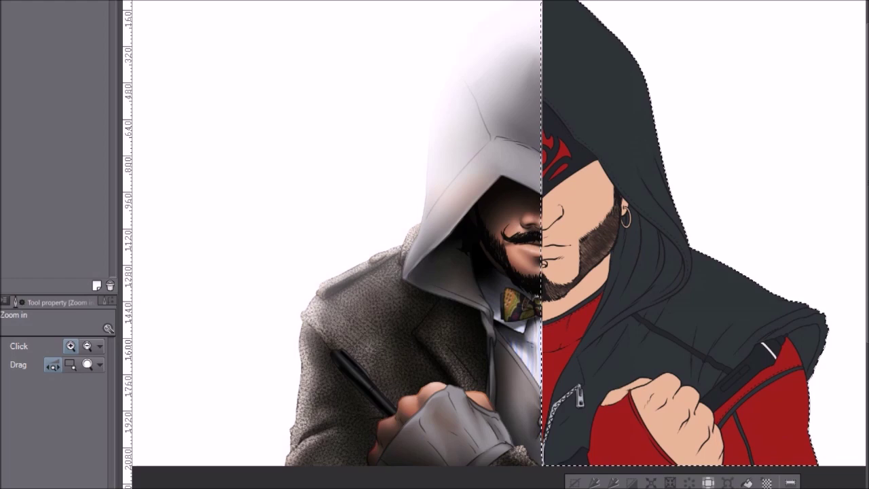
Step: Choose the round opacity (photoshop) brush and set its size to 70
key("b")
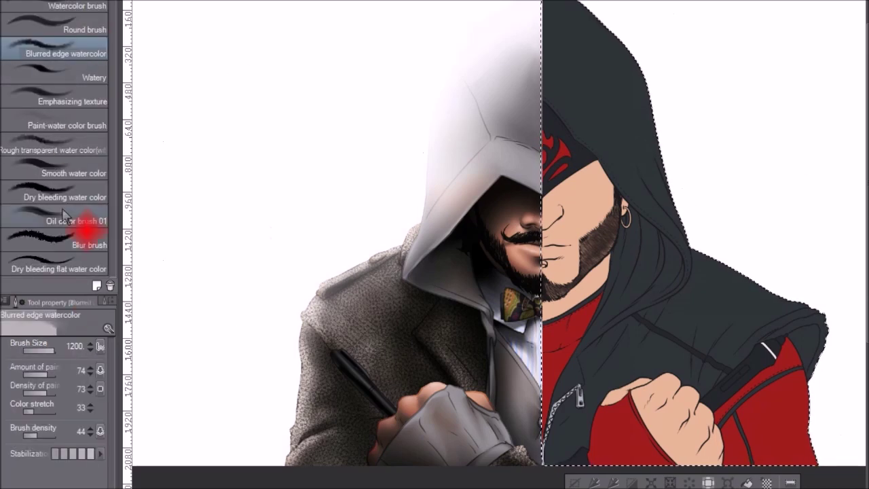
left_click(54, 1)
key("bracketright")
key("bracketright")
key("bracketright")
key("bracketright")
key("bracketright")
key("bracketright")
key("bracketright")
key("bracketright")
key("bracketright")
key("bracketright")
key("bracketright")
key("bracketright")
key("bracketright")
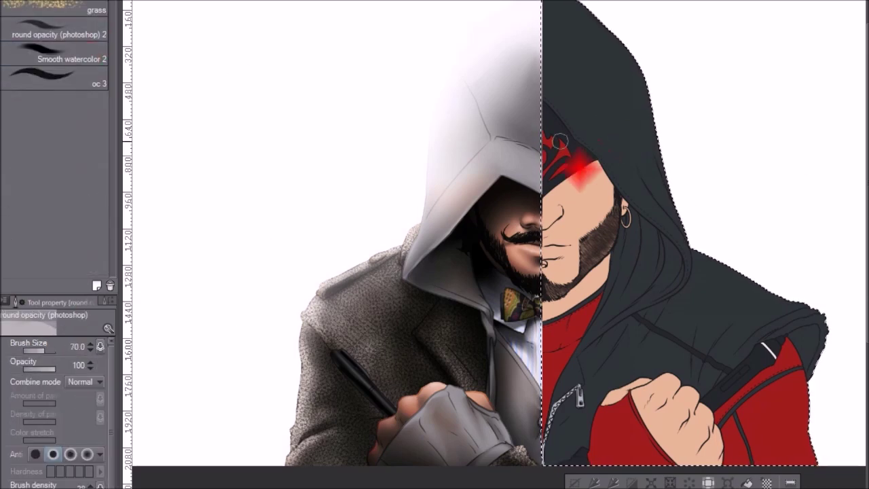
Step: Try soft grey strokes over the upper hood with the brush at size 400 and then 120
left_click_drag(560, 107, 558, 135)
left_click_drag(594, 89, 563, 108)
key("bracketright")
key("bracketright")
key("bracketright")
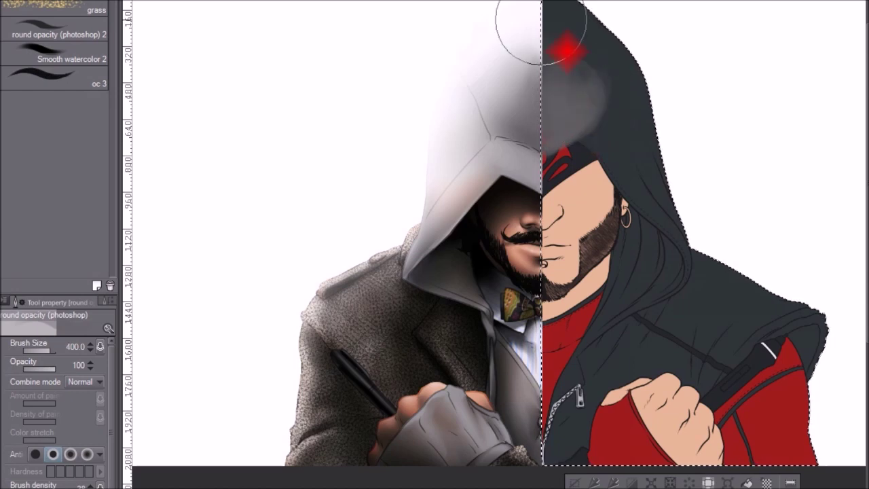
key("bracketleft")
key("bracketleft")
key("bracketleft")
key("bracketleft")
key("bracketleft")
key("bracketleft")
key("bracketleft")
key("bracketleft")
key("bracketleft")
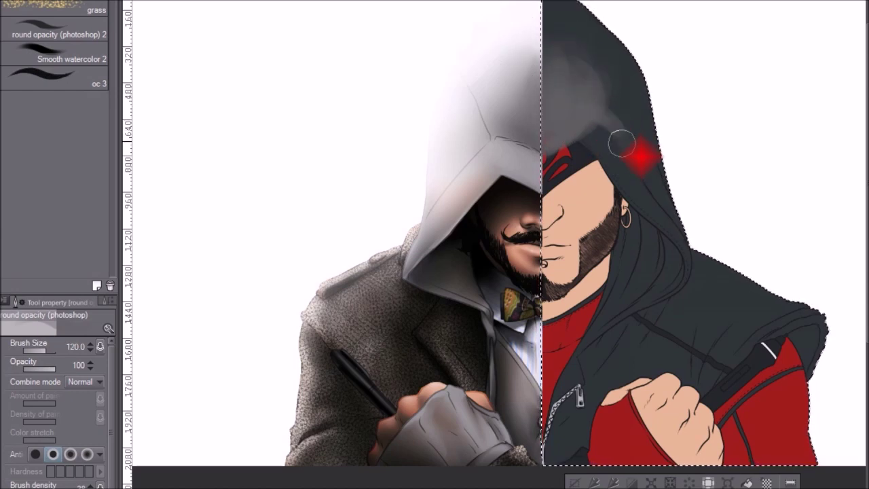
Step: Shade the upper hood and its outer folds in a soft near-black tone with the brush at size 170
key("bracketright")
key("bracketleft")
key("bracketleft")
key("bracketleft")
key("bracketright")
key("bracketright")
key("bracketright")
left_click_drag(598, 100, 477, 150)
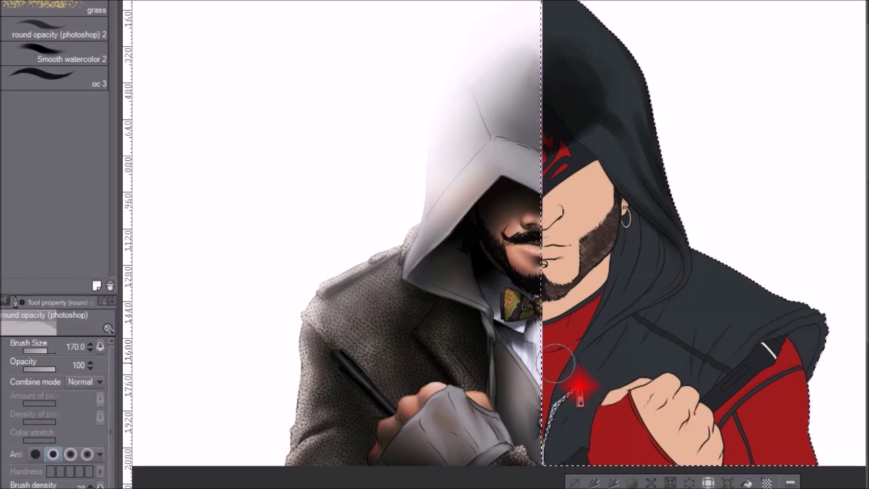
Step: Shade the folds on the hoodie's chest and shoulder with the brush at size 80 and smaller
key("bracketleft")
key("bracketleft")
key("bracketleft")
key("bracketleft")
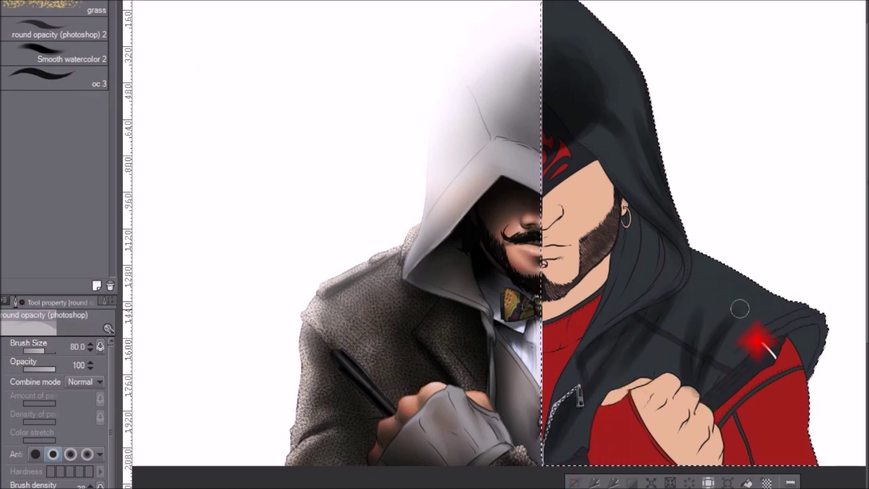
key("bracketleft")
key("bracketleft")
key("bracketleft")
mouse_move(756, 299)
left_mouse_down()
mouse_move(697, 321)
mouse_move(713, 303)
mouse_move(676, 330)
mouse_move(701, 308)
left_mouse_up()
Step: Deepen the shadows on the hoodie's shoulder and the hood folds beside the neck, ending at brush size 70
key("bracketright")
key("bracketright")
key("bracketright")
key("bracketright")
key("bracketright")
key("bracketleft")
key("bracketleft")
key("bracketleft")
key("bracketleft")
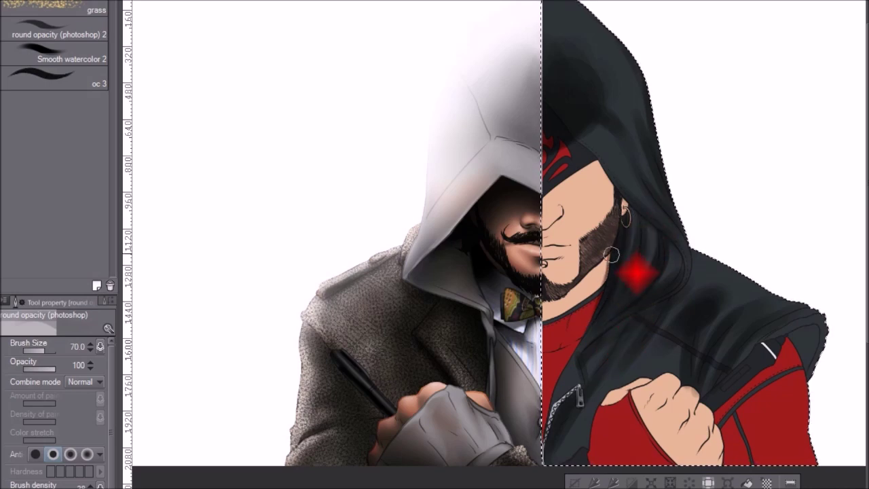
Step: Shade the outer beard and the upper face beneath the headband and hood with the brush at sizes 50 to 80
key("bracketleft")
key("bracketleft")
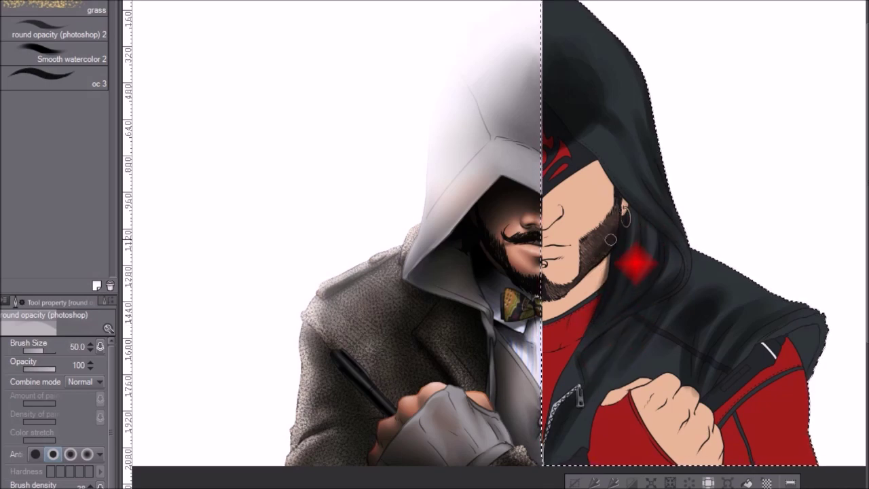
key("bracketright")
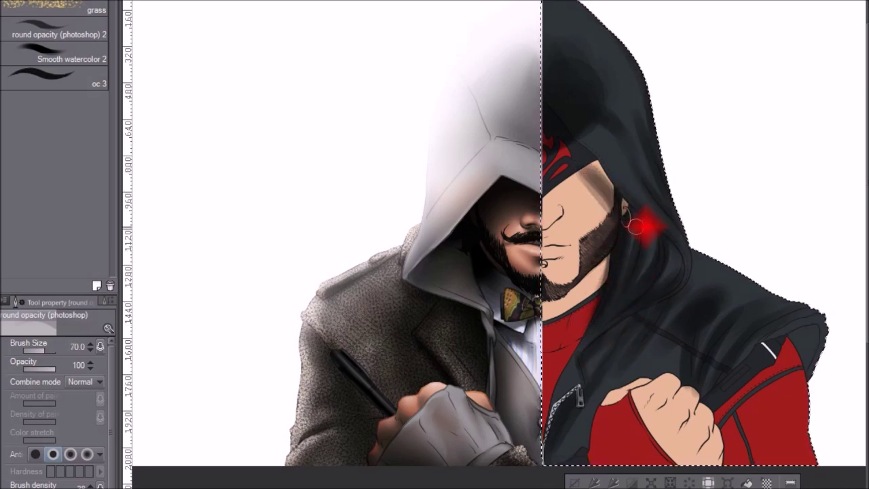
key("bracketleft")
key("bracketleft")
left_click_drag(561, 192, 588, 171)
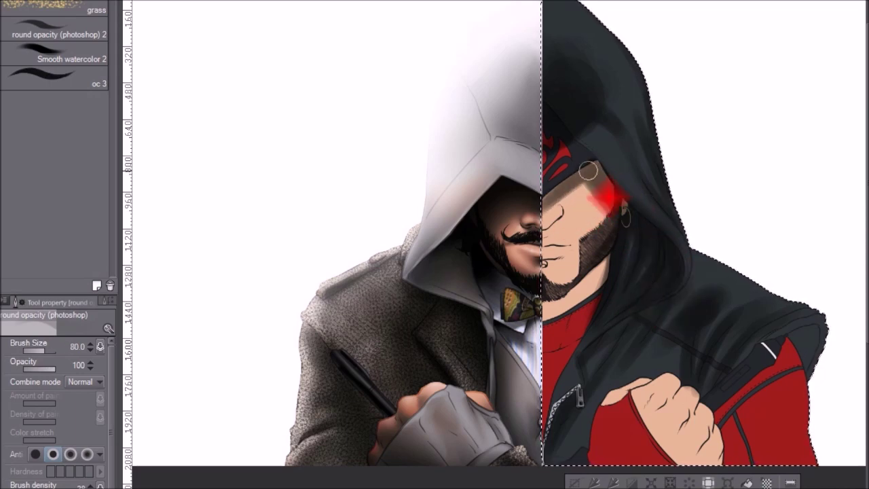
Step: Shade around the nose, mouth and cheek of the comic half with the brush at size 30, and darken the upper face at size 80
key("bracketleft")
key("bracketleft")
key("bracketleft")
key("bracketleft")
key("bracketleft")
key("bracketleft")
key("bracketleft")
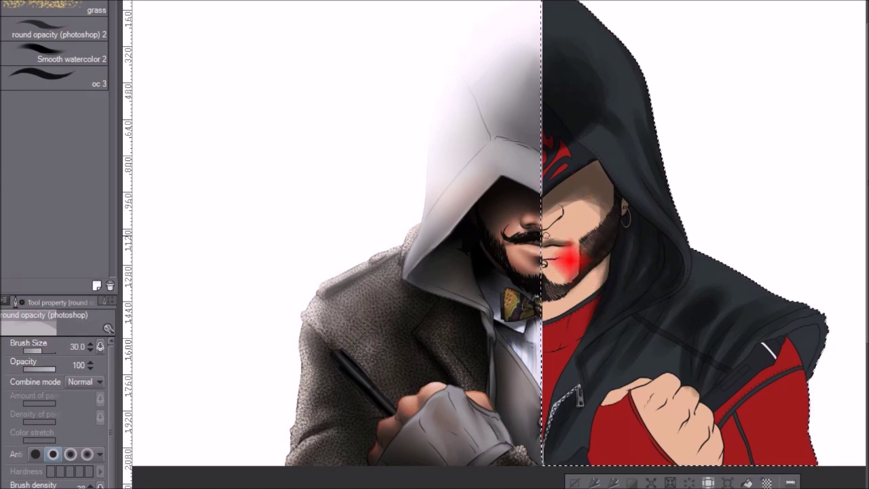
key("bracketleft")
key("bracketleft")
key("bracketleft")
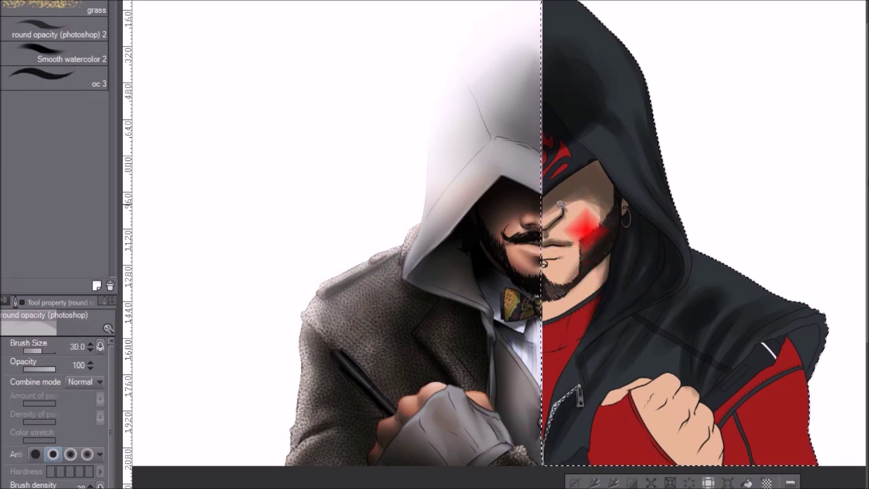
key("bracketright")
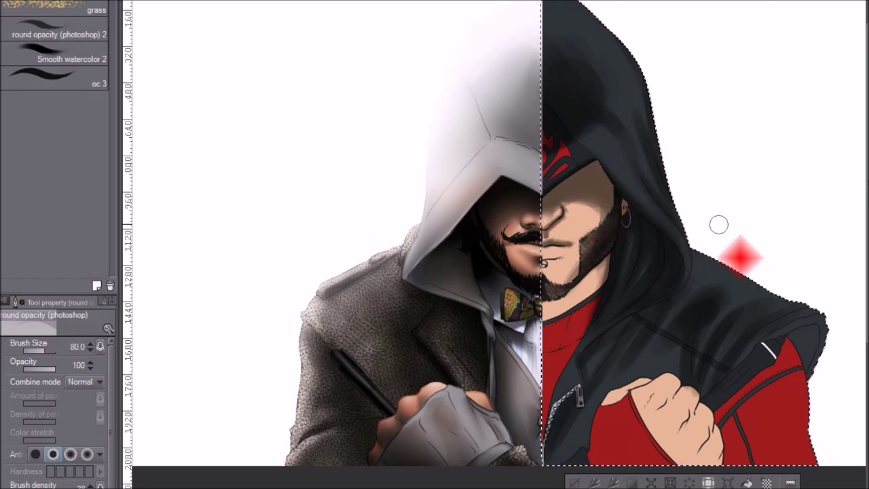
Step: Shade the neck and the folds of the red shirt with the brush at sizes 60 and 100
key("bracketleft")
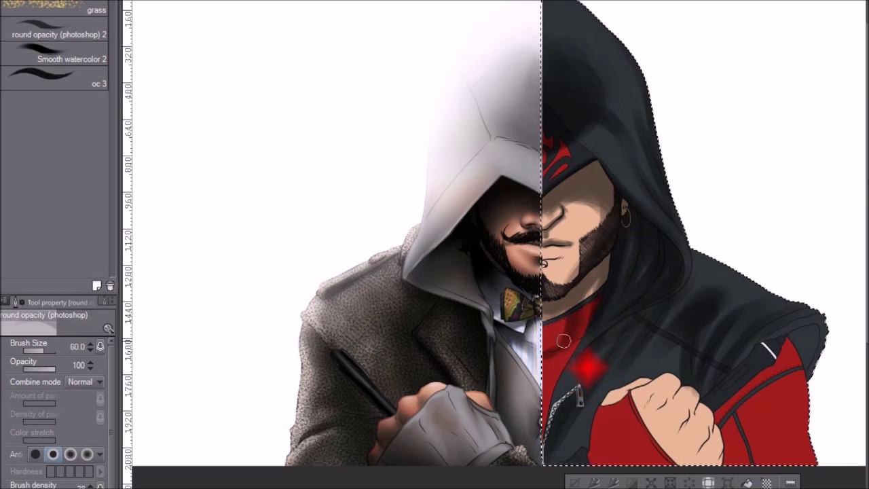
key("bracketright")
key("bracketright")
key("bracketright")
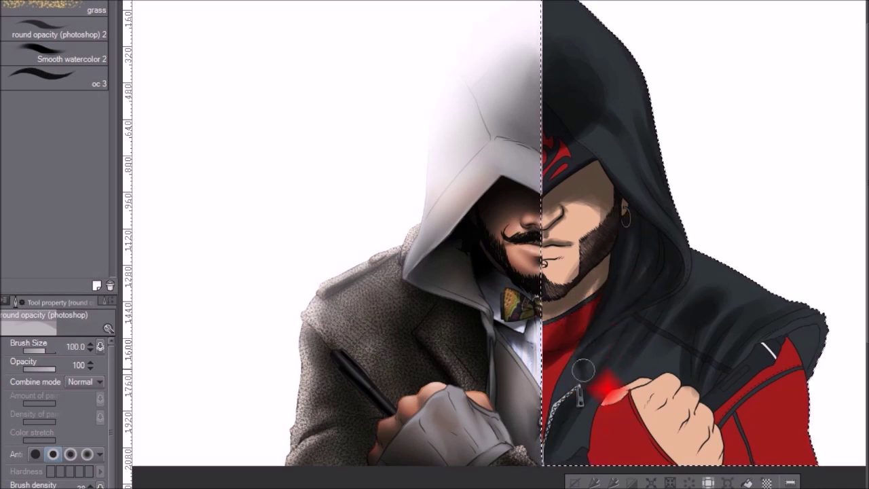
key("bracketleft")
key("bracketleft")
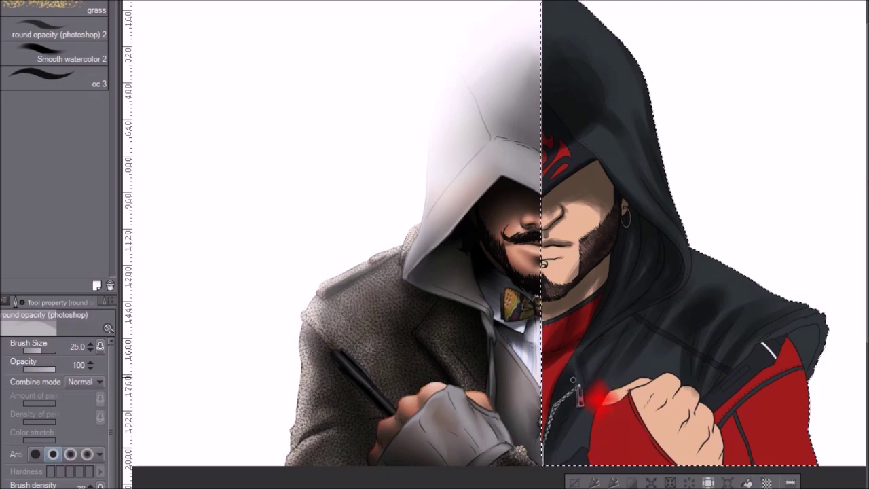
Step: Shade the red shirt beside the zipper and the hoodie's front edge with the brush enlarged to size 150
key("bracketright")
key("bracketright")
key("bracketright")
key("bracketright")
key("bracketright")
key("bracketright")
key("bracketright")
key("bracketright")
key("bracketright")
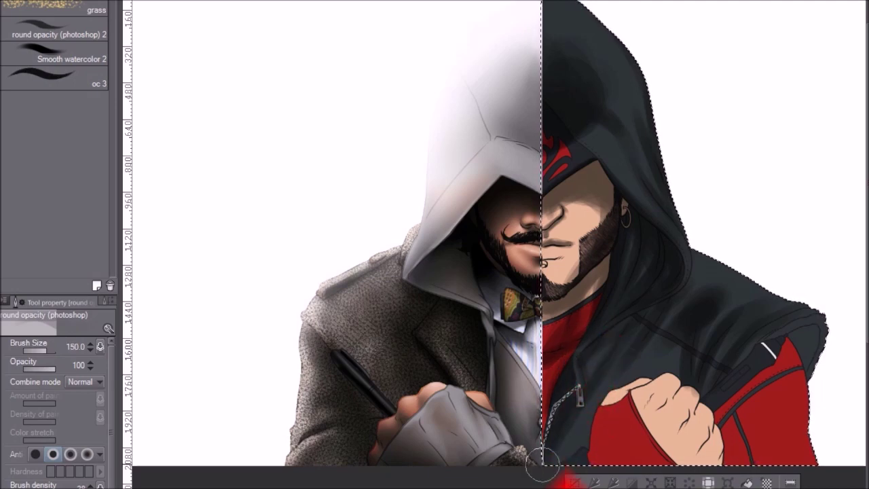
Step: Shade the fist's fingers and knuckles and the red cuff with the brush at sizes 40 and 60
key("bracketleft")
key("bracketleft")
key("bracketleft")
key("bracketleft")
key("bracketleft")
key("bracketleft")
key("bracketleft")
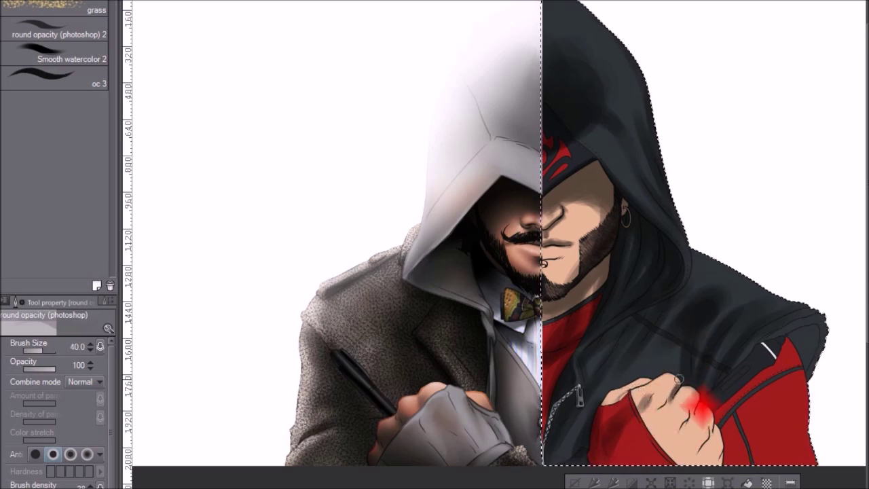
left_click_drag(696, 399, 664, 451)
key("bracketright")
key("bracketright")
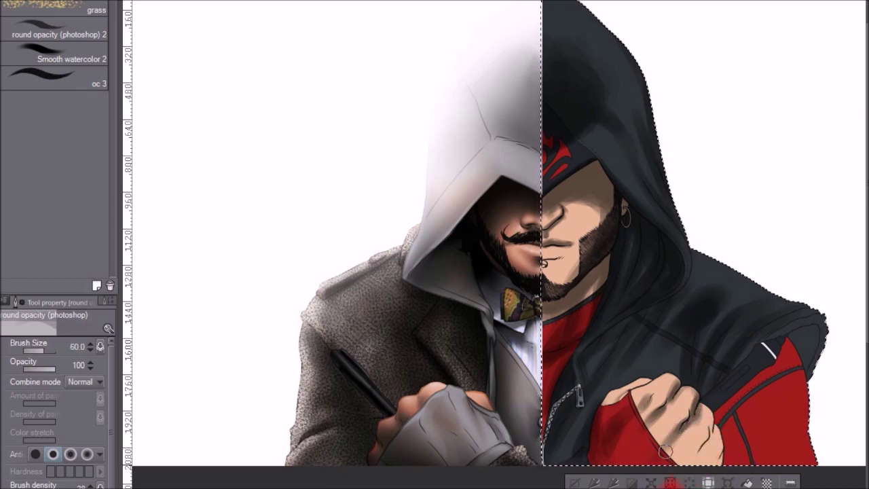
Step: Deepen the shadows on the fist, the upper face and the dark strap beside the red sleeve with the brush at size 70
key("bracketleft")
key("bracketright")
key("bracketright")
mouse_move(708, 441)
left_mouse_down()
mouse_move(668, 459)
mouse_move(687, 460)
left_mouse_up()
left_click(670, 481)
left_click(584, 172)
left_click_drag(744, 369, 714, 195)
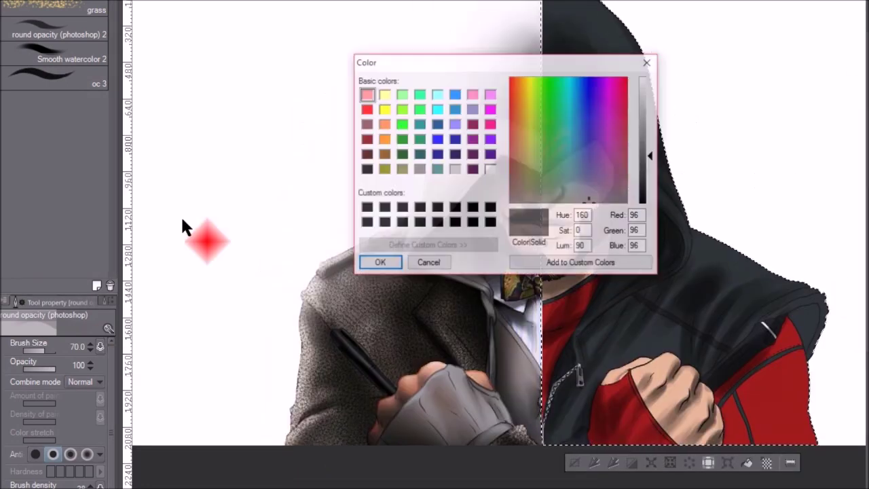
Step: Pick a new paint colour and darken the upper face under the hood with the brush enlarged to size 150
left_click(647, 192)
key("Return")
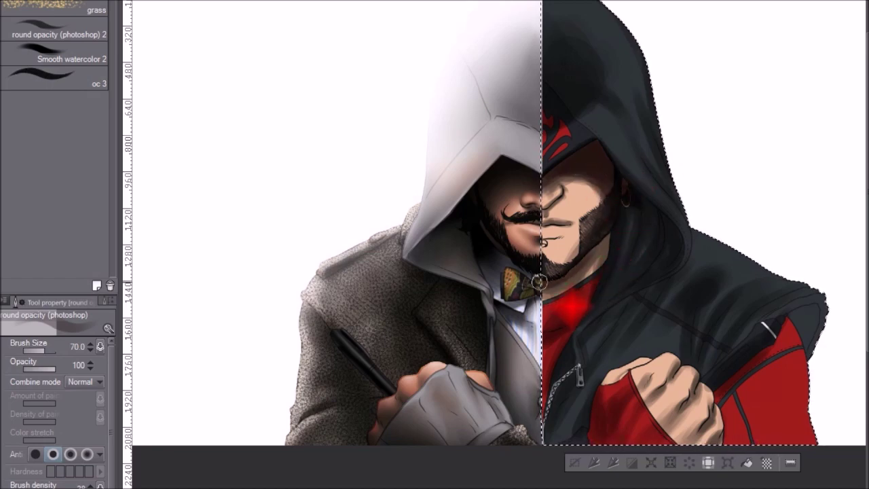
key("]")
key("]")
key("]")
key("]")
left_click_drag(576, 167, 590, 176)
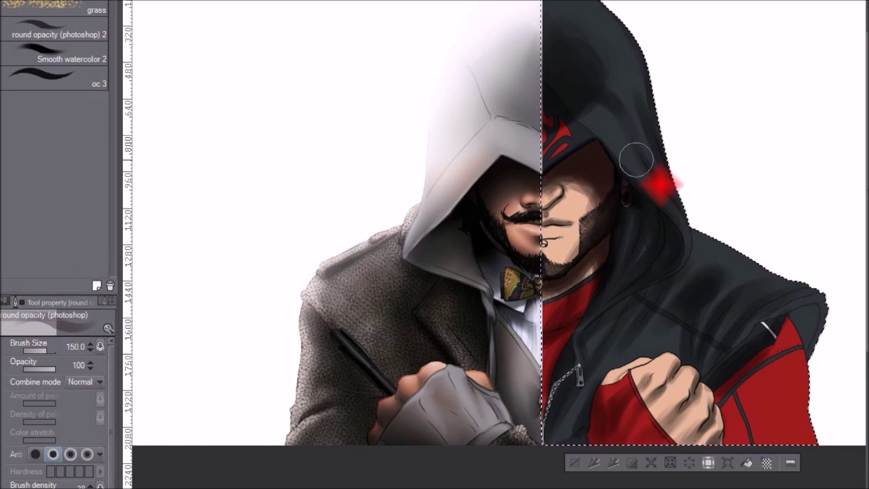
Step: Tint the nose and cheek with a warm tone at brush size 50, and shade the brow area at size 100
key("bracketleft")
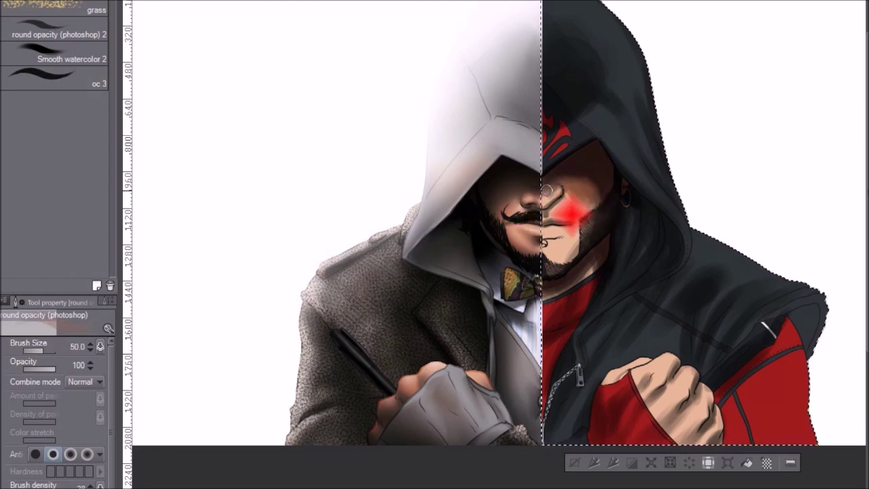
left_click_drag(653, 147, 653, 195)
left_click(379, 264)
key("bracketright")
key("bracketright")
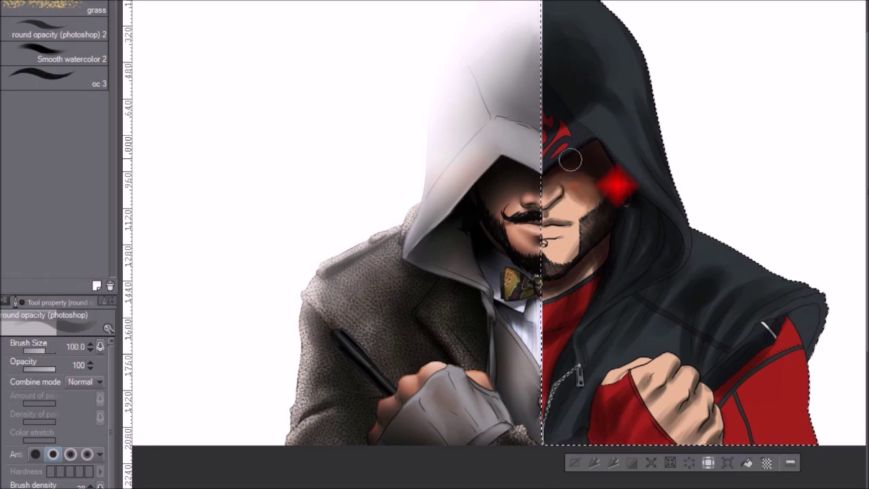
key("bracketright")
key("bracketright")
key("bracketright")
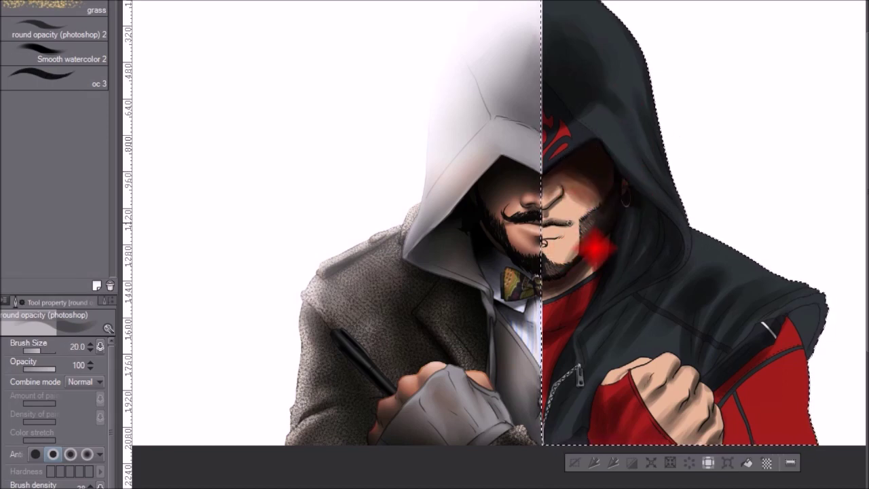
Step: Sample a face tone and shade the lips and chin with the brush at size 60, and choose another skin colour
left_click(566, 179, "alt")
key("bracketleft")
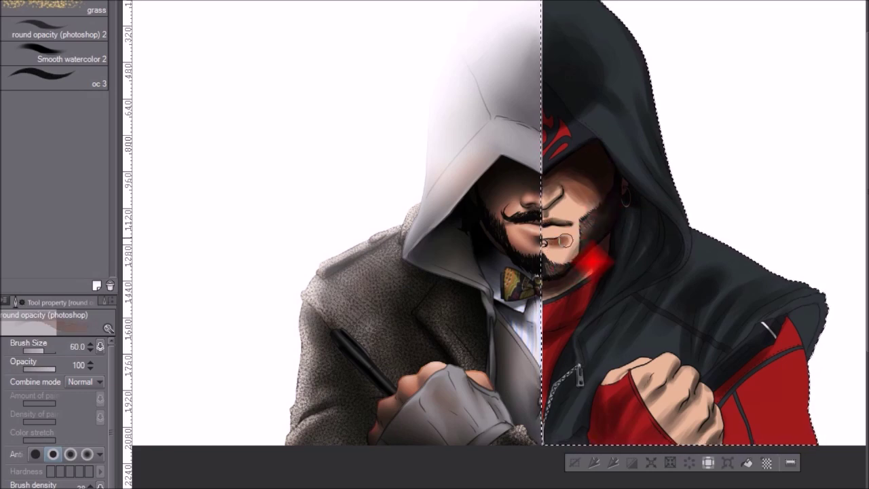
left_click(651, 80)
left_click(379, 262)
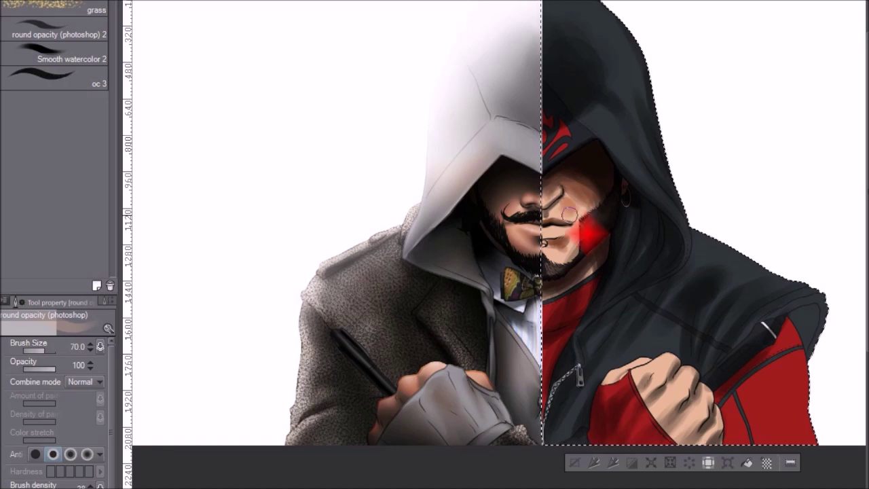
Step: Blend the face shading of the comic half with the Smooth watercolor 2 brush at size 70
left_click(82, 60)
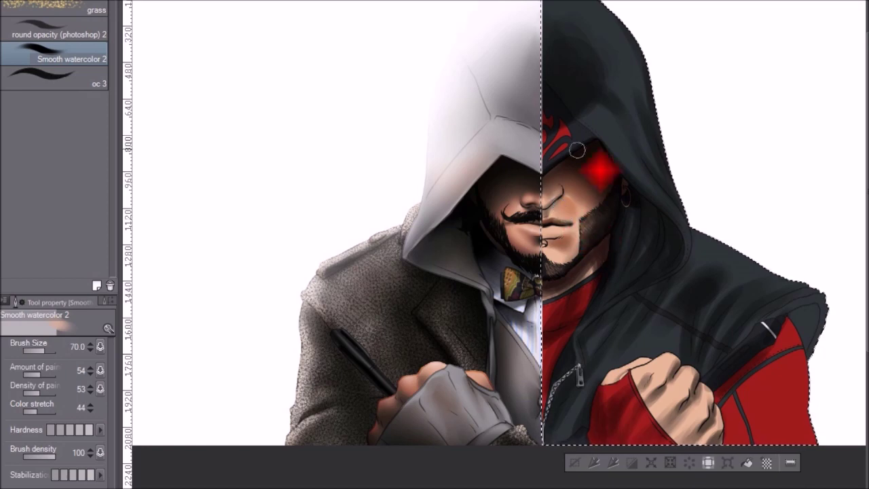
key("b")
left_click_drag(588, 218, 602, 227)
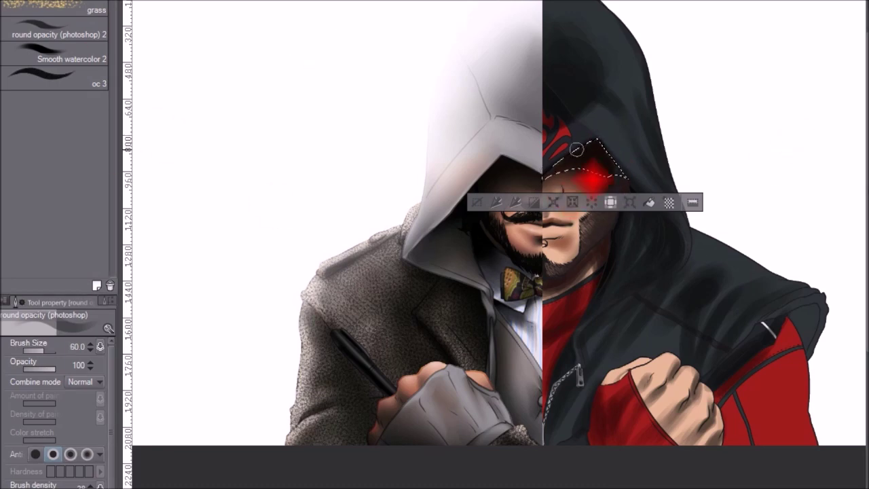
left_click(67, 77)
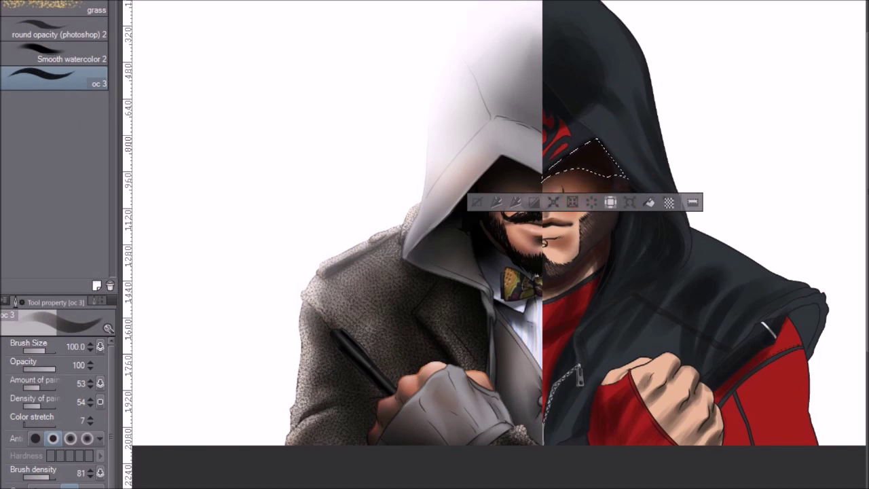
left_click(2, 50)
key("p")
key("b")
key("i")
key("p")
key("p")
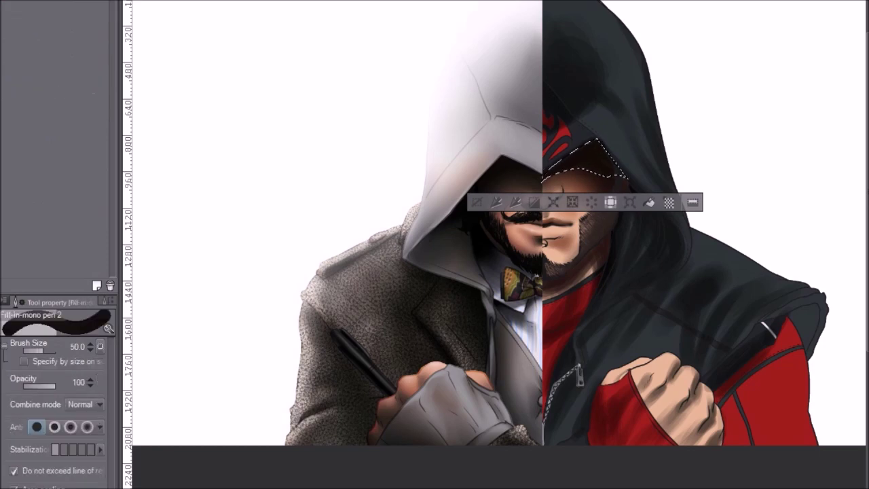
key("b")
key("b")
Step: Replace the upper-face selection with a new lasso selection, set up the Smooth watercolor 2 brush, and clear the selection
key("m")
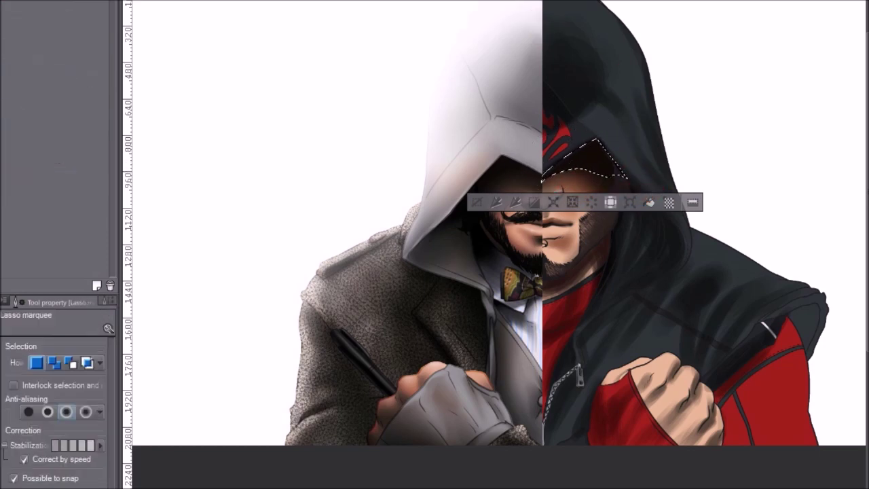
left_click(683, 45)
left_click_drag(623, 167, 603, 152)
key("b")
left_click(47, 53)
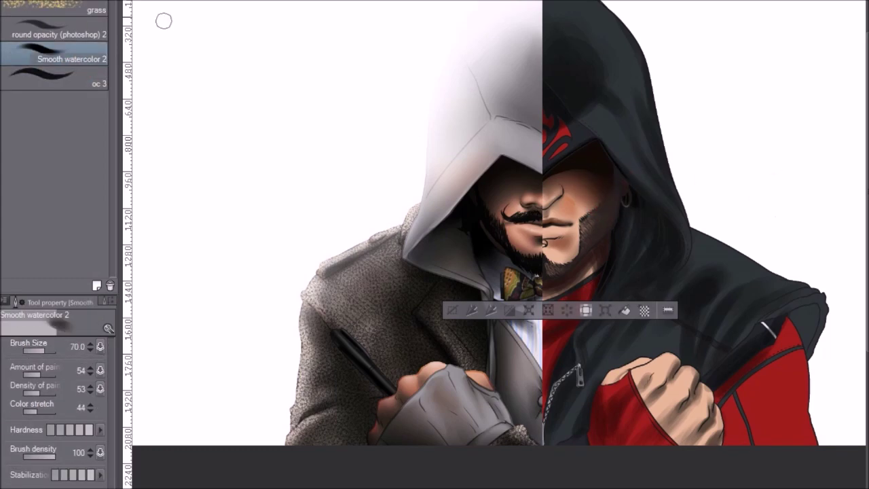
key("m")
key("ctrl+d")
Step: Blend the shadow under the hood's edge across the brow with the Smooth watercolor 2 brush
key("b")
mouse_move(589, 171)
left_mouse_down()
mouse_move(566, 185)
mouse_move(556, 163)
left_mouse_up()
key("bracketleft")
key("bracketleft")
key("bracketleft")
key("bracketleft")
key("bracketright")
key("bracketright")
Step: Blend the eye shadow into the nose and cheek with the Watery brush at sizes 80 and 100
key("b")
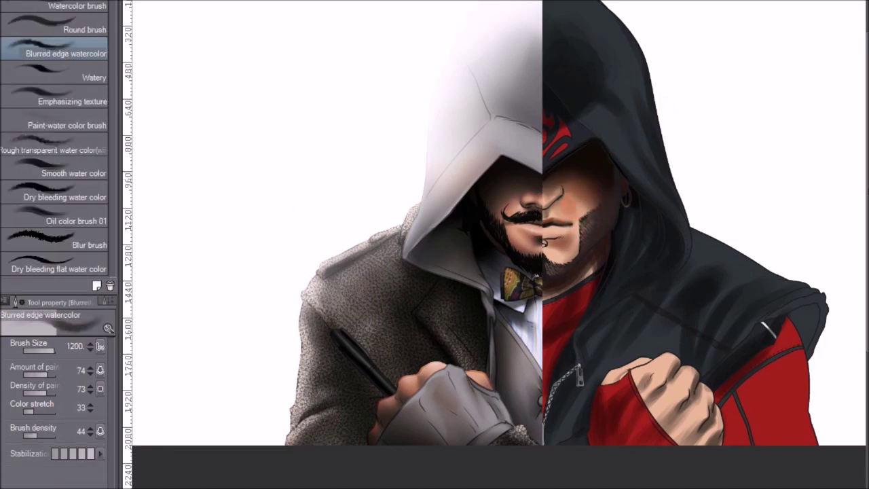
left_click(86, 70)
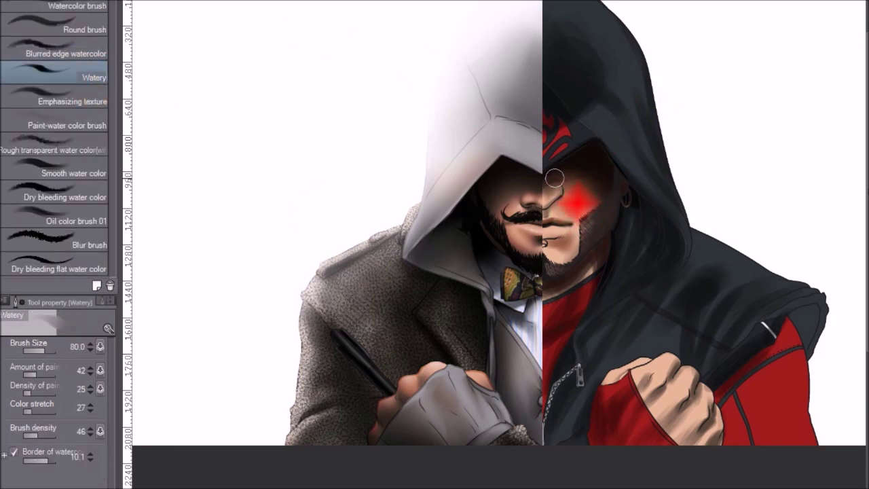
key("bracketright")
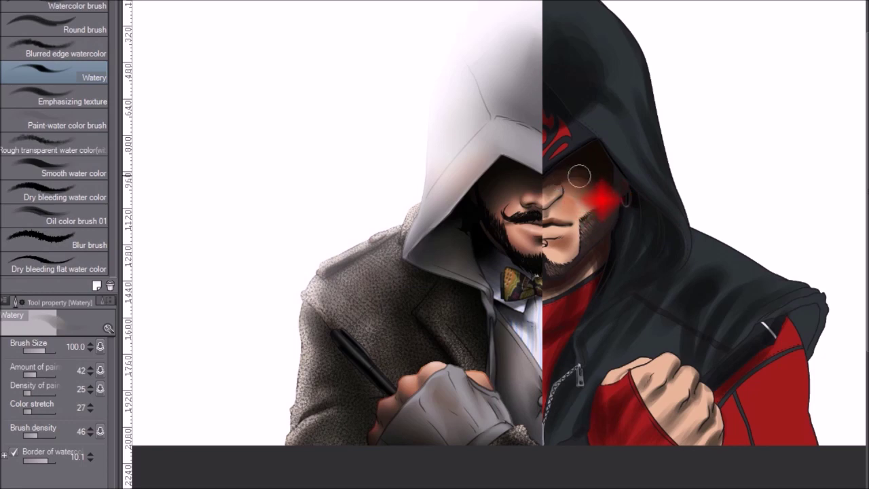
key("b")
key("b")
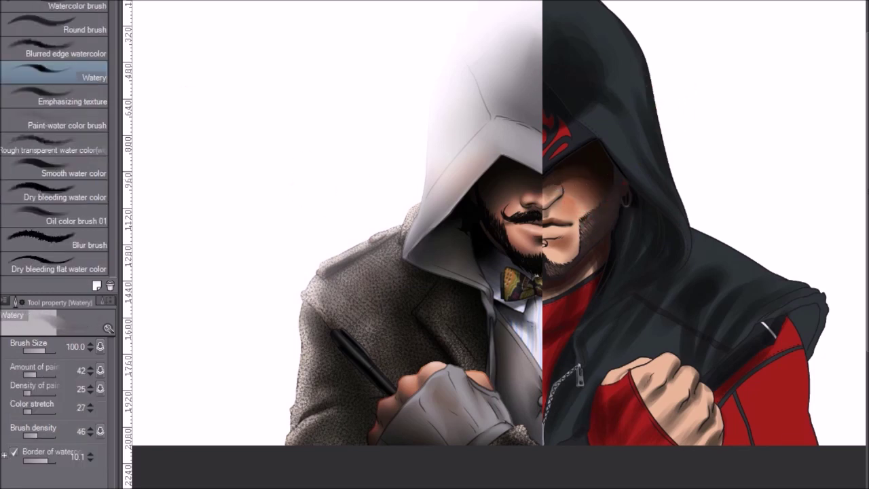
Step: Soften the nose and upper-face shading with the Smooth watercolor 2 brush at sizes 60 to 120, and undo the last stroke
key("b")
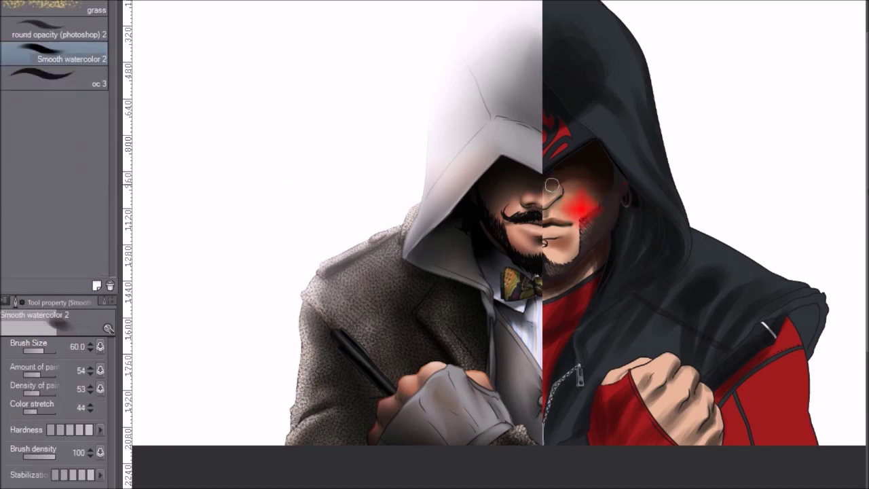
key("bracketright")
key("bracketright")
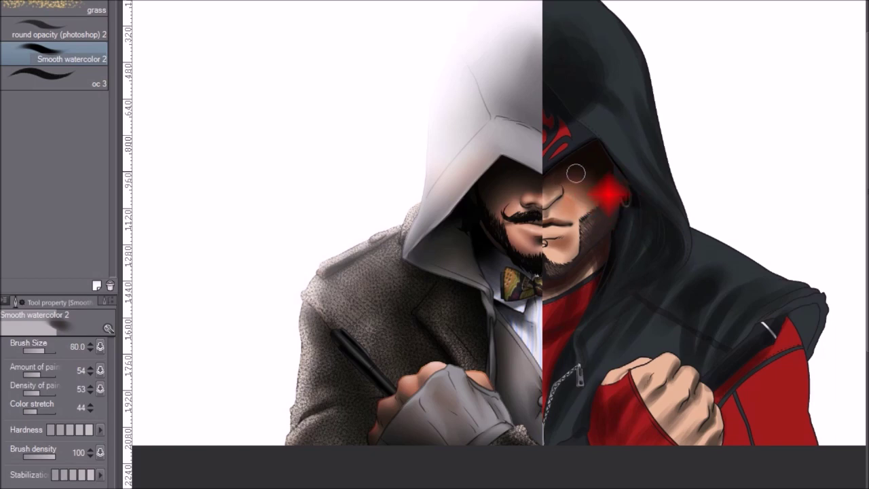
key("bracketright")
key("bracketright")
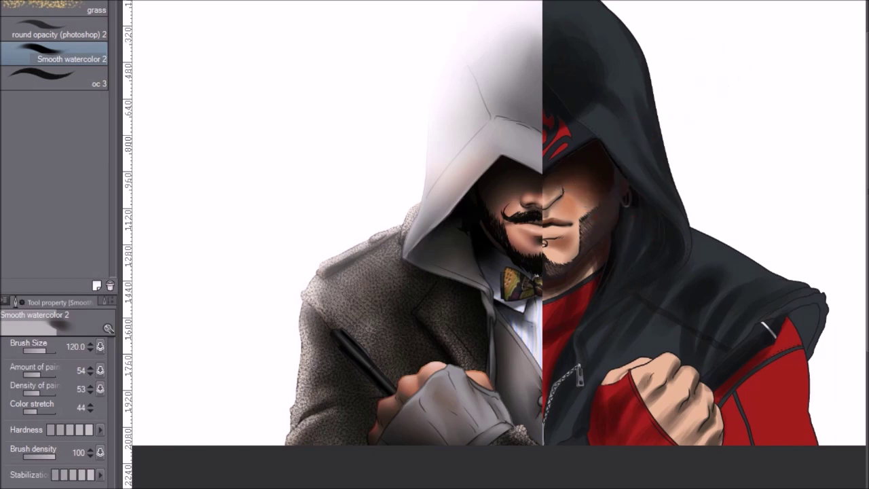
key("ctrl+z")
Step: Move the shading below the comic half's line art
key("Down")
key("Down")
key("Down")
key("Down")
key("Down")
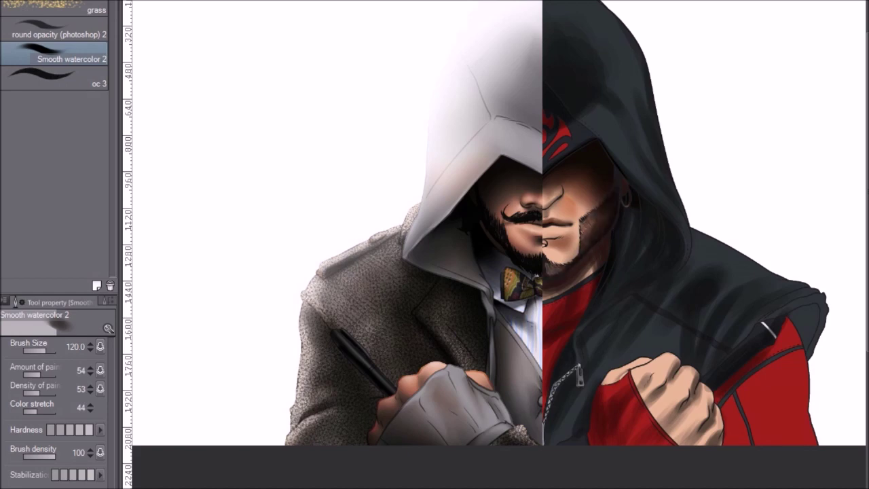
key("Down")
key("Down")
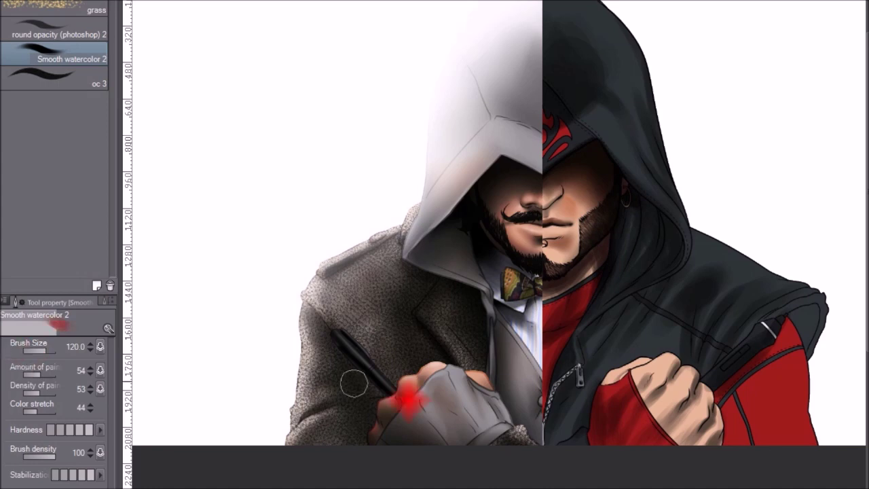
Step: Paint the lips of the comic half red with the round opacity (photoshop) 2 brush at sizes 40 and 25
left_click(60, 31)
key("bracketleft")
key("bracketleft")
key("bracketleft")
key("bracketleft")
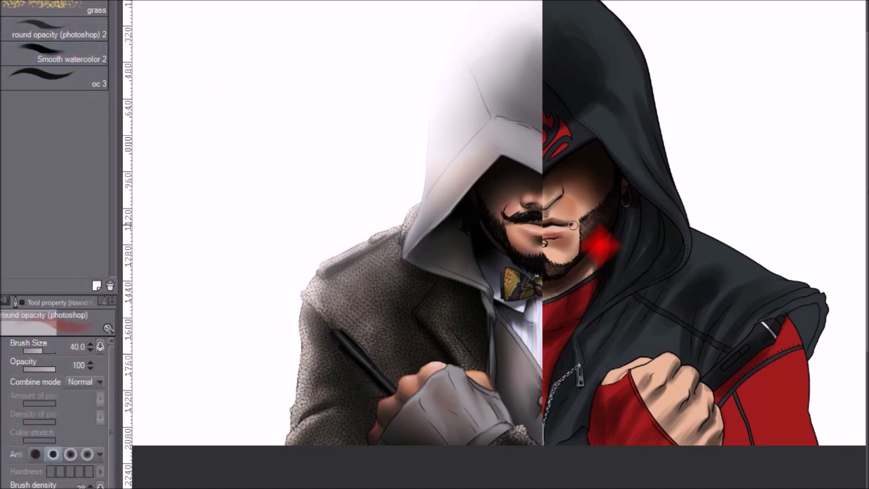
left_click_drag(548, 229, 555, 227)
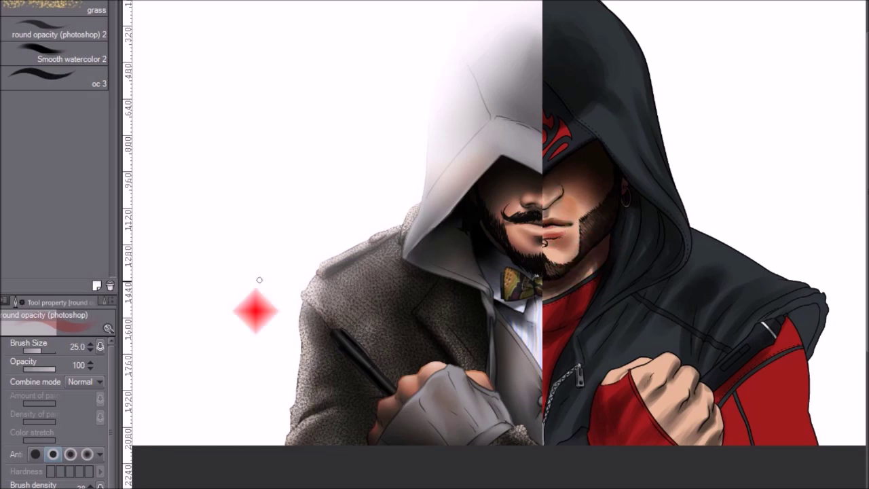
key("bracketright")
key("bracketright")
mouse_move(556, 242)
left_mouse_down()
mouse_move(544, 238)
mouse_move(558, 244)
left_mouse_up()
Step: Pick a dark colour and shade below the lower lip and around the nose with the brush at size 40
left_click(646, 180)
left_click(378, 263)
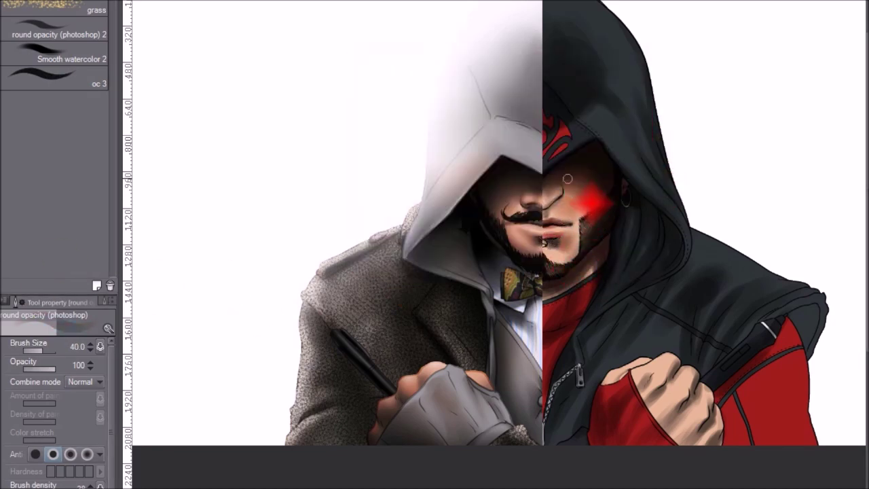
mouse_move(553, 209)
left_mouse_down()
mouse_move(572, 224)
mouse_move(552, 151)
mouse_move(539, 156)
mouse_move(550, 123)
mouse_move(580, 165)
mouse_move(589, 117)
left_mouse_up()
key("bracketright")
key("bracketright")
key("bracketright")
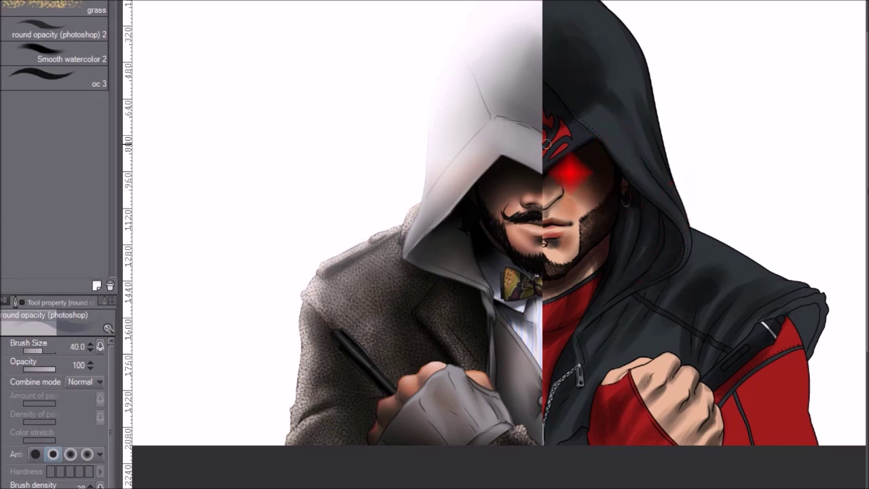
Step: Choose a light colour and paint highlights on the nose, cheek and lower lip with the brush at size 20
left_click_drag(567, 195, 569, 199)
key("bracketleft")
left_click(382, 260)
mouse_move(563, 194)
left_mouse_down()
mouse_move(570, 206)
mouse_move(544, 204)
left_mouse_up()
key("bracketleft")
key("bracketleft")
key("bracketleft")
key("bracketleft")
key("bracketright")
key("bracketright")
key("bracketright")
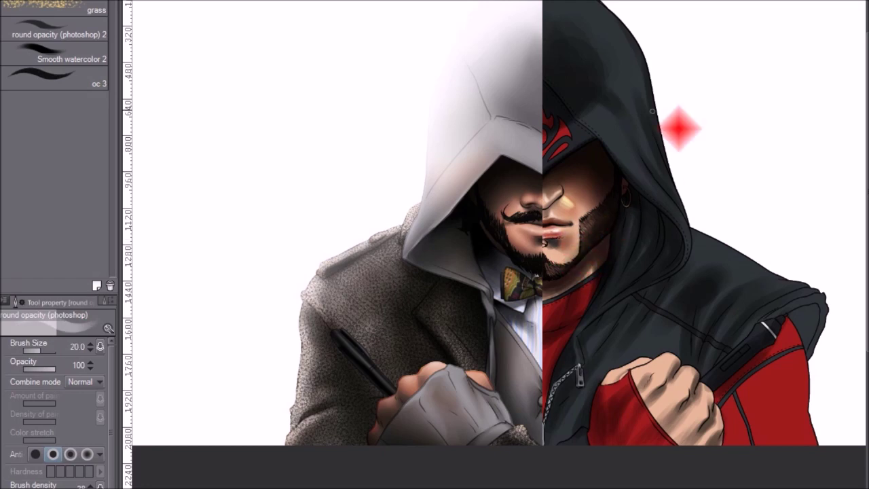
Step: Add fine highlights to the lip piercing, chin and earring with the brush at size 10
key("bracketleft")
key("bracketleft")
key("bracketleft")
key("bracketleft")
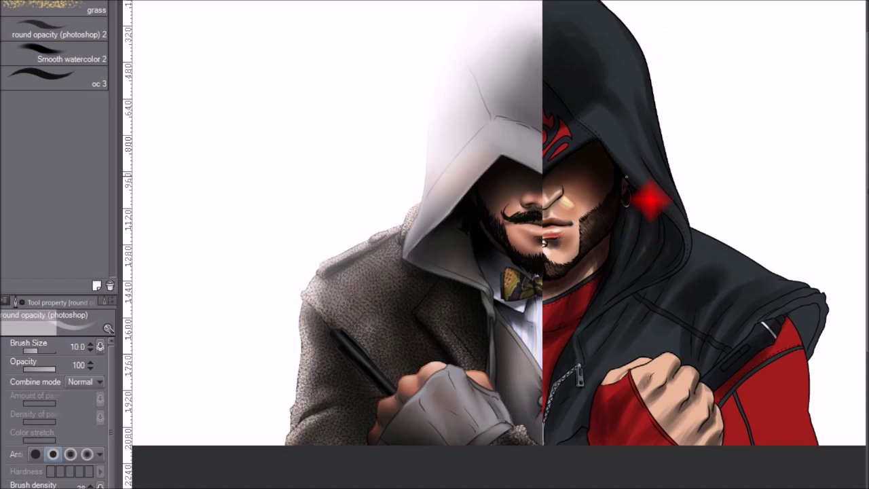
Step: Paint light highlights on the fist's fingers and knuckles with the brush at size 25
key("bracketright")
key("bracketright")
key("bracketright")
key("bracketright")
key("bracketright")
key("bracketright")
key("bracketright")
mouse_move(665, 359)
left_mouse_down()
mouse_move(653, 379)
mouse_move(662, 354)
mouse_move(657, 371)
mouse_move(633, 372)
mouse_move(703, 270)
mouse_move(633, 263)
mouse_move(612, 378)
mouse_move(637, 359)
left_mouse_up()
key("bracketleft")
key("bracketleft")
key("bracketright")
key("bracketright")
mouse_move(681, 376)
left_mouse_down()
mouse_move(652, 411)
mouse_move(680, 386)
mouse_move(704, 384)
mouse_move(678, 431)
mouse_move(713, 380)
mouse_move(713, 432)
left_mouse_up()
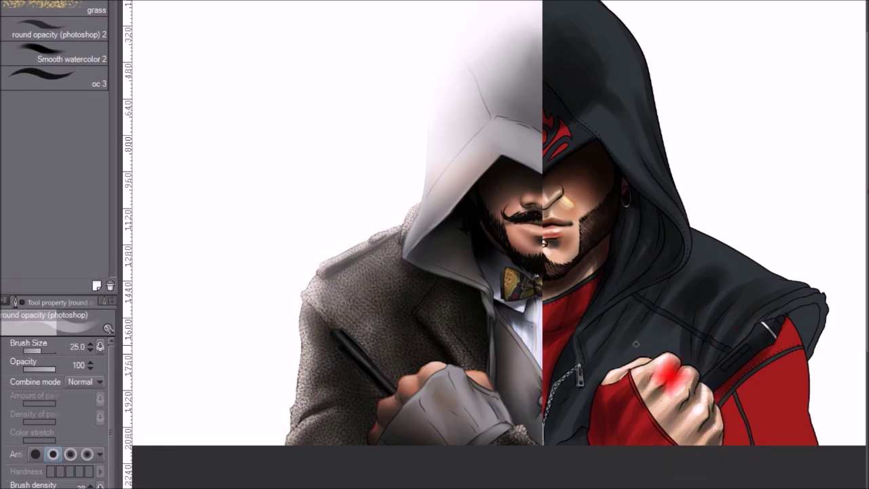
Step: Highlight the red cuff around the fist with the brush at sizes 60 and 50
key("bracketright")
key("bracketright")
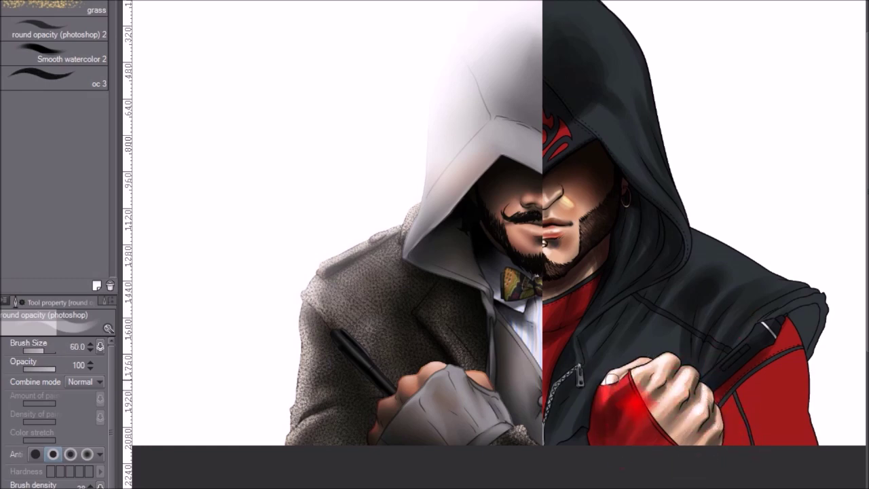
key("bracketleft")
key("bracketleft")
key("bracketleft")
key("bracketleft")
key("bracketleft")
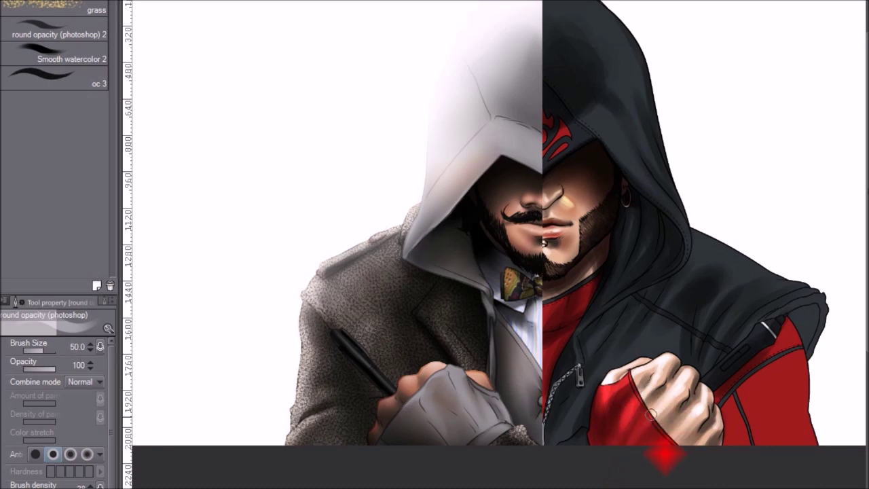
Step: Strengthen the highlights on the cuff's folds and the knuckles with the brush at size 60
key("bracketright")
key("bracketright")
key("bracketright")
key("bracketleft")
key("bracketleft")
key("bracketleft")
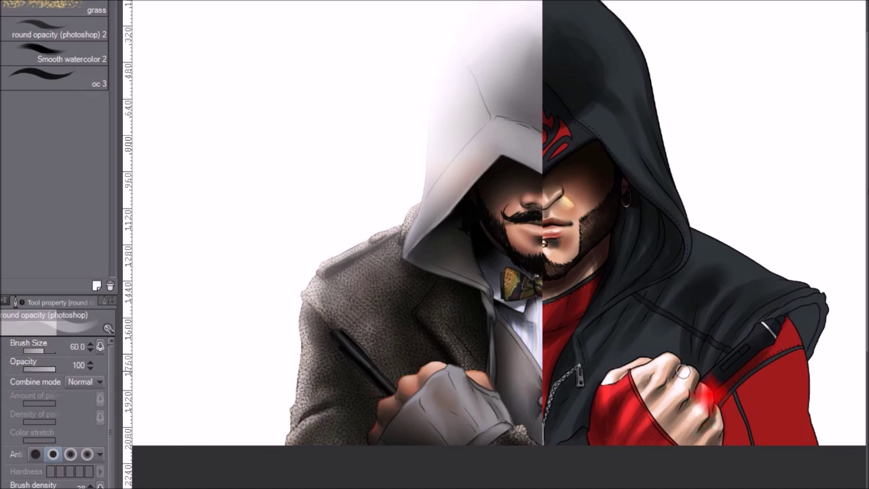
Step: Paint light highlights along the outer fold of the dark hood with the brush at size 50
key("bracketright")
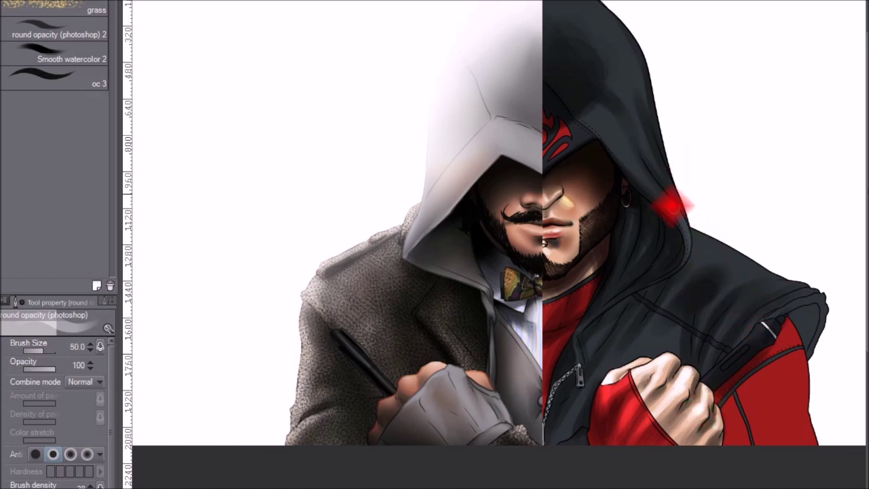
key("bracketleft")
key("bracketleft")
key("bracketleft")
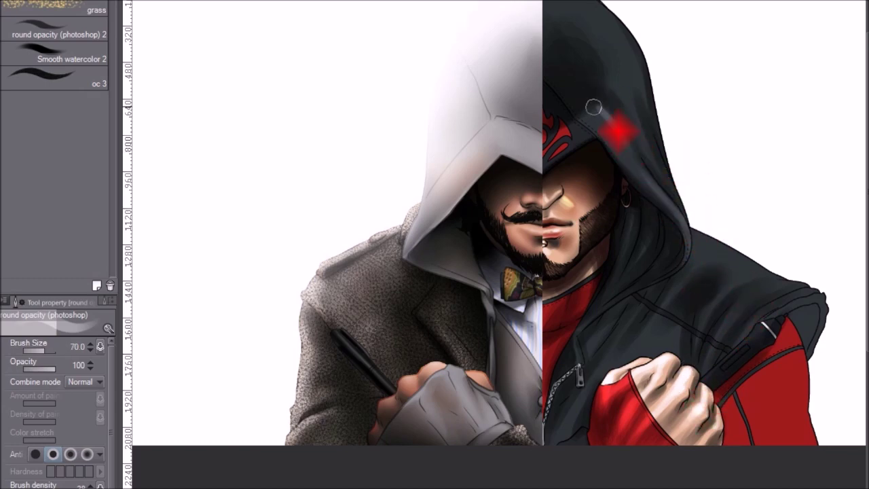
Step: Build up highlights around the dark hood's front peak and opening edge with the brush at sizes 70, 100 and 80
key("bracketright")
key("bracketright")
key("bracketright")
key("bracketright")
key("bracketright")
key("bracketright")
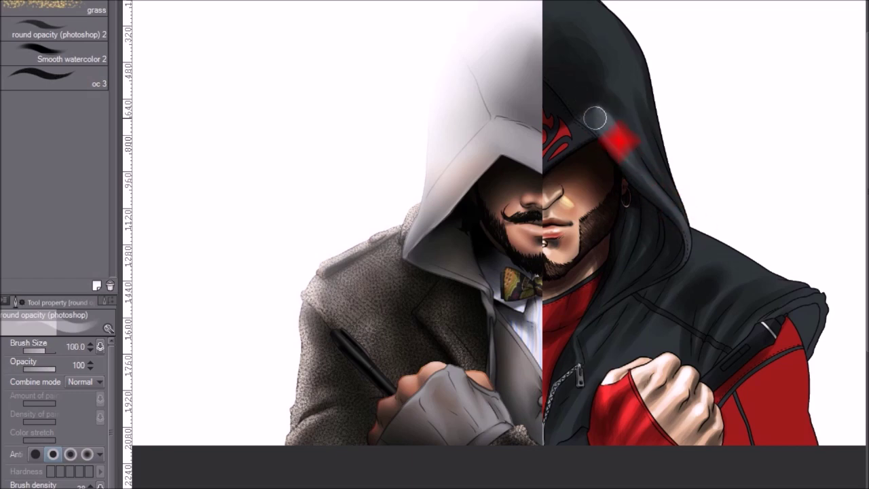
key("bracketright")
key("bracketright")
key("bracketright")
key("bracketright")
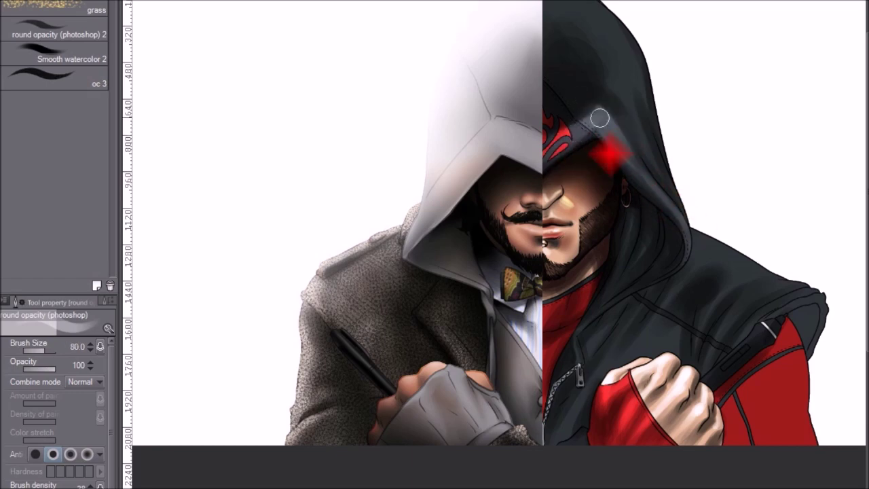
Step: Lighten the crown and outer side of the dark hood with broad brush strokes at size 250
key("bracketright")
key("bracketright")
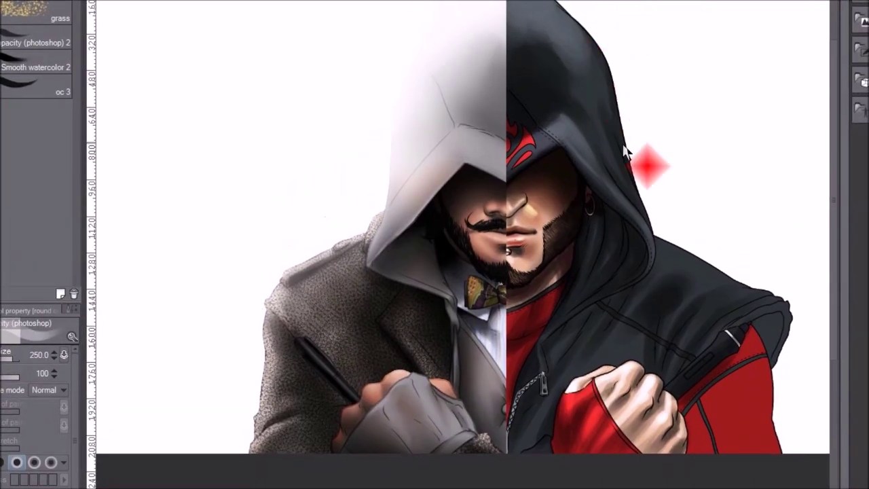
left_click_drag(632, 68, 647, 199)
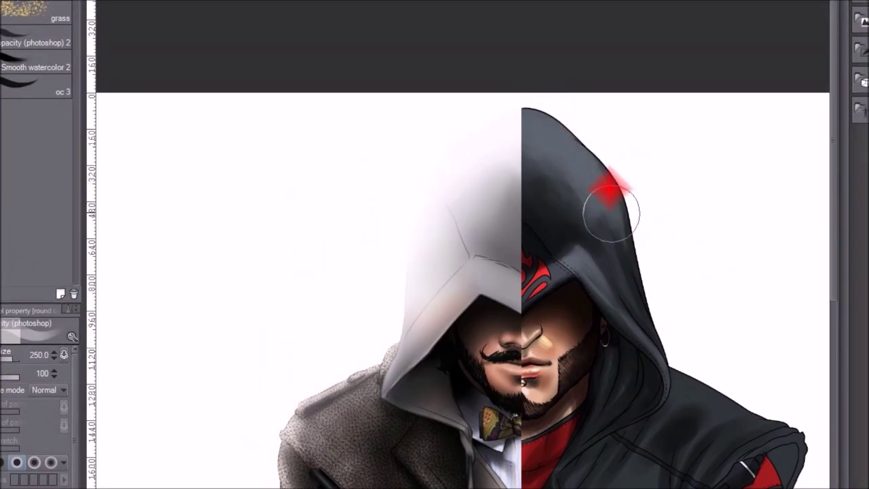
key("bracketleft")
key("bracketleft")
key("bracketleft")
key("bracketleft")
key("bracketleft")
key("bracketleft")
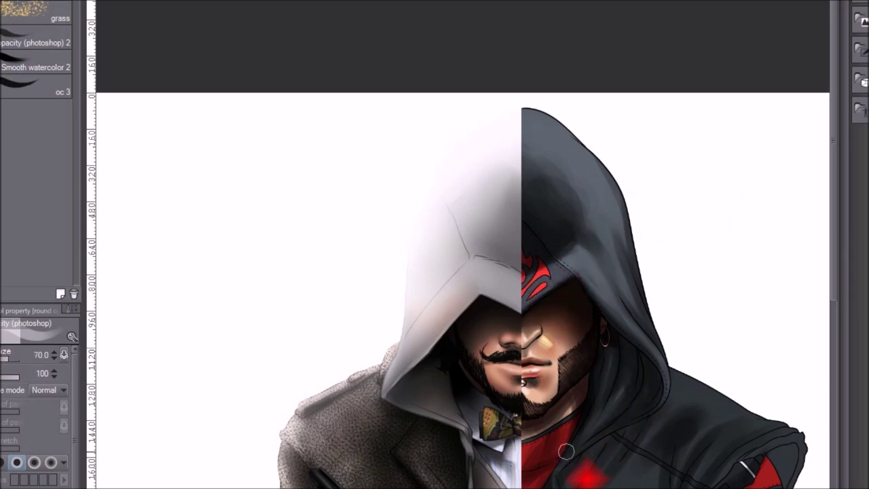
Step: Highlight the top of the dark vest's shoulder with the brush at size 120
key("bracketright")
key("bracketright")
key("bracketright")
key("bracketleft")
key("bracketleft")
key("bracketleft")
key("bracketright")
key("bracketright")
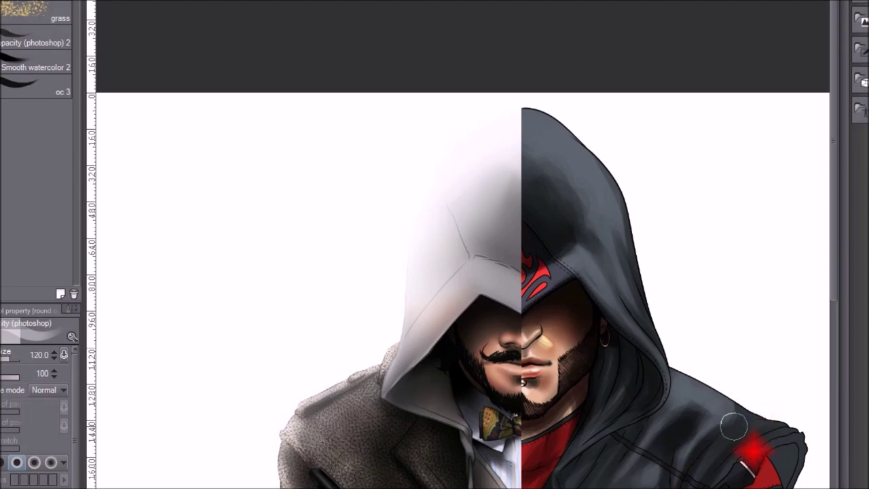
Step: Add finer highlights to the folds and armhole edge of the vest's shoulder, using the brush at size 70
key("bracketleft")
key("bracketleft")
key("bracketleft")
key("bracketleft")
key("bracketleft")
left_click_drag(759, 449, 801, 431)
key("bracketleft")
key("bracketleft")
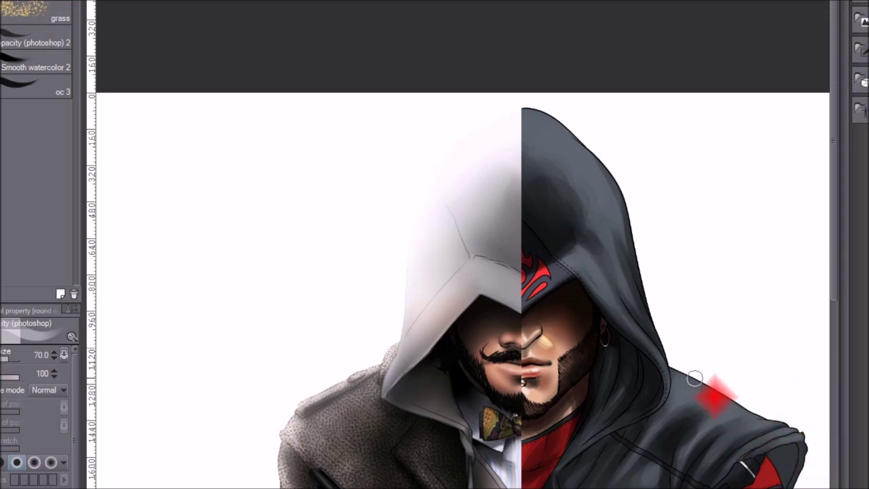
Step: Brighten the folds along the side of the dark hood with the brush at size 120
key("bracketright")
key("bracketright")
key("bracketright")
key("bracketright")
key("bracketright")
key("bracketright")
key("bracketright")
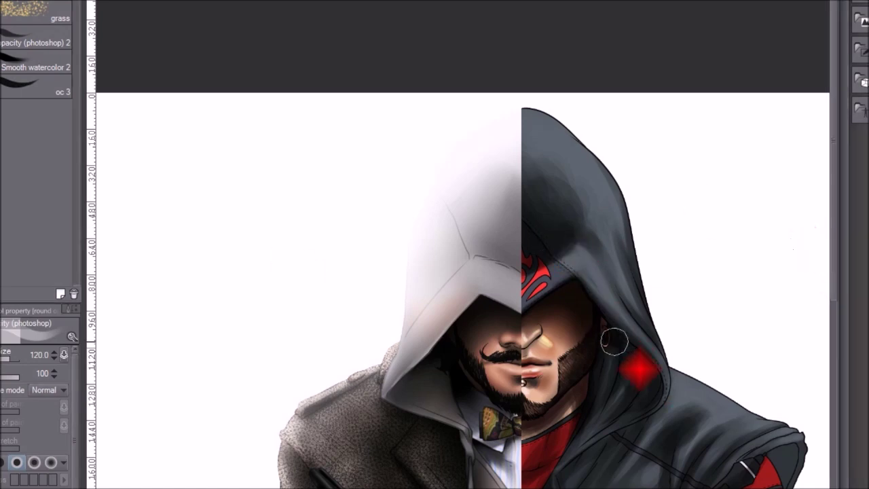
Step: Highlight the folds on the vest's chest with the brush at size 60
left_click_drag(613, 342, 580, 216)
left_click_drag(496, 202, 516, 221)
key("[")
key("[")
key("[")
key("[")
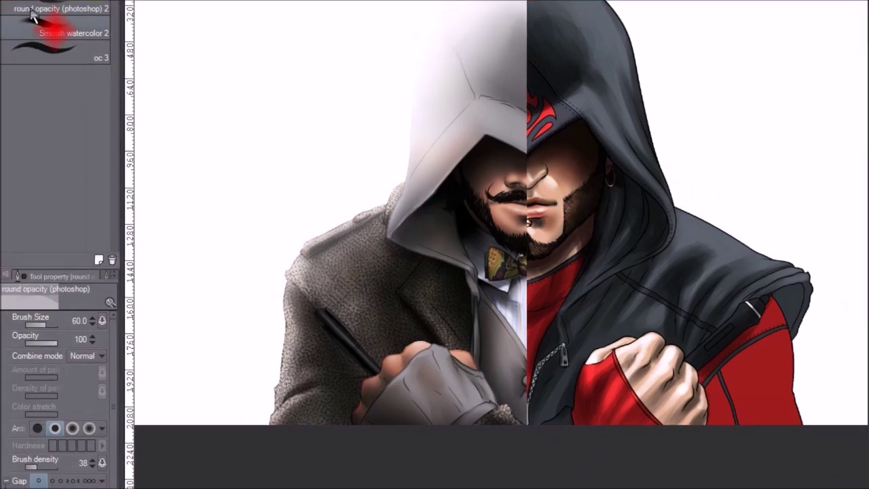
Step: Blend the shading and highlights on the comic-style face with the Smooth watercolor 2 brush at sizes 50 and 40
left_click(6, 65)
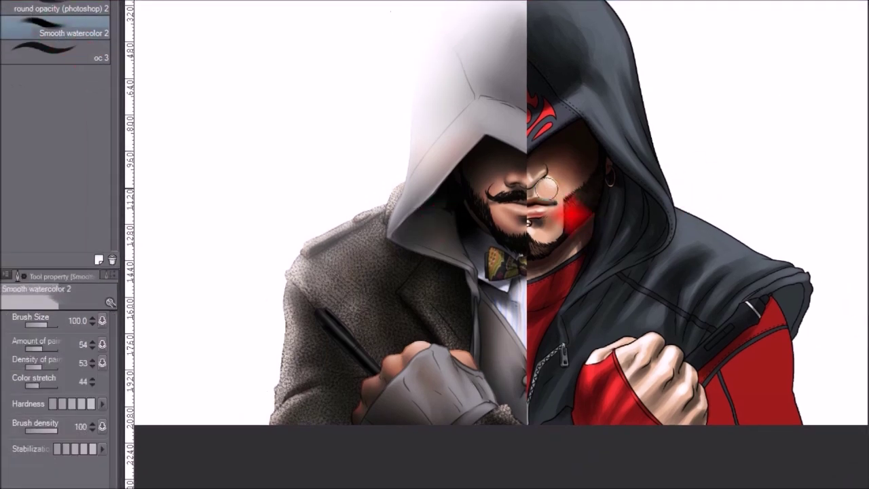
key("bracketleft")
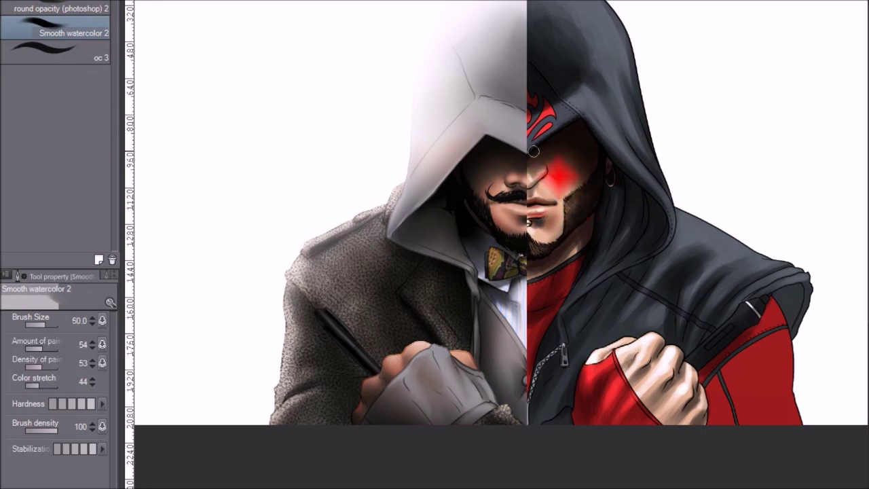
key("bracketleft")
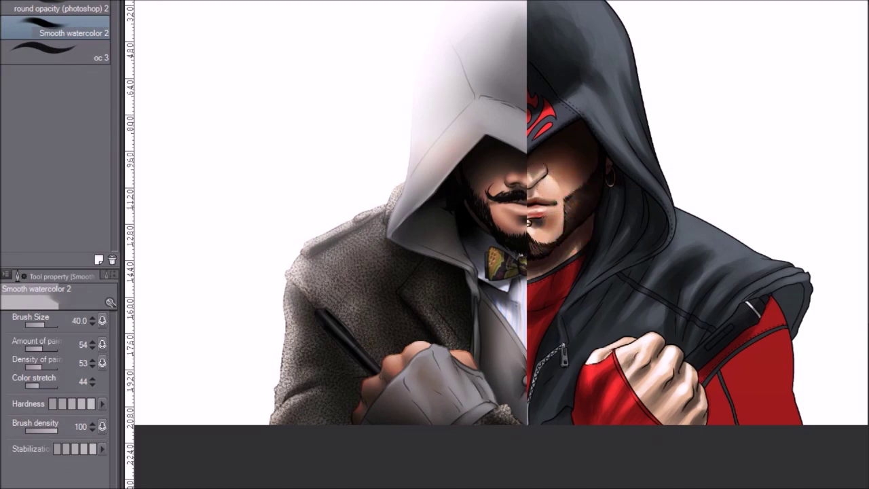
mouse_move(562, 230)
left_mouse_down()
mouse_move(536, 235)
mouse_move(583, 226)
left_mouse_up()
key("comma")
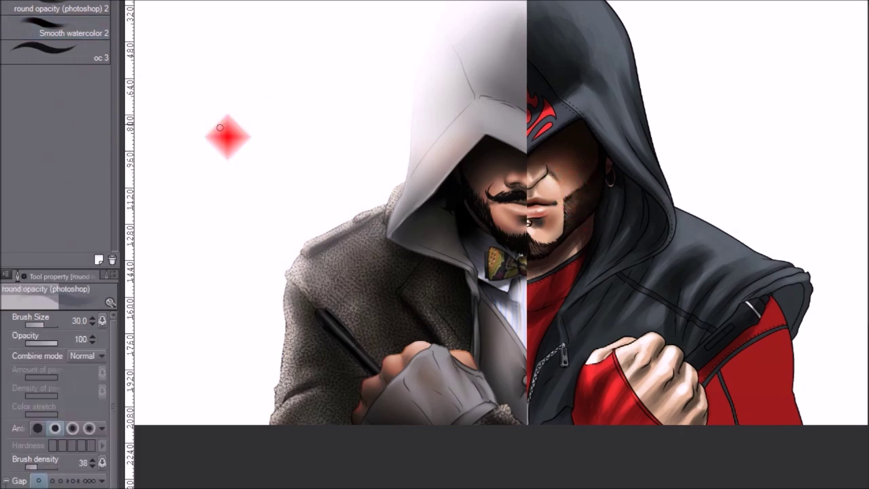
key("period")
key("bracketright")
key("bracketright")
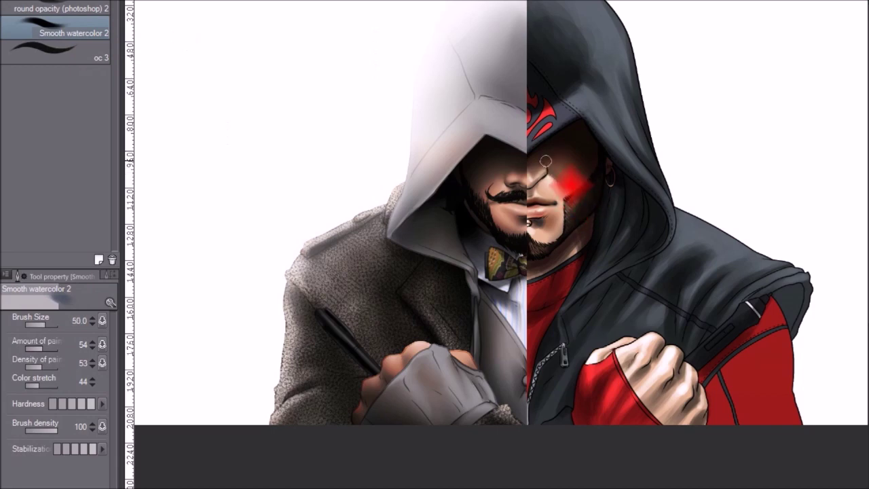
Step: Smooth the highlights on the fist, vest folds and dark hood with the Smooth watercolor 2 brush at sizes 100 and 120
key("bracketright")
key("bracketright")
key("bracketright")
key("bracketright")
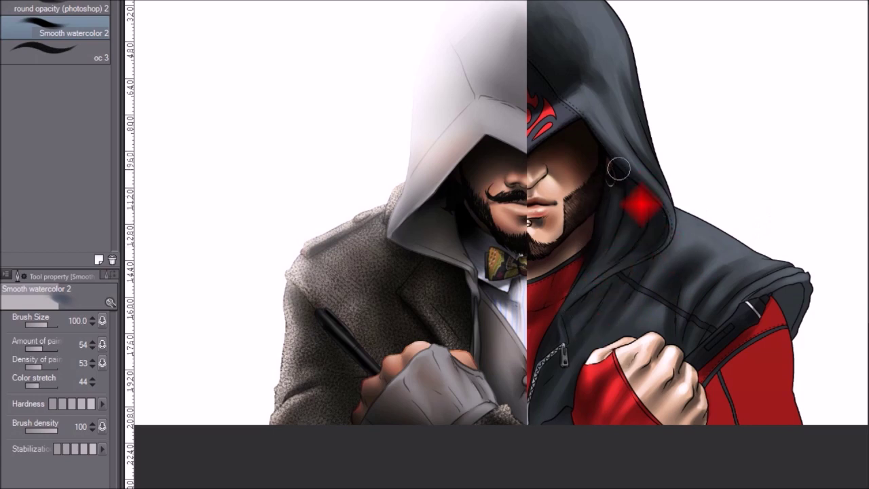
key("]")
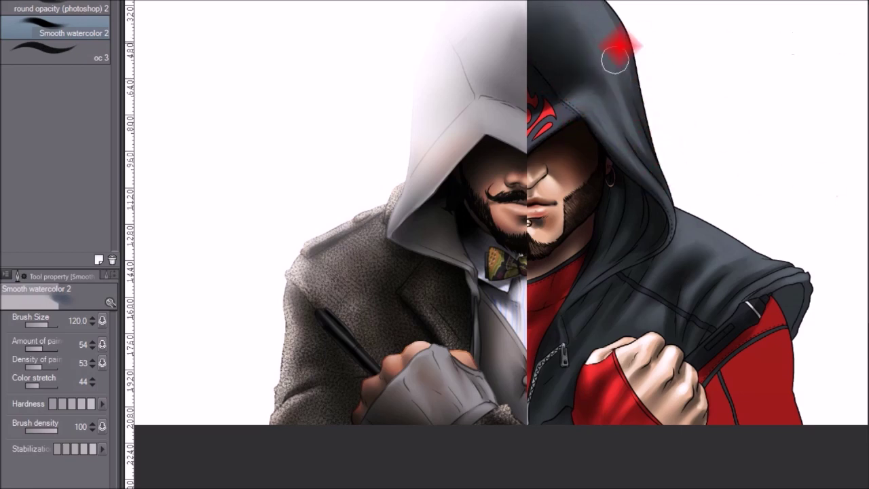
Step: Blend the highlights around the hood's front peak and the vest's folds with Smooth watercolor 2 at sizes 80 and 70
key("[")
key("[")
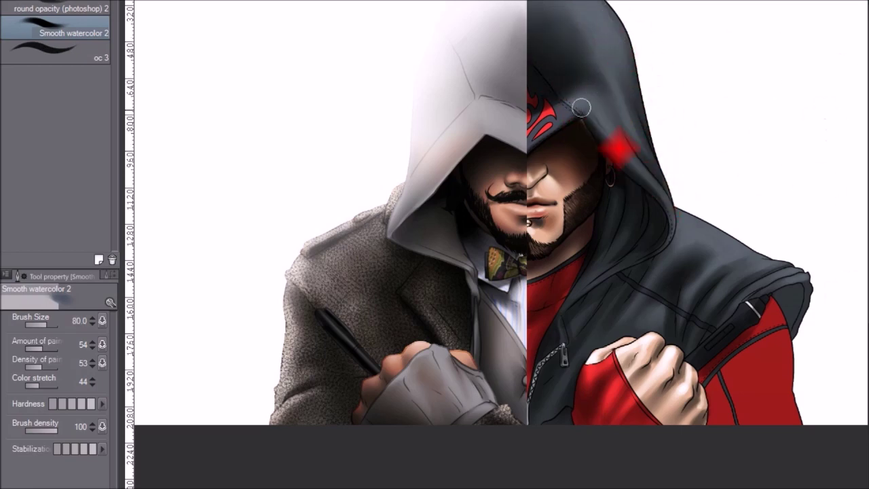
key("bracketleft")
key("bracketleft")
key("bracketleft")
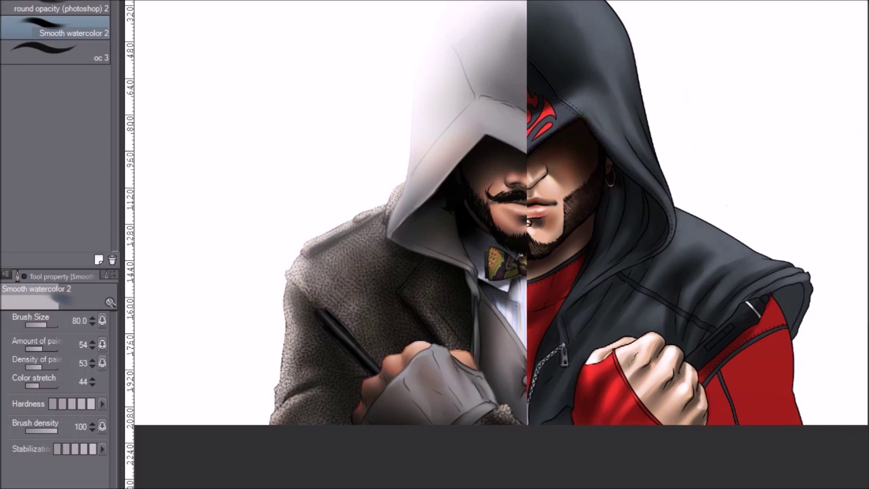
key("bracketright")
key("bracketright")
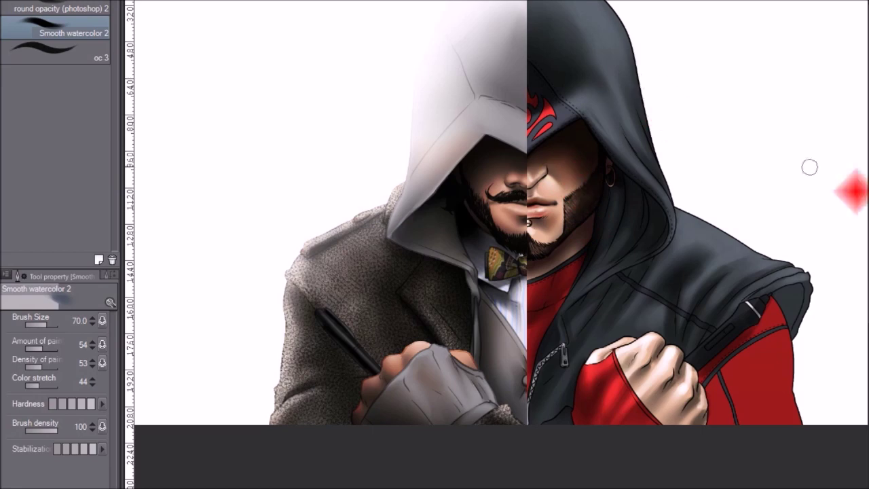
key("ctrl+z")
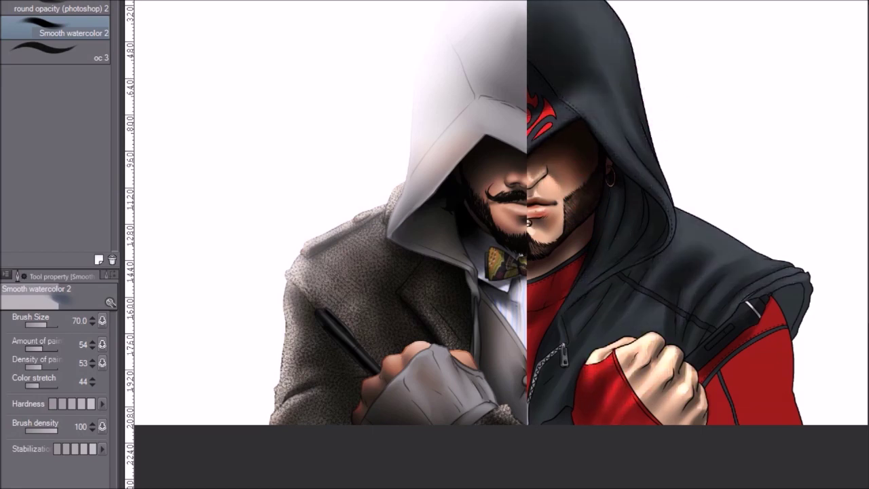
left_click_drag(756, 336, 729, 311)
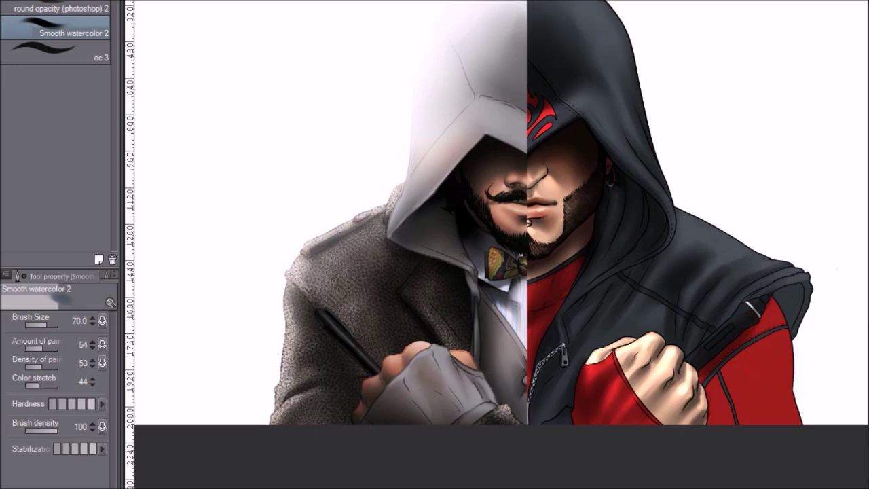
Step: Shade the eye area under the dark hood in dark red with the Highlight airbrush at size 200
key("b")
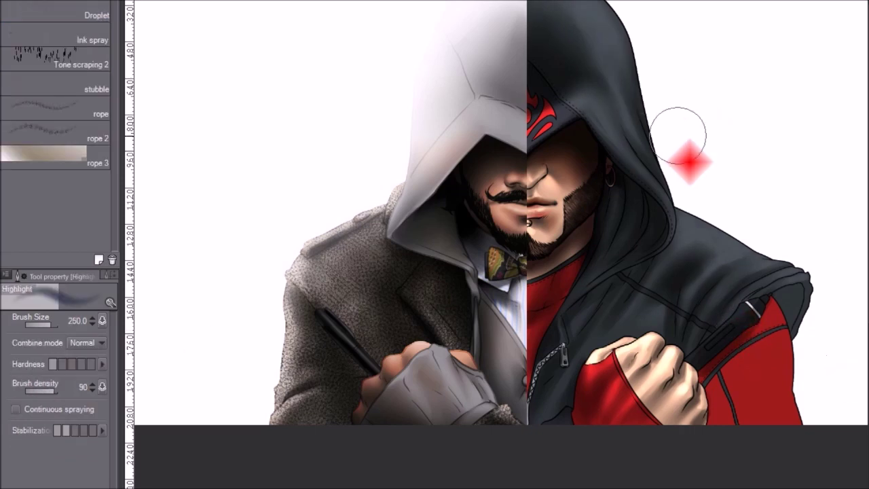
left_click_drag(550, 153, 585, 219)
key("ctrl+z")
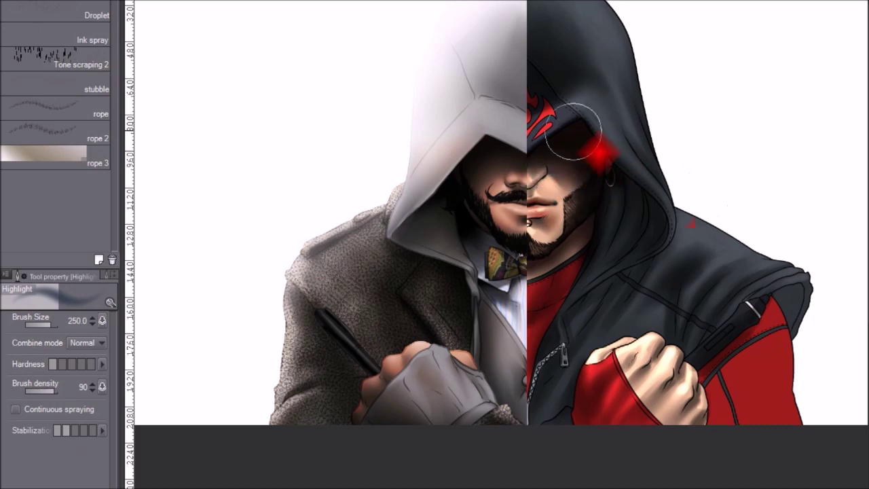
double_click(29, 264)
left_click(620, 107)
left_click(645, 133)
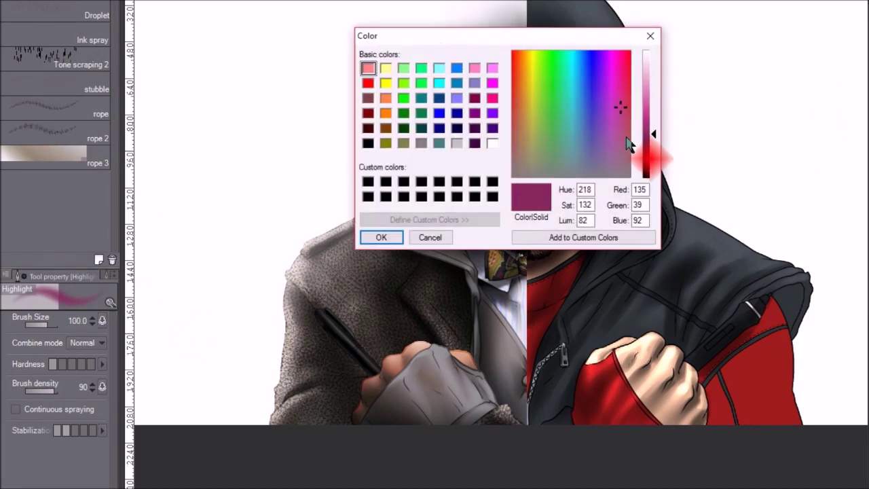
left_click(628, 144)
left_click(381, 237)
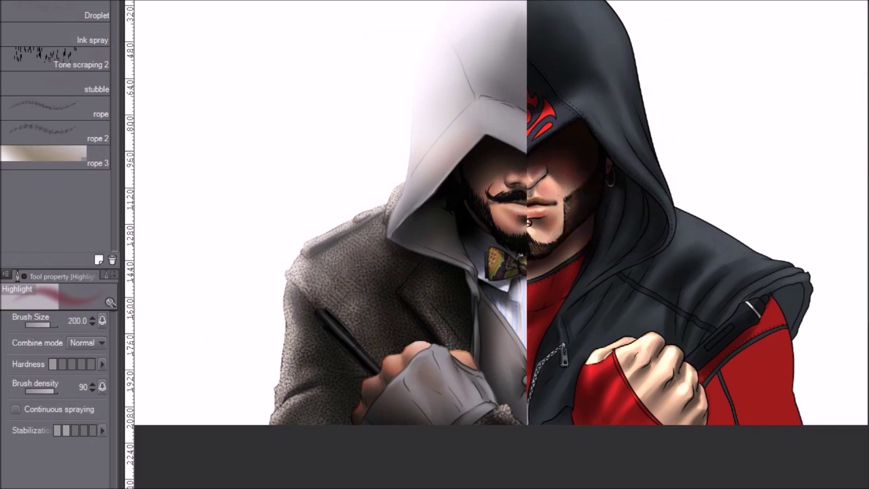
Step: Blend the dark red shading on the upper face with Smooth watercolor 2 at size 100 and undo the last smear
key("b")
key("bracketright")
key("bracketright")
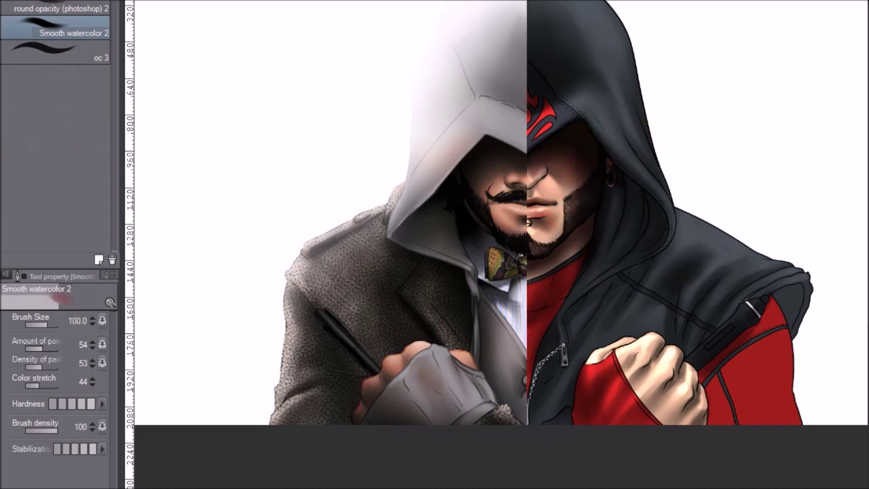
left_click_drag(544, 179, 585, 157)
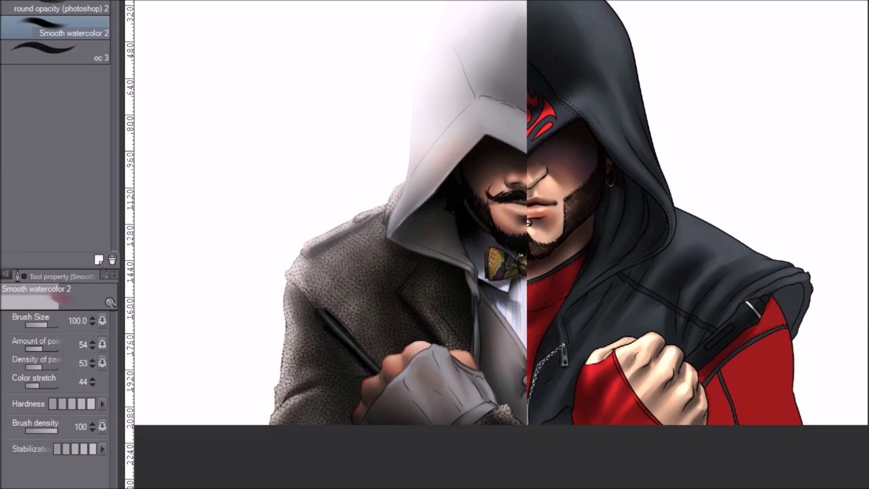
key("ctrl+z")
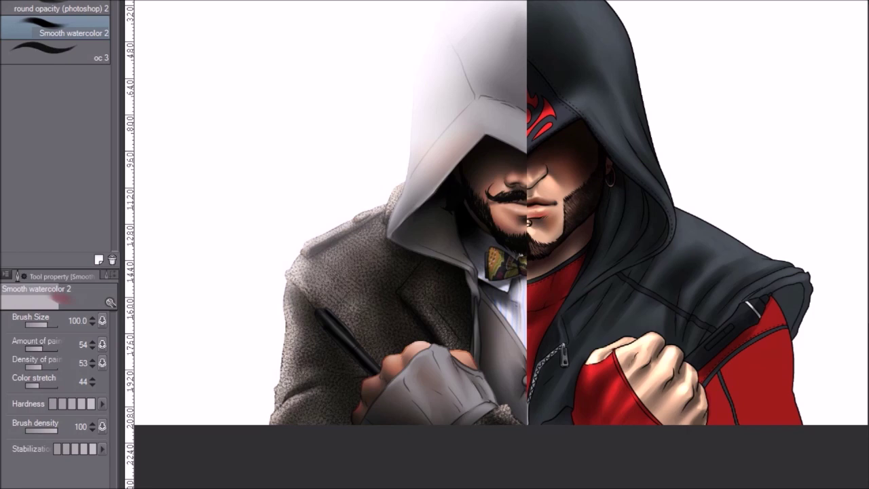
Step: Lasso the inside of the dark hood beside the face, paint deep shadow within it and clear the selection
key("m")
mouse_move(561, 129)
left_mouse_down()
mouse_move(621, 162)
mouse_move(672, 225)
mouse_move(661, 248)
mouse_move(636, 255)
mouse_move(601, 293)
mouse_move(617, 216)
mouse_move(539, 150)
mouse_move(558, 134)
left_mouse_up()
key("b")
left_click_drag(645, 170, 622, 165)
key("Return")
key("bracketright")
key("bracketright")
key("bracketright")
key("bracketright")
mouse_move(636, 209)
left_mouse_down()
mouse_move(588, 140)
mouse_move(634, 159)
mouse_move(578, 183)
mouse_move(627, 199)
left_mouse_up()
key("ctrl+d")
Step: Soften the deep shadow inside the dark hood with the Smooth watercolor 2 brush at size 70
key("m")
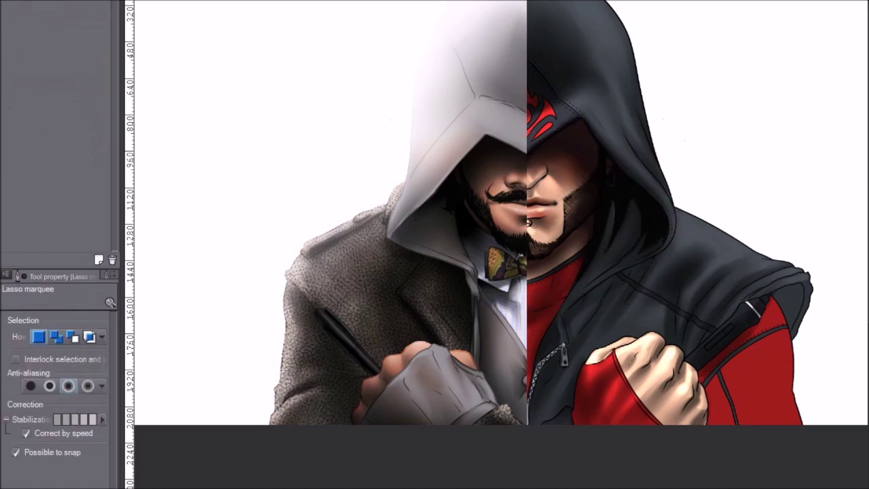
key("b")
key("b")
key("bracketleft")
key("bracketleft")
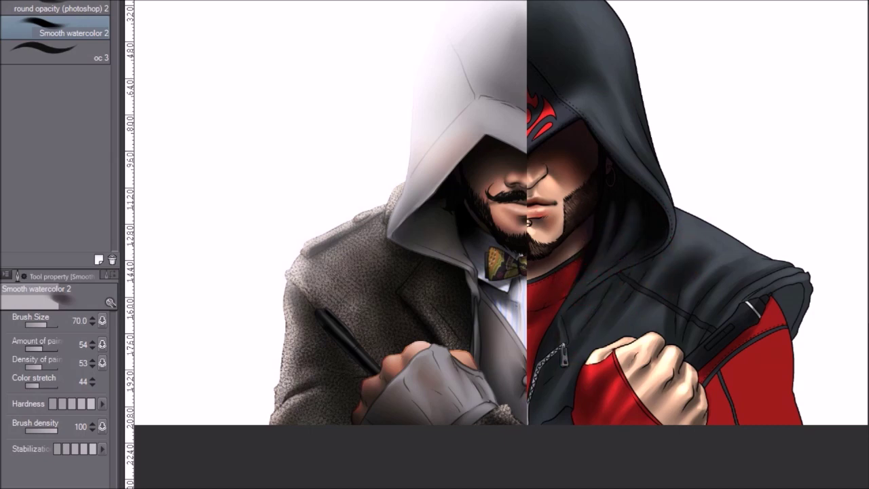
Step: Paint shadow inside the vest's armhole and on the upper red sleeve with the round opacity brush at sizes 70 and 120
left_click(56, 2)
key("bracketright")
key("bracketright")
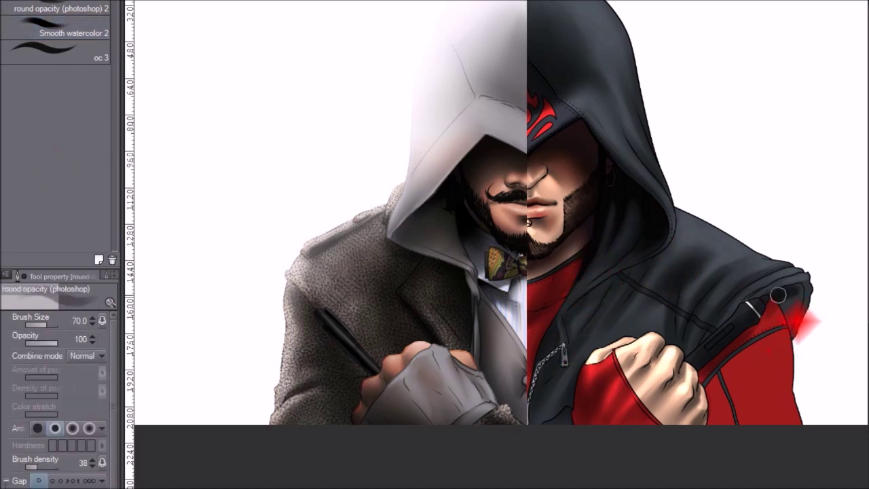
key("bracketright")
key("bracketright")
key("bracketright")
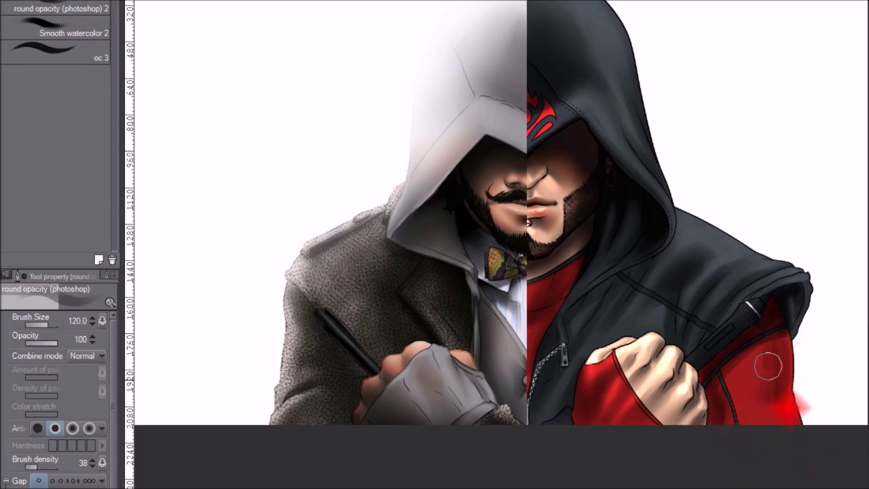
Step: Darken the folds and seams of the red sleeve beside the fist with the brush at sizes 120 and 60
mouse_move(700, 382)
left_mouse_down()
mouse_move(779, 302)
mouse_move(699, 370)
left_mouse_up()
key("bracketleft")
key("bracketleft")
key("bracketleft")
key("bracketleft")
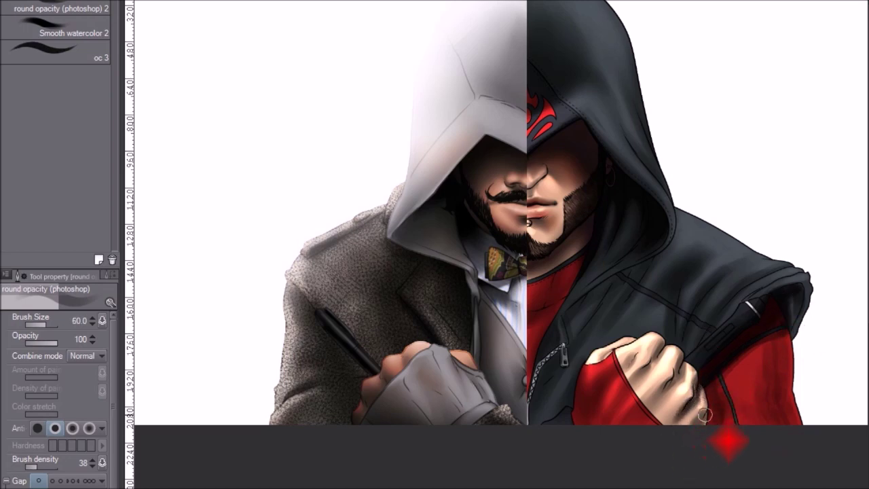
Step: Darken the folds of the red glove and soften them with the Smooth watercolor 2 brush at size 70
key("bracketright")
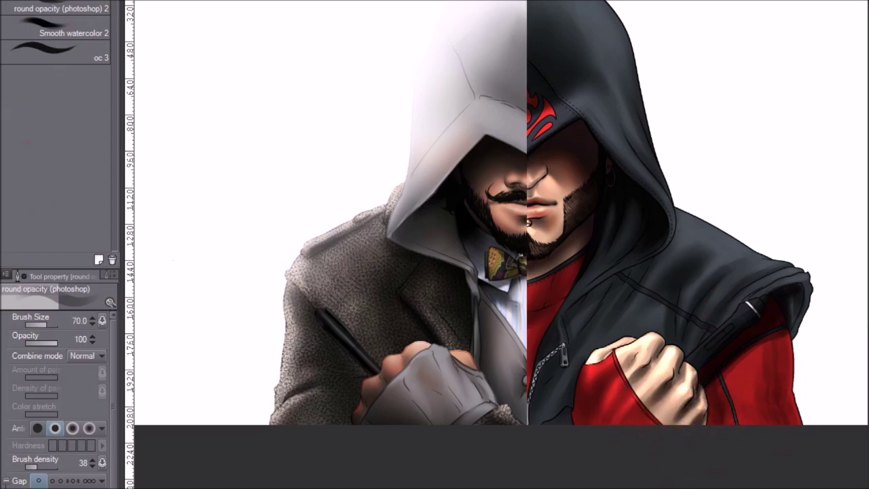
left_click(41, 32)
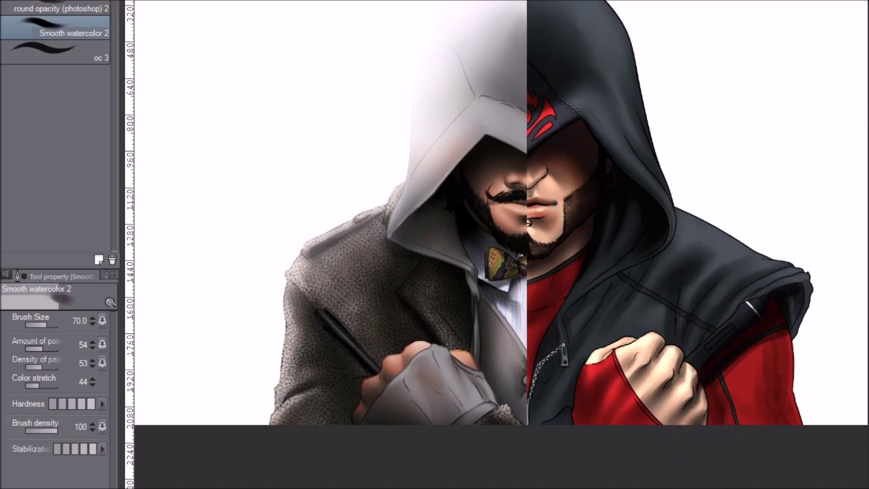
Step: Choose a near-white colour and paint highlights across the vest's shoulder with round opacity (photoshop) 2 at sizes 100 and 70
left_click(53, 8)
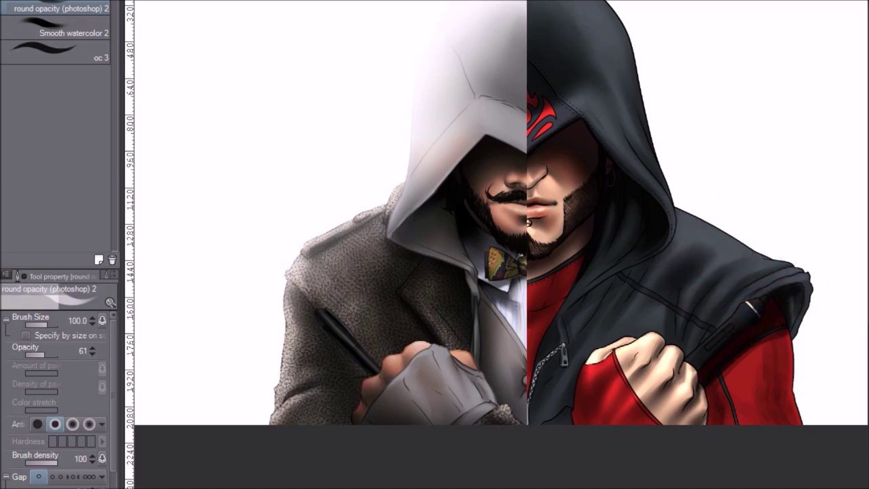
left_click(649, 56)
left_click(520, 52)
left_click(382, 237)
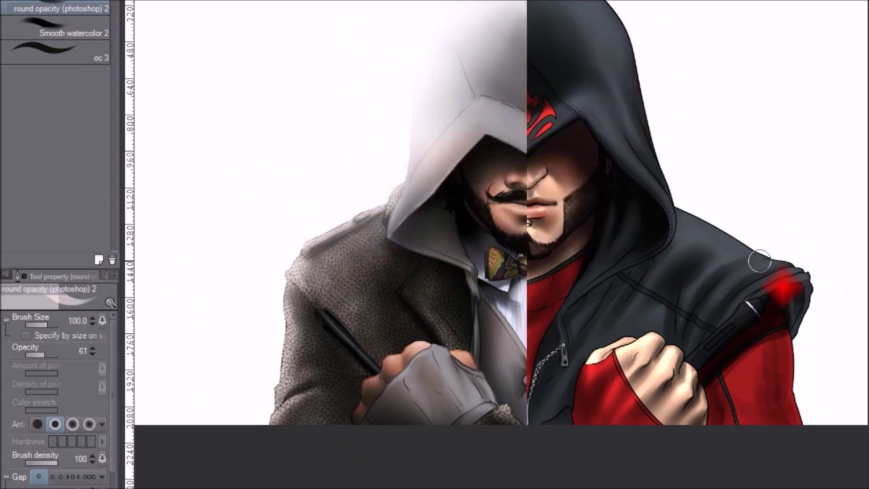
left_click(653, 58)
left_click(395, 236)
mouse_move(740, 277)
left_mouse_down()
mouse_move(756, 263)
mouse_move(709, 235)
mouse_move(674, 249)
mouse_move(680, 212)
mouse_move(764, 259)
mouse_move(711, 271)
mouse_move(806, 273)
mouse_move(796, 277)
mouse_move(806, 281)
mouse_move(776, 281)
left_mouse_up()
key("bracketright")
key("bracketright")
key("bracketright")
key("bracketleft")
key("bracketleft")
key("bracketleft")
key("bracketleft")
key("bracketleft")
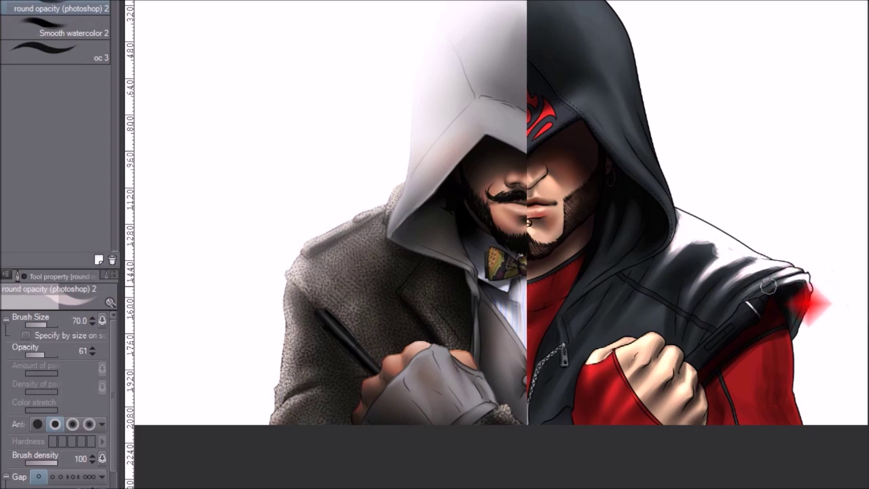
Step: Paint broad white highlights along the outer edge and crown of the dark hood, enlarging the brush to size 300
key("bracketright")
key("bracketright")
key("bracketright")
key("bracketright")
key("bracketright")
key("bracketright")
mouse_move(675, 198)
left_mouse_down()
mouse_move(620, 139)
mouse_move(675, 193)
mouse_move(601, 41)
left_mouse_up()
key("bracketleft")
key("bracketleft")
key("bracketleft")
key("bracketleft")
key("bracketright")
key("bracketright")
key("bracketright")
key("bracketright")
key("bracketright")
key("bracketright")
left_click_drag(645, 115, 583, 4)
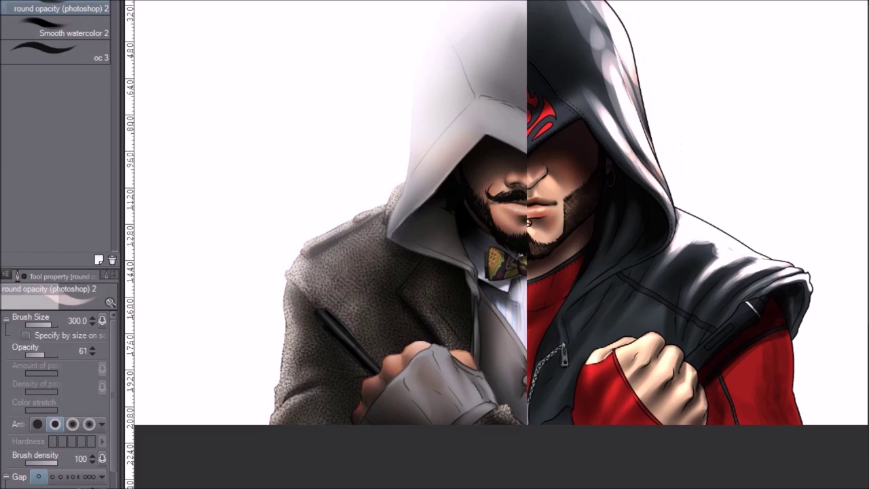
mouse_move(631, 52)
left_mouse_down()
mouse_move(562, 14)
mouse_move(620, 82)
left_mouse_up()
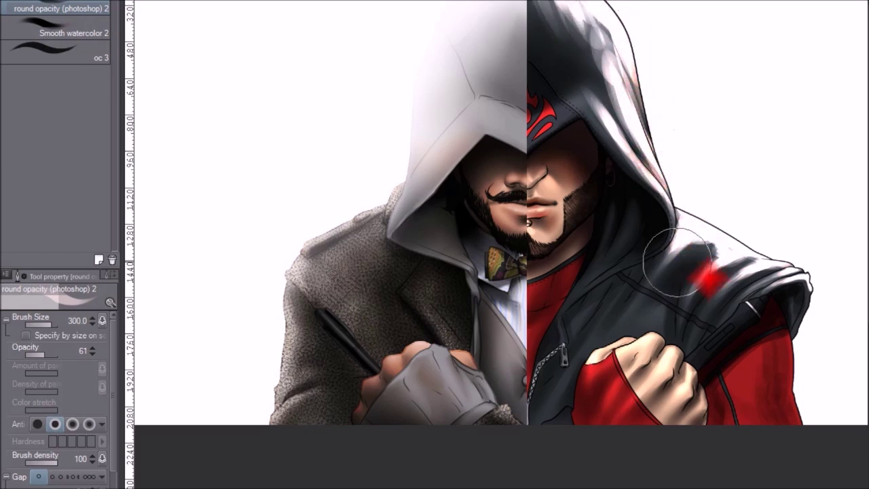
Step: Extend the highlights down the vest's chest and onto the red glove, adding finer ones on the fingers with a smaller brush
left_click_drag(679, 260, 627, 312)
mouse_move(681, 302)
left_mouse_down()
mouse_move(627, 333)
mouse_move(618, 361)
mouse_move(581, 401)
left_mouse_up()
key("bracketleft")
key("bracketleft")
key("bracketleft")
key("bracketleft")
key("bracketleft")
key("bracketleft")
key("bracketleft")
left_click_drag(665, 371, 687, 388)
mouse_move(673, 354)
left_mouse_down()
mouse_move(697, 378)
mouse_move(686, 377)
mouse_move(697, 418)
left_mouse_up()
Step: Blend the highlights on the fist, hood and vest with the Smooth watercolor 2 brush, enlarged to size 200
left_click(65, 28)
mouse_move(637, 371)
left_mouse_down()
mouse_move(650, 350)
mouse_move(668, 356)
mouse_move(661, 363)
mouse_move(672, 400)
mouse_move(684, 385)
mouse_move(682, 423)
left_mouse_up()
key("bracketright")
key("bracketright")
key("bracketright")
mouse_move(596, 33)
left_mouse_down()
mouse_move(674, 188)
mouse_move(659, 252)
mouse_move(765, 271)
mouse_move(614, 327)
left_mouse_up()
mouse_move(572, 37)
left_mouse_down()
mouse_move(622, 48)
mouse_move(551, 15)
mouse_move(563, 59)
mouse_move(585, 64)
mouse_move(750, 302)
left_mouse_up()
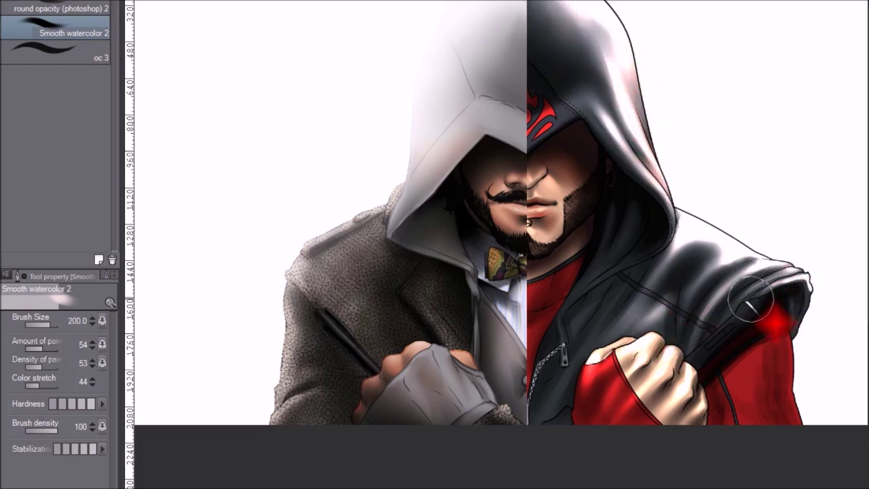
Step: Highlight the nose, lip piercing and zipper pull with round opacity (photoshop) 2, reducing the brush to size 17 for small details
left_click(68, 10)
left_click_drag(544, 167, 528, 197)
key("bracketright")
key("bracketright")
key("bracketright")
key("bracketleft")
key("bracketleft")
key("bracketleft")
key("bracketleft")
key("bracketleft")
key("bracketleft")
key("bracketleft")
key("bracketleft")
key("bracketleft")
key("bracketleft")
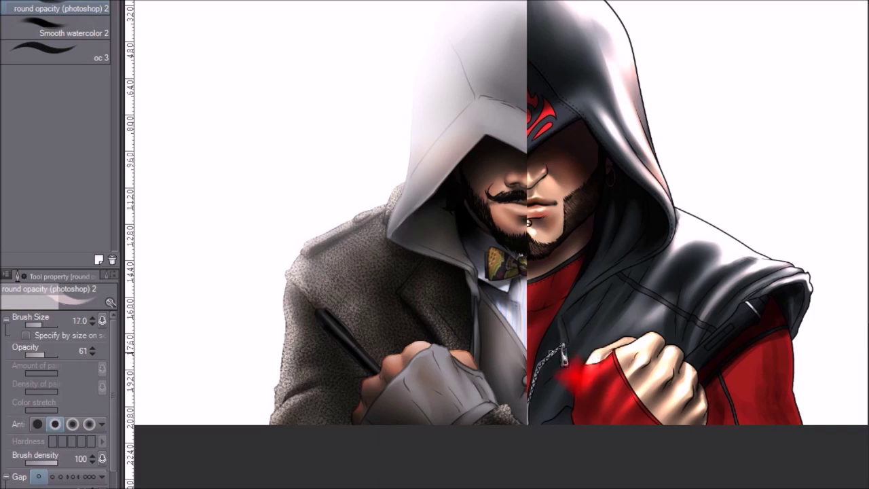
key("bracketleft")
key("bracketleft")
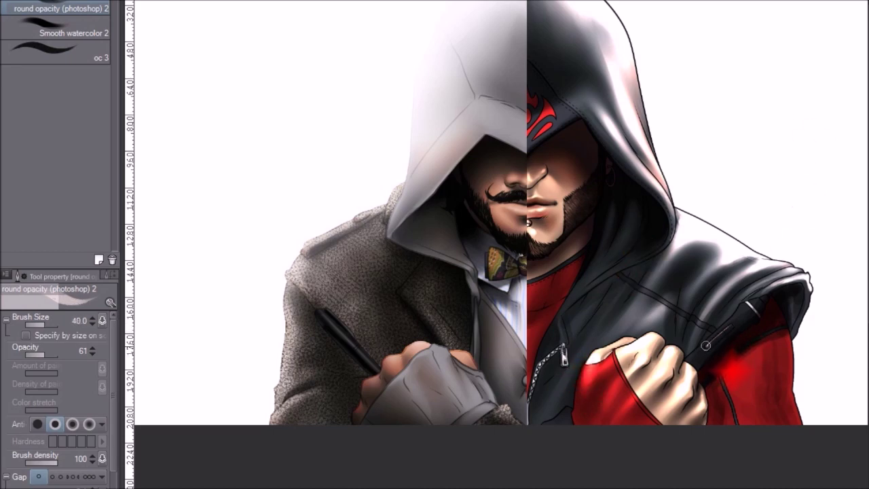
Step: Paint light reflections along the pen held in the fist with the round opacity brush at sizes 40 and 30
key("bracketright")
key("bracketright")
key("bracketright")
key("bracketright")
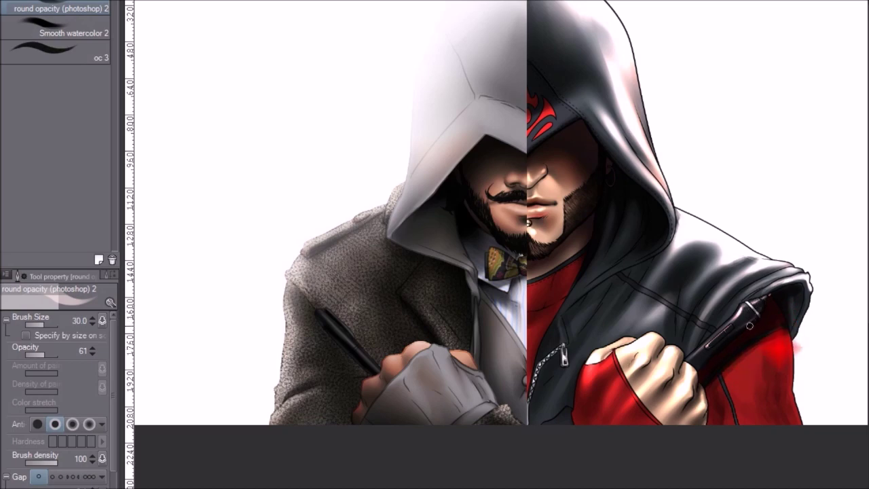
Step: Brighten the outer hood, the vest's shoulder, the pen and the red sleeve's edge with light strokes, using size 70 for finer areas
key("bracketright")
key("bracketright")
key("bracketright")
key("bracketright")
key("bracketright")
key("bracketright")
key("bracketright")
key("bracketright")
key("bracketleft")
key("bracketleft")
key("bracketleft")
key("bracketleft")
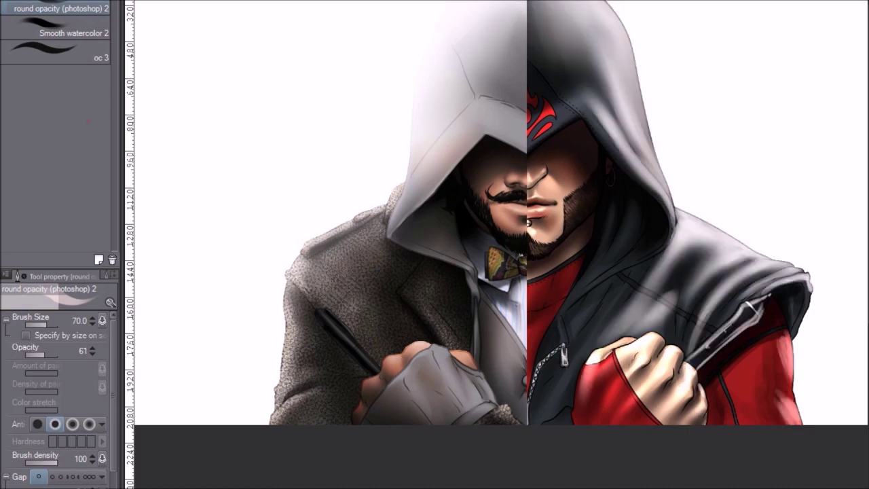
Step: Strengthen the highlights on the hood's crown and along the vest's shoulder seam with the round opacity brush, down to size 120
key("bracketright")
key("bracketright")
key("bracketright")
key("bracketright")
mouse_move(682, 217)
left_mouse_down()
mouse_move(675, 240)
mouse_move(667, 193)
mouse_move(672, 217)
left_mouse_up()
mouse_move(582, 84)
left_mouse_down()
mouse_move(563, 43)
mouse_move(591, 46)
mouse_move(576, 26)
left_mouse_up()
key("bracketright")
key("bracketright")
key("bracketright")
key("bracketleft")
key("bracketleft")
key("bracketleft")
key("bracketleft")
key("bracketleft")
key("bracketleft")
key("bracketleft")
key("bracketleft")
key("bracketleft")
mouse_move(664, 108)
left_mouse_down()
mouse_move(656, 85)
mouse_move(615, 64)
mouse_move(597, 33)
mouse_move(661, 122)
mouse_move(672, 281)
mouse_move(707, 187)
mouse_move(688, 209)
mouse_move(746, 272)
mouse_move(720, 239)
mouse_move(658, 269)
mouse_move(785, 258)
mouse_move(799, 270)
left_mouse_up()
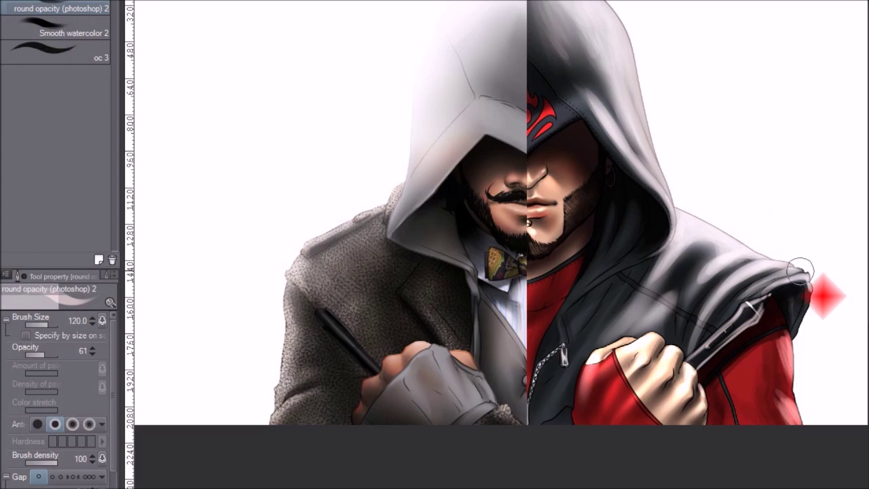
Step: Blend the new hood and shoulder highlights with the Smooth watercolor 2 brush at sizes 250 and 70
left_click(68, 30)
mouse_move(712, 239)
left_mouse_down()
mouse_move(676, 263)
mouse_move(650, 285)
mouse_move(645, 319)
mouse_move(617, 321)
left_mouse_up()
mouse_move(586, 72)
left_mouse_down()
mouse_move(567, 17)
mouse_move(615, 81)
mouse_move(578, 28)
left_mouse_up()
key("]")
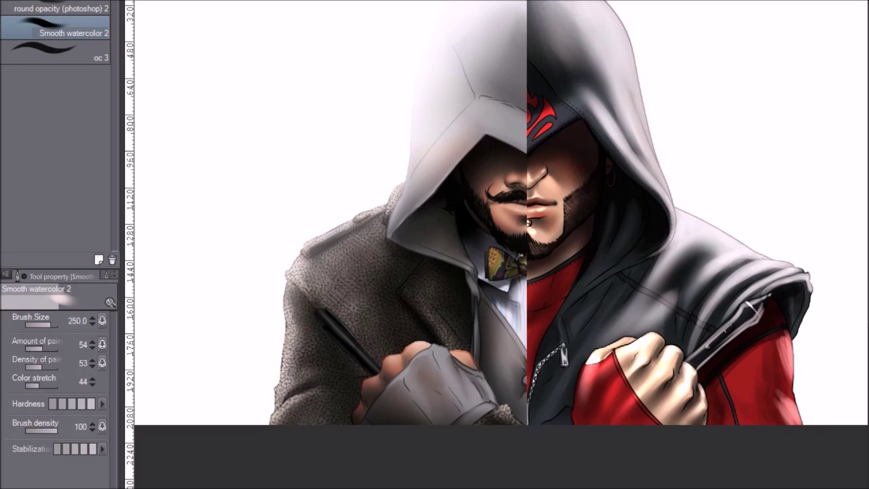
key("bracketleft")
key("bracketleft")
key("bracketleft")
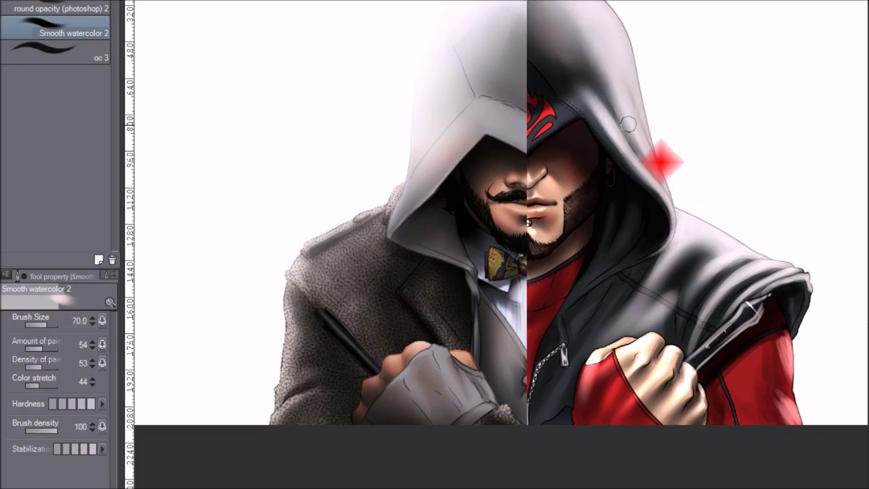
Step: Lighten the hood's brim over the red emblem with round opacity (photoshop) 2 and blend it with Smooth watercolor 2, both at size 120
left_click(61, 8)
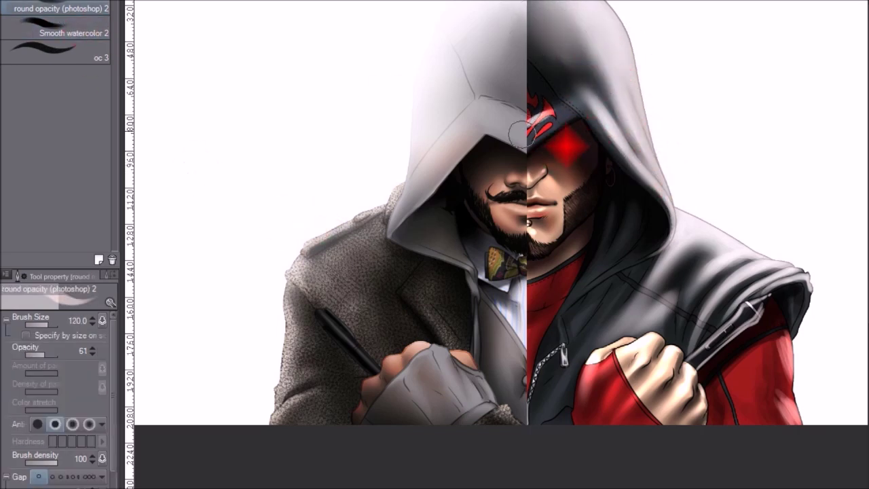
key("period")
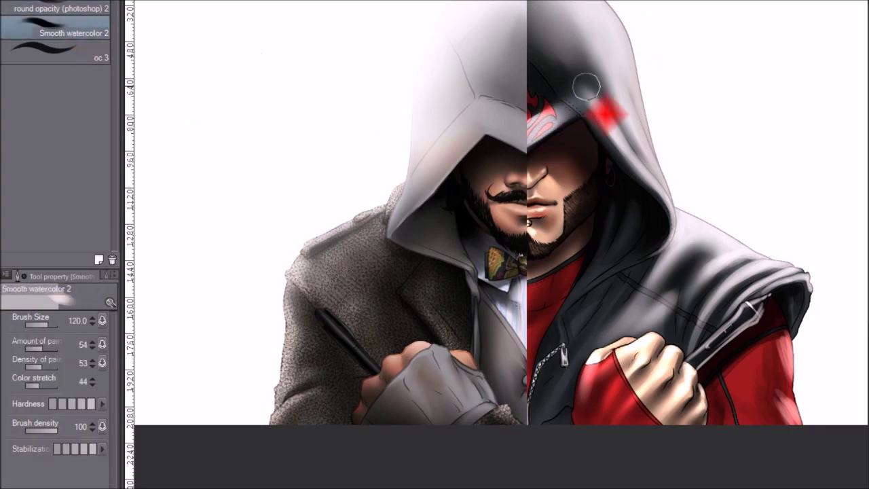
Step: Paint highlights along the vest's zipped collar edge and chest folds with round opacity (photoshop) 2 at sizes 40 and 120
key("comma")
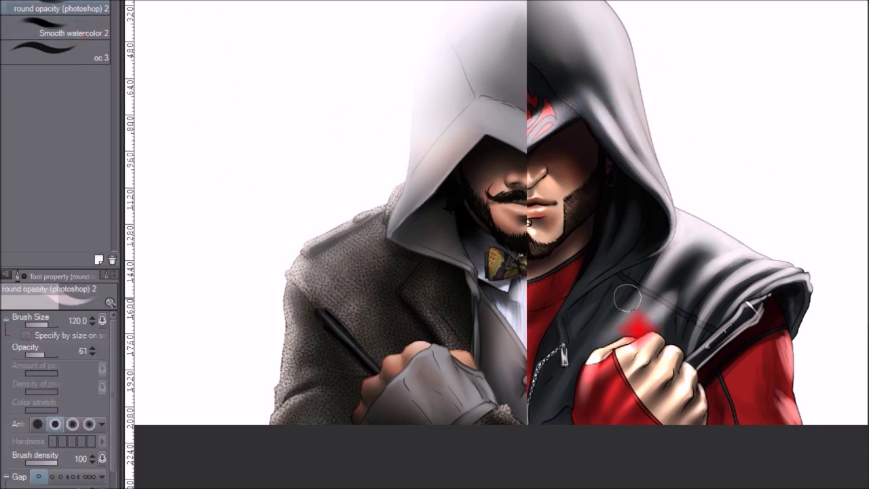
key("bracketleft")
key("bracketleft")
key("bracketleft")
key("bracketleft")
key("bracketleft")
key("bracketleft")
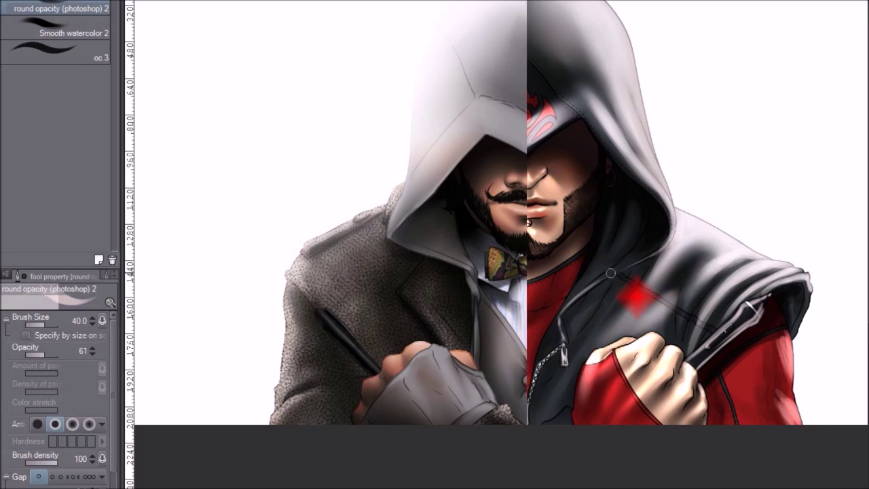
key("bracketright")
key("bracketright")
key("bracketright")
key("bracketright")
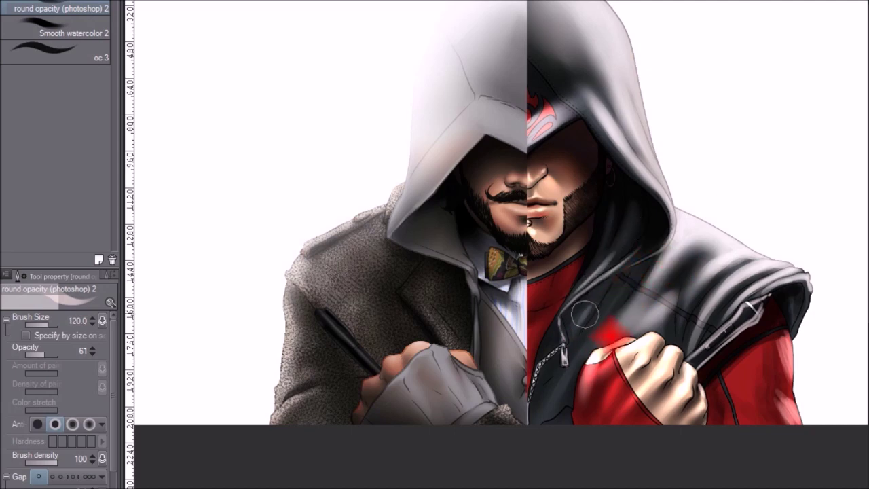
Step: Blend the highlights on the vest's collar and chest with the Smooth watercolor 2 brush at sizes 70 and 120
left_click(67, 31)
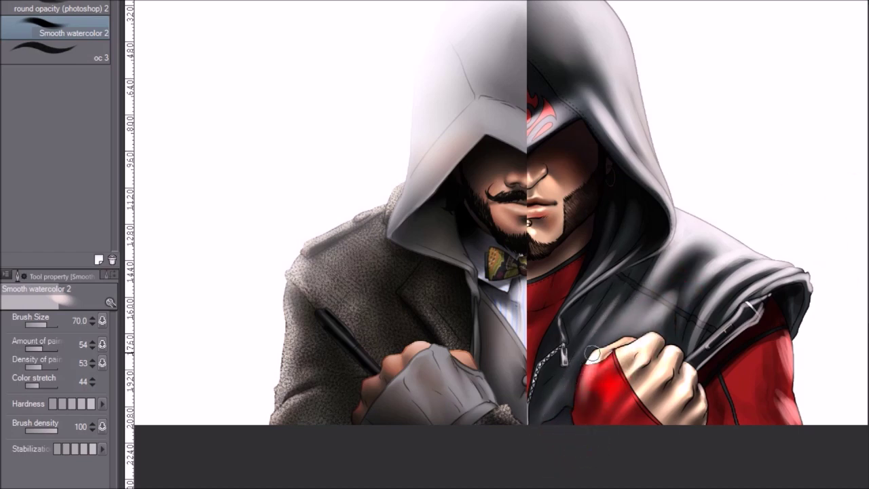
key("]")
key("]")
key("]")
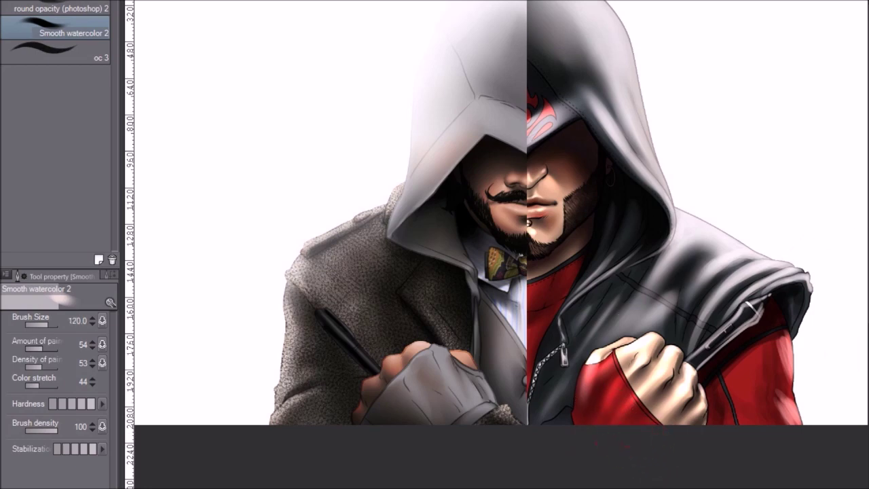
Step: Smooth the shading on the red sleeve, vest and pen with the Smooth watercolor 2 brush at sizes 100 and 60
key("bracketleft")
mouse_move(751, 367)
left_mouse_down()
mouse_move(794, 410)
mouse_move(767, 360)
mouse_move(785, 387)
mouse_move(775, 432)
left_mouse_up()
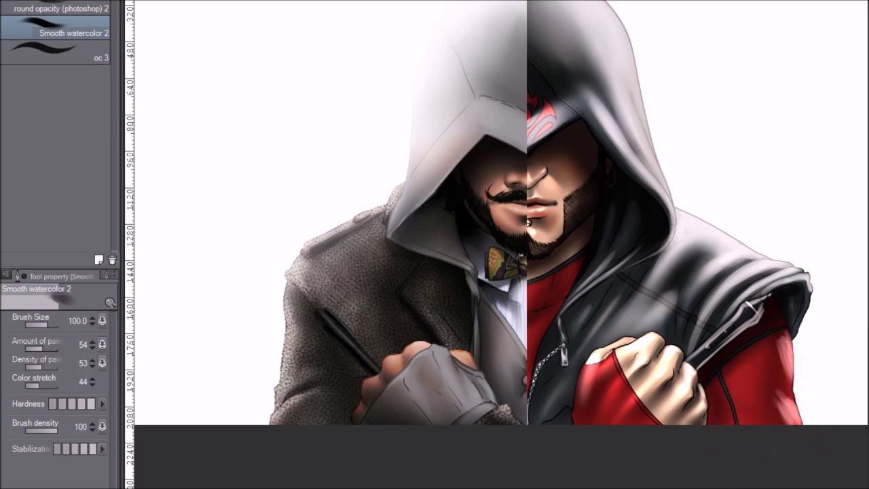
mouse_move(798, 290)
left_mouse_down()
mouse_move(776, 333)
mouse_move(769, 392)
mouse_move(787, 424)
mouse_move(766, 404)
left_mouse_up()
mouse_move(693, 345)
left_mouse_down()
mouse_move(705, 273)
mouse_move(719, 265)
mouse_move(707, 263)
mouse_move(678, 223)
mouse_move(599, 277)
left_mouse_up()
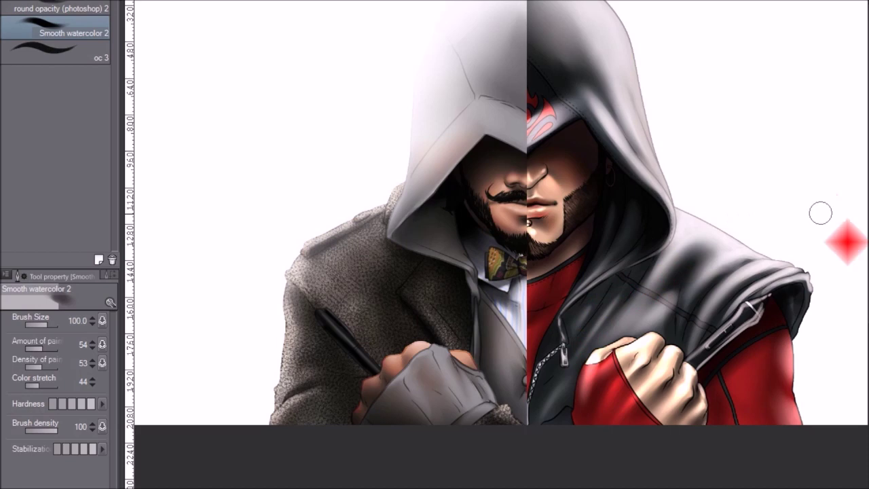
key("bracketleft")
key("bracketleft")
key("bracketleft")
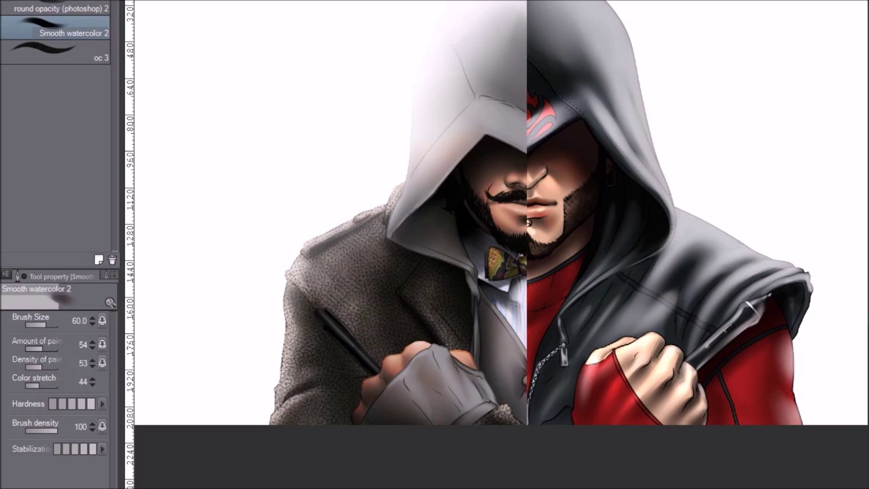
Step: Choose a dark maroon (Red 57, Green 28, Blue 32) and shade the fist and face with the Highlight airbrush at size 500
left_click(626, 138)
left_click_drag(650, 164, 650, 157)
left_click(627, 133)
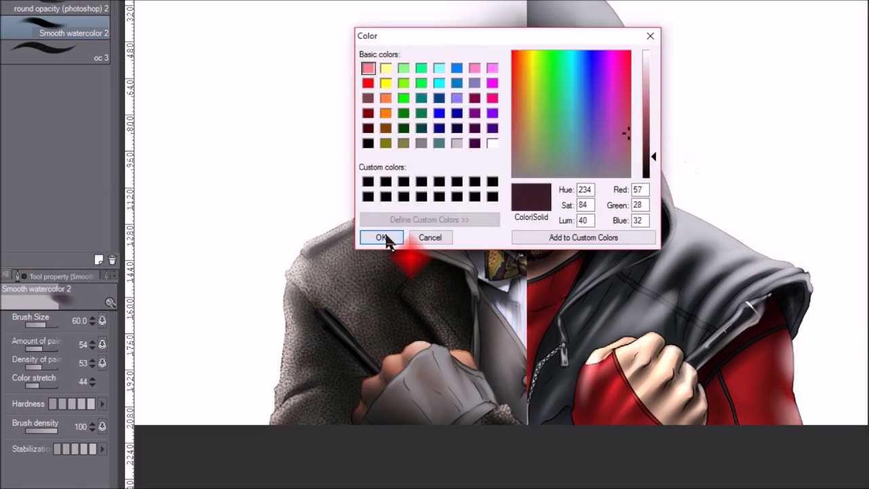
left_click(384, 237)
key("b")
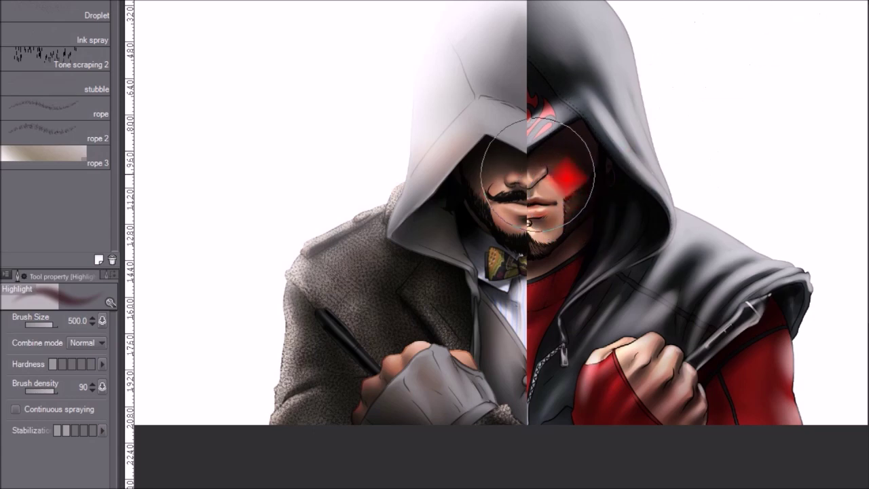
left_click(552, 205)
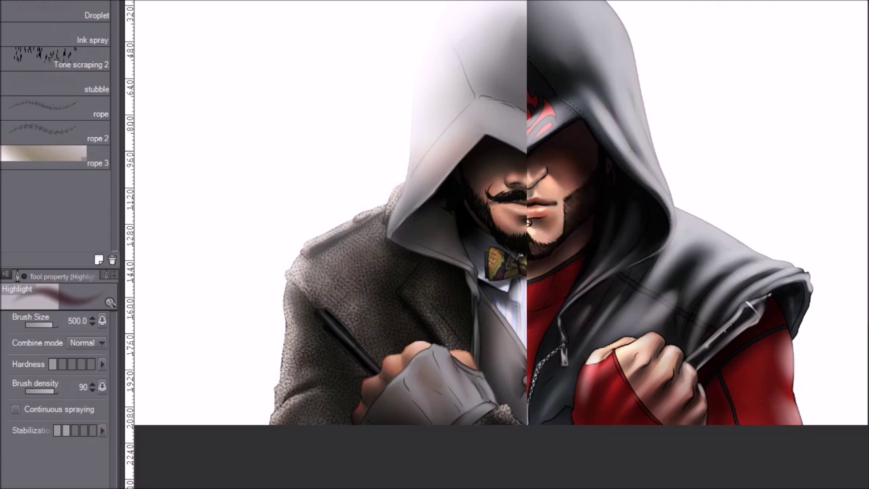
Step: Choose a bright red as the Highlight airbrush colour
left_click(631, 98)
left_click_drag(631, 88, 628, 128)
left_click(381, 237)
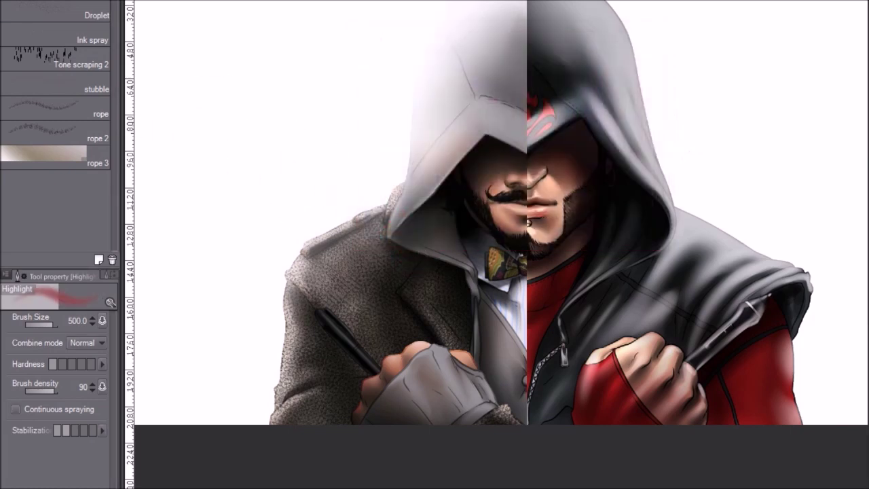
Step: Try tinting the face red with large Highlight airbrush strokes and undo them
left_click(501, 163)
key("bracketleft")
key("bracketleft")
key("ctrl+z")
left_click(509, 153)
key("ctrl+z")
key("bracketleft")
key("bracketleft")
key("bracketleft")
key("bracketleft")
Step: Try adding small red tints to the nose and lips of the comic half with reduced airbrush sizes
left_click(530, 183)
key("bracketleft")
key("bracketleft")
key("bracketleft")
key("bracketleft")
left_click_drag(530, 206, 550, 200)
key("bracketright")
key("bracketright")
key("bracketright")
key("bracketright")
key("bracketright")
key("bracketright")
Step: Try a red tint across the shaded eye area and the fist, and undo it
left_click(565, 152)
key("bracketleft")
key("ctrl+z")
key("bracketright")
key("bracketleft")
key("bracketleft")
key("bracketleft")
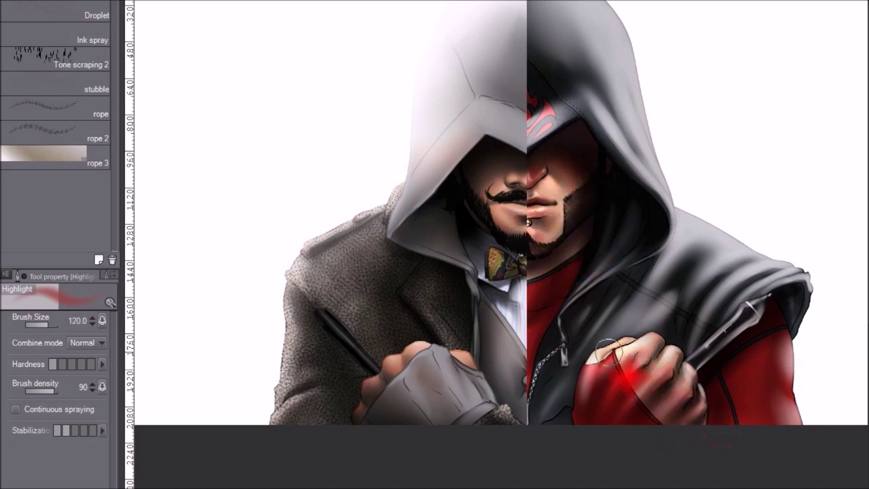
key("bracketright")
key("bracketright")
key("bracketright")
key("ctrl+z")
Step: Tint the nose and the fist's knuckles red with the Highlight airbrush at size 250
key("bracketright")
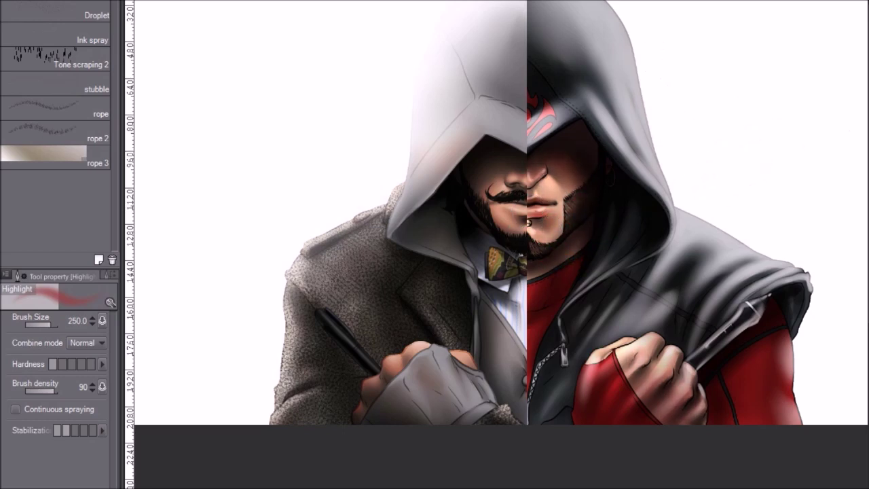
left_click(597, 271)
key("ctrl+z")
left_click(539, 182)
left_click_drag(638, 359, 660, 376)
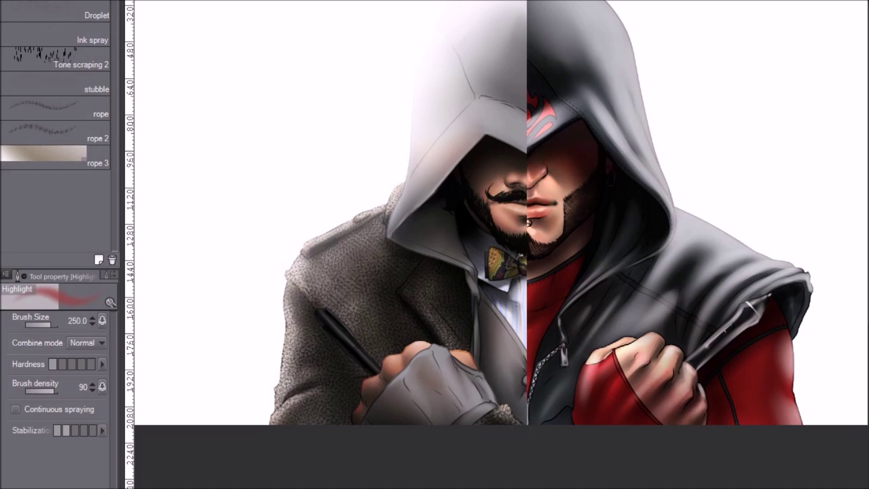
Step: Choose a blue and fill over the comic half to give the whole figure a cool blue tint
double_click(1, 305)
left_click(585, 66)
left_click(651, 108)
left_click(391, 235)
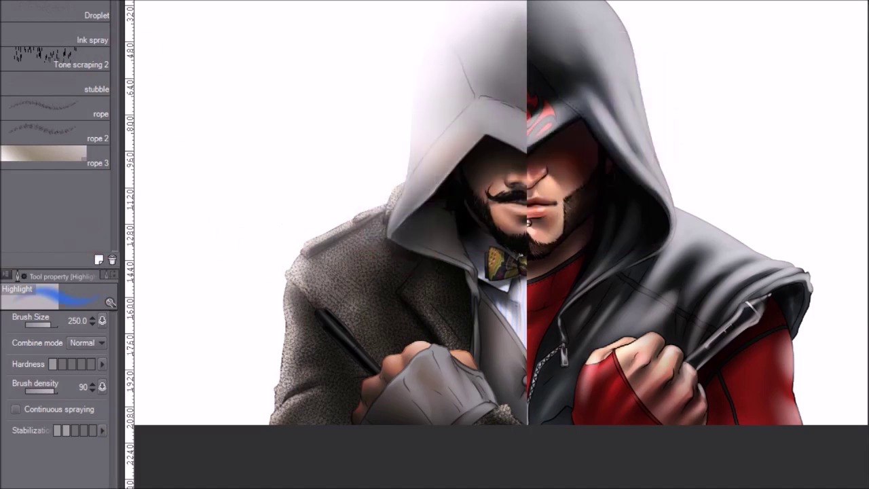
key("g")
left_click(665, 224)
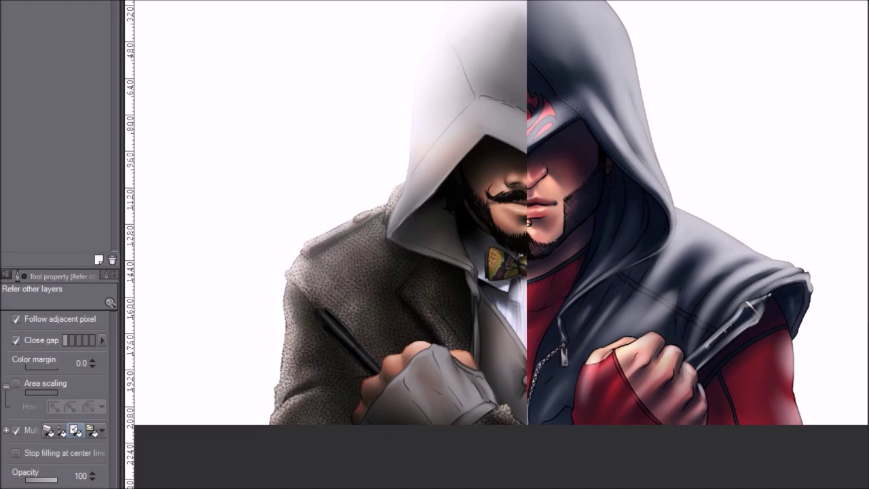
Step: Fade the outer edges of the hood, shoulder and sleeve into the background with a white Highlight airbrush at sizes 500 to 700
left_click(650, 36)
key("b")
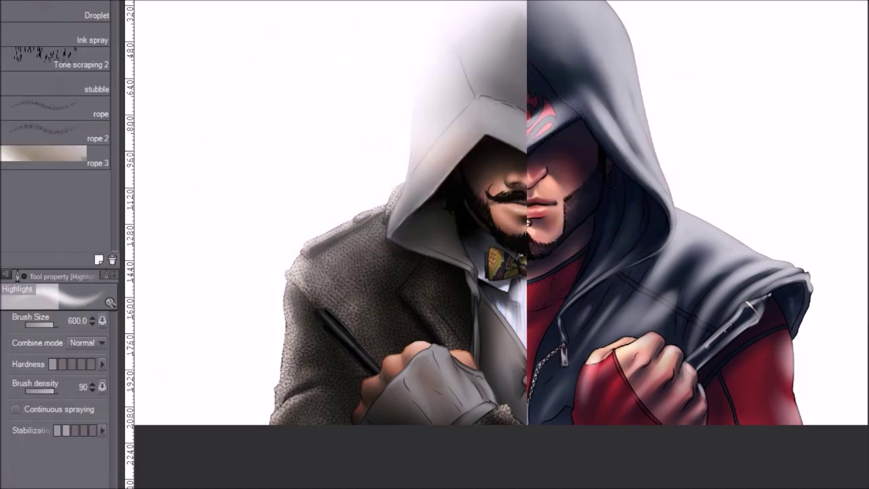
key("]")
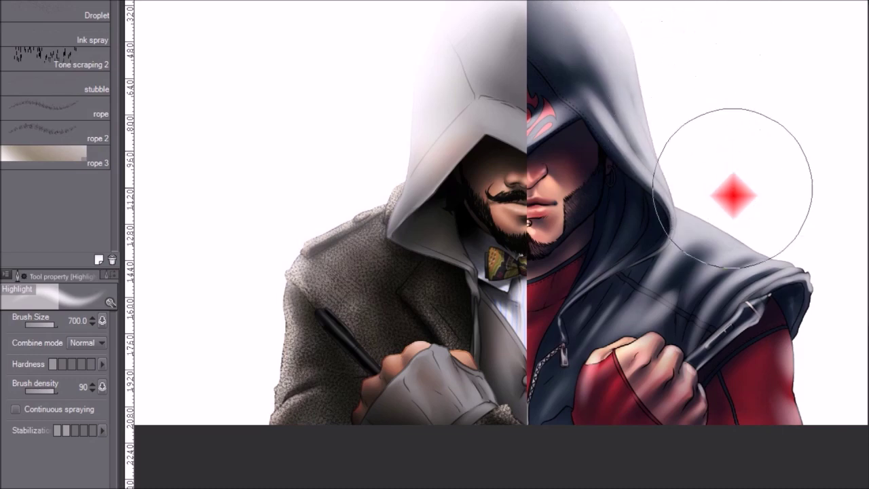
key("[")
key("[")
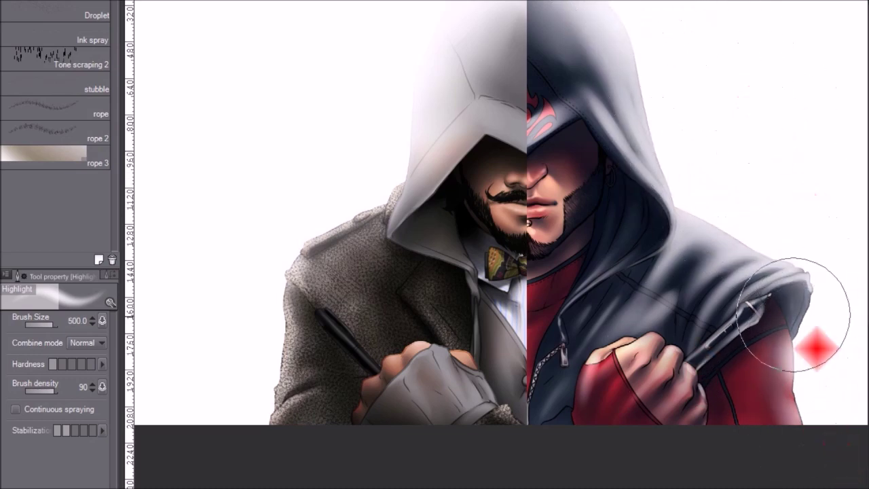
key("]")
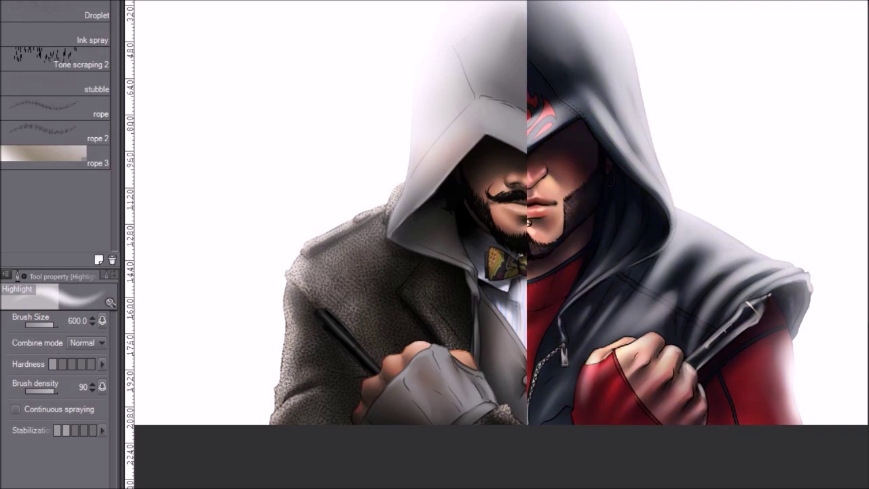
Step: Select the hood and vest areas of the comic half by colour, with Follow adjacent pixel turned off
key("/")
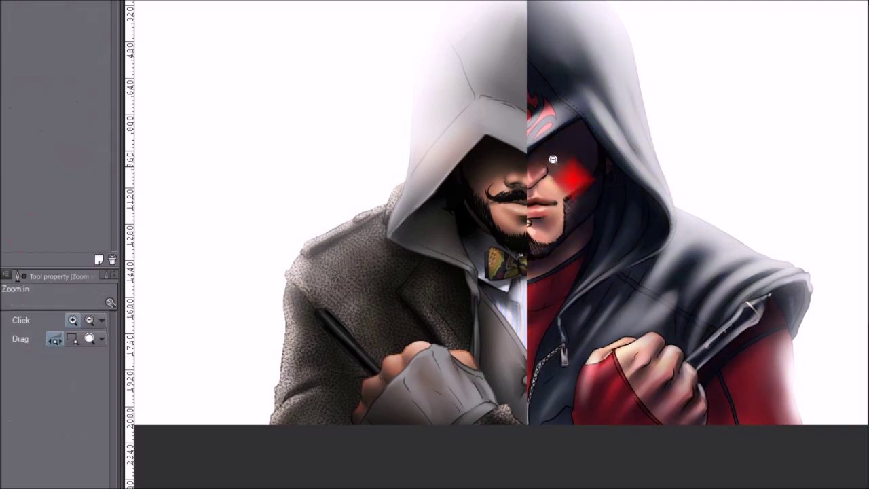
left_click(552, 160, "alt")
left_click(568, 157, "alt")
left_click_drag(666, 194, 605, 256)
left_click(556, 260)
left_click(557, 261)
left_click(556, 261)
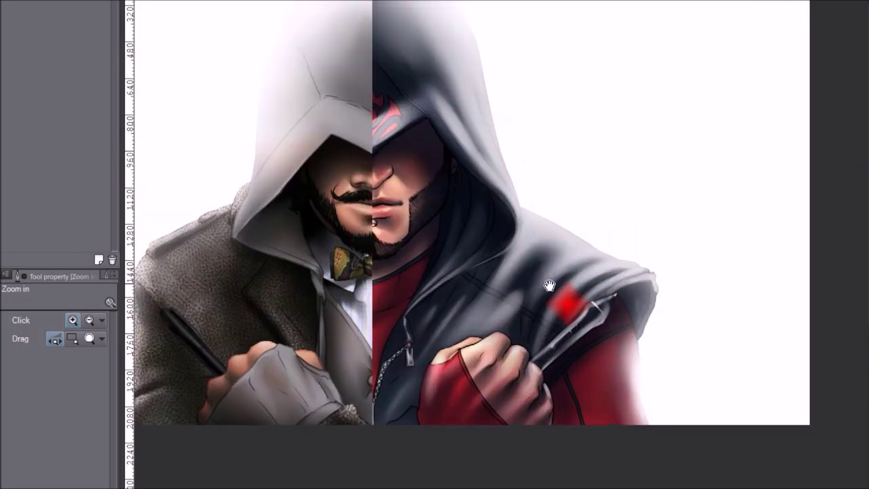
left_click_drag(550, 287, 612, 262)
key("w")
left_click(593, 239)
left_click(494, 412)
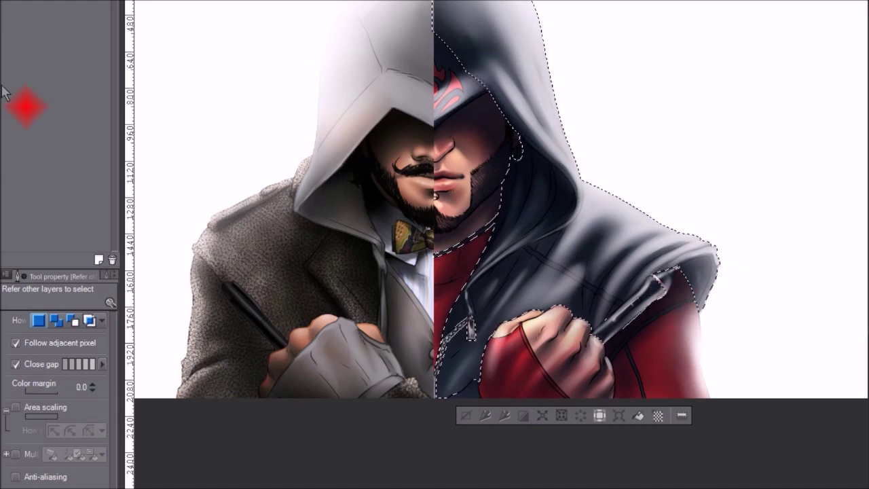
left_click(15, 343)
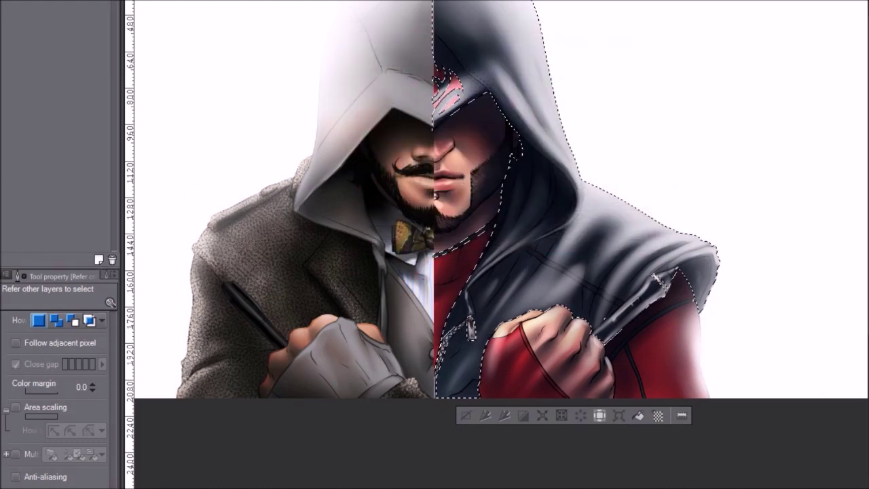
Step: Paint a leather-like texture over the selected hood and vest with the Gauze cloud brush at size 300, and deselect
key("b")
key("b")
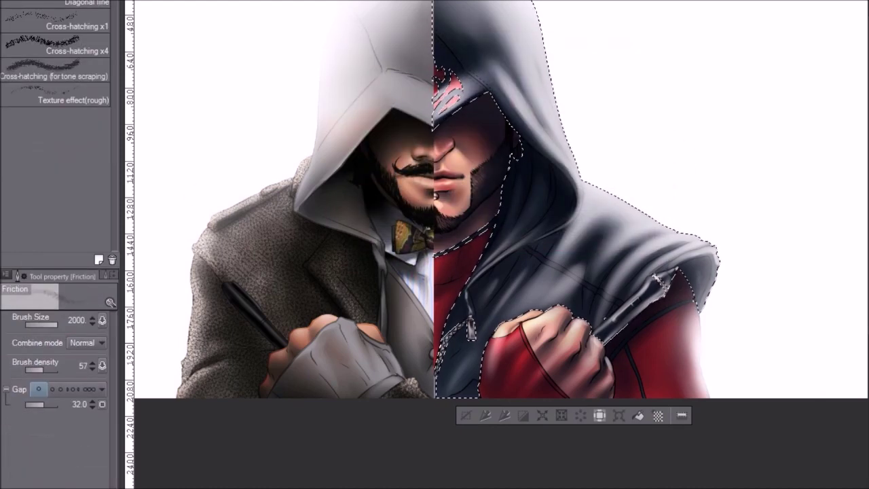
left_click(54, 2)
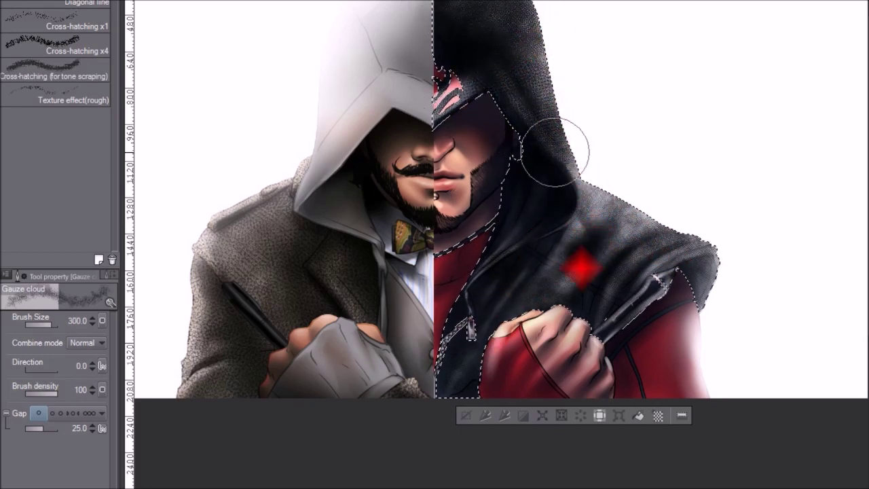
left_click_drag(613, 276, 745, 254)
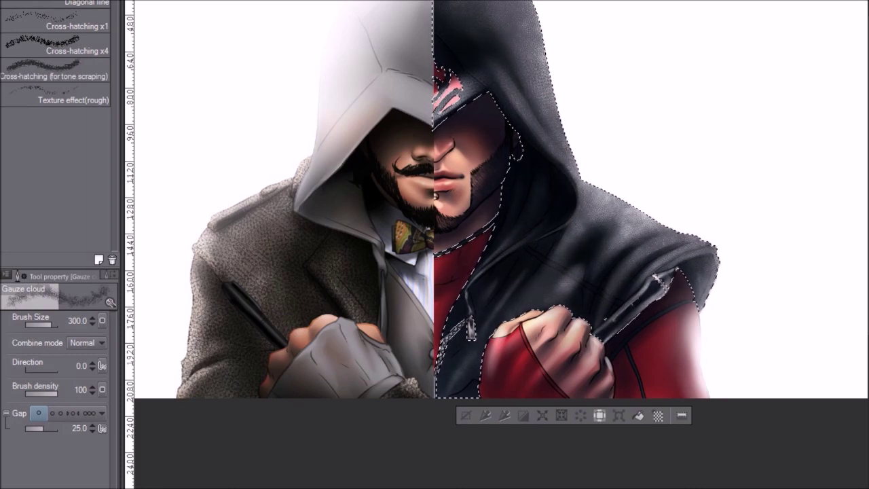
key("ctrl+d")
Step: Examine the textured hood and vest against the whole composition from a distance
key("m")
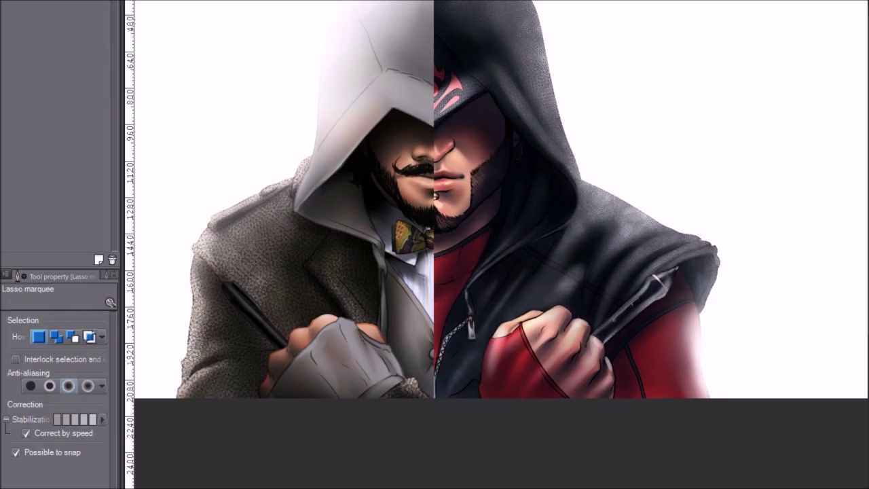
key("p")
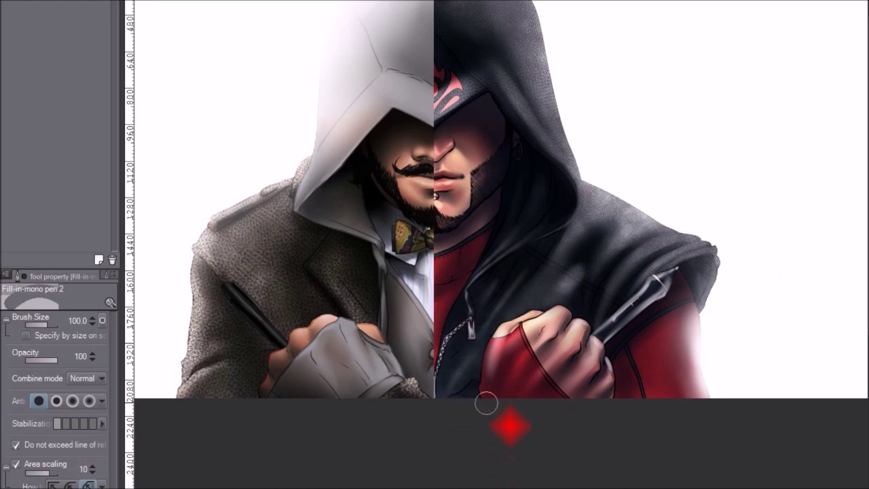
key("ctrl+space")
left_click_drag(537, 158, 496, 157)
left_click_drag(566, 153, 604, 174)
left_click_drag(559, 183, 603, 224)
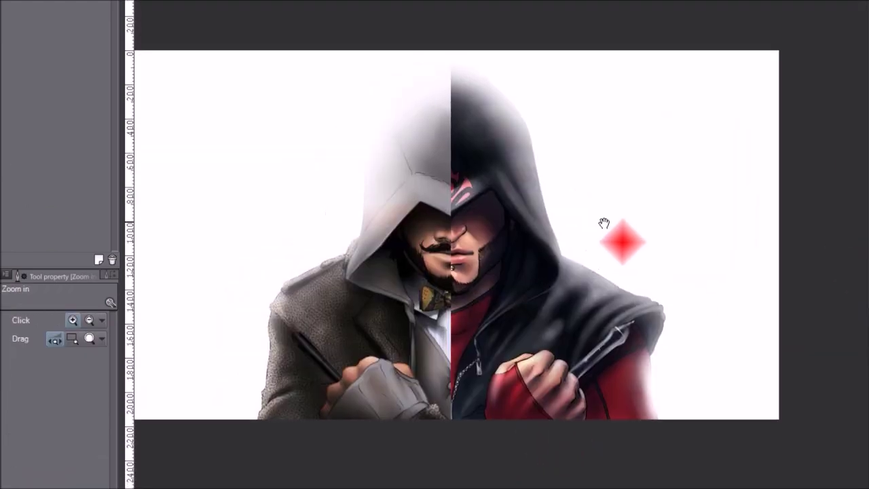
key("ctrl+z")
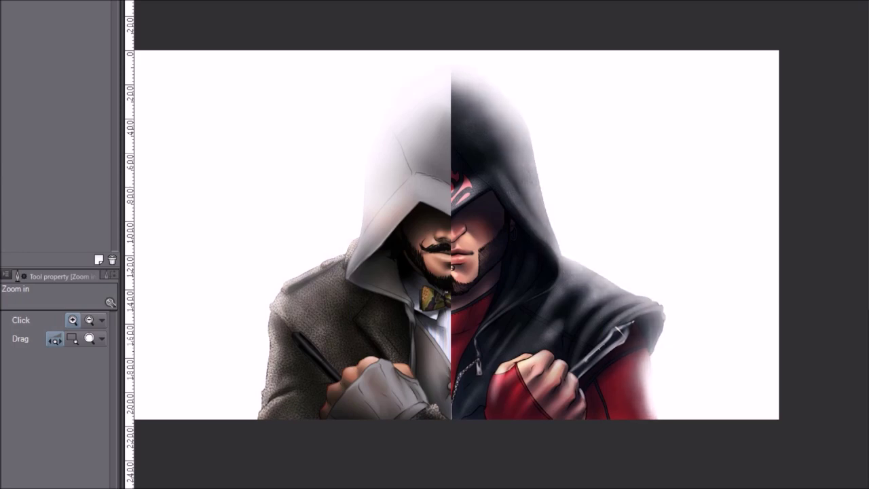
scroll(512, 351, "down", 2)
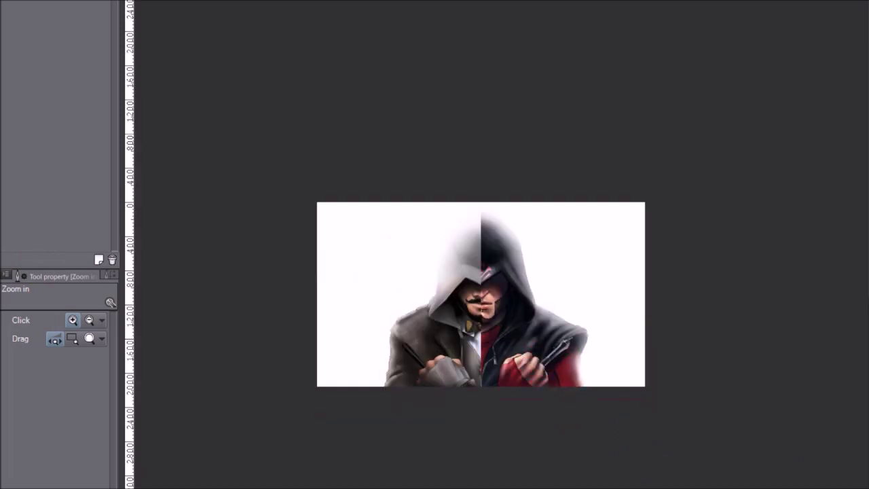
Step: Select the body and tip of the pen in the comic half's fist
scroll(559, 355, "up", 4)
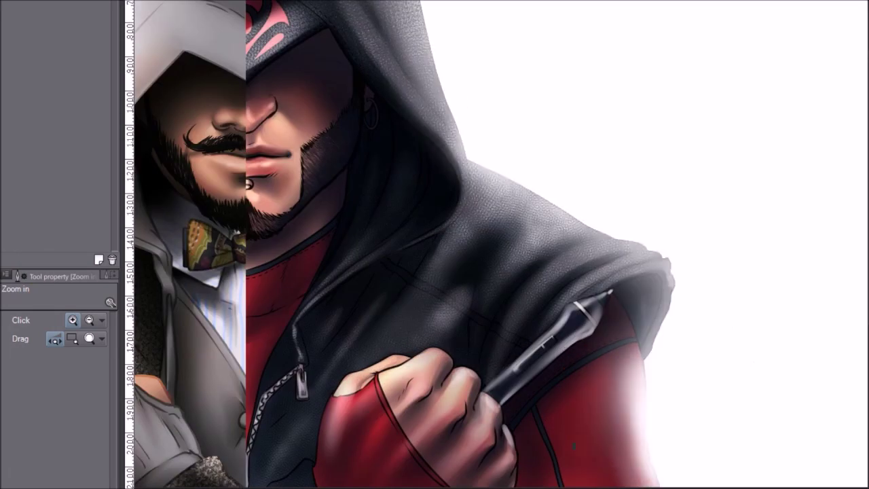
key("m")
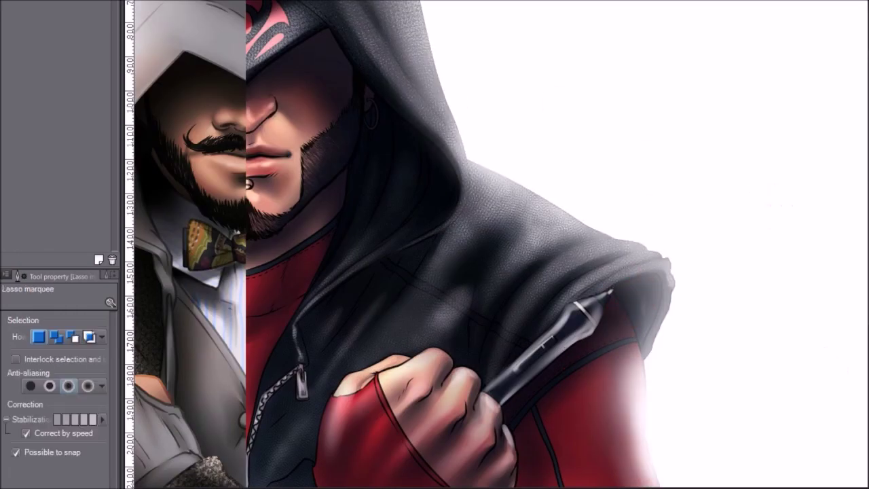
key("w")
left_click(601, 296)
left_click(618, 329)
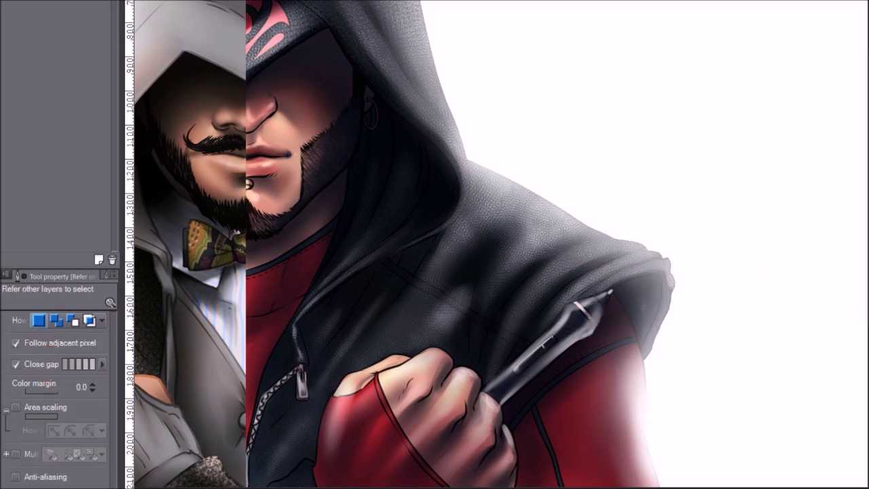
left_click(529, 366)
left_click(603, 292, "shift")
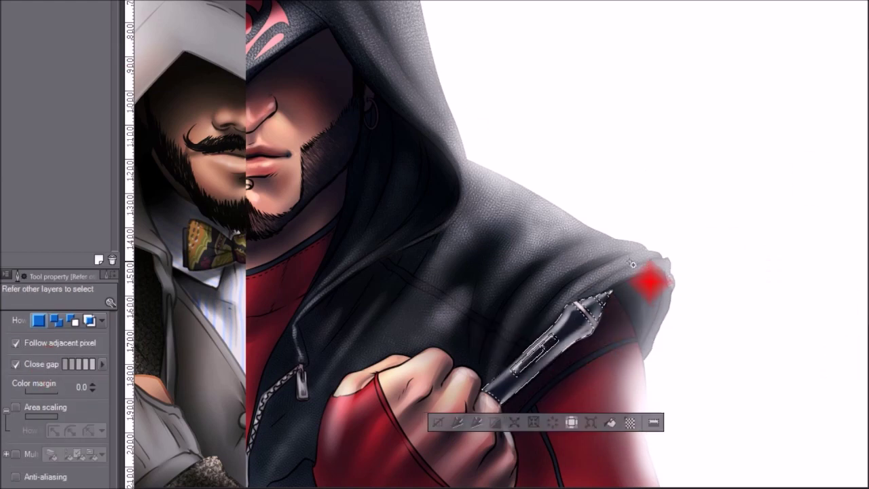
Step: Recolour the selected pen dark slate blue, starting from Red 92, Green 108, Blue 124, and clear the selection
left_click(647, 115)
left_click_drag(605, 92, 582, 160)
left_click(647, 125)
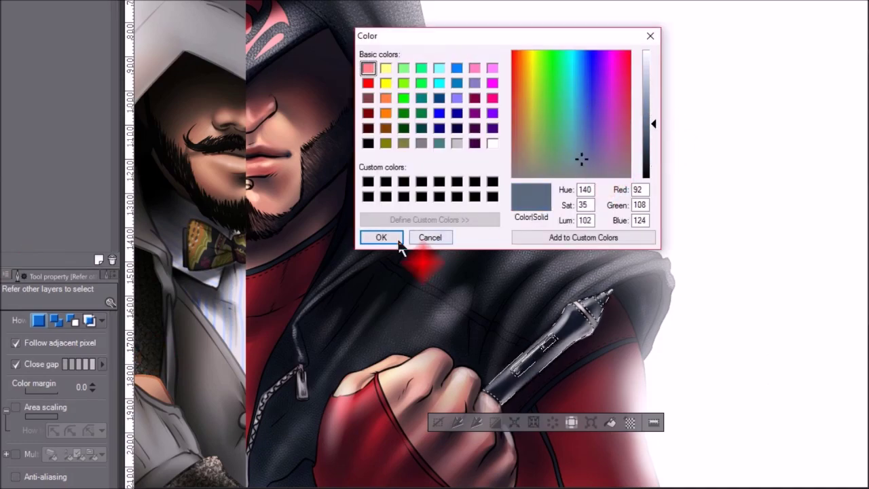
left_click(382, 237)
key("alt+e")
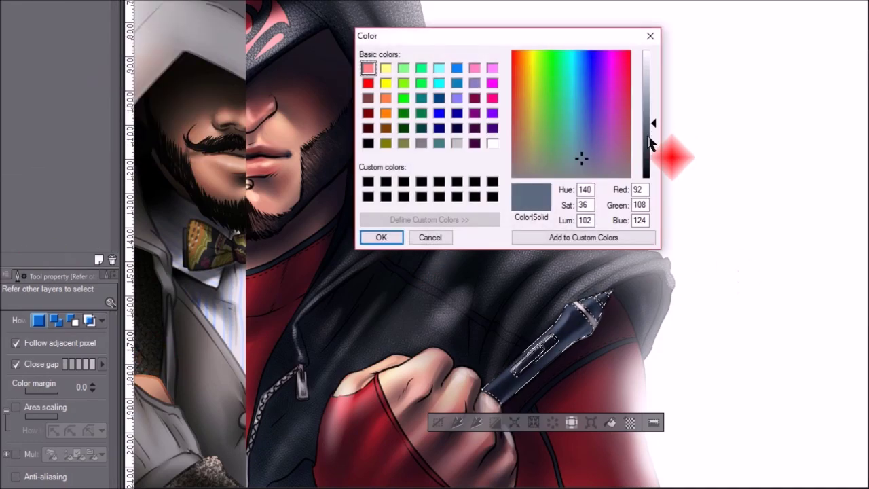
left_click_drag(669, 146, 652, 142)
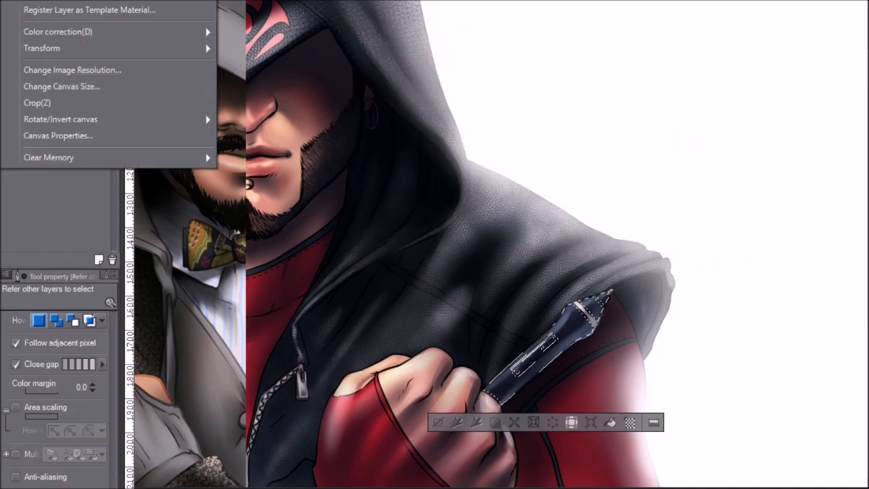
left_click(598, 305)
key("m")
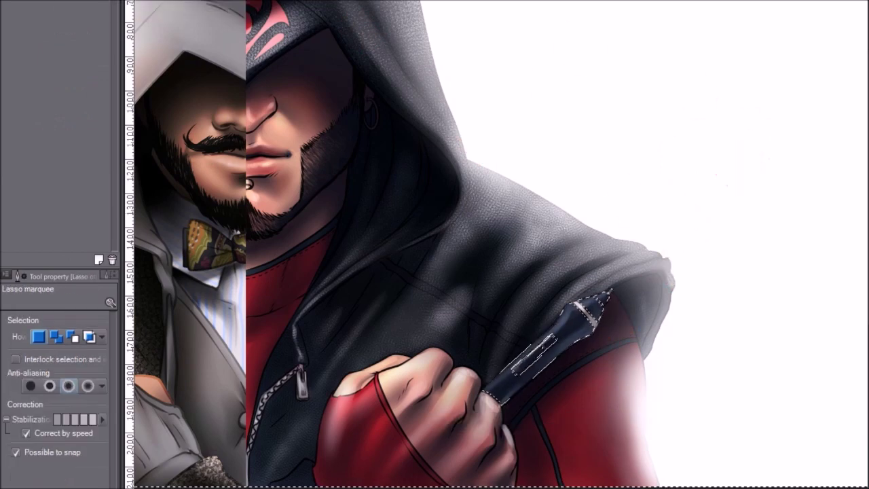
left_click(593, 301)
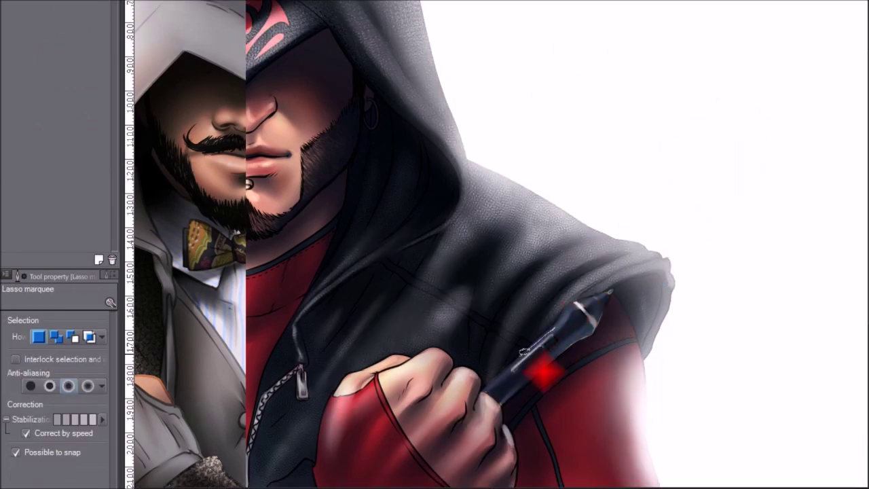
Step: Clean the old highlights off the pen's body around its side button and clear the selection
mouse_move(571, 341)
left_mouse_down()
mouse_move(534, 356)
mouse_move(575, 280)
mouse_move(545, 338)
left_mouse_up()
left_click(559, 303)
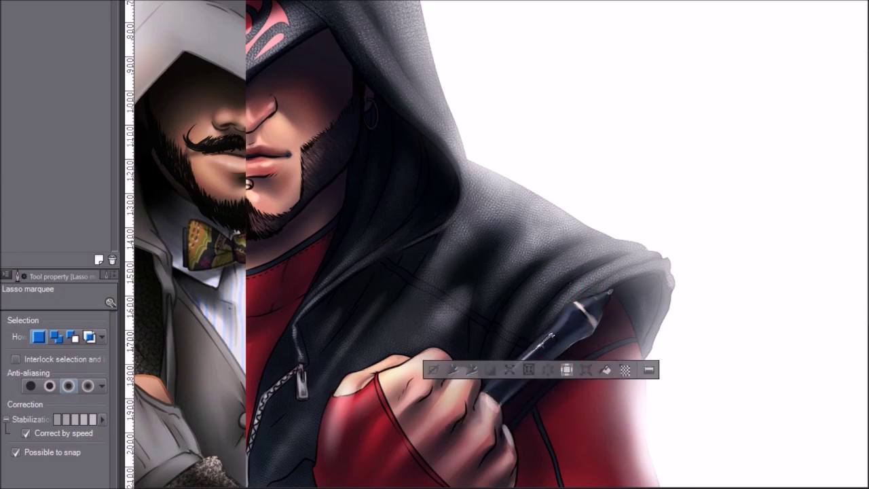
key("ctrl+z")
left_click_drag(553, 332, 550, 337)
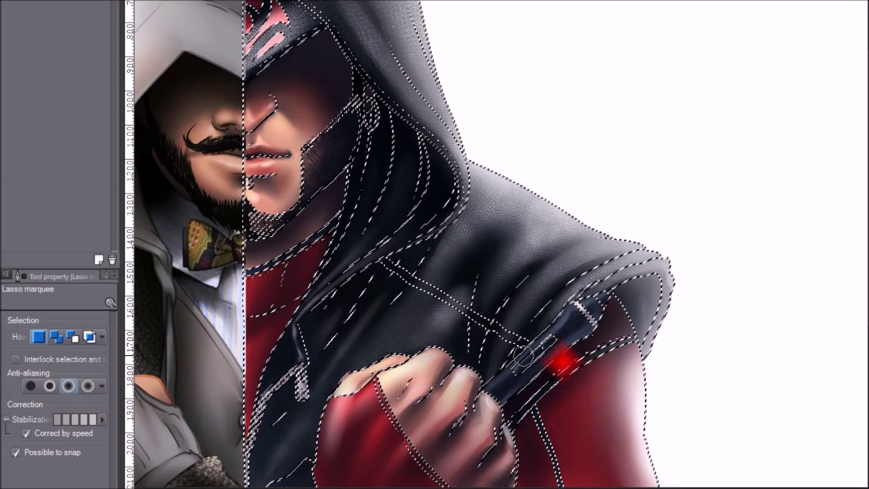
key("ctrl+d")
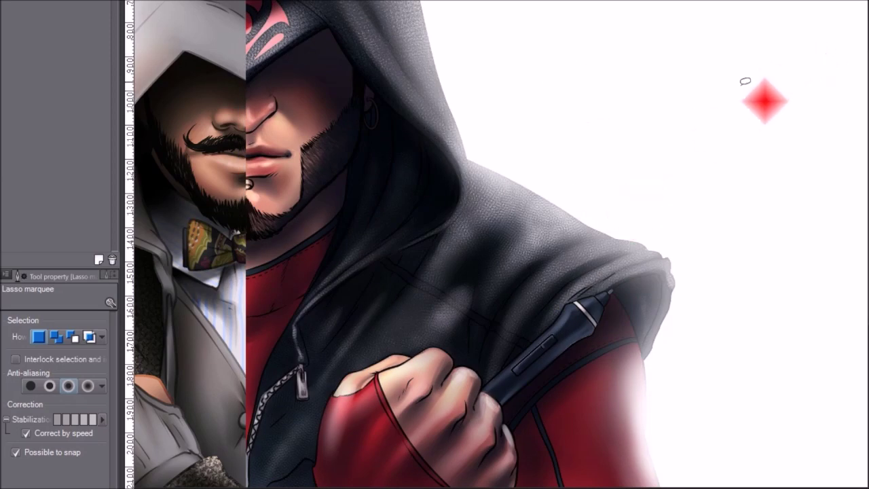
Step: Touch up the pen's body and side button with the Smooth watercolor 2 brush at sizes 25 to 30
key("b")
key("bracketleft")
key("bracketleft")
key("bracketleft")
key("bracketleft")
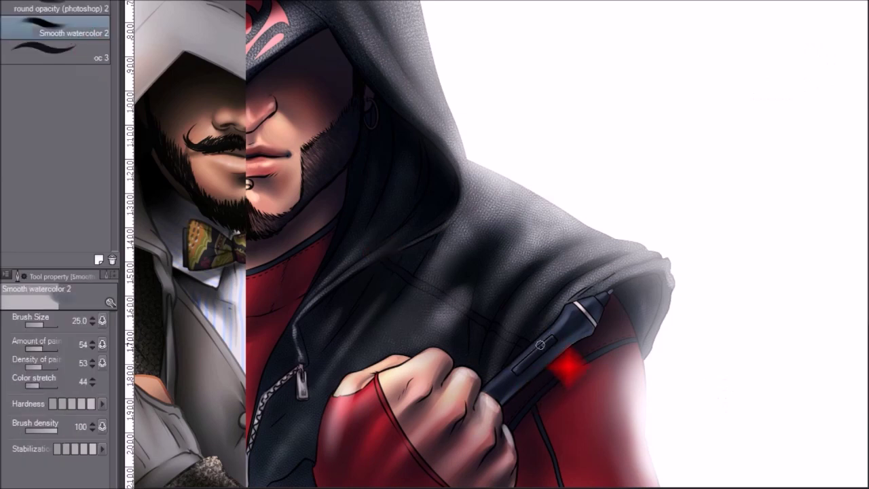
key("bracketright")
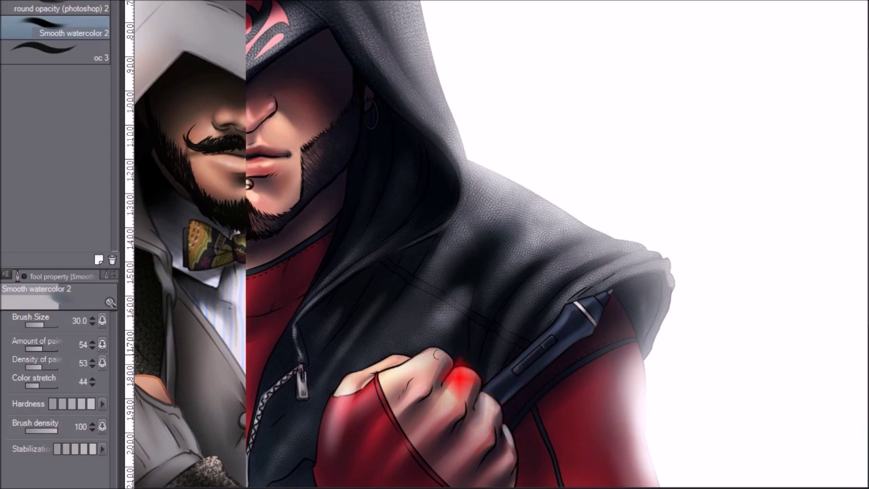
Step: Blend the red shading and highlights on the comic half's fingerless glove with a larger Smooth watercolor 2 brush
key("bracketright")
key("bracketright")
key("bracketright")
key("bracketright")
key("bracketright")
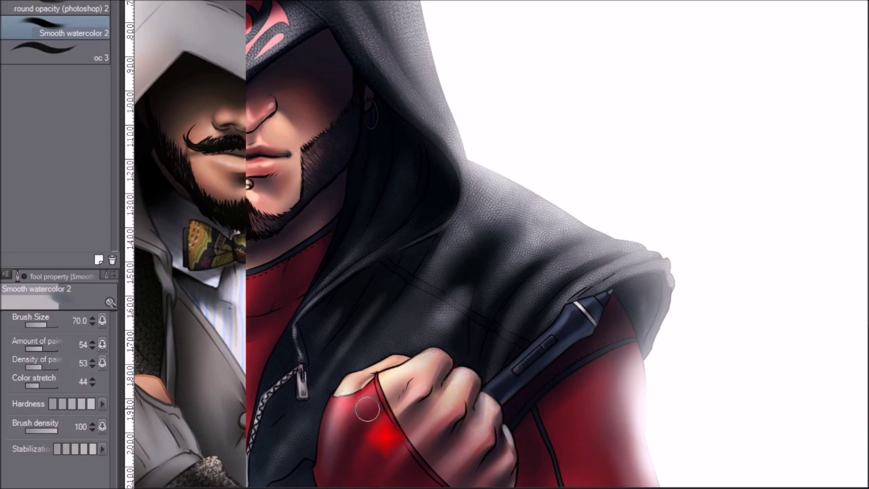
key("bracketright")
left_click(78, 10)
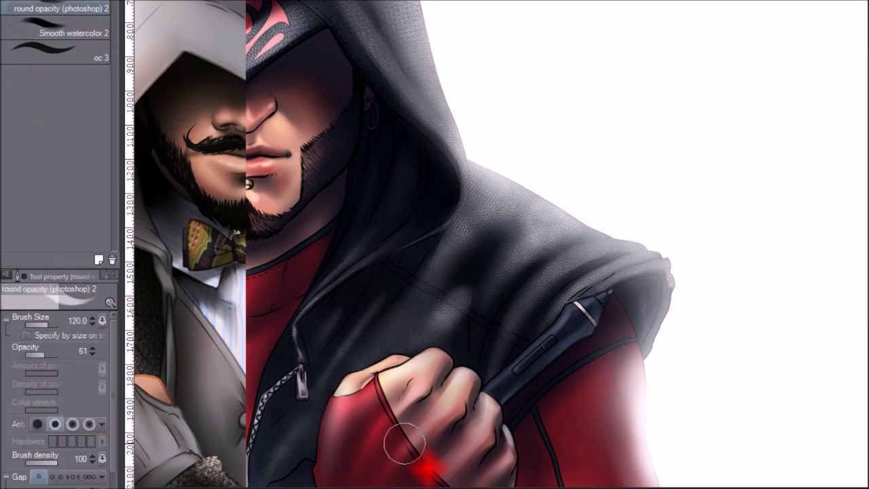
key("period")
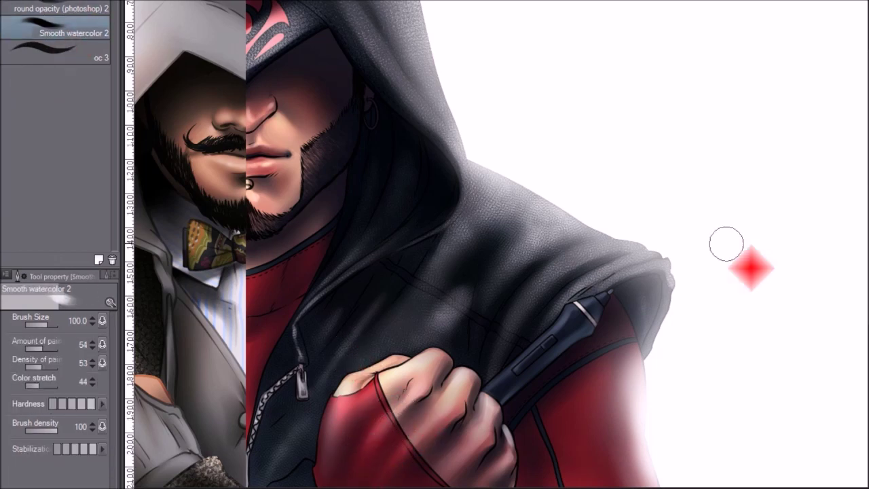
Step: Shade and smooth the knuckles and fingers of the comic half's fist with Smooth watercolor 2 at size 60
key("bracketleft")
key("bracketleft")
key("bracketleft")
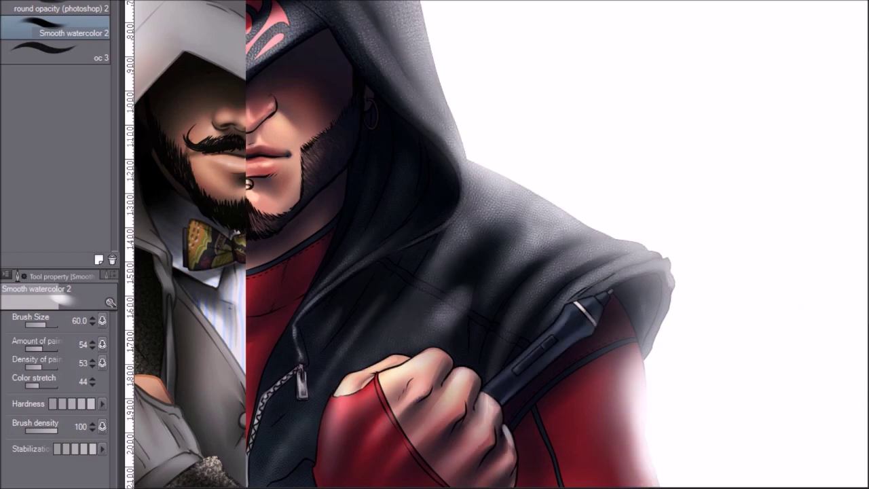
left_click_drag(453, 422, 459, 436)
key("ctrl+z")
mouse_move(410, 483)
left_mouse_down()
mouse_move(399, 397)
mouse_move(420, 393)
mouse_move(427, 362)
mouse_move(403, 372)
mouse_move(349, 431)
mouse_move(401, 412)
mouse_move(367, 377)
left_mouse_up()
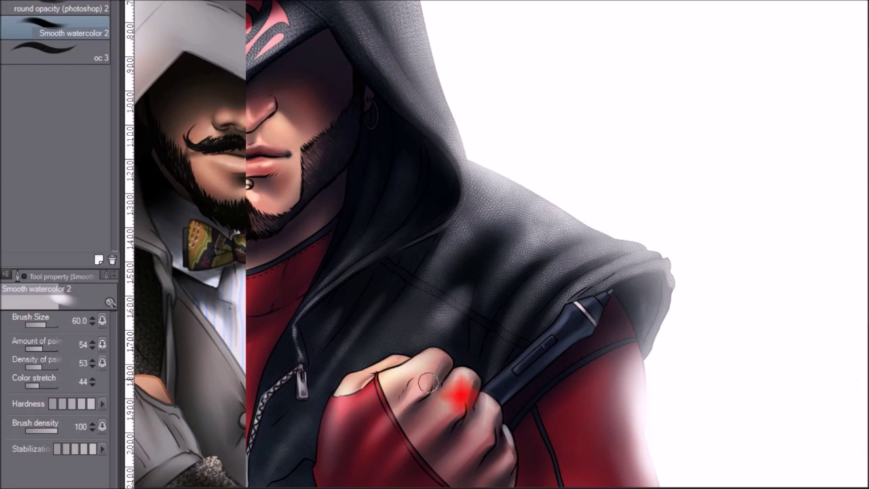
mouse_move(447, 391)
left_mouse_down()
mouse_move(401, 434)
mouse_move(466, 393)
mouse_move(440, 439)
mouse_move(484, 404)
mouse_move(474, 450)
mouse_move(508, 446)
mouse_move(509, 458)
mouse_move(432, 473)
mouse_move(390, 422)
mouse_move(383, 432)
mouse_move(417, 380)
mouse_move(358, 388)
left_mouse_up()
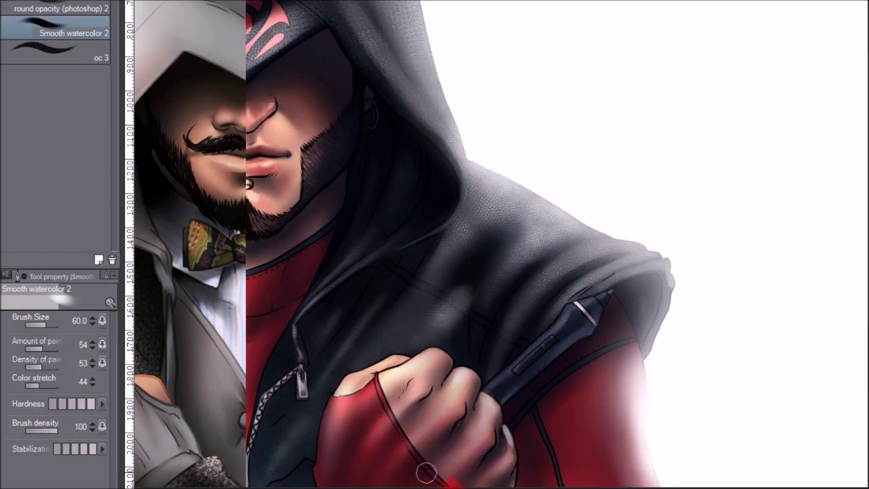
left_click_drag(473, 422, 506, 433)
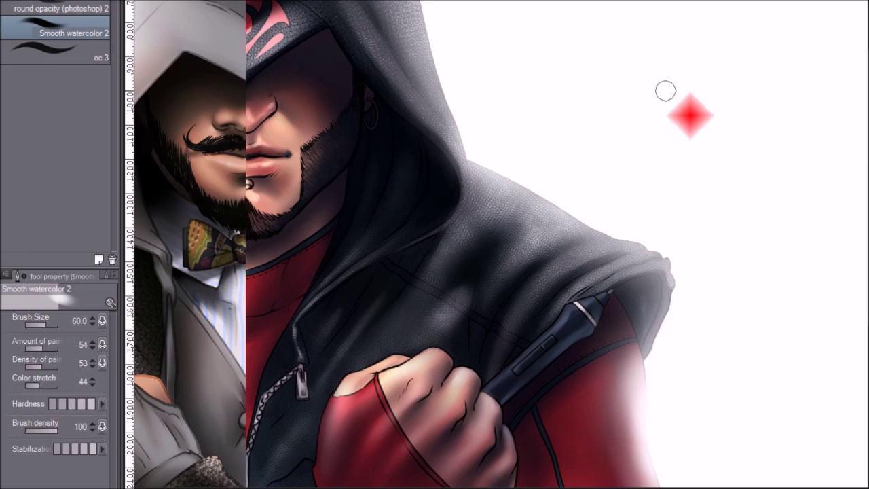
Step: Select the comic half's silhouette, fill the selection, and deselect it
key("ctrl+space")
left_click_drag(512, 223, 42, 217)
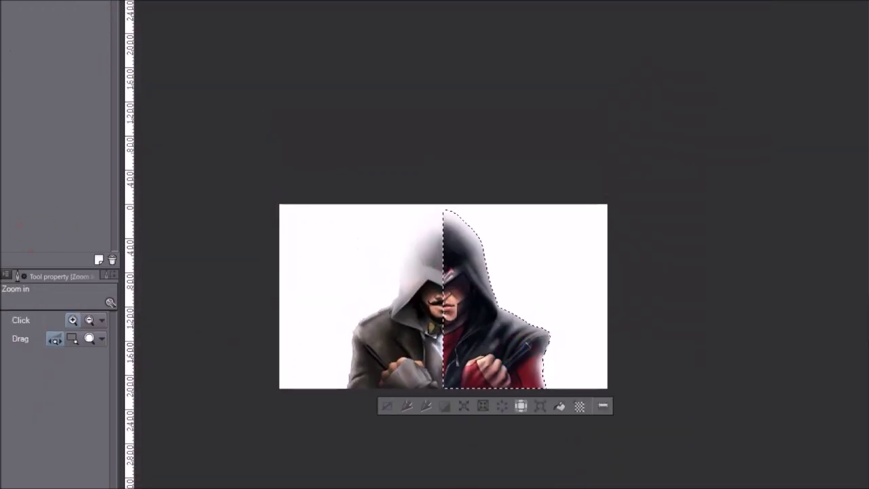
left_click(650, 108)
left_click(516, 147)
left_click(513, 157)
left_click(381, 237)
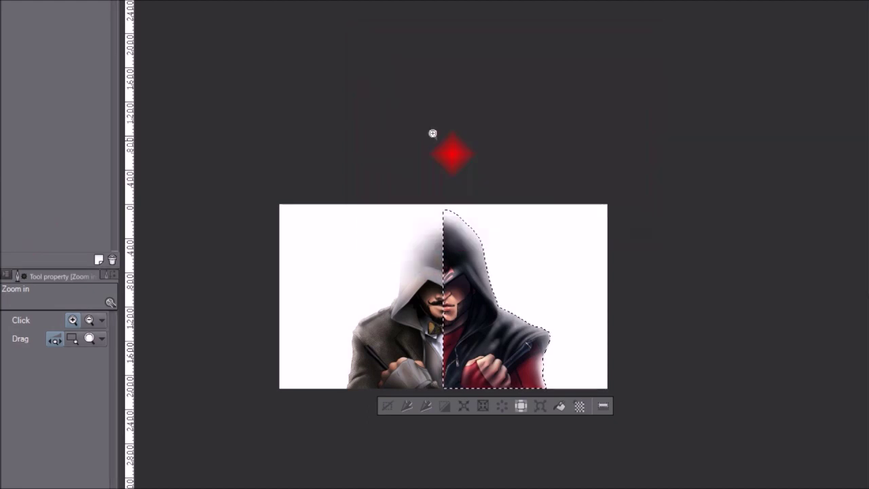
left_click(560, 406)
key("ctrl+d")
Step: Fade the outer edge of the comic half's hood into white with the soft Highlight brush
key("m")
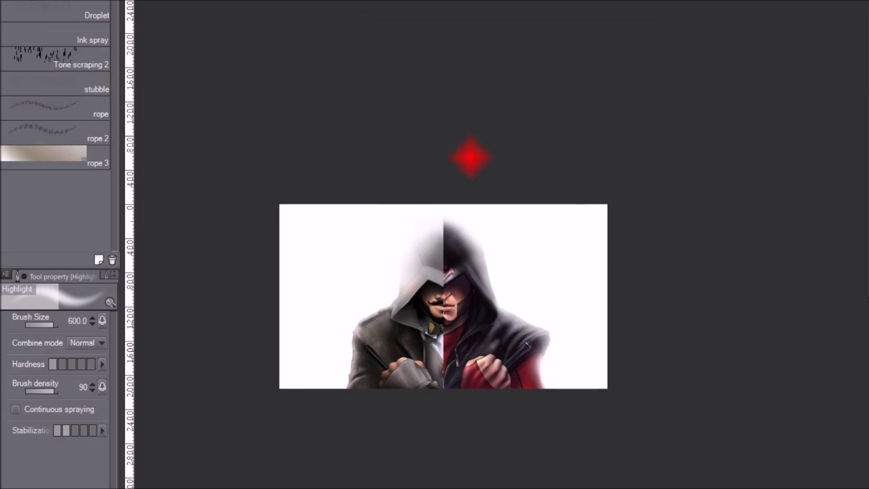
key("bracketleft")
key("bracketleft")
key("bracketleft")
mouse_move(481, 227)
left_mouse_down()
mouse_move(498, 301)
mouse_move(485, 266)
left_mouse_up()
key("bracketright")
key("bracketright")
Step: Fade the comic half's shoulder and lower arm edges into white with the Highlight brush, resizing it up to 500
key("bracketleft")
key("bracketleft")
key("bracketleft")
mouse_move(511, 305)
left_mouse_down()
mouse_move(539, 326)
mouse_move(495, 288)
mouse_move(549, 354)
mouse_move(551, 239)
mouse_move(539, 381)
mouse_move(534, 367)
mouse_move(498, 355)
mouse_move(492, 363)
mouse_move(495, 356)
mouse_move(507, 377)
mouse_move(484, 360)
left_mouse_up()
key("bracketright")
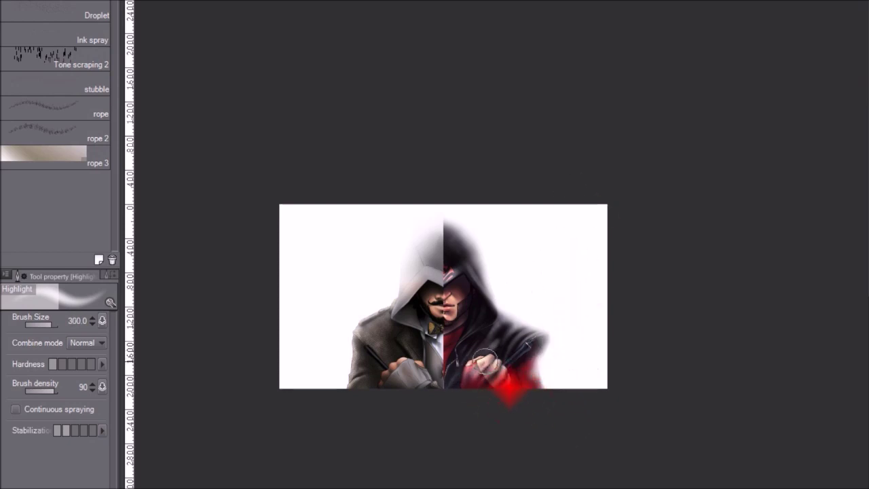
key("bracketright")
key("bracketright")
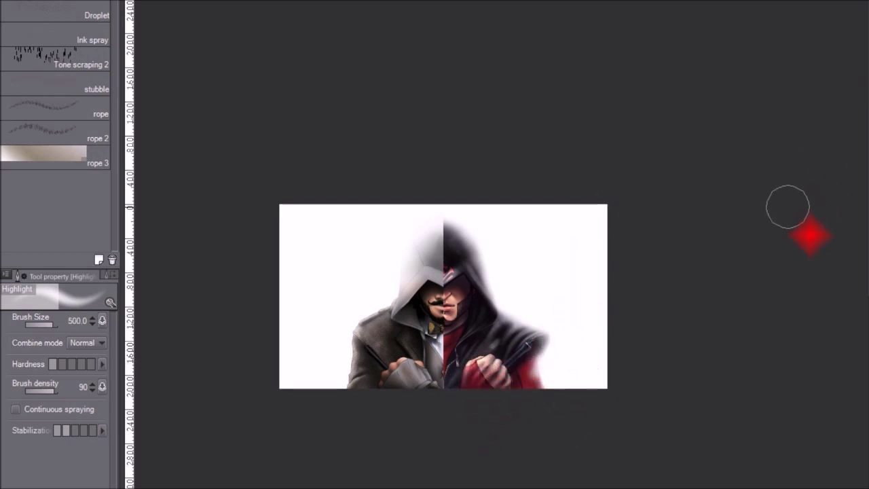